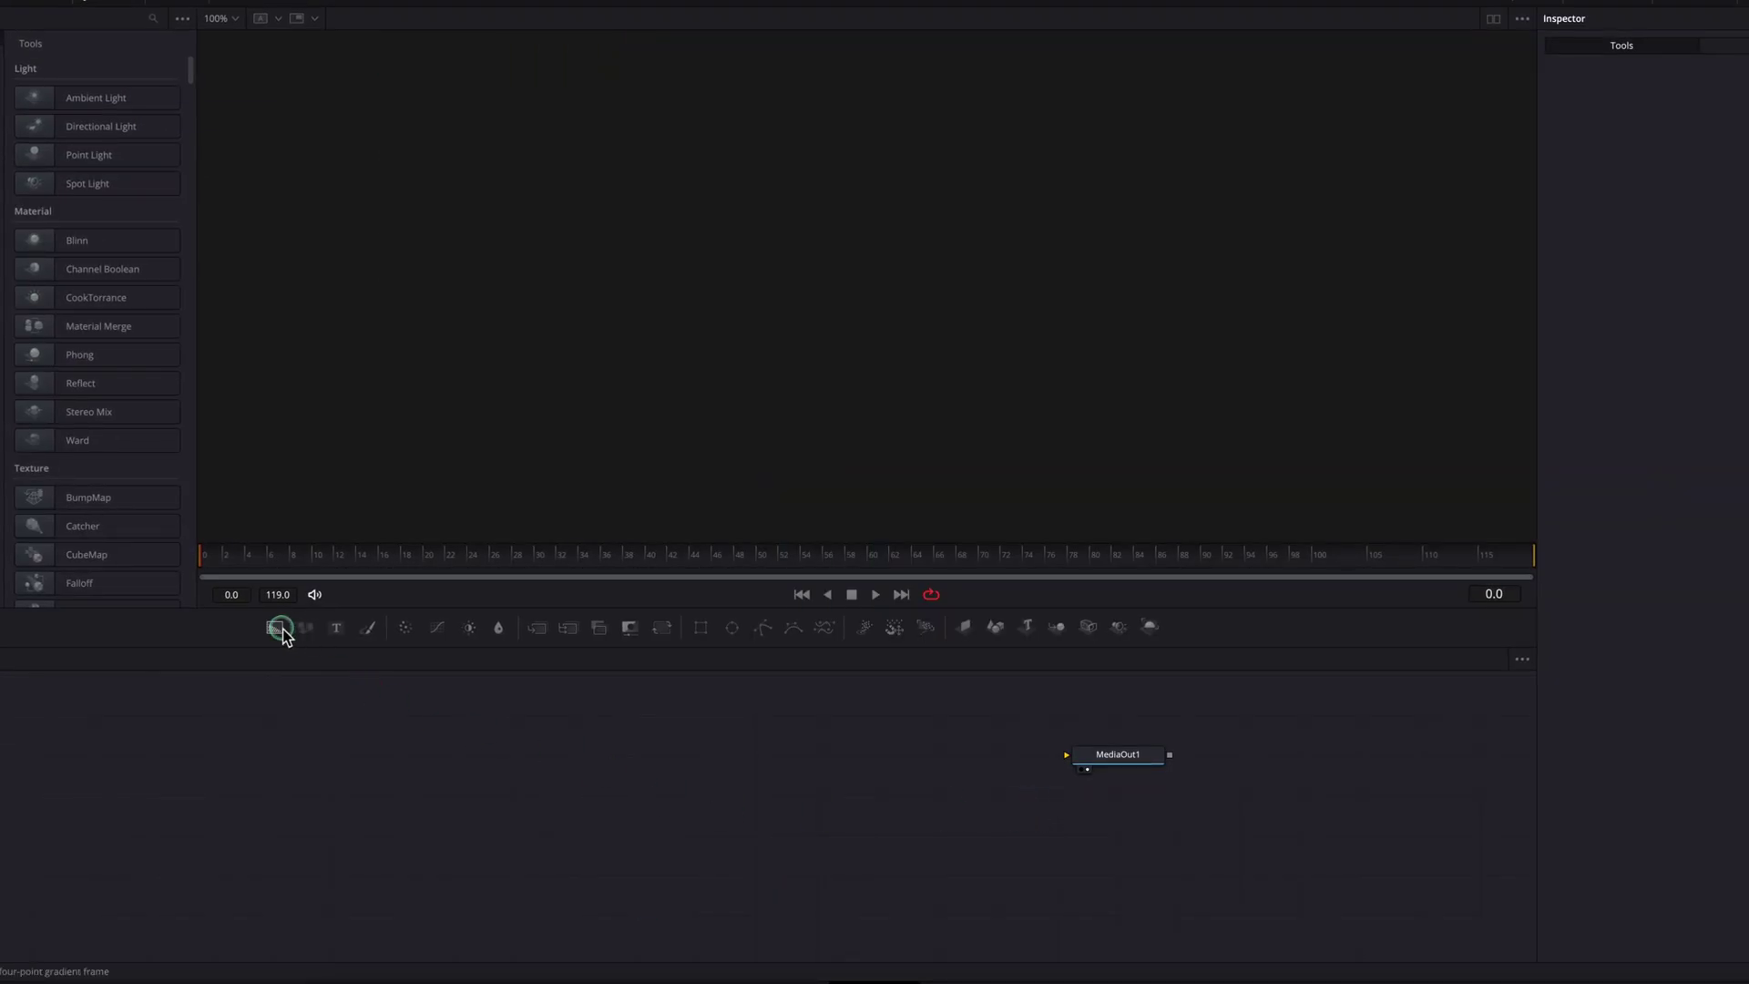
Add a Background node feeding MediaOut1 and colour it orange, with hue about 0.104, saturation about 0.849 and value about 0.835.
drag(274, 627, 1041, 761)
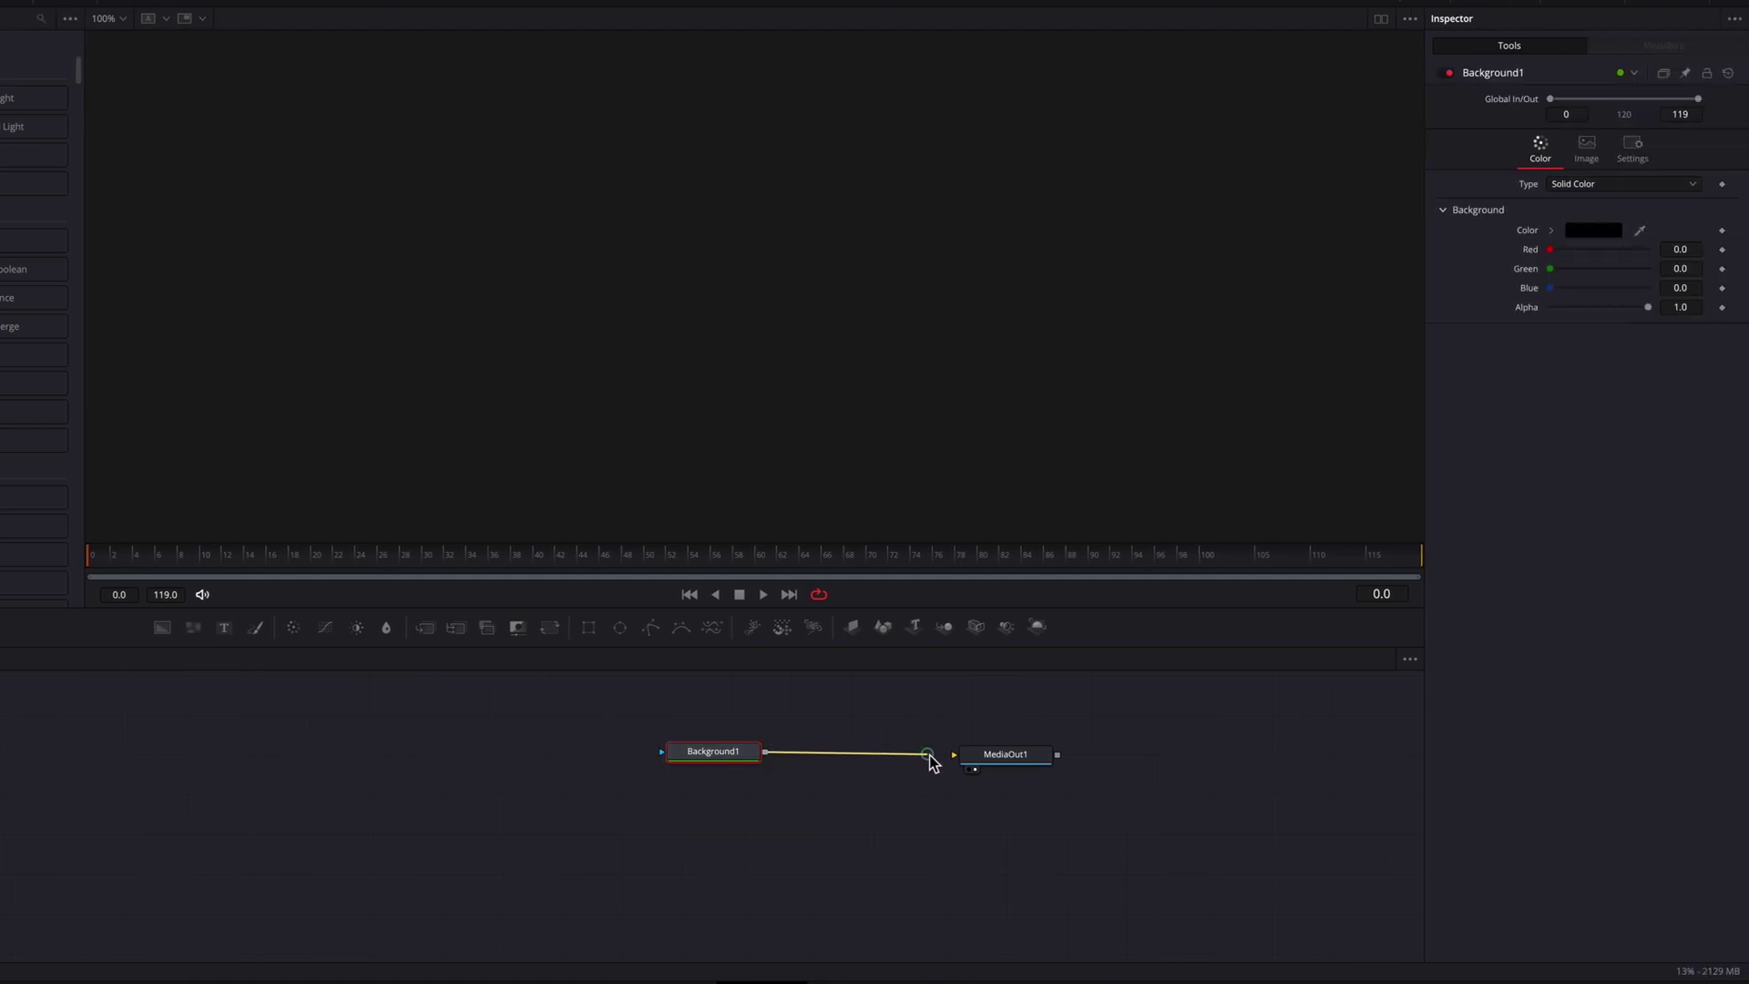
drag(931, 761, 932, 760)
click(1577, 228)
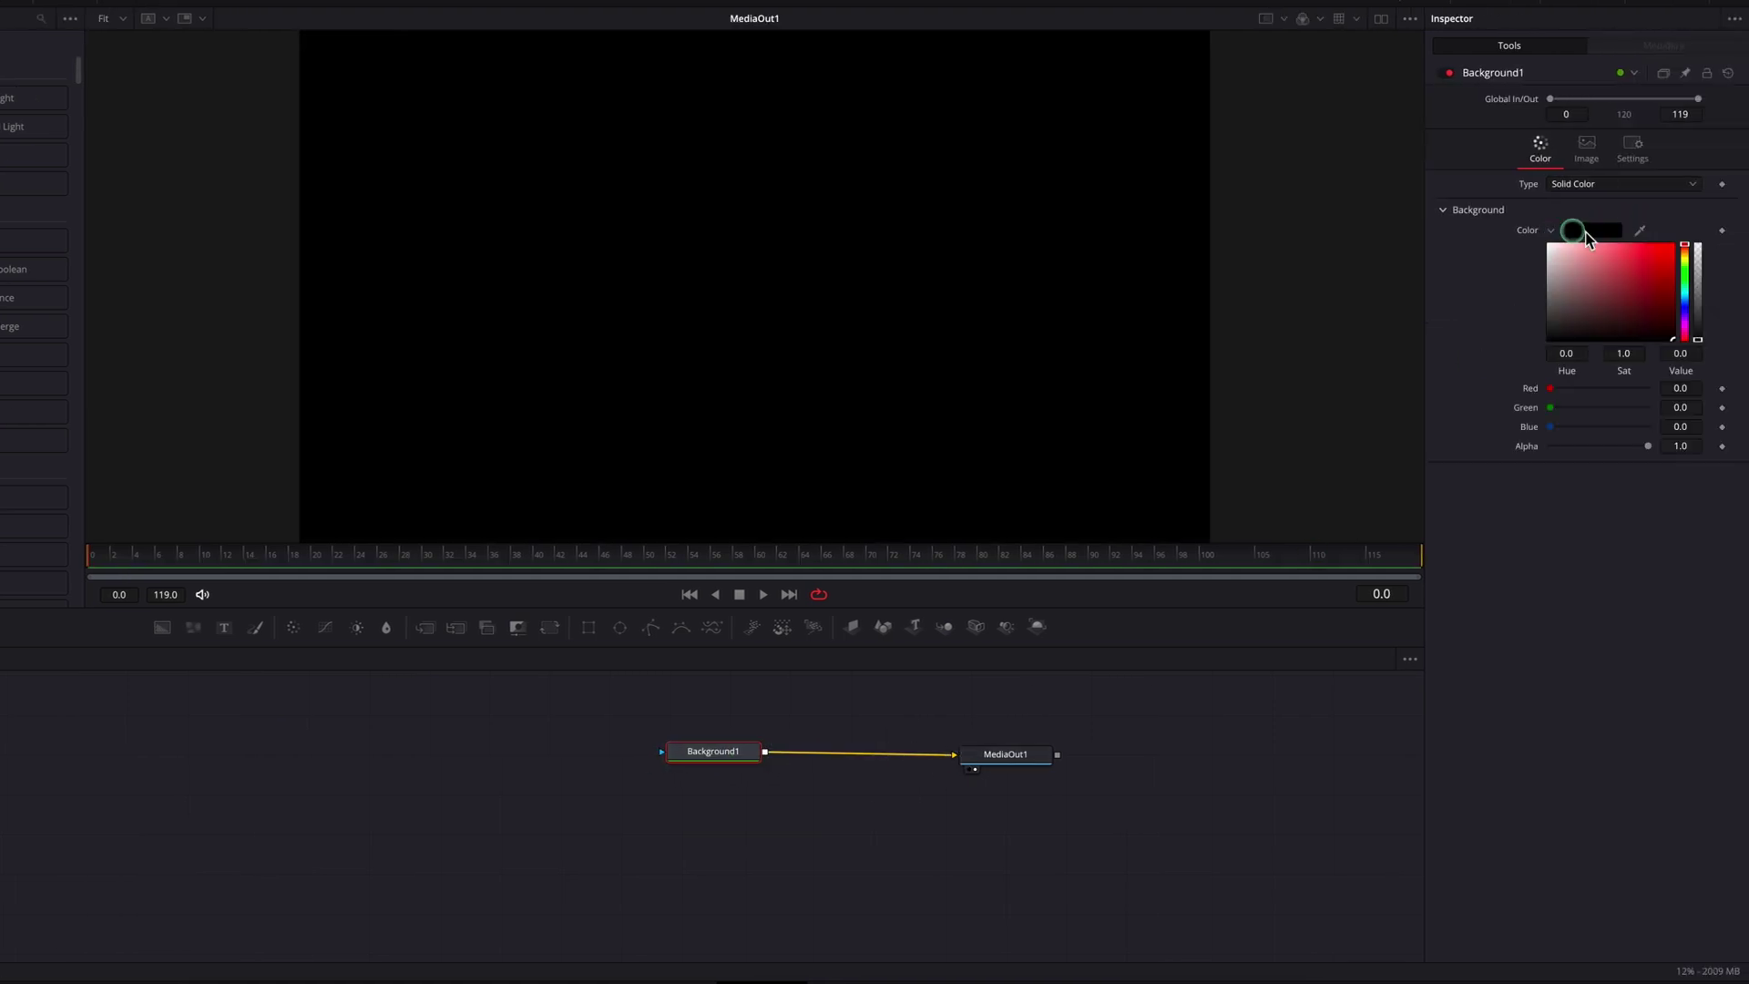
click(1686, 260)
click(1657, 260)
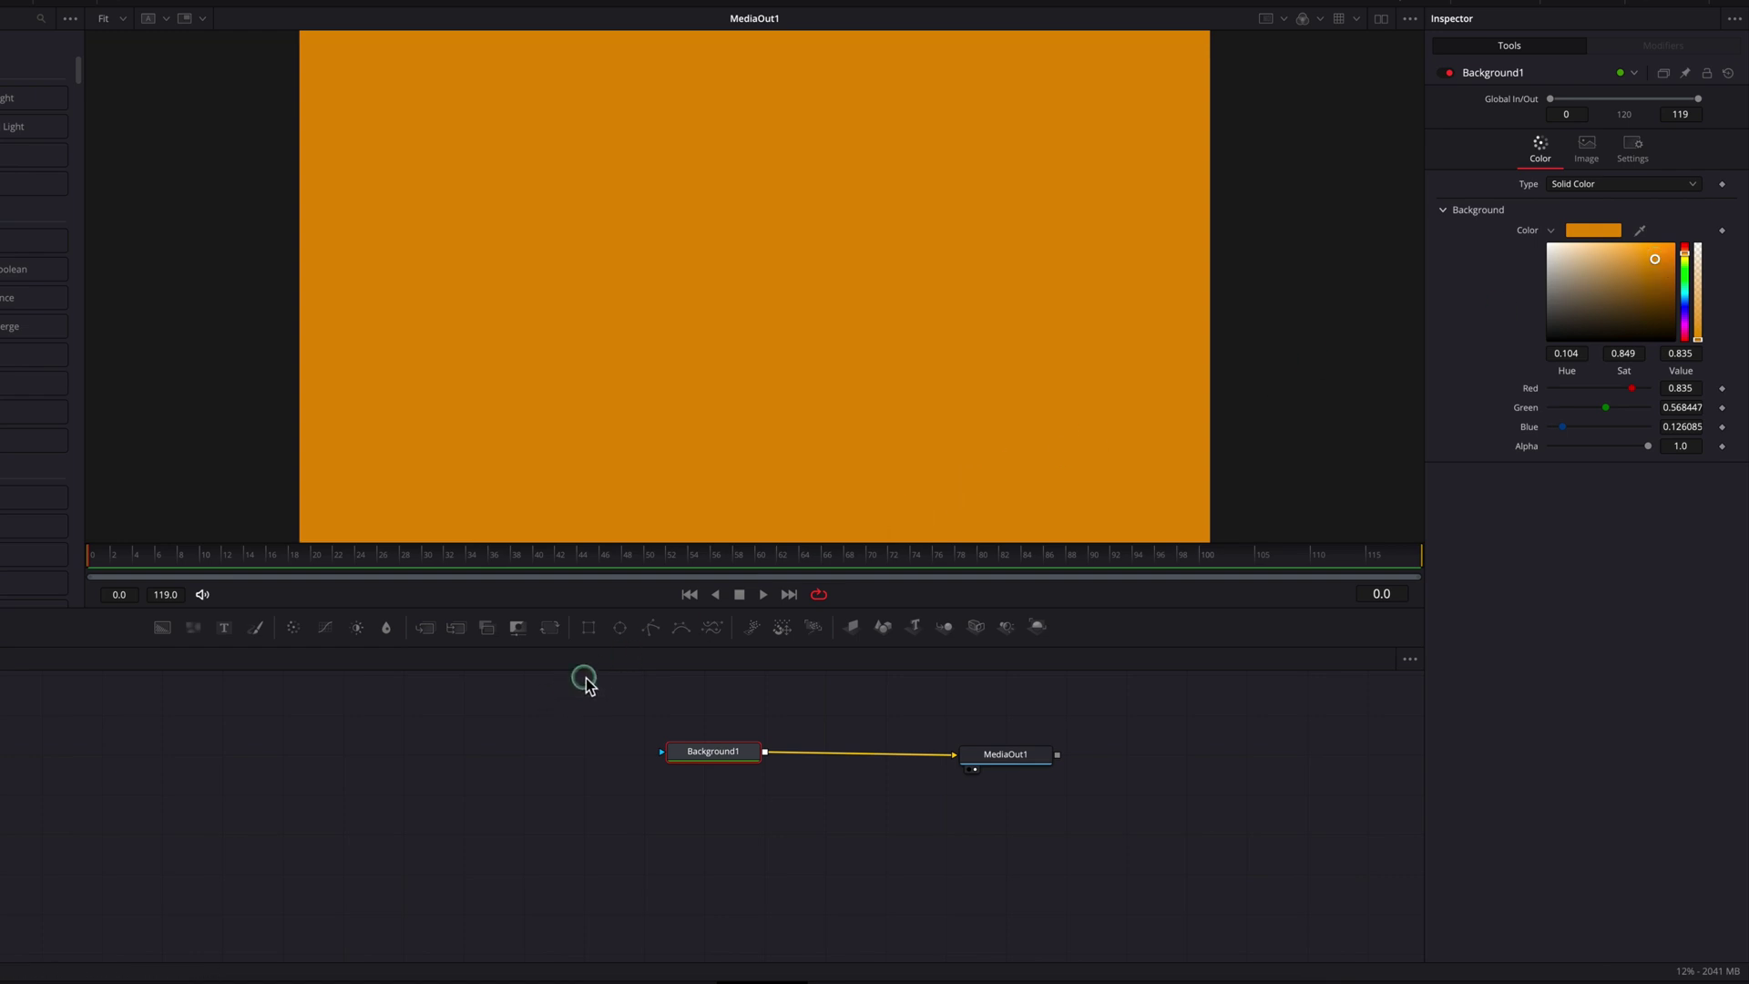
Mask Background1 with an ellipse about 0.356 high, linking the ellipse's width to its height through an expression.
drag(617, 627, 676, 755)
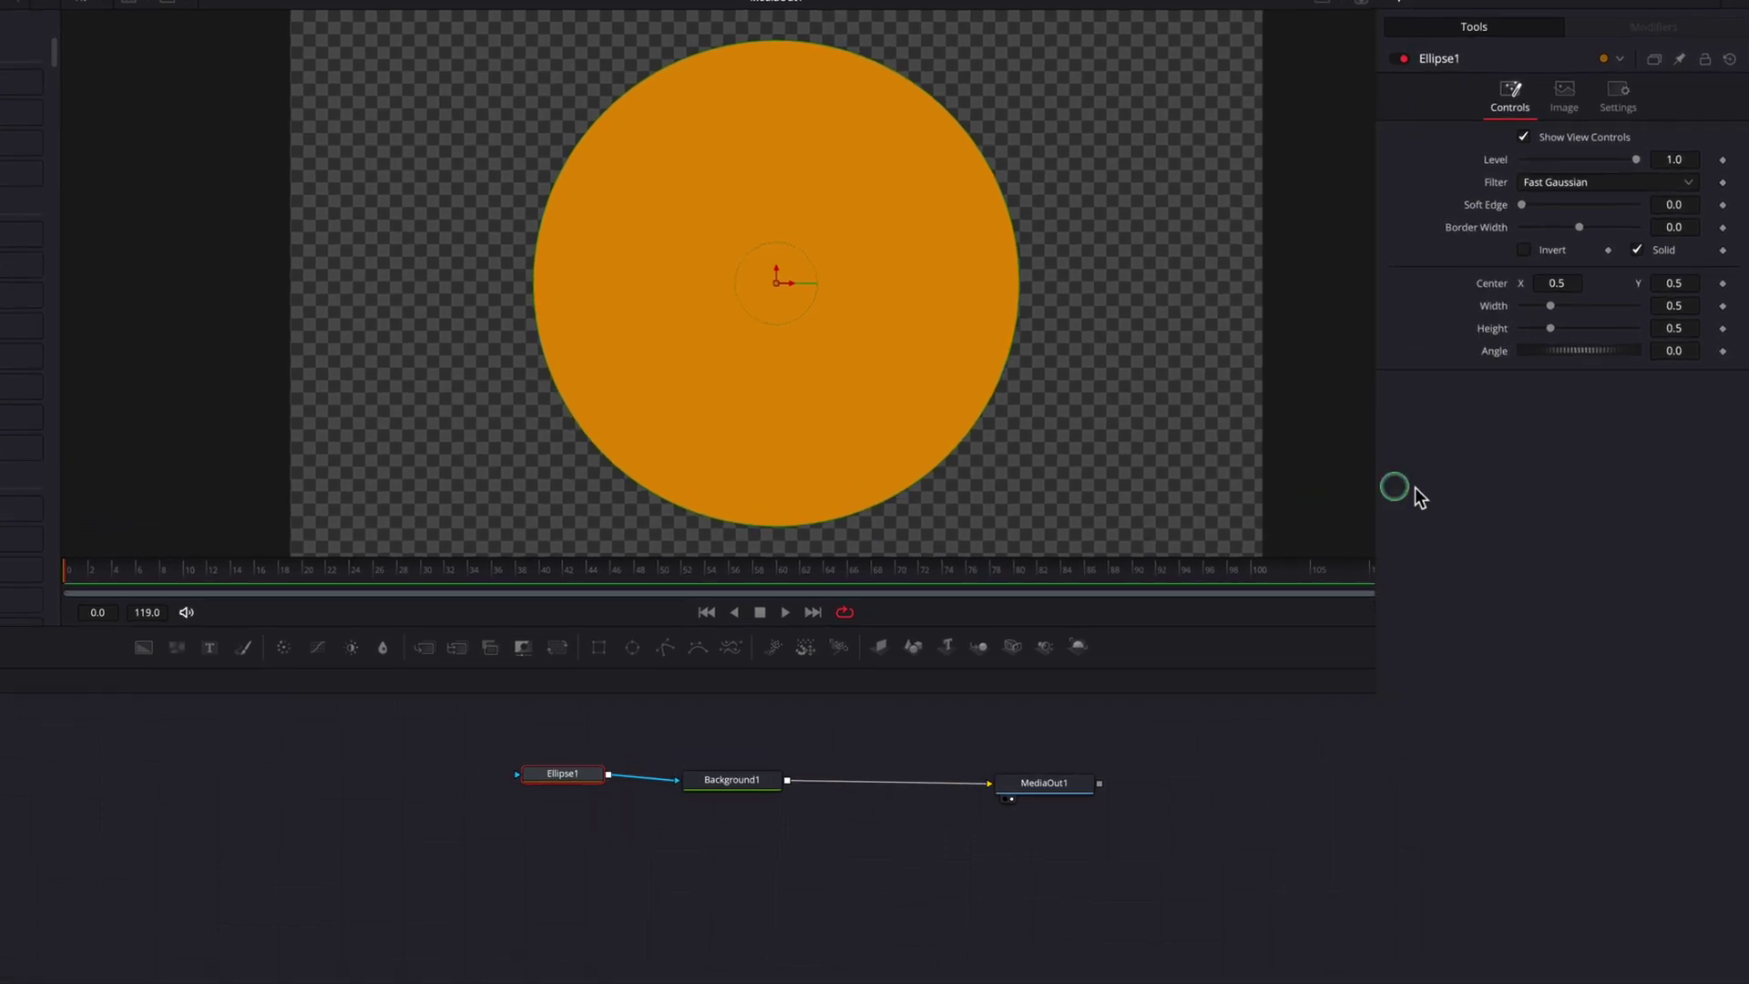
right_click(1498, 309)
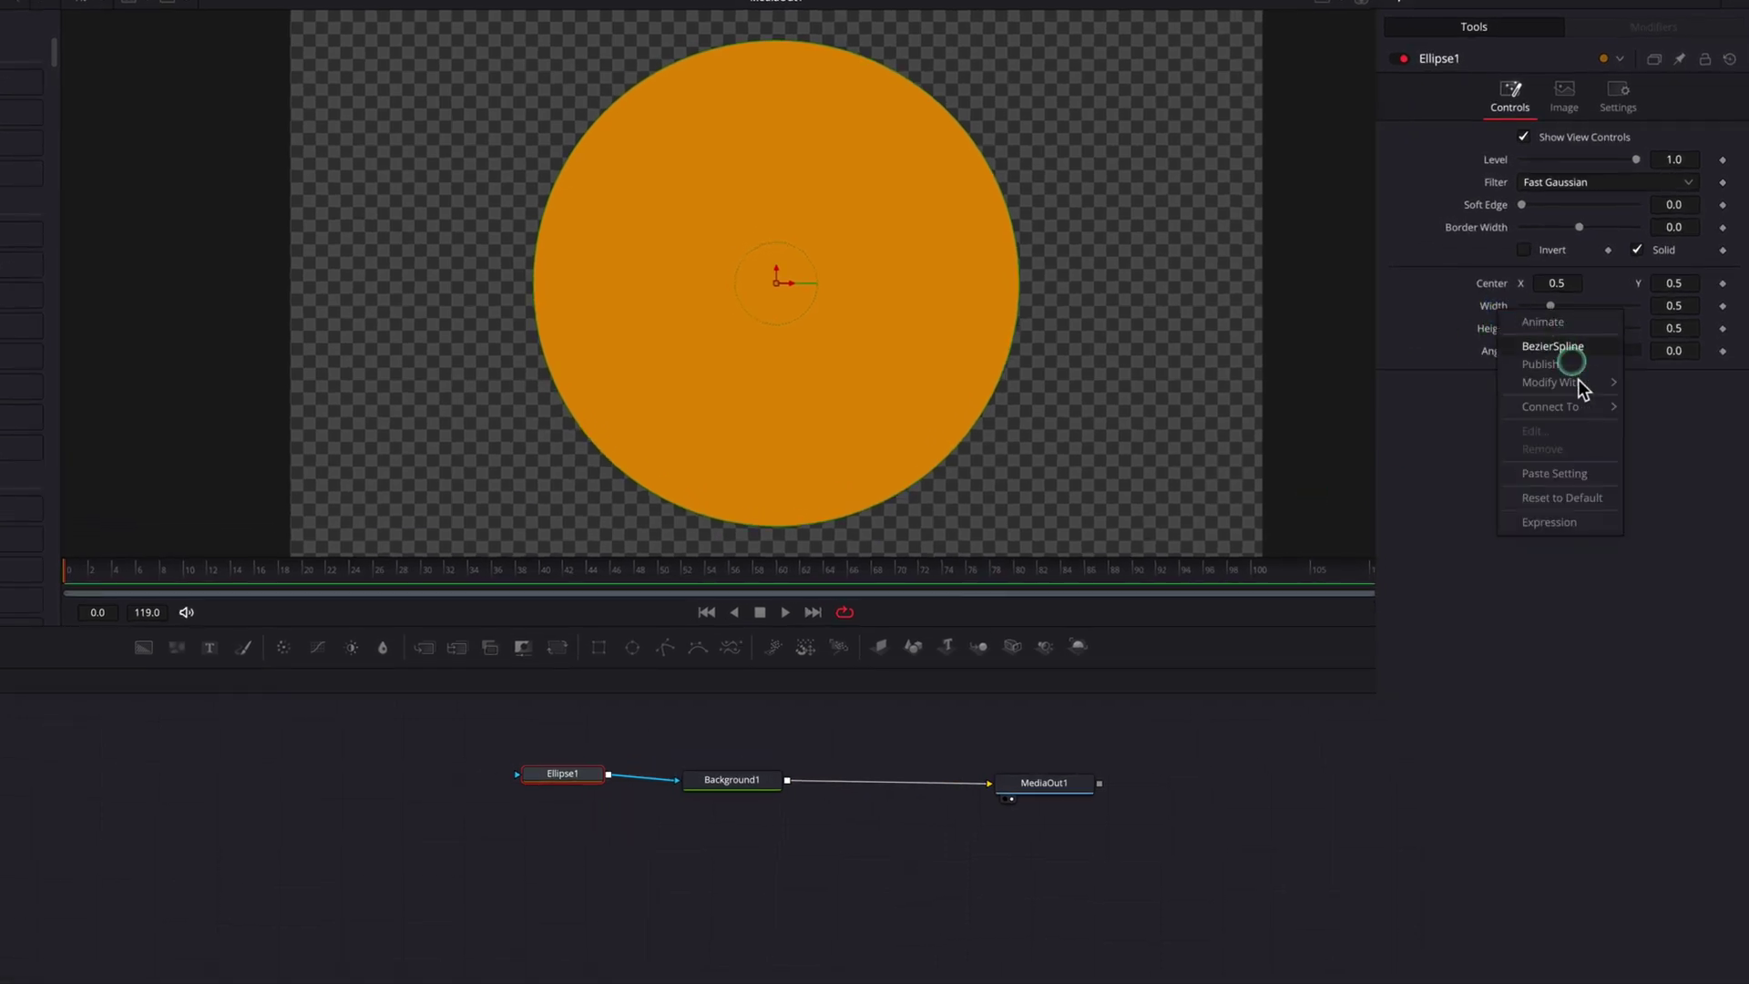
click(1574, 520)
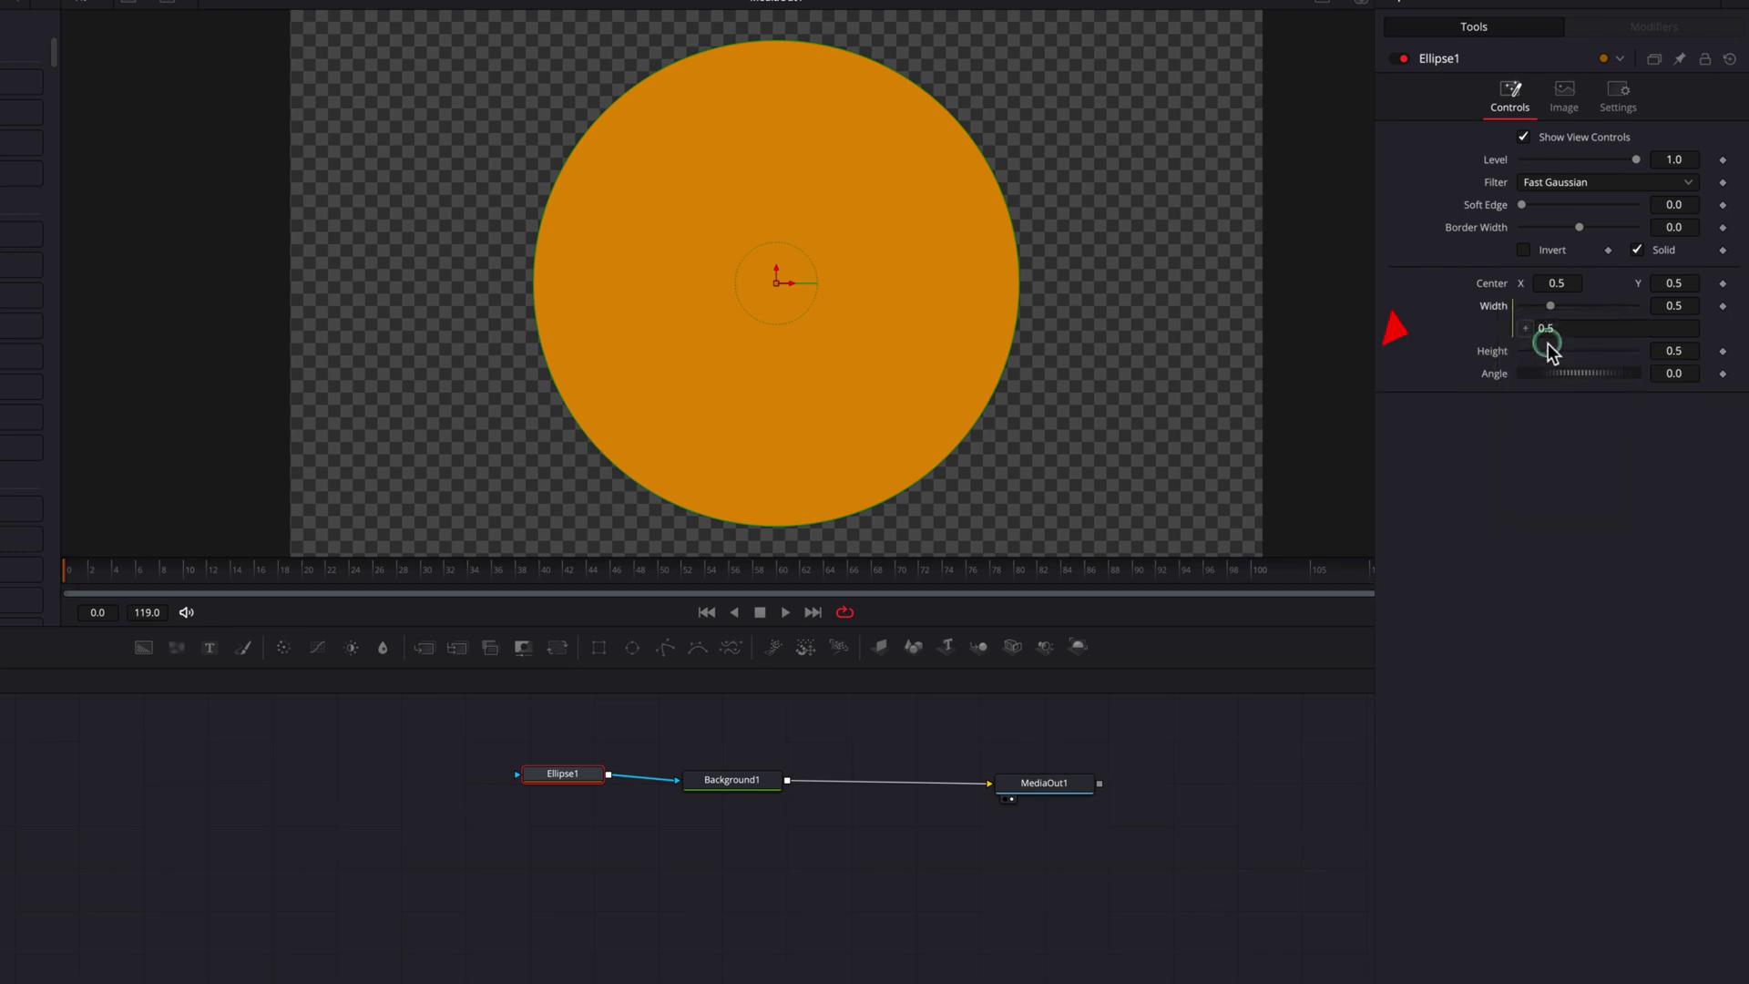
drag(1527, 331, 1496, 352)
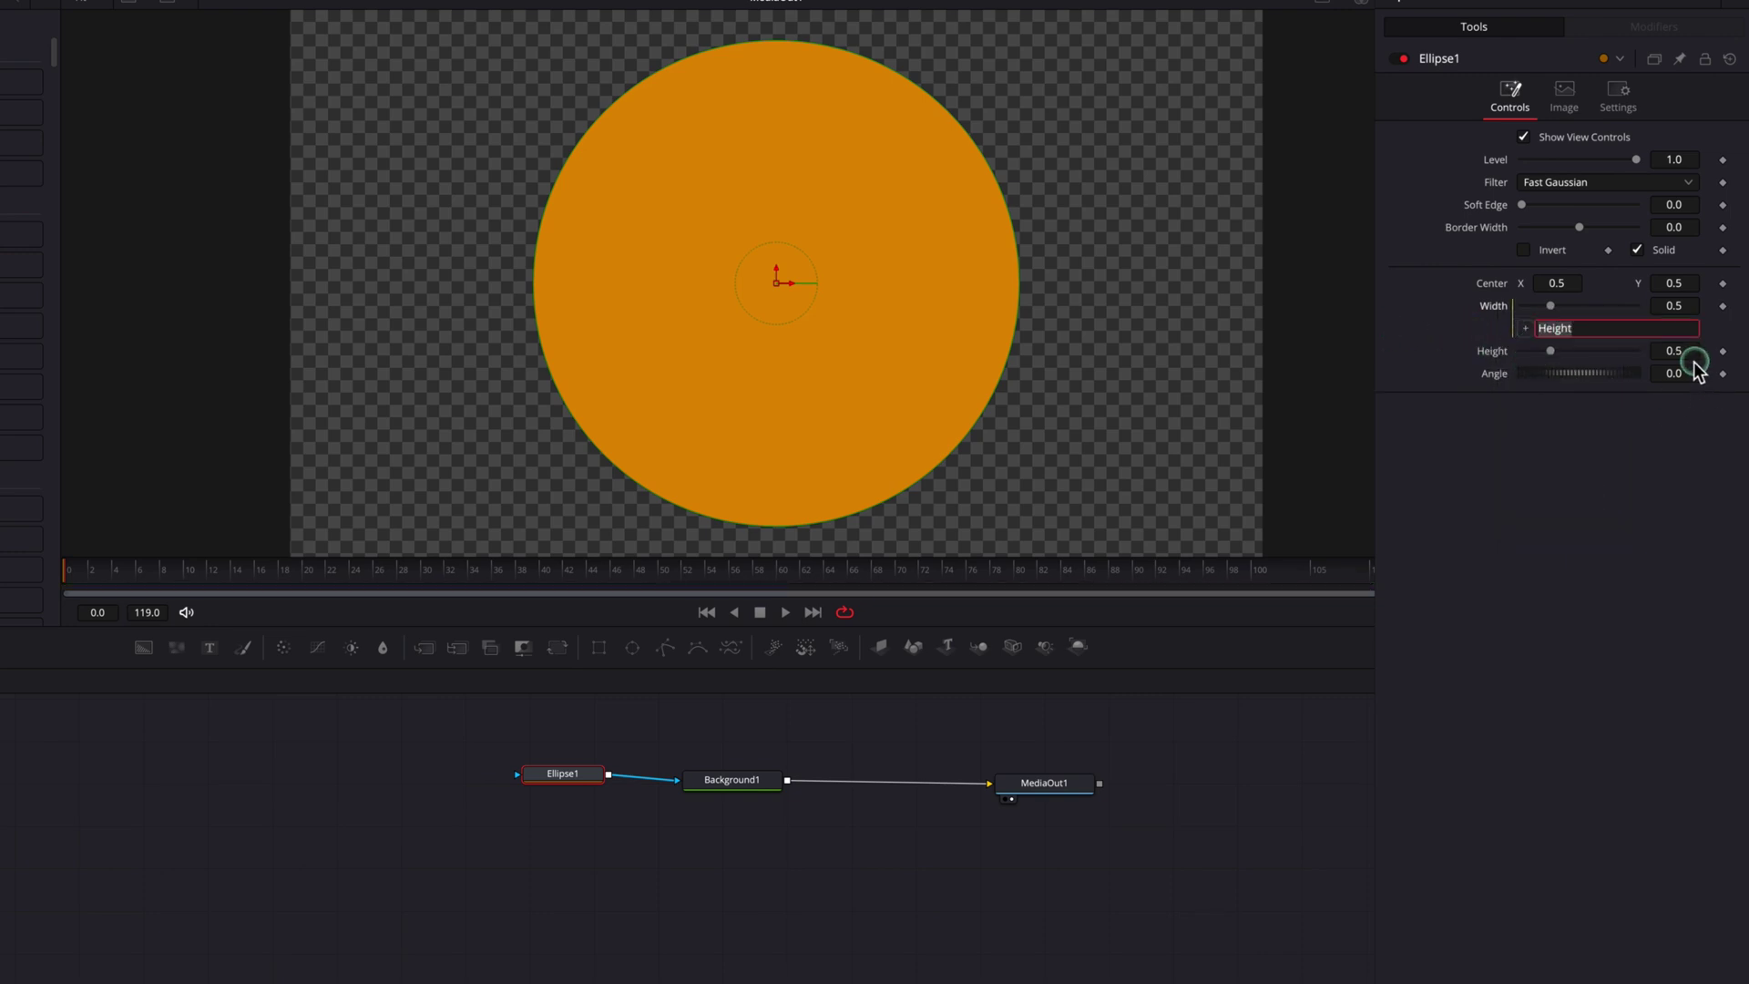
drag(1695, 348, 1553, 387)
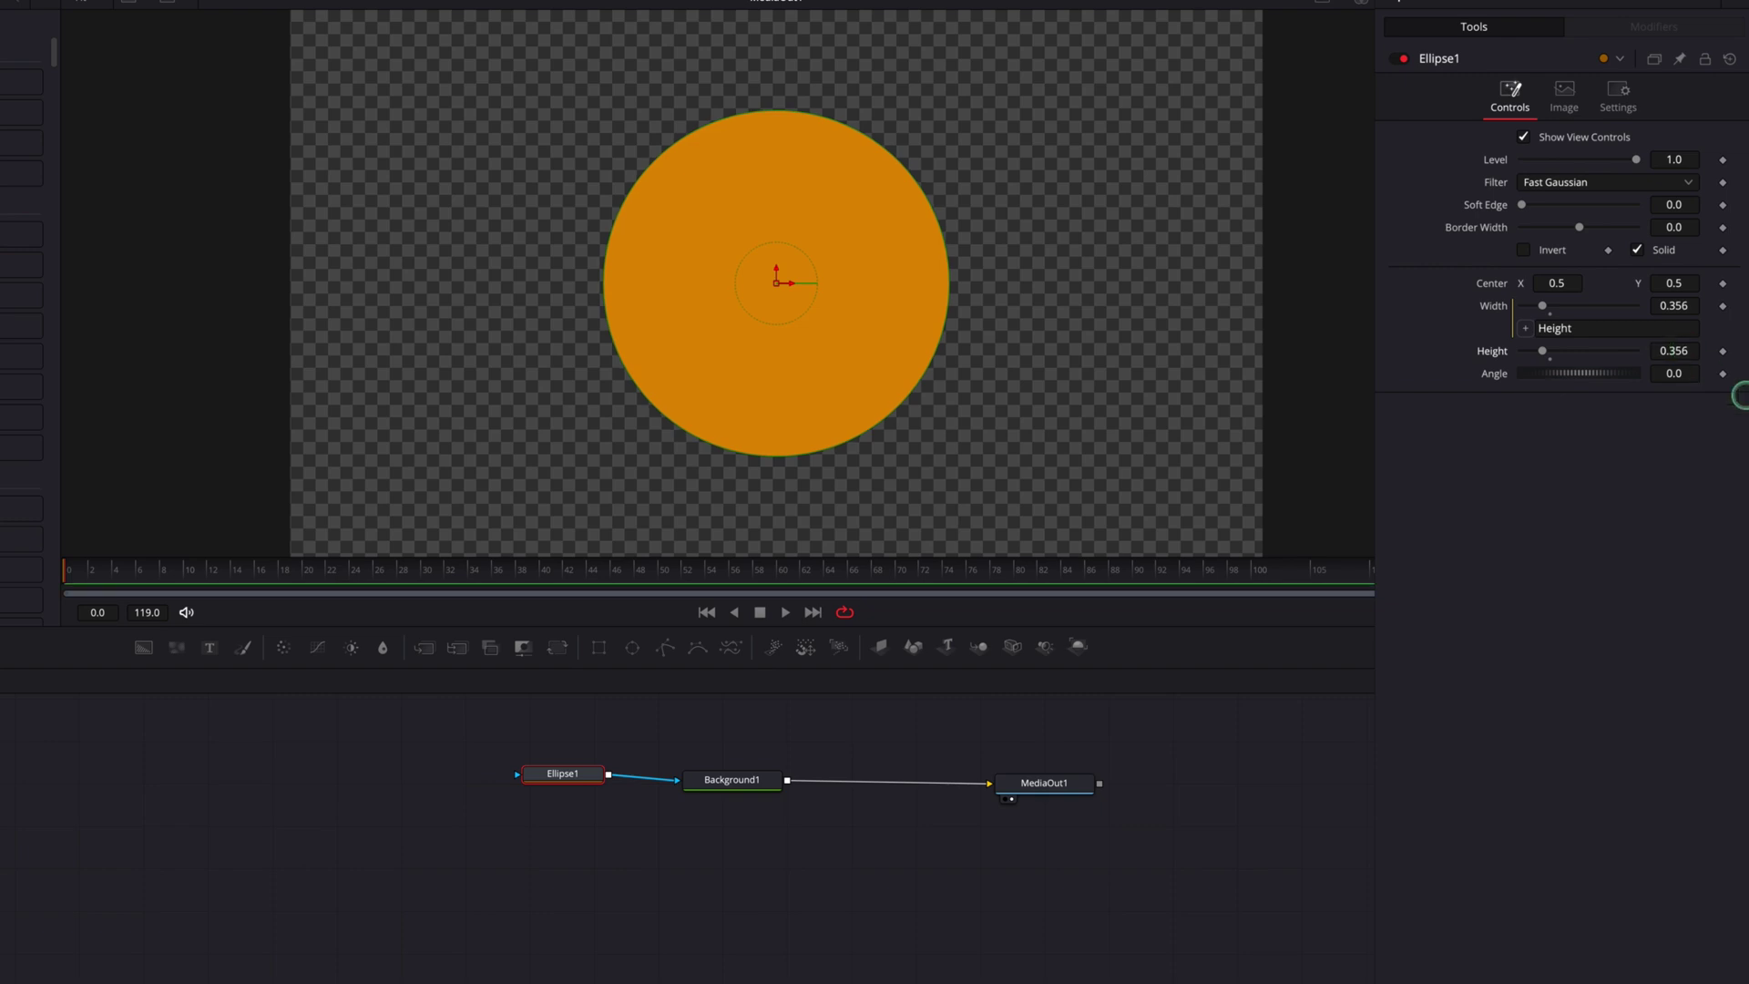
Turn the circle into an unfilled arc with border width about 0.143, length about 0.37 and the flat cap style.
click(1637, 250)
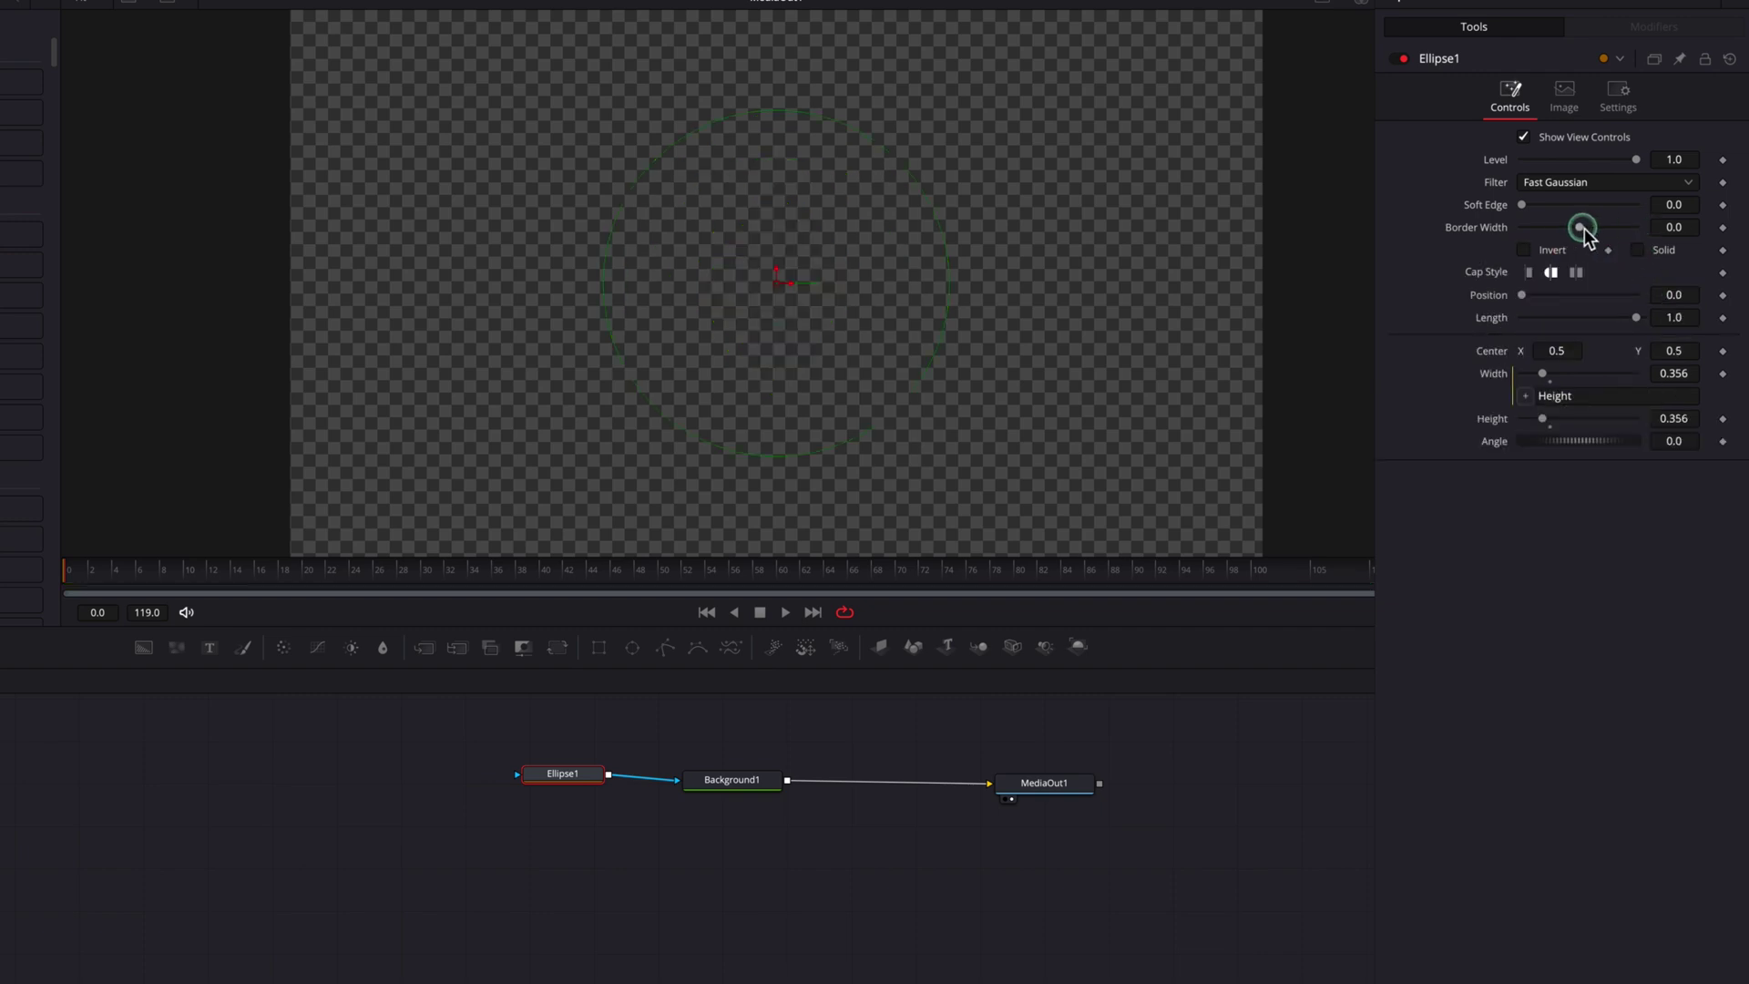
drag(1583, 227, 1623, 227)
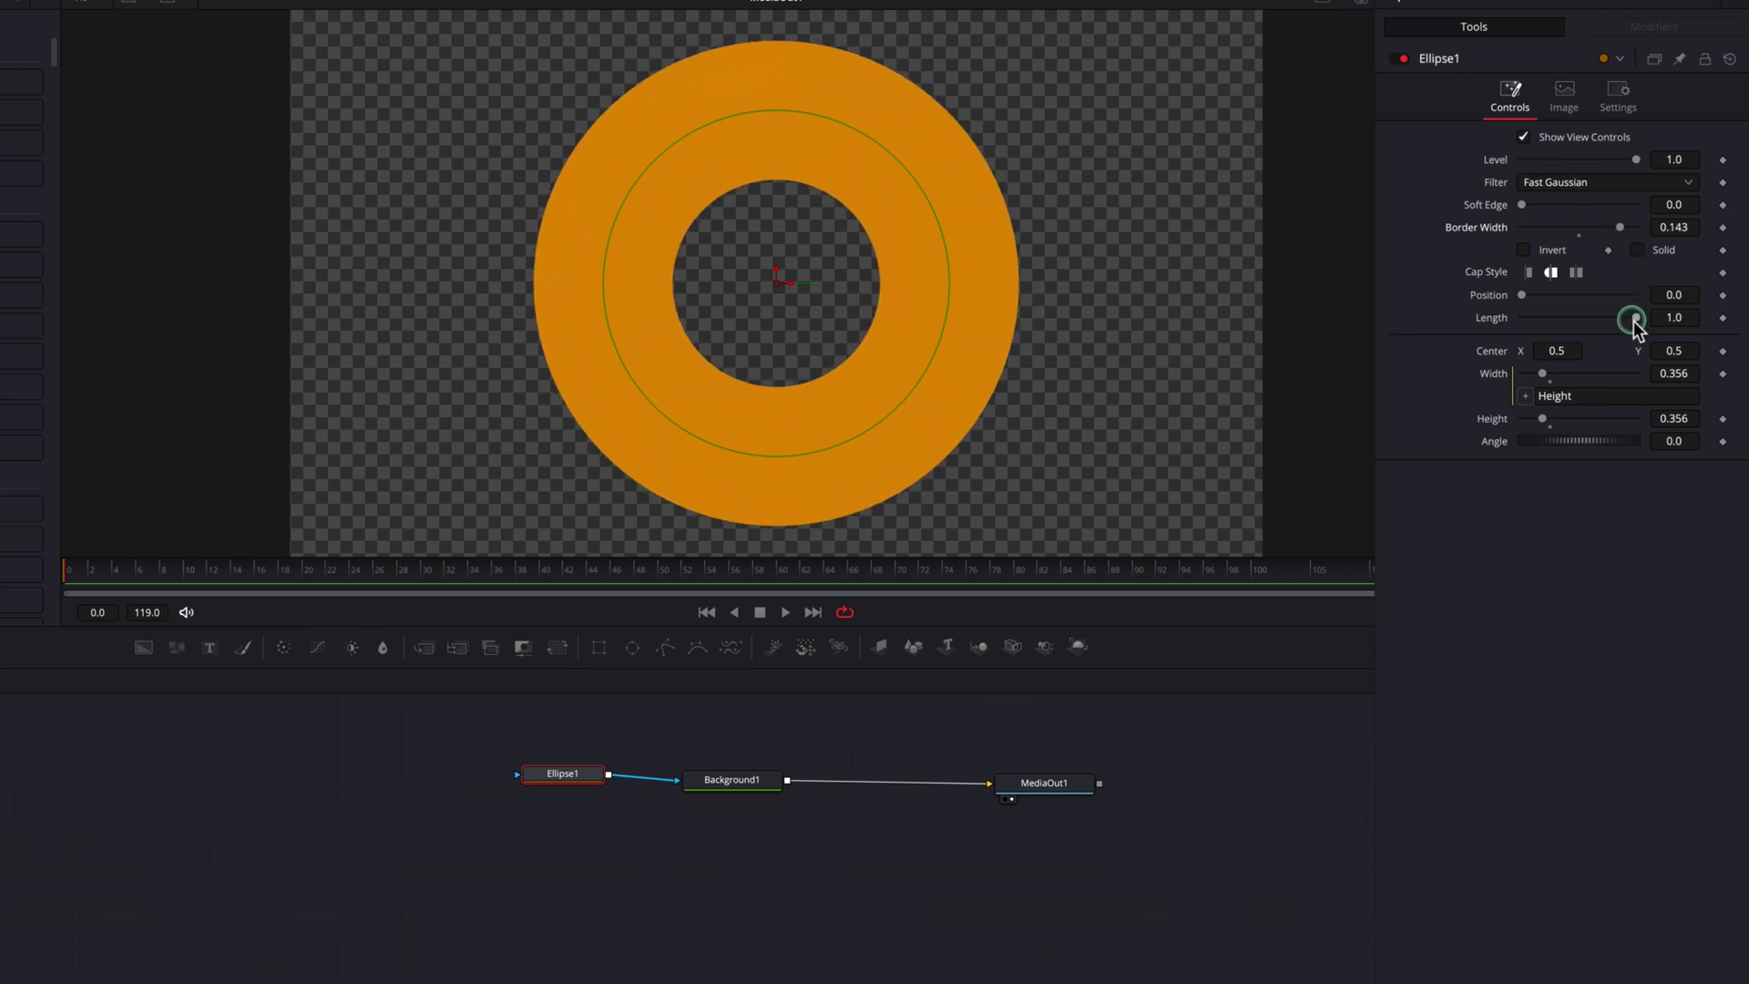
drag(1637, 318, 1564, 333)
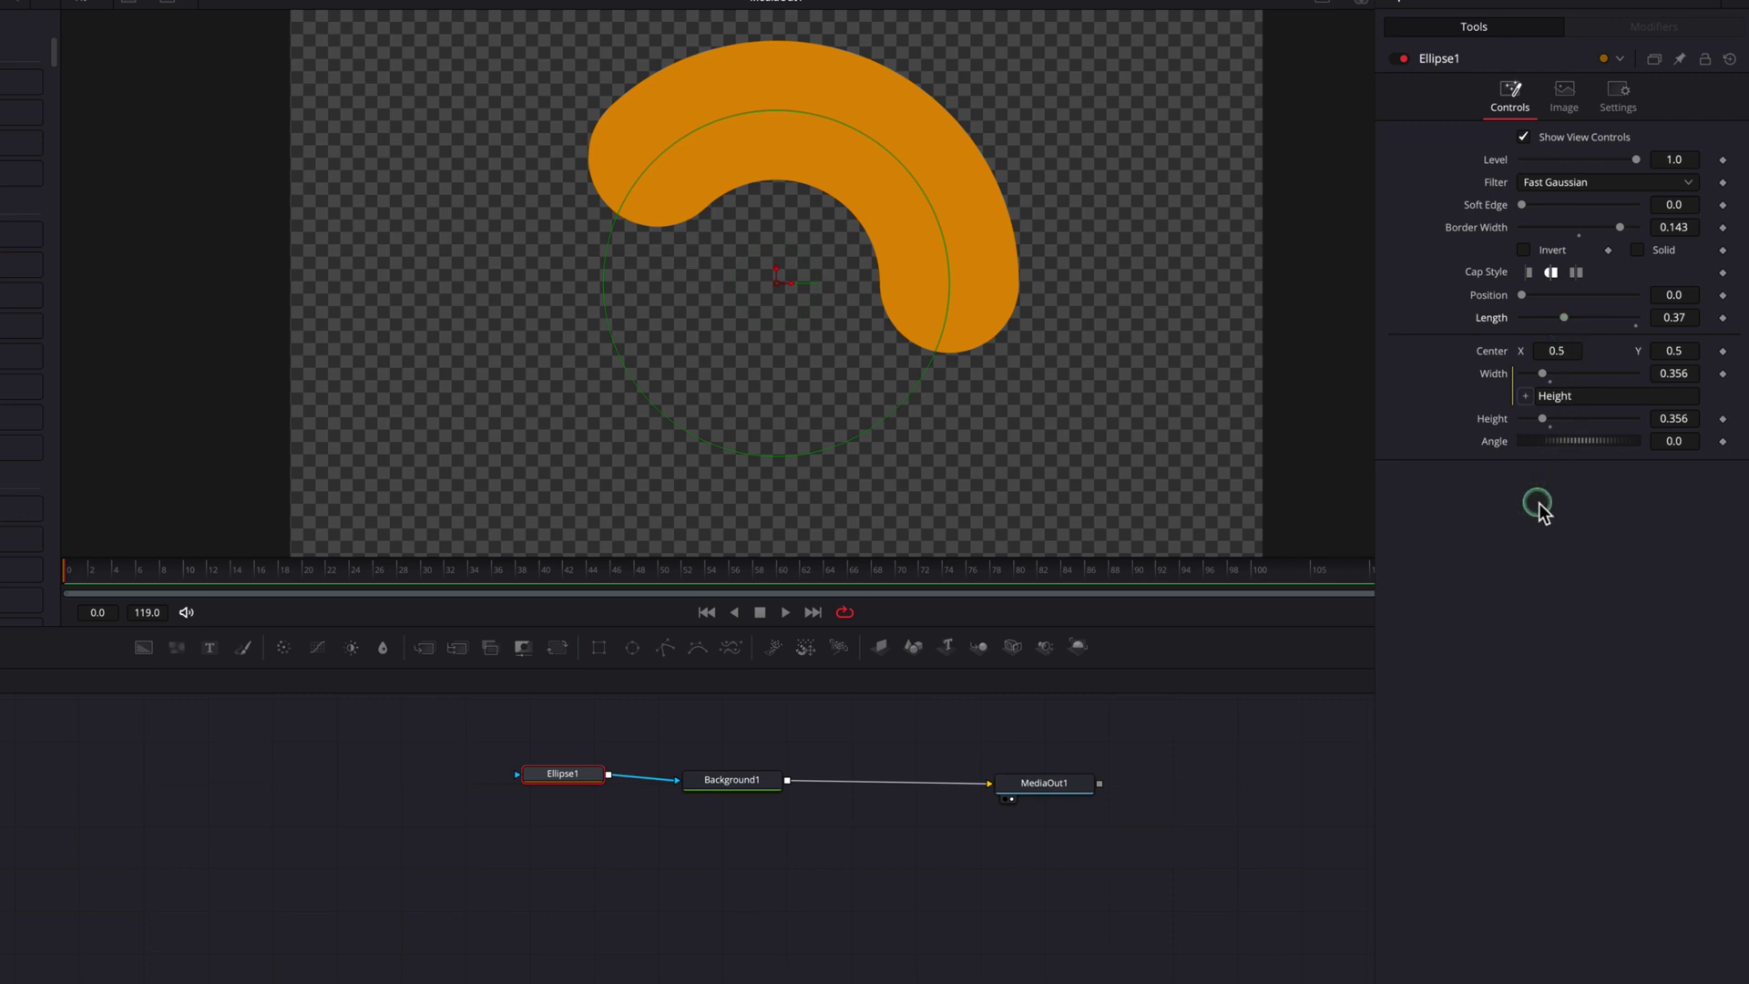
click(1530, 272)
click(1600, 539)
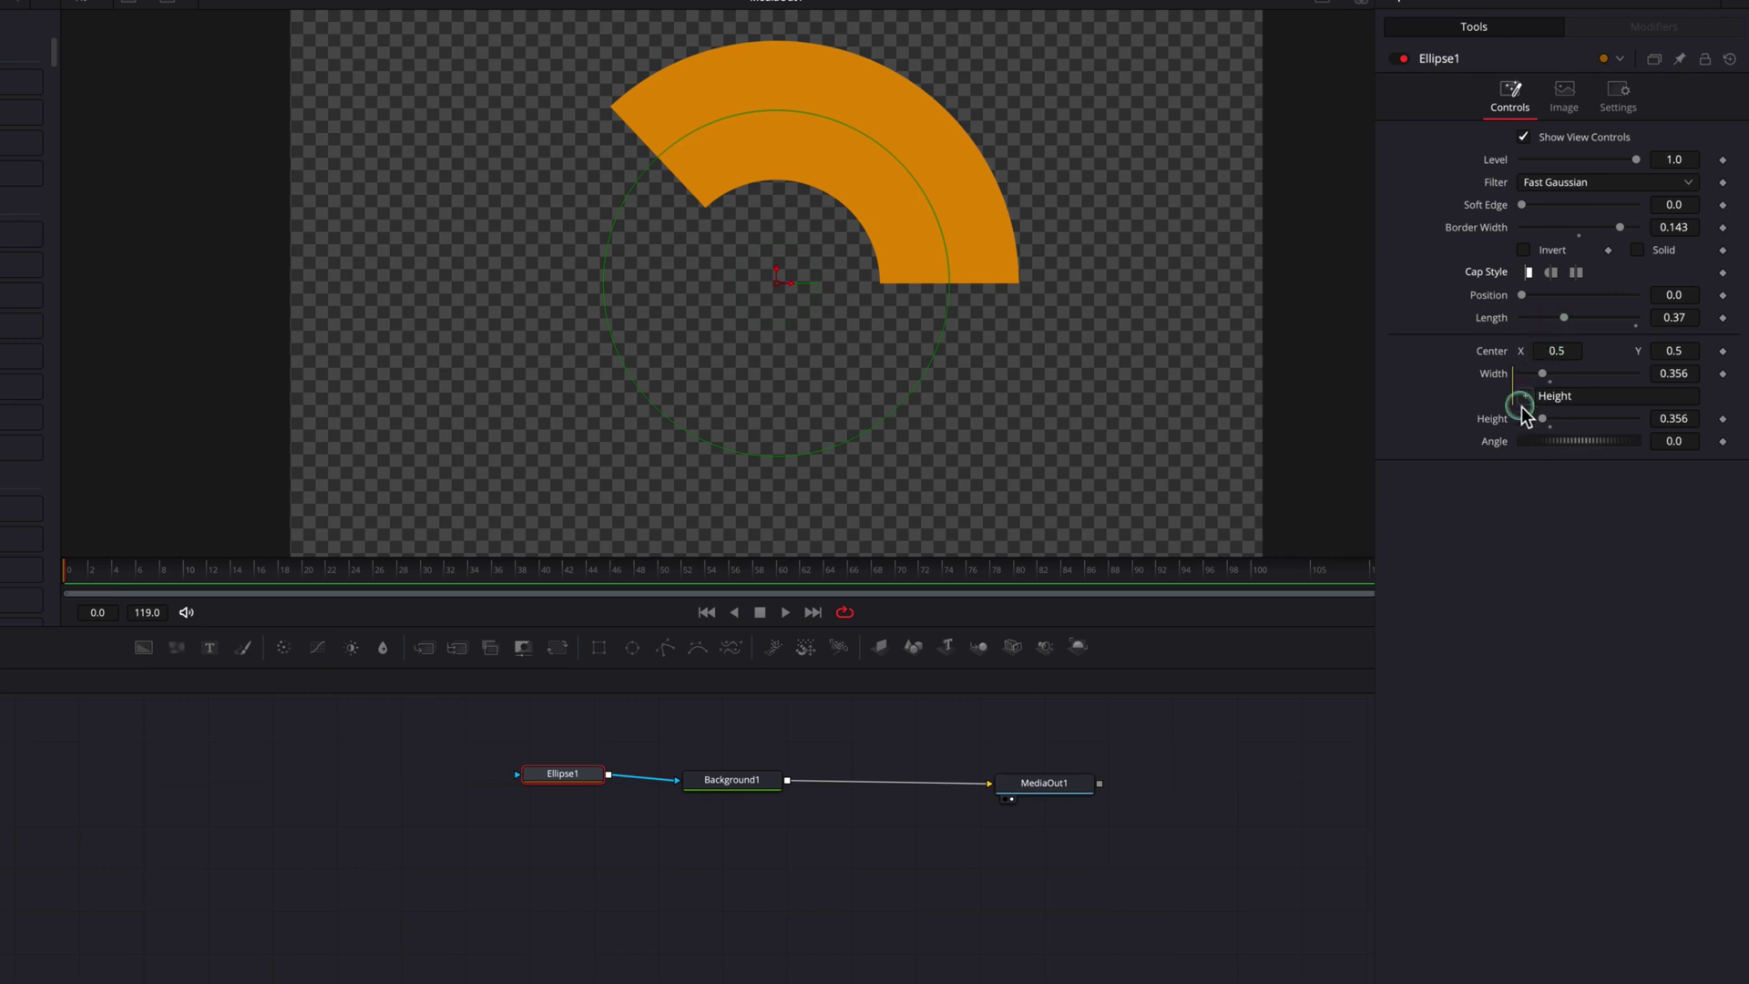
Link the ellipse's height to its border width through an expression and enlarge the border width to about 0.194.
right_click(1494, 425)
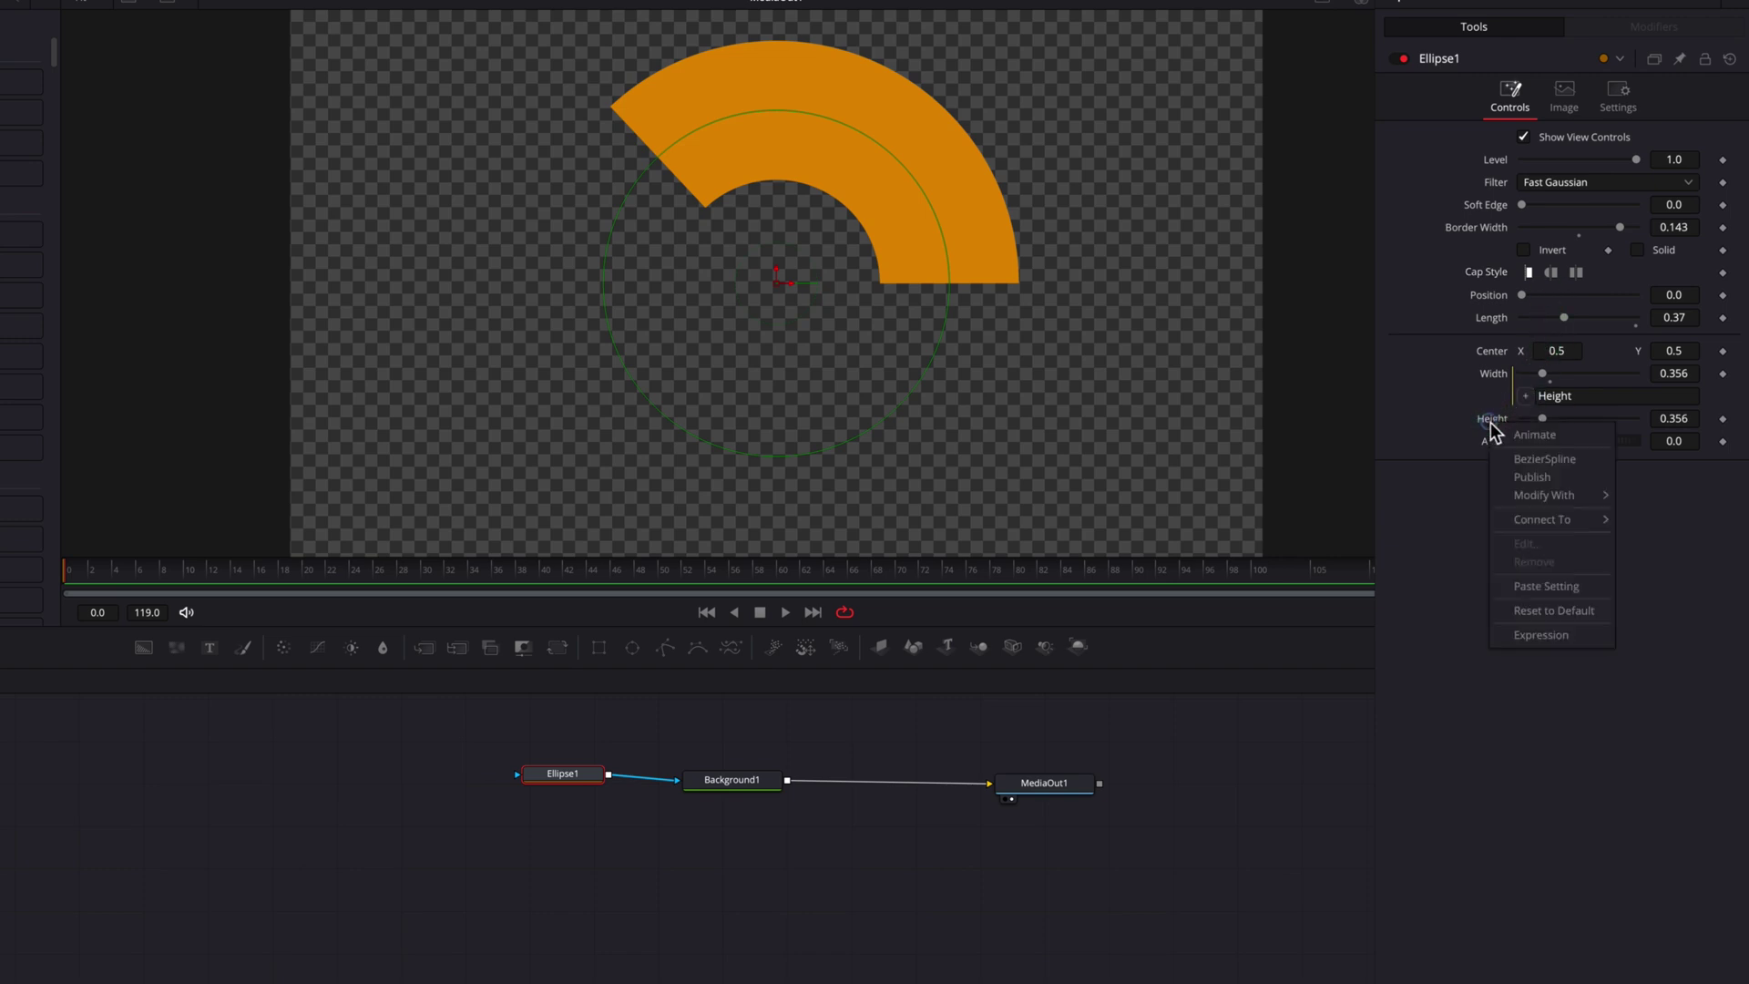
click(1570, 637)
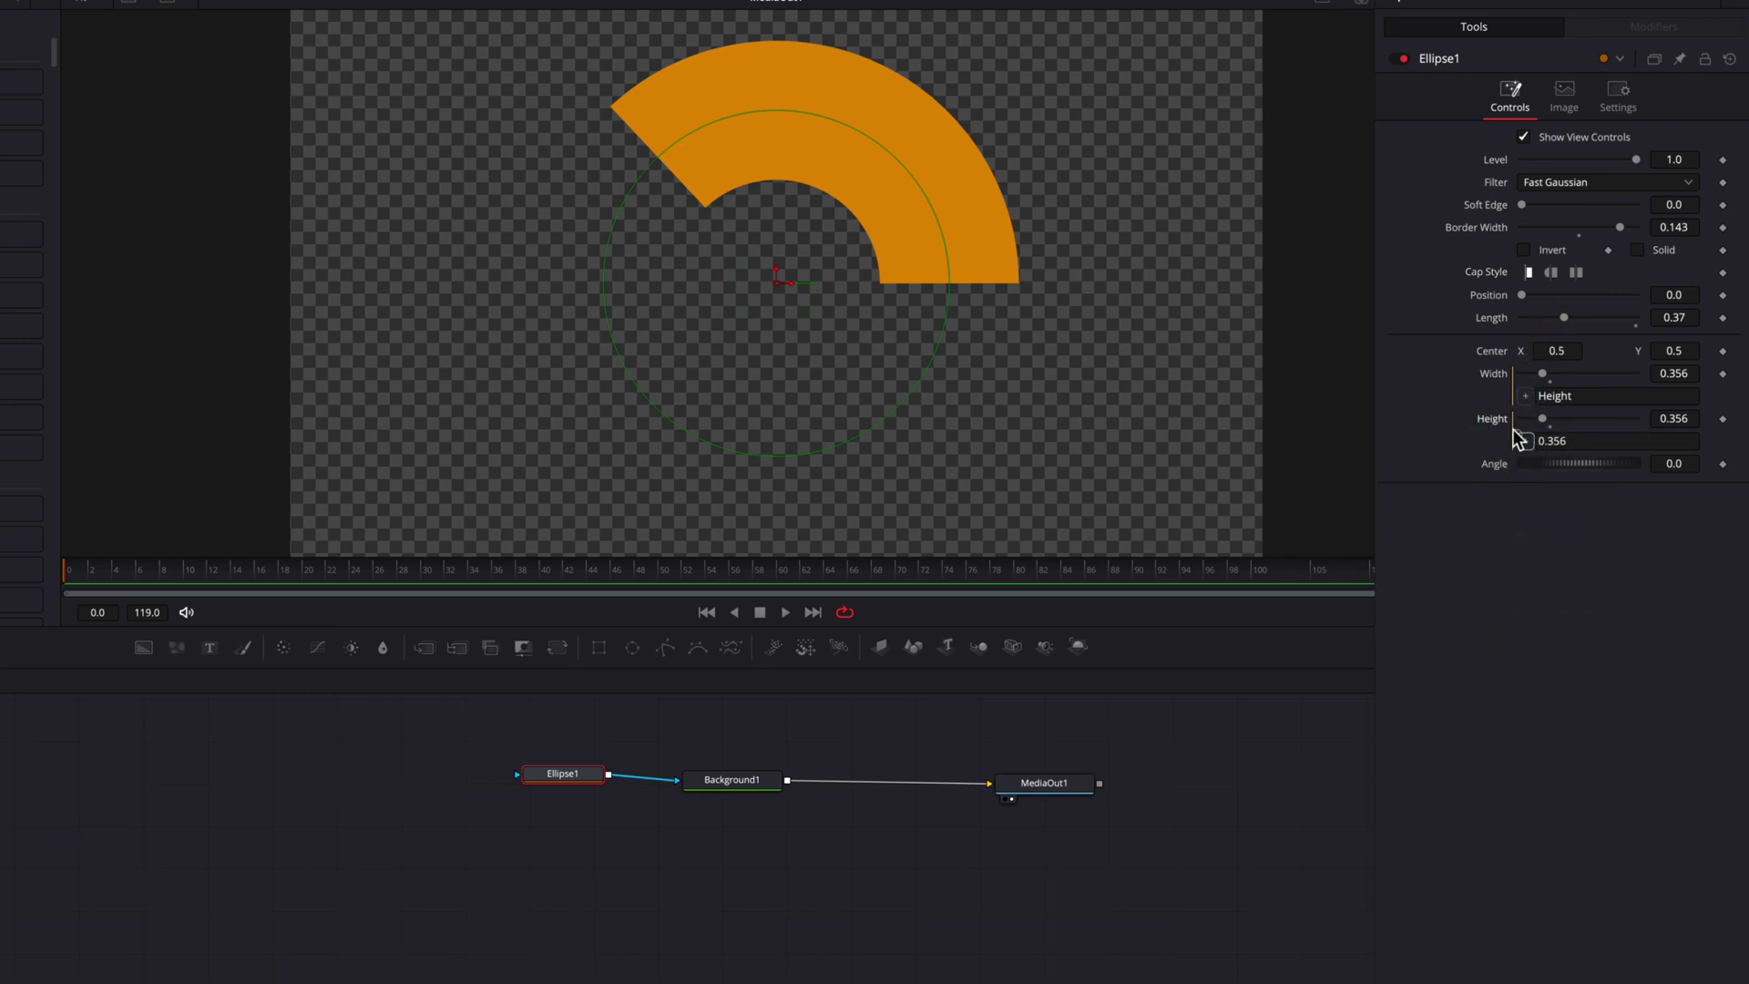
drag(1520, 441, 1483, 226)
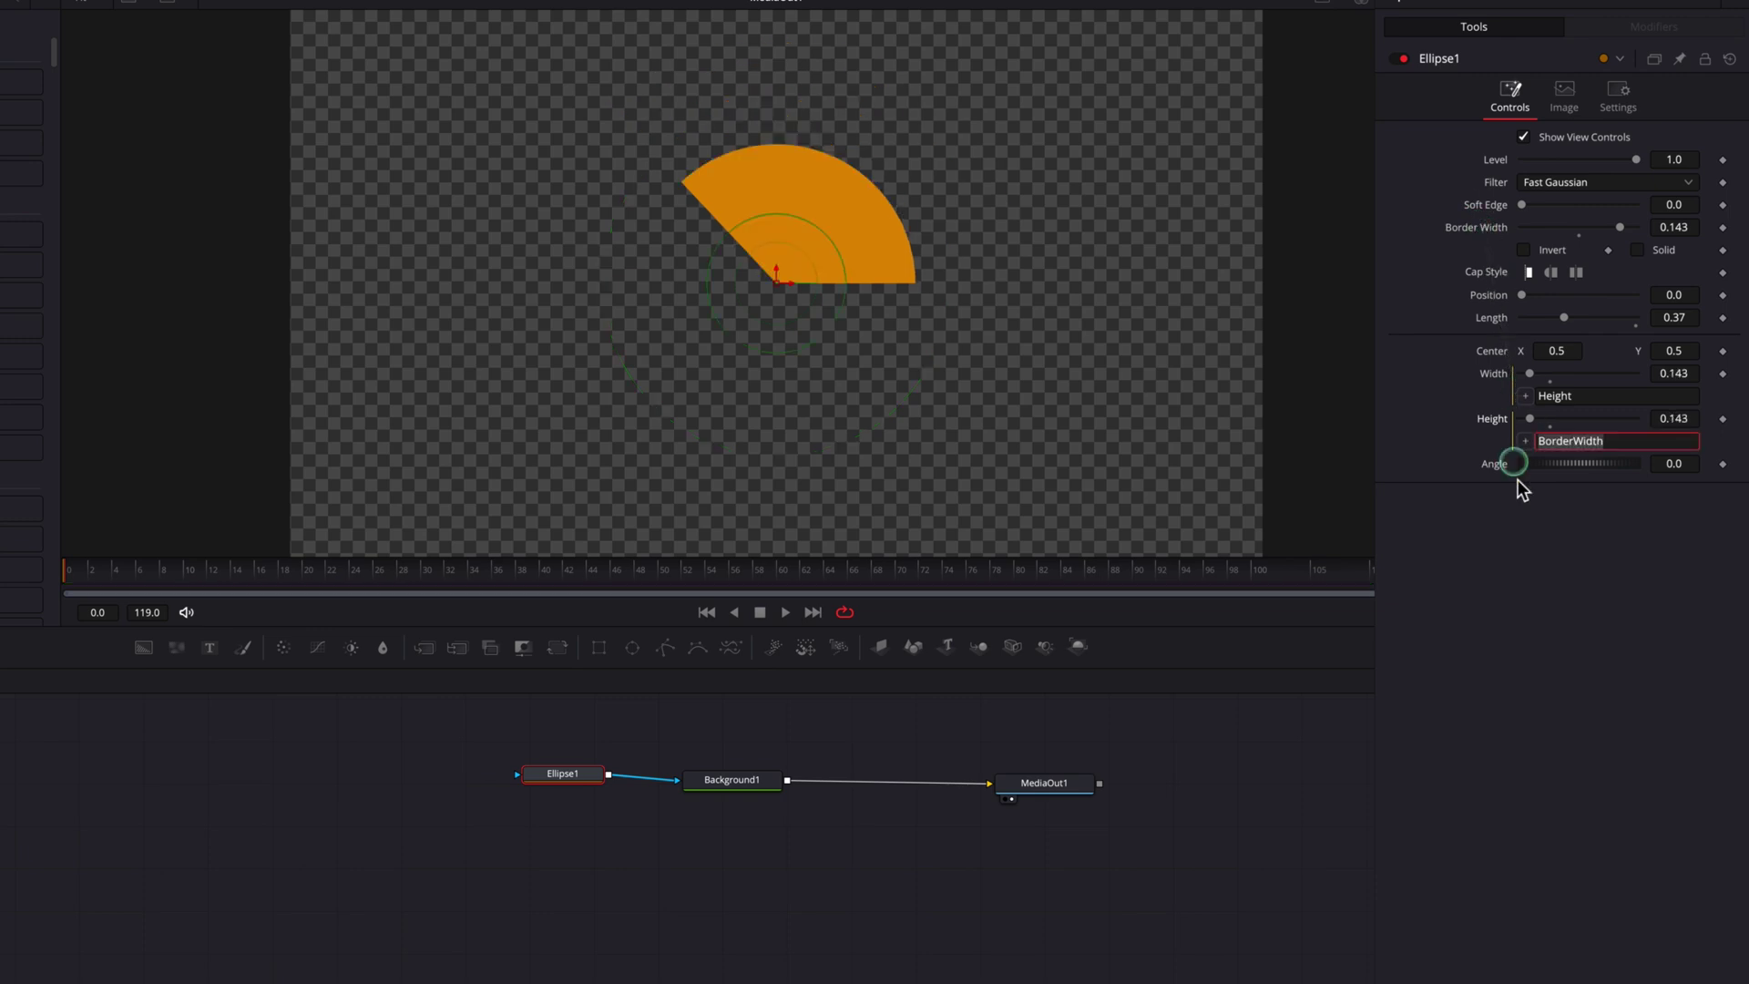
click(1438, 592)
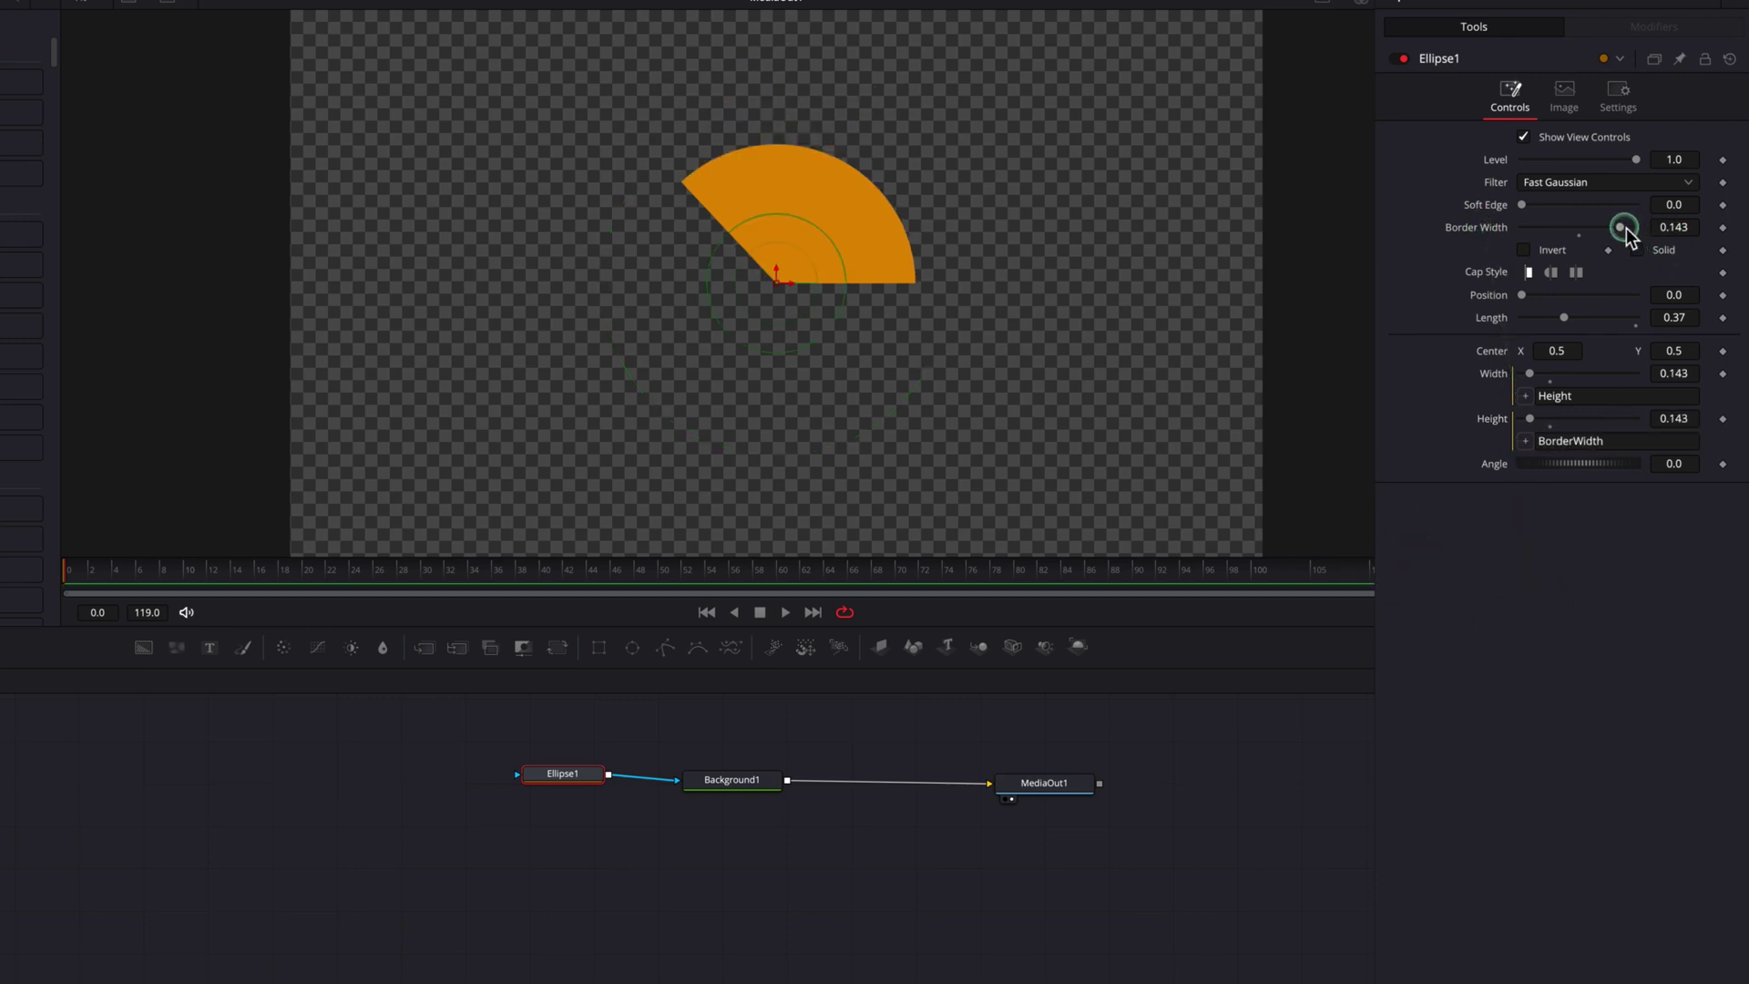
mouse_move(1626, 228)
mouse_down()
mouse_move(1607, 227)
mouse_move(1637, 229)
mouse_up()
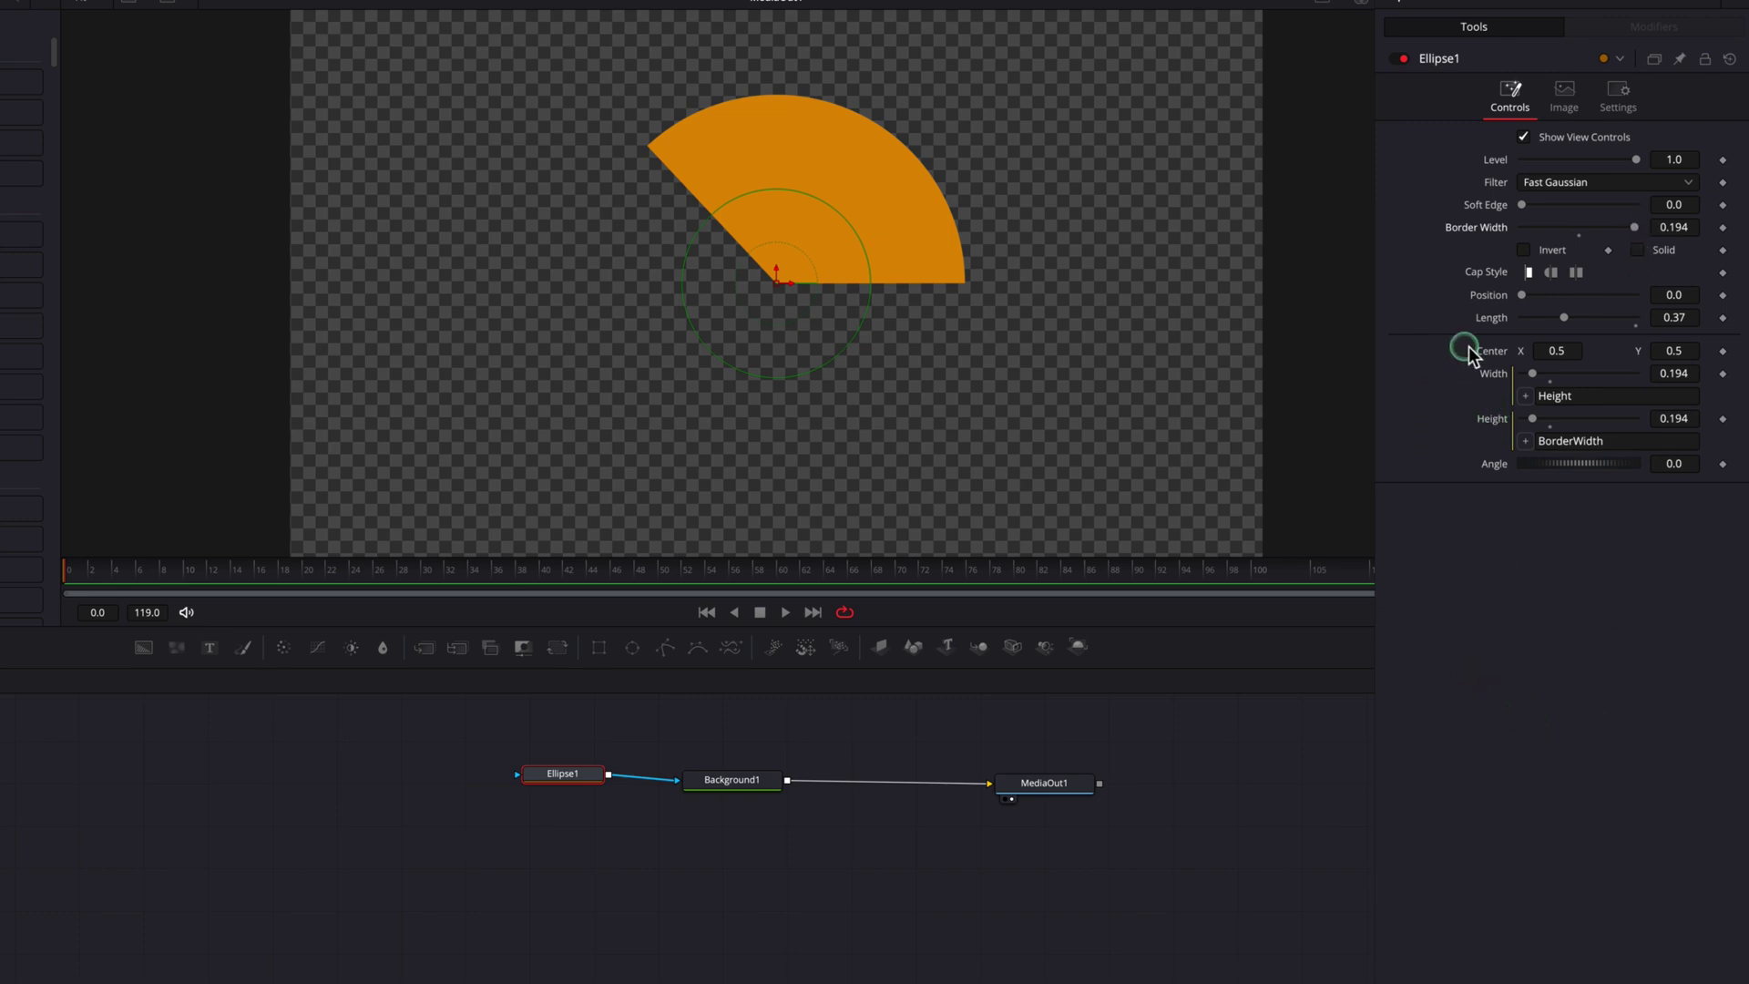
Set the length of the orange pie slice's ellipse to 0.4.
drag(1565, 318, 1527, 334)
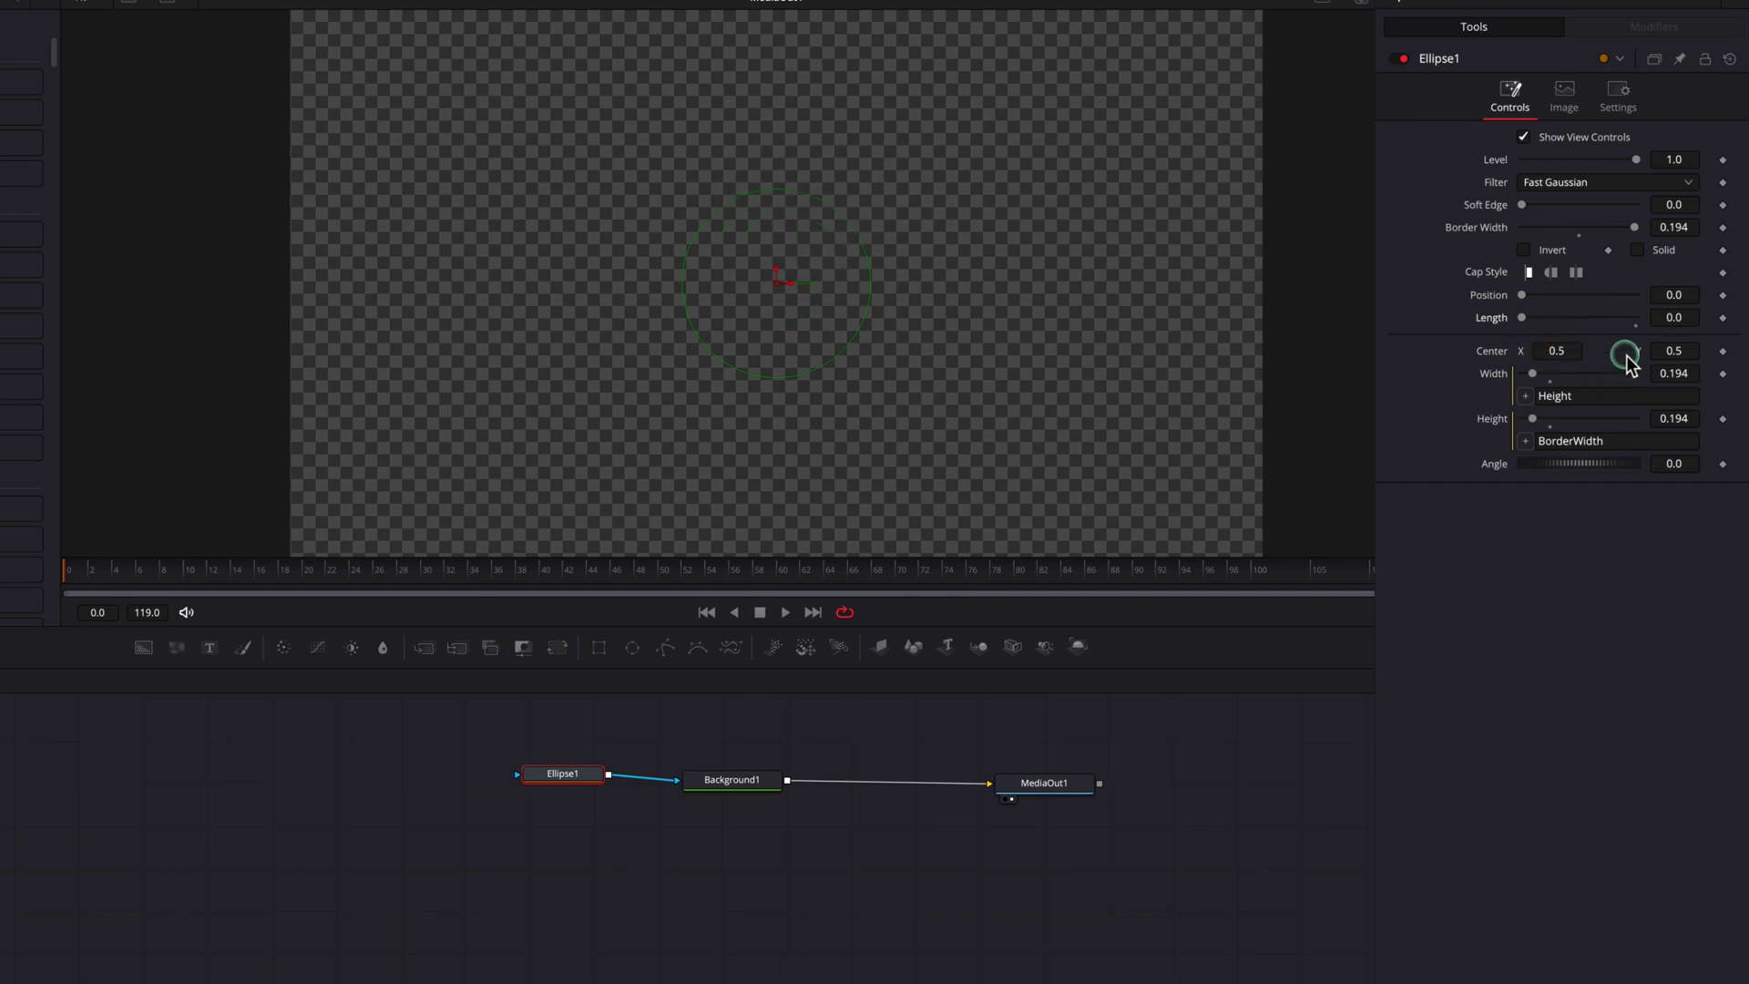
click(1692, 321)
text(0.4)
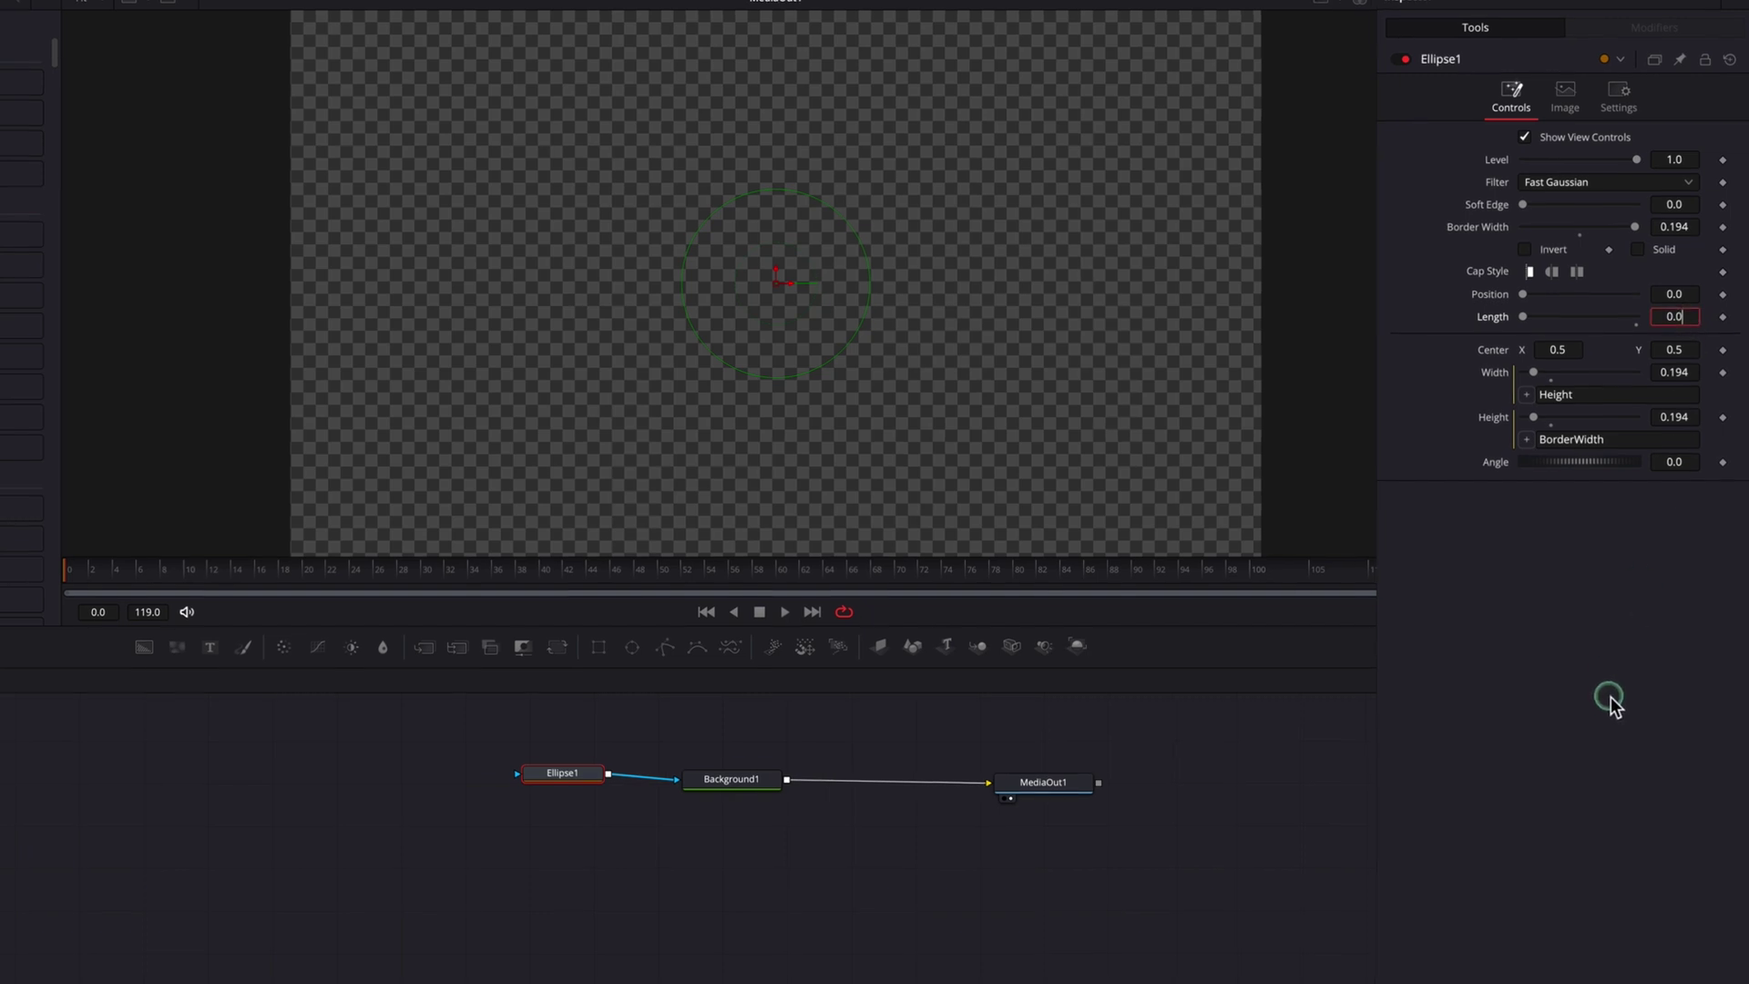
key(Tab)
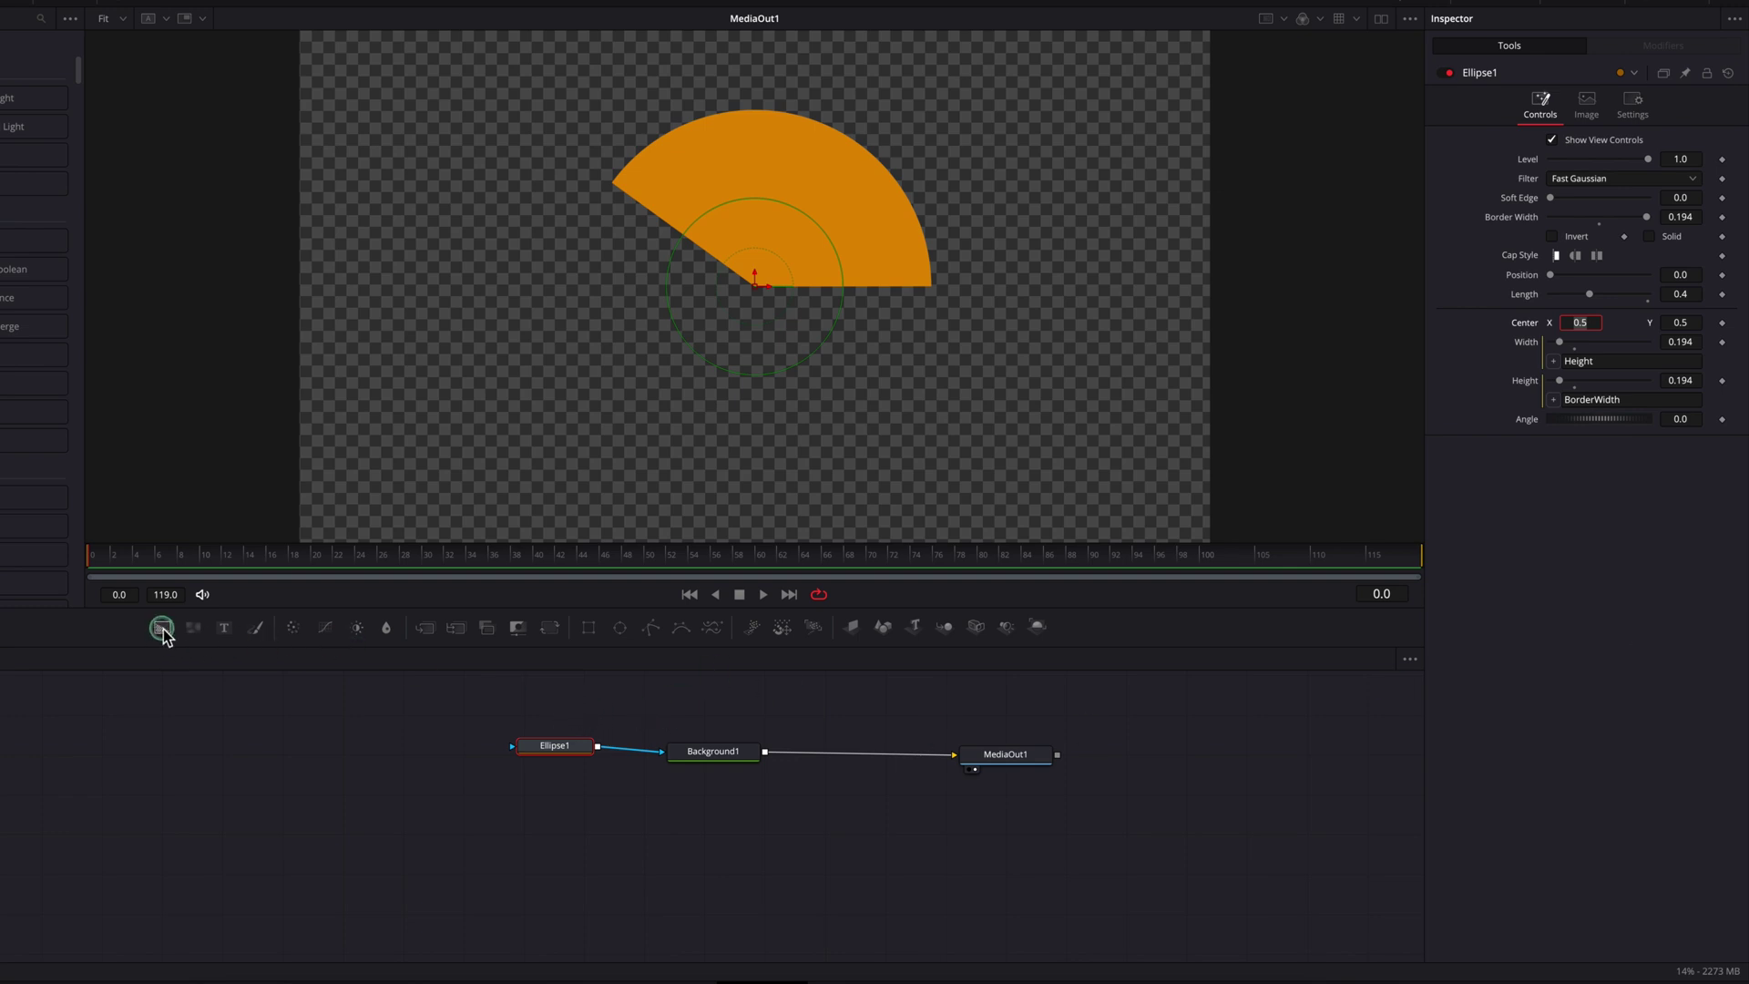
Add a second Background node, merge Background1 over it, and feed the Merge node into MediaOut1.
drag(163, 628, 729, 808)
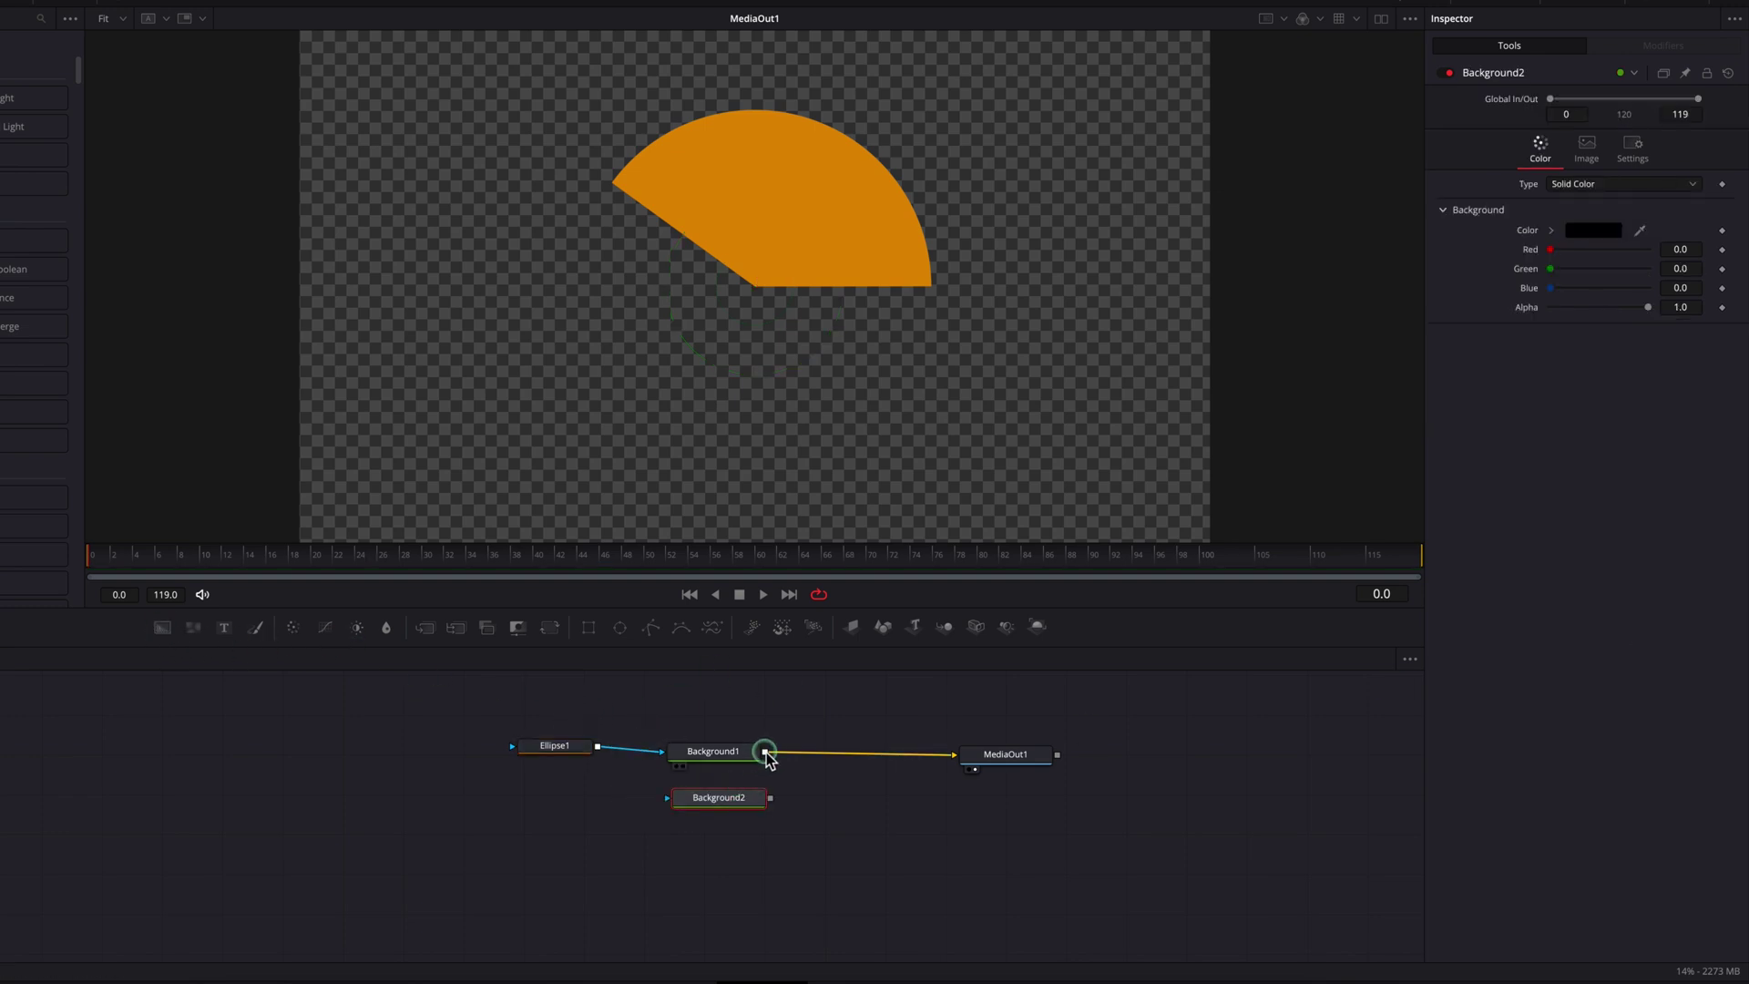
drag(765, 752, 772, 799)
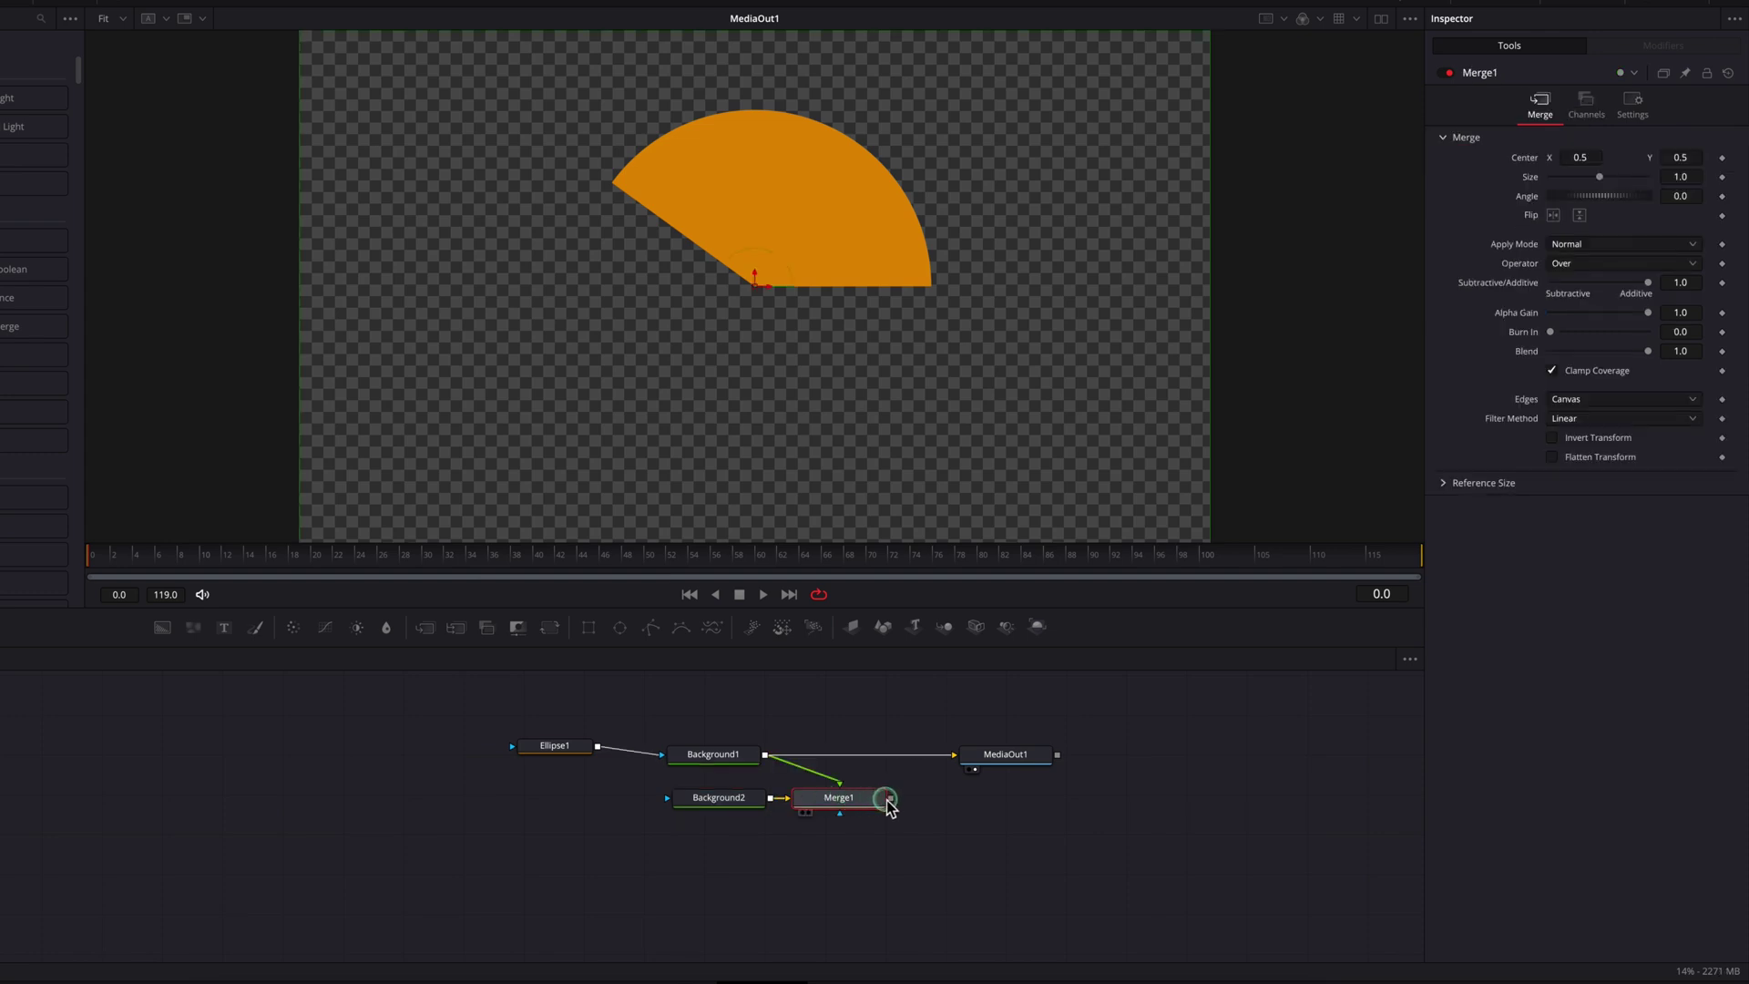
drag(890, 802, 947, 767)
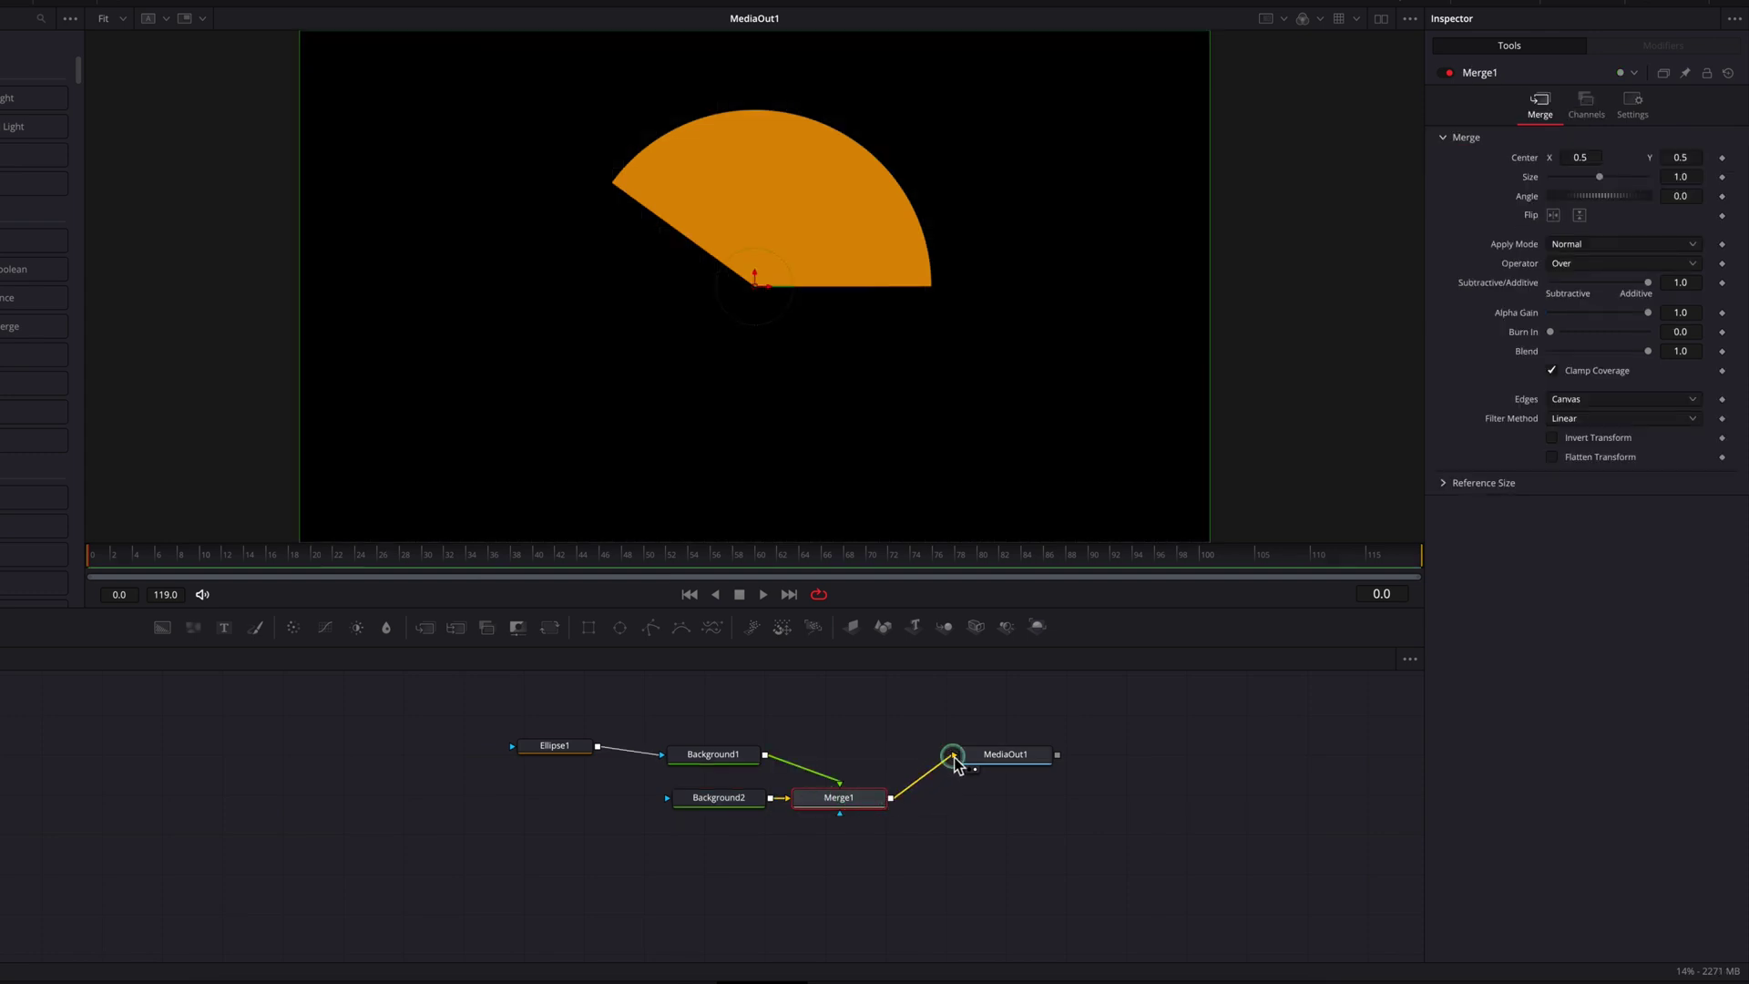
Colour Background2 blue, with hue about 0.616, saturation about 0.819 and value about 0.827.
click(715, 798)
click(1552, 231)
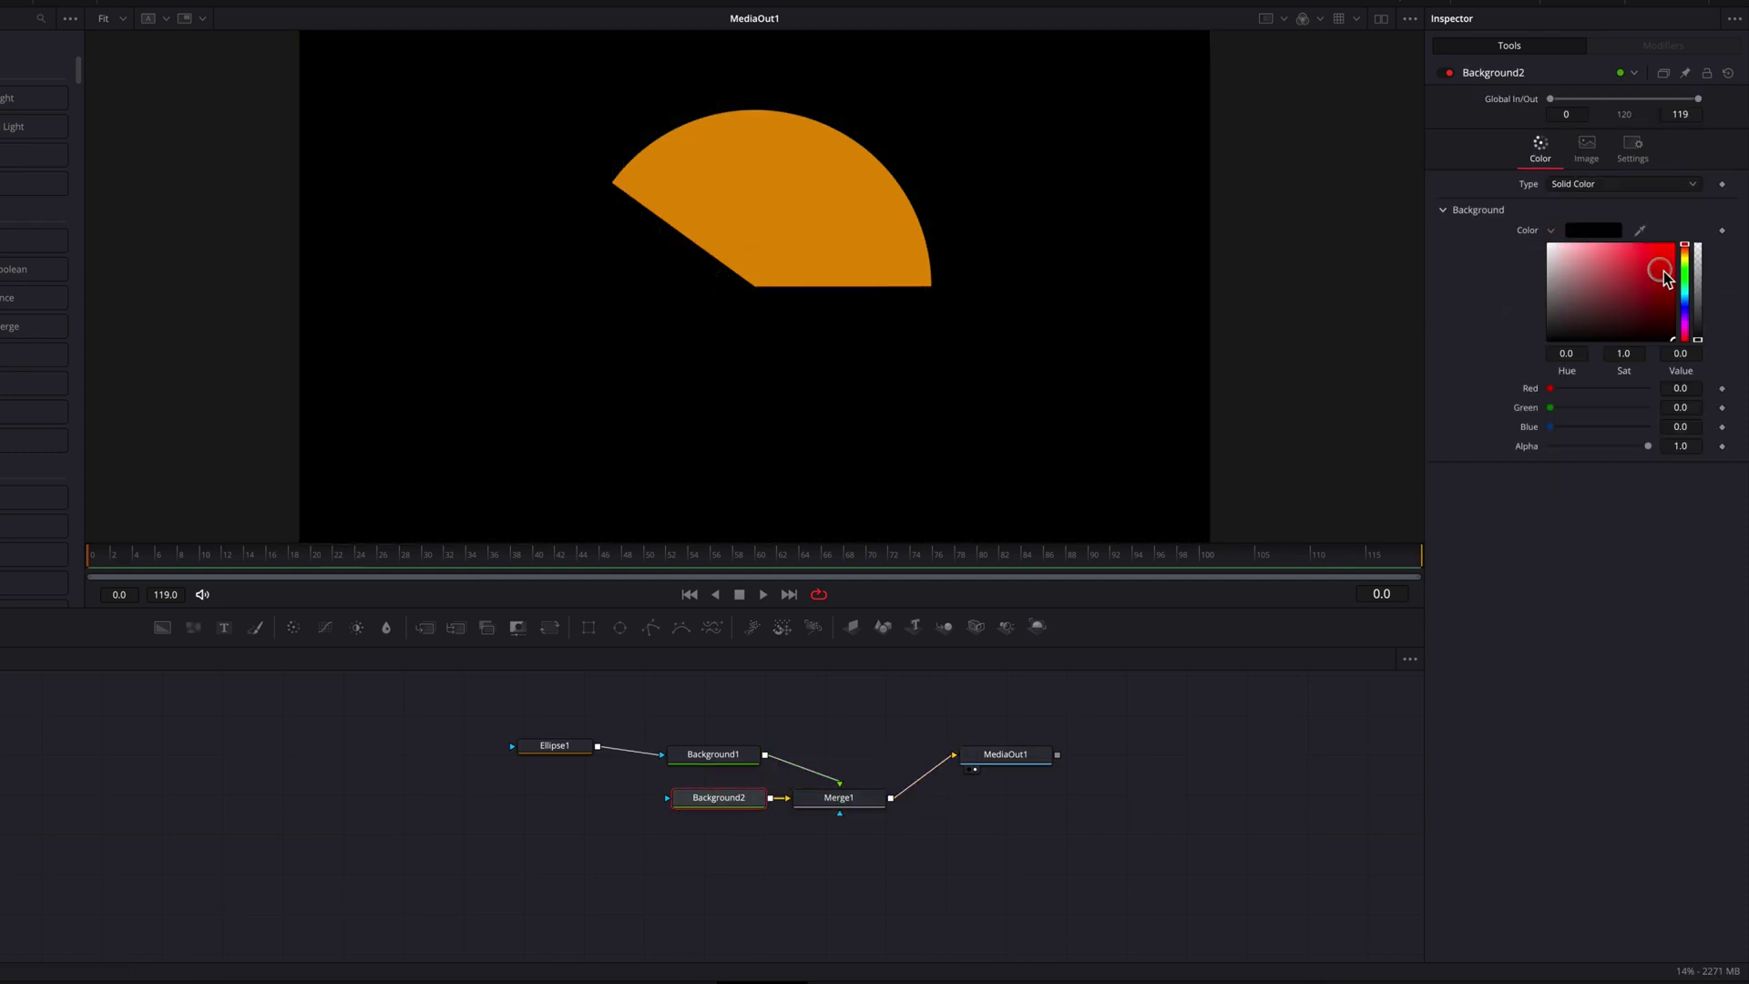
mouse_move(1685, 265)
mouse_down()
mouse_move(1687, 310)
mouse_move(1652, 260)
mouse_up()
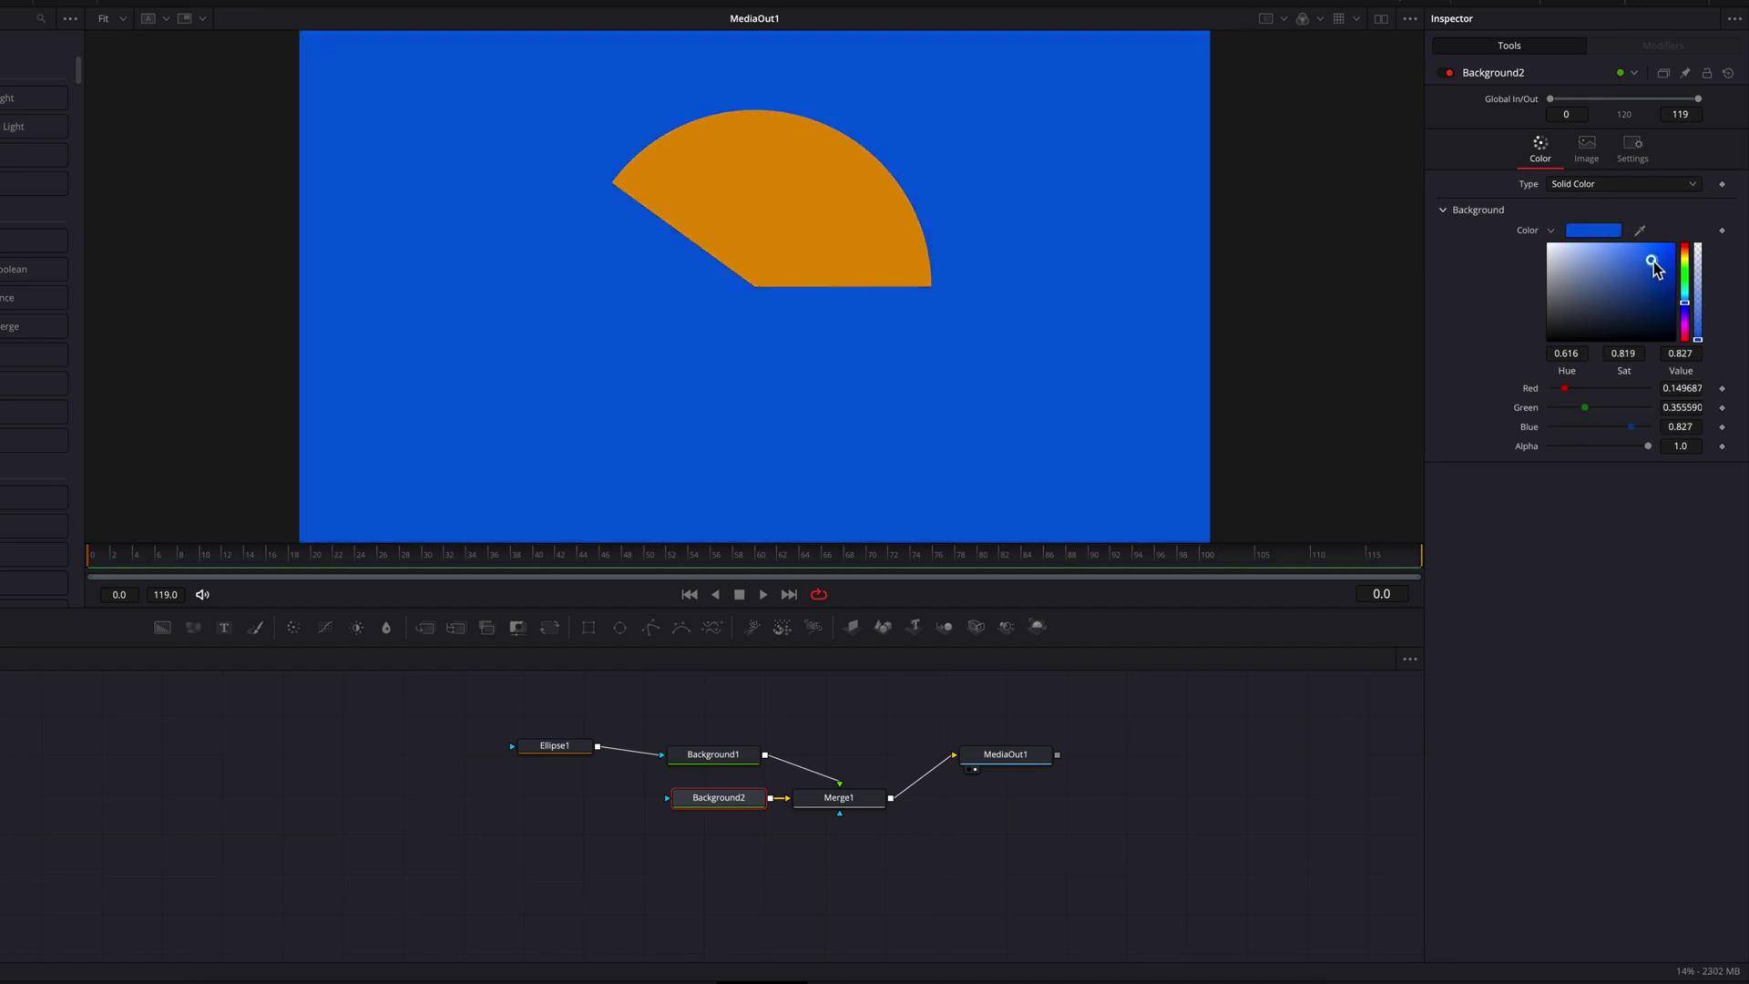
Paste an instance of Ellipse1 below the original and connect it as the mask of Background2.
click(565, 758)
click(565, 809)
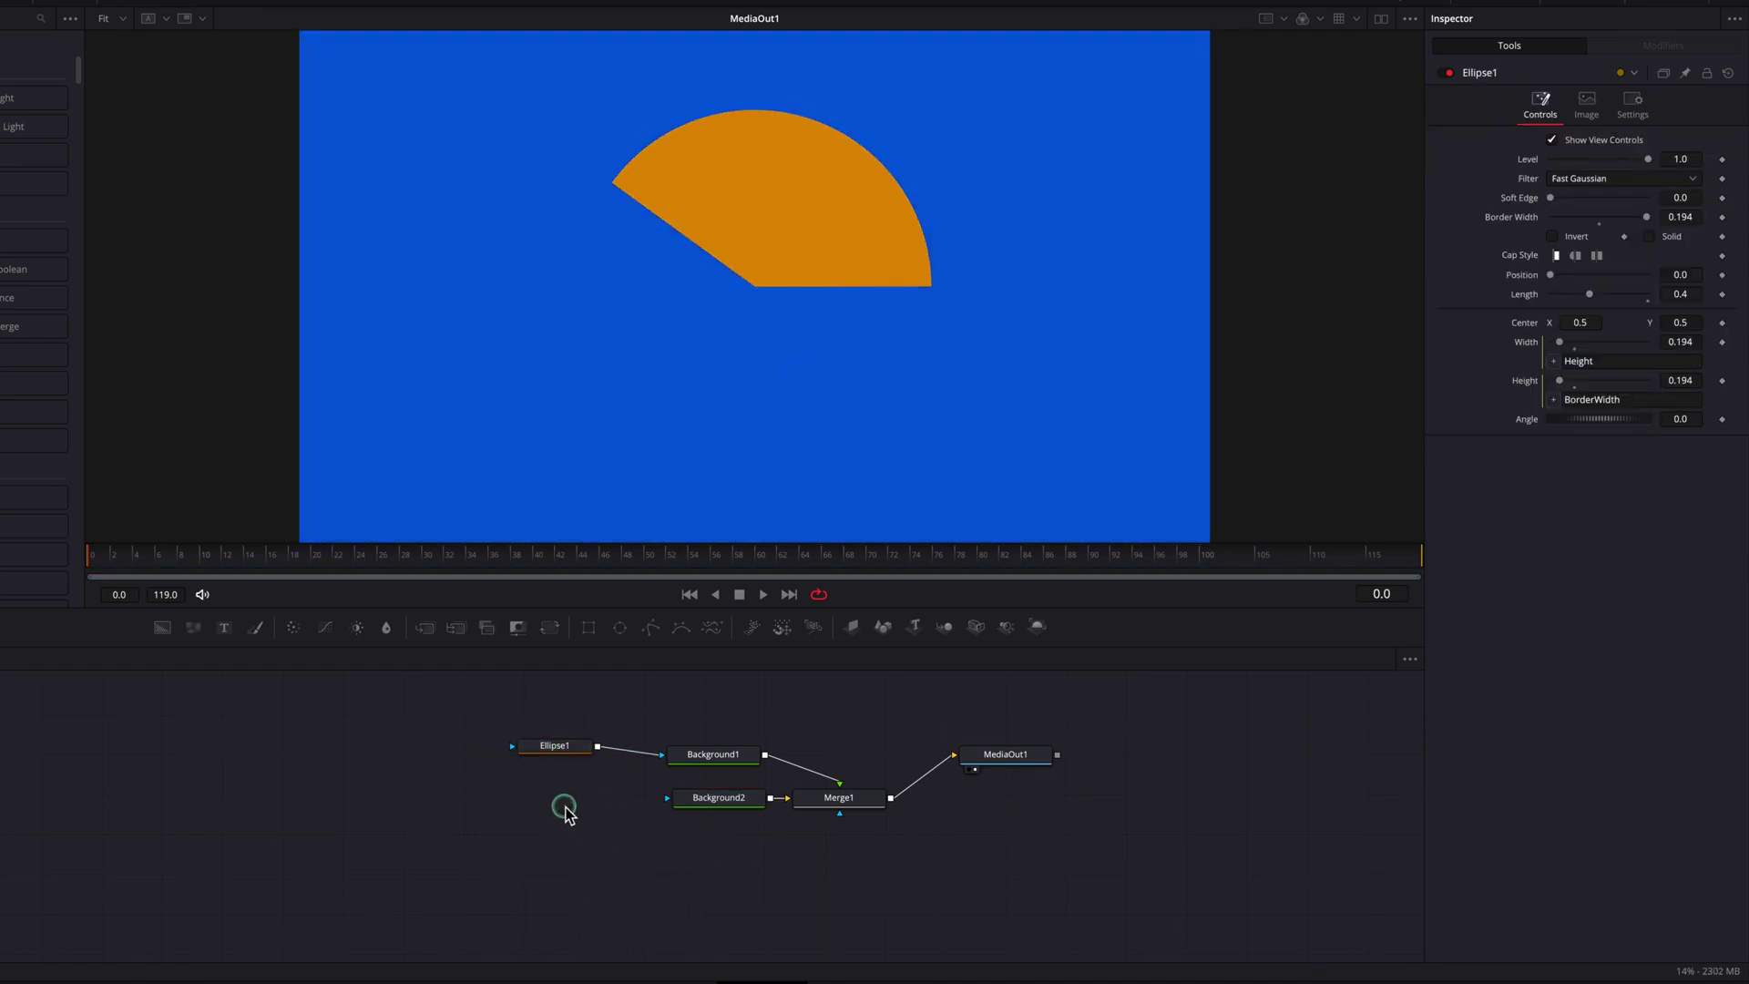
key(ctrl+shift+v)
drag(591, 811, 669, 800)
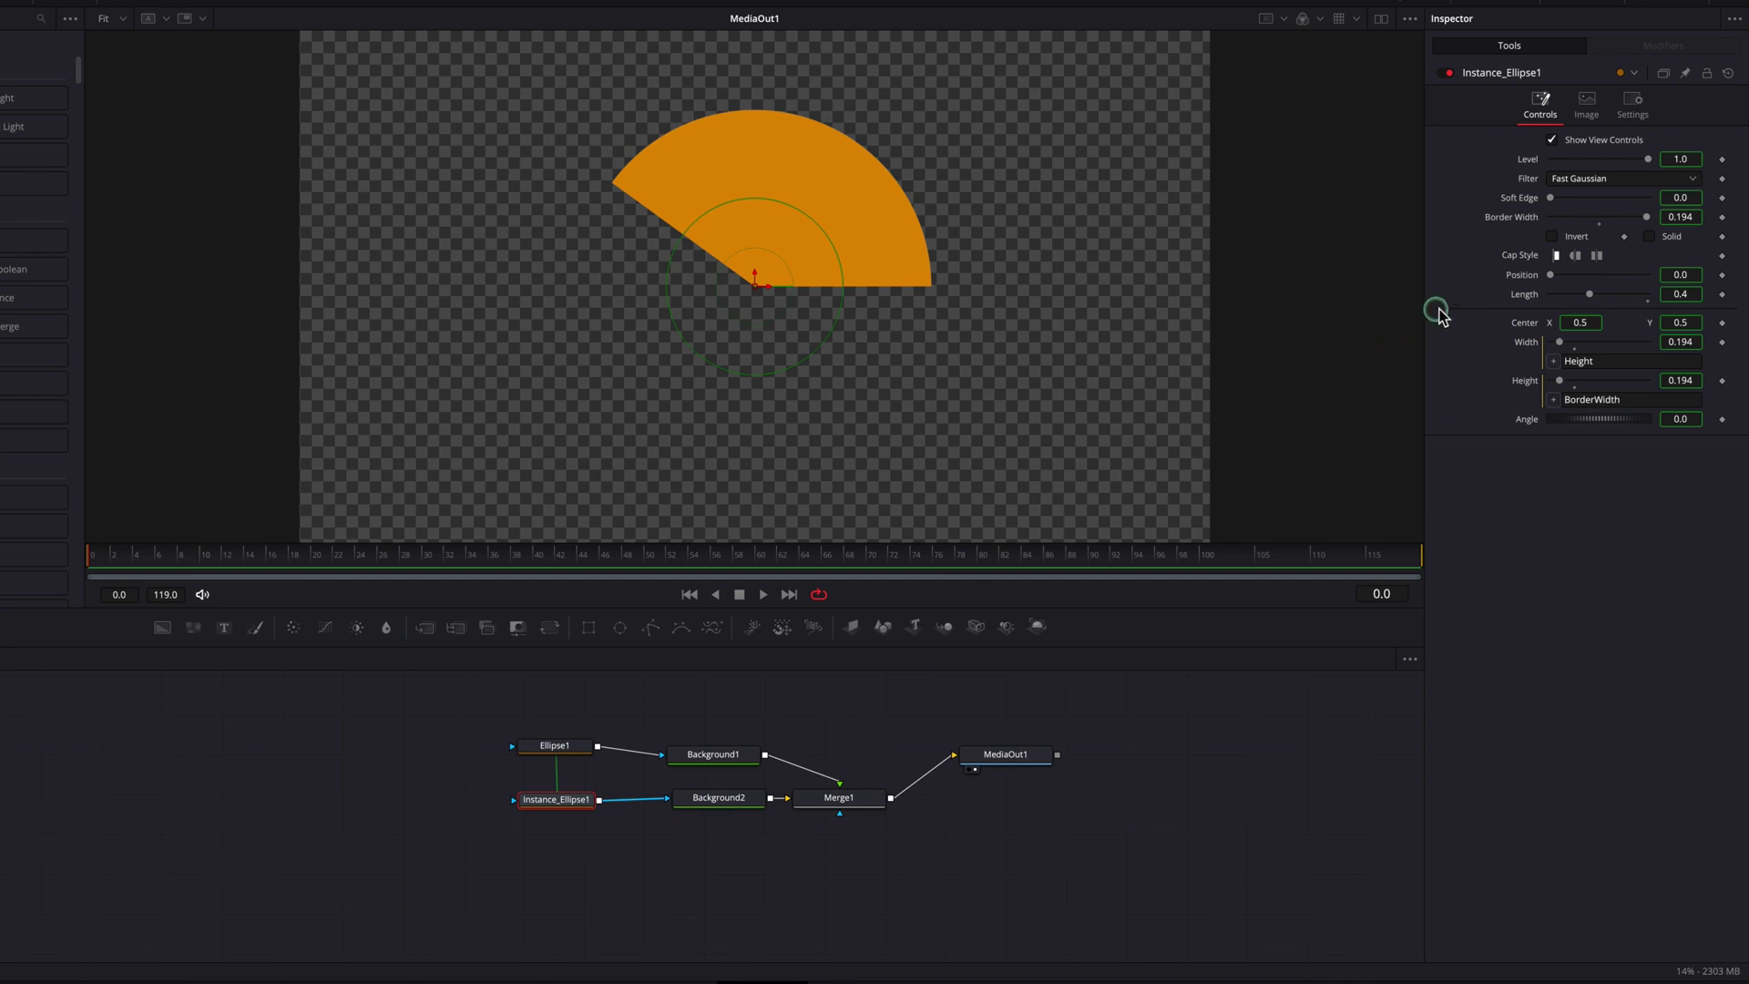
Deinstance the Position and Length parameters of the instanced ellipse.
right_click(1517, 281)
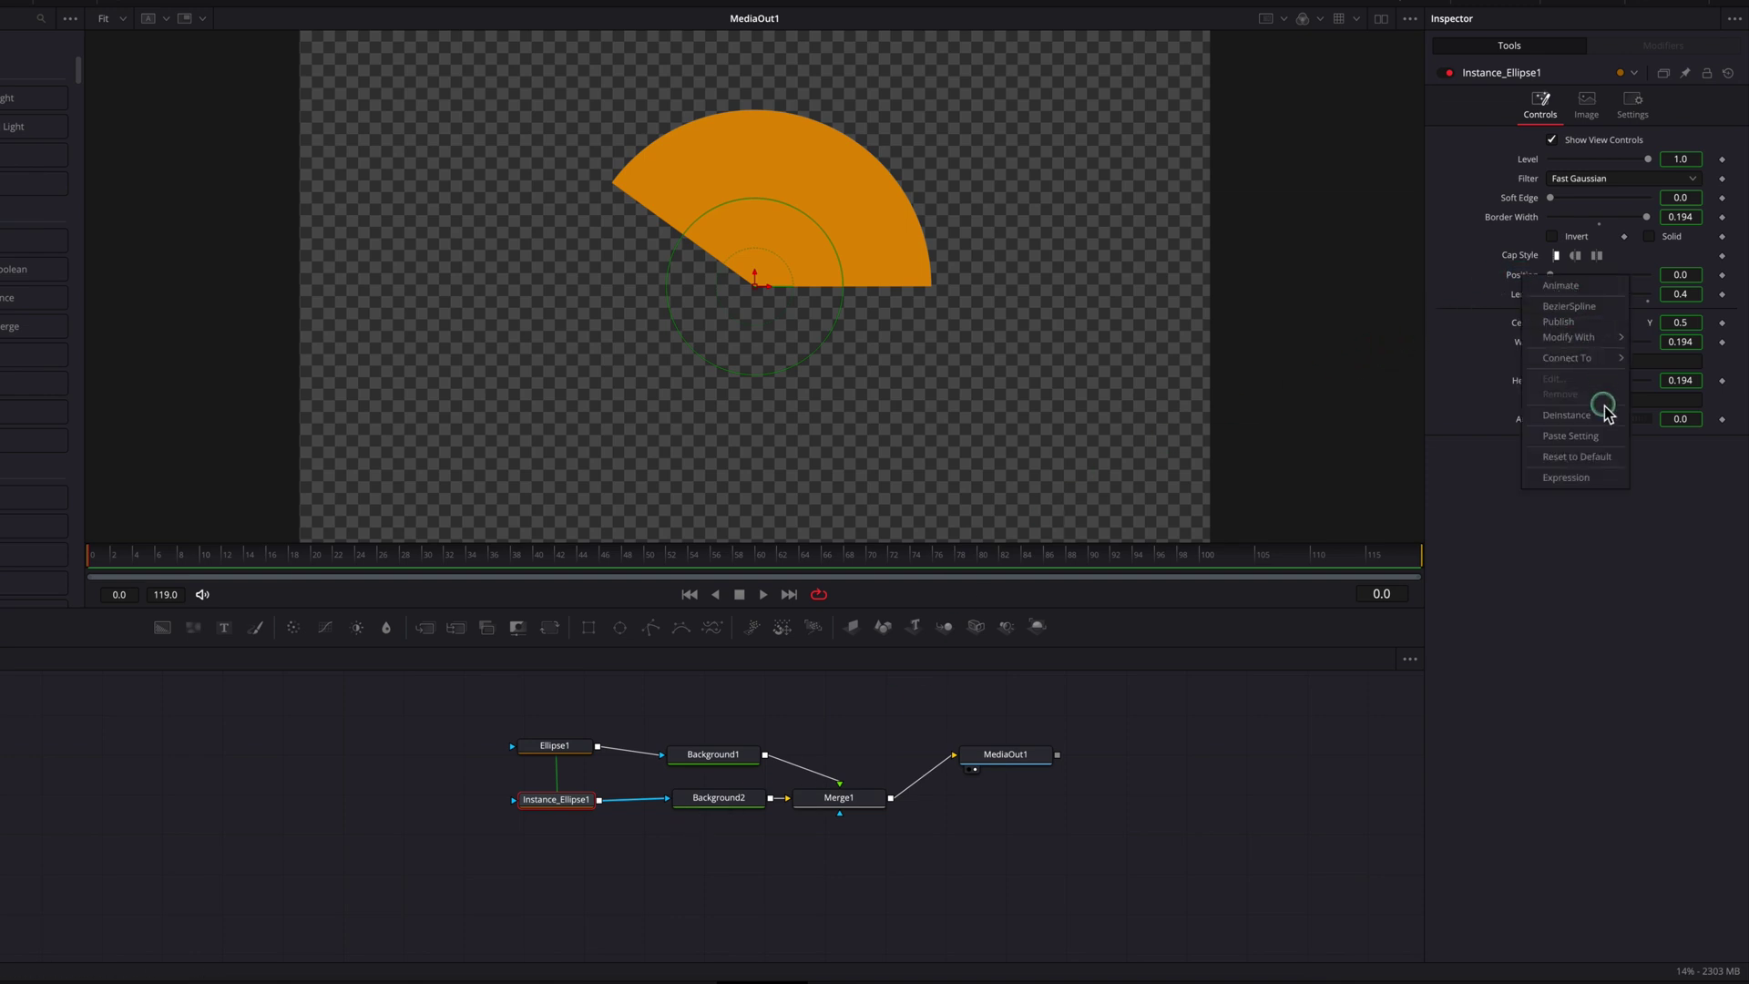
key(Escape)
right_click(1525, 298)
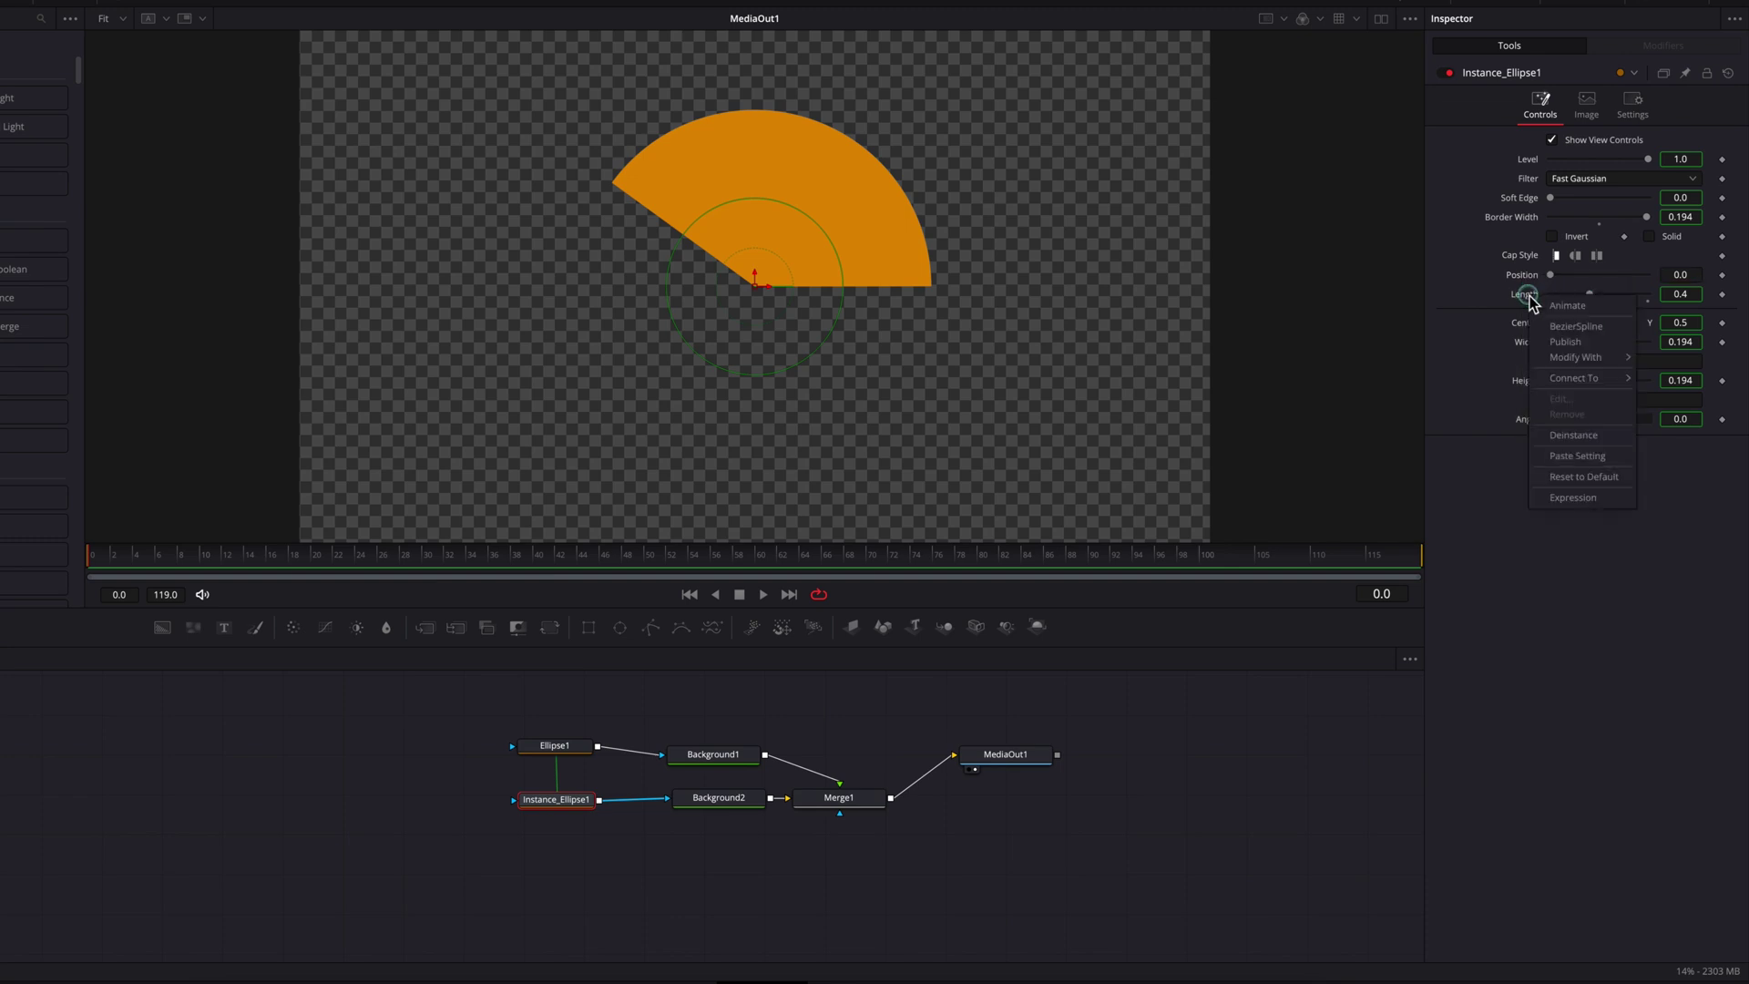
click(1601, 436)
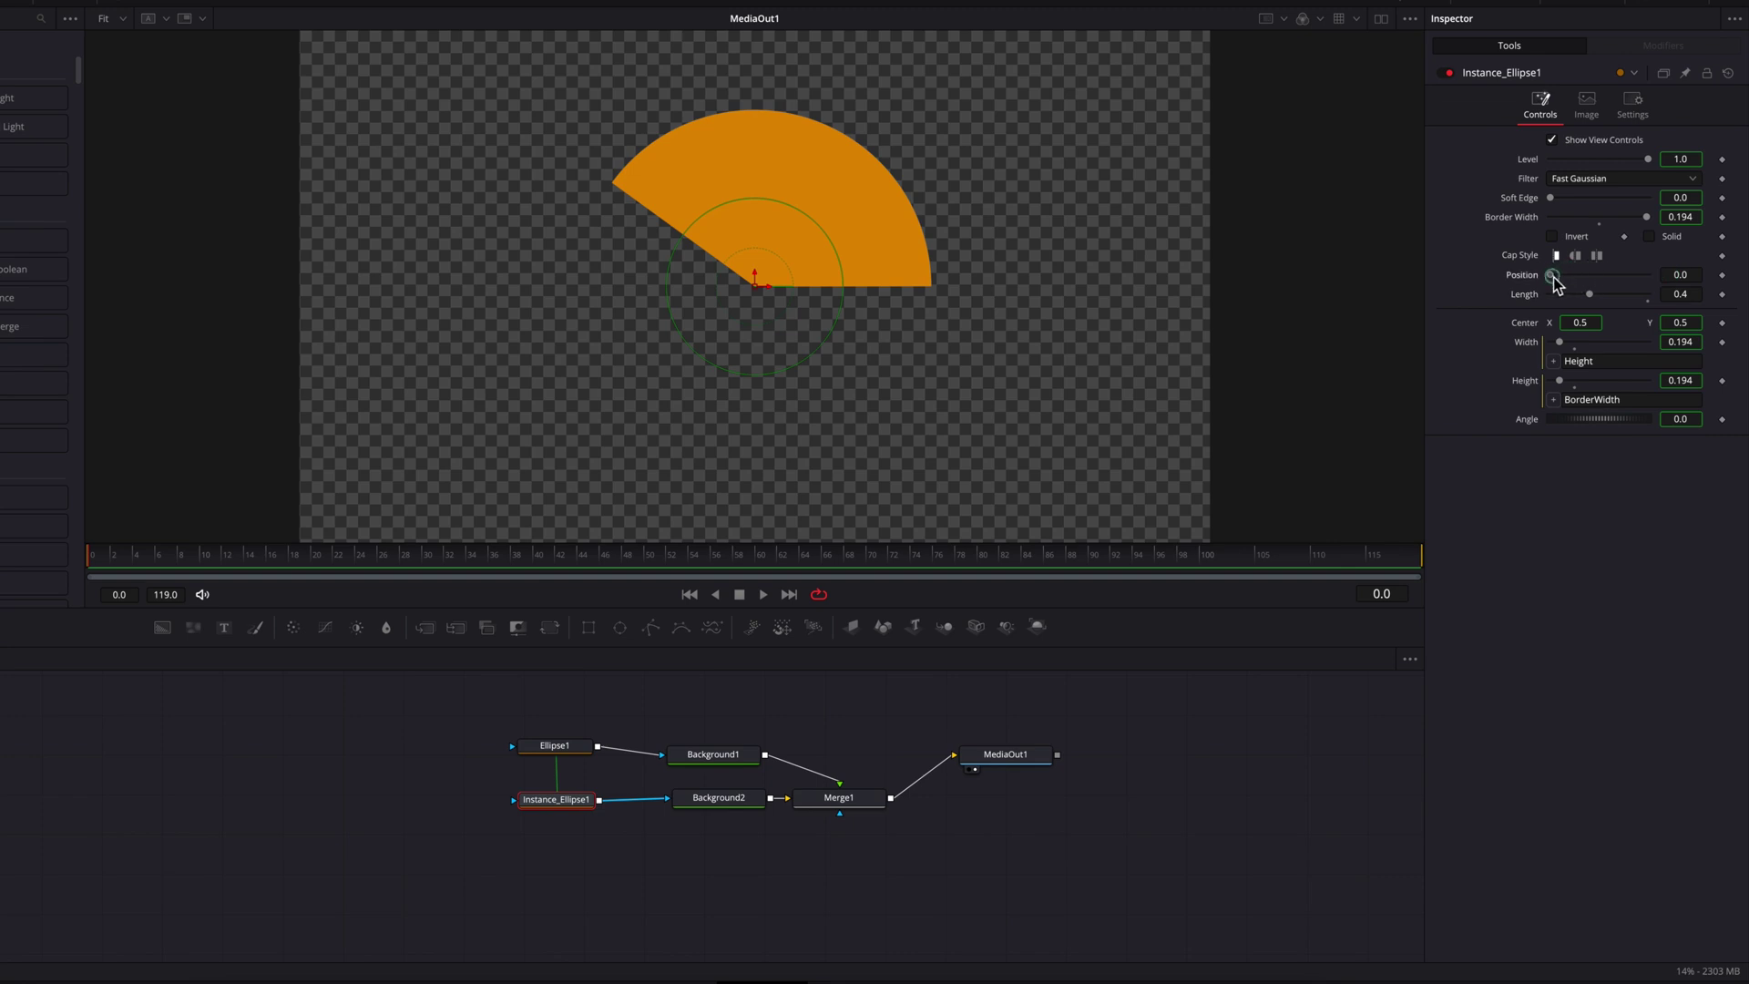
Set the instanced ellipse's position to 0.4 to start the blue slice where the orange slice ends.
drag(1550, 274, 1601, 292)
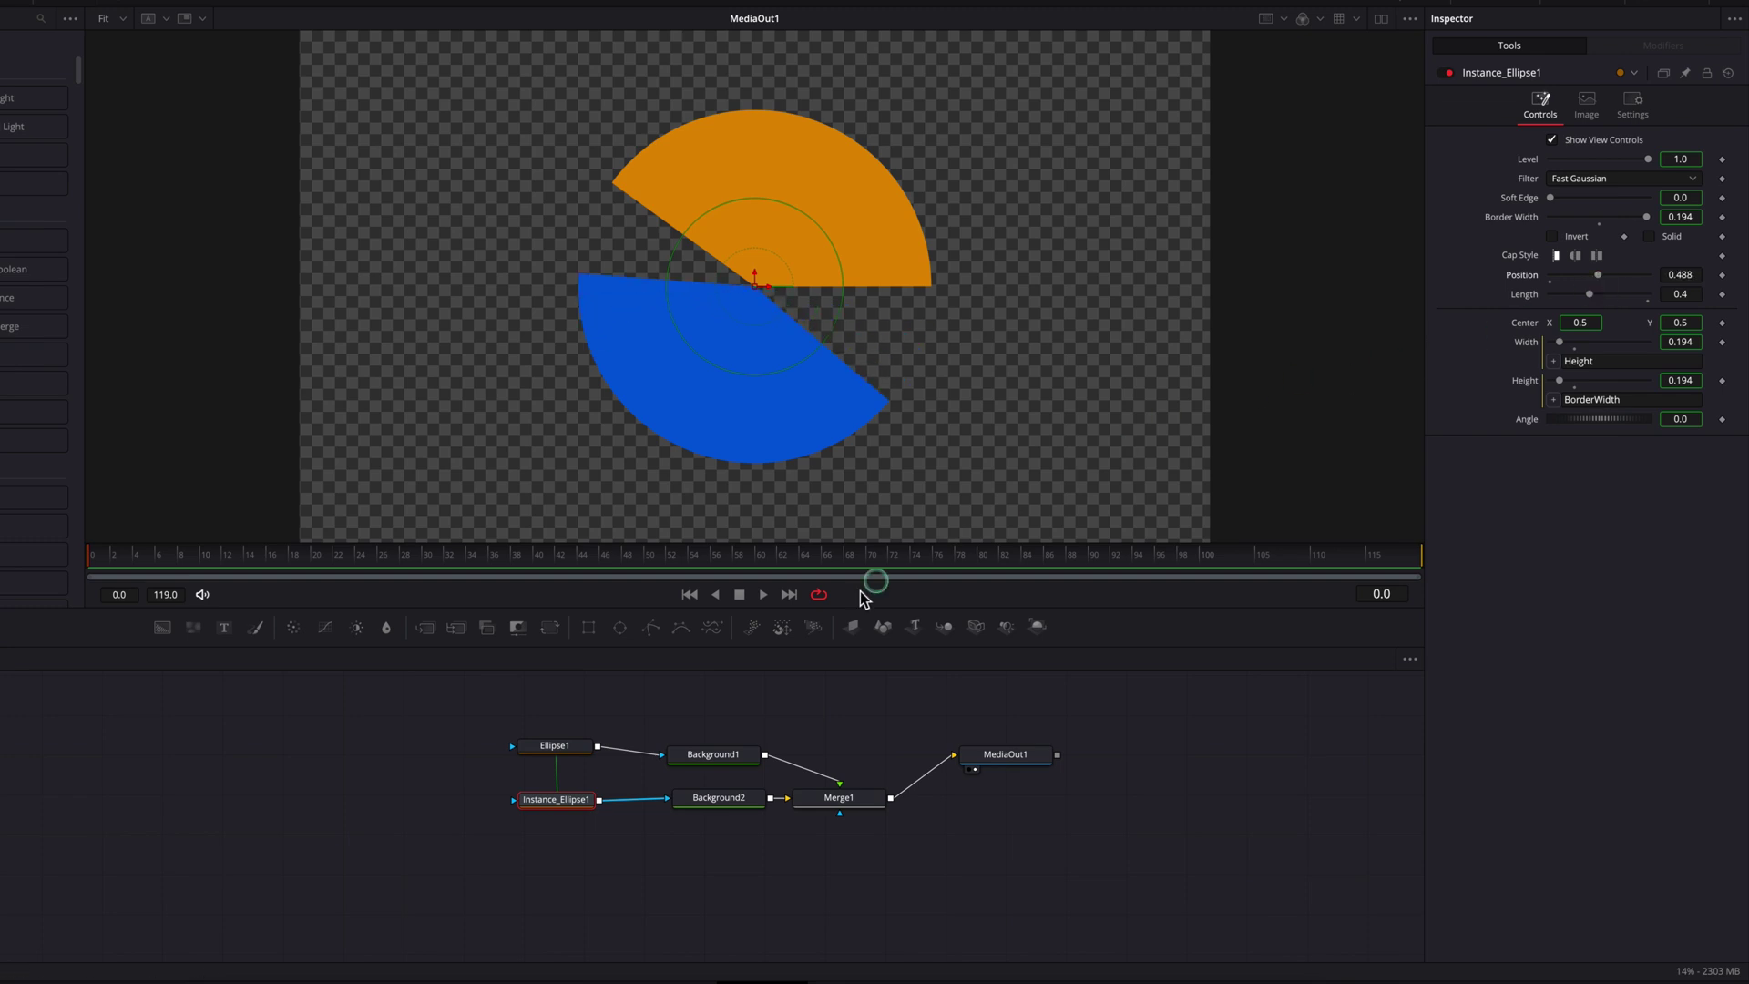
click(570, 746)
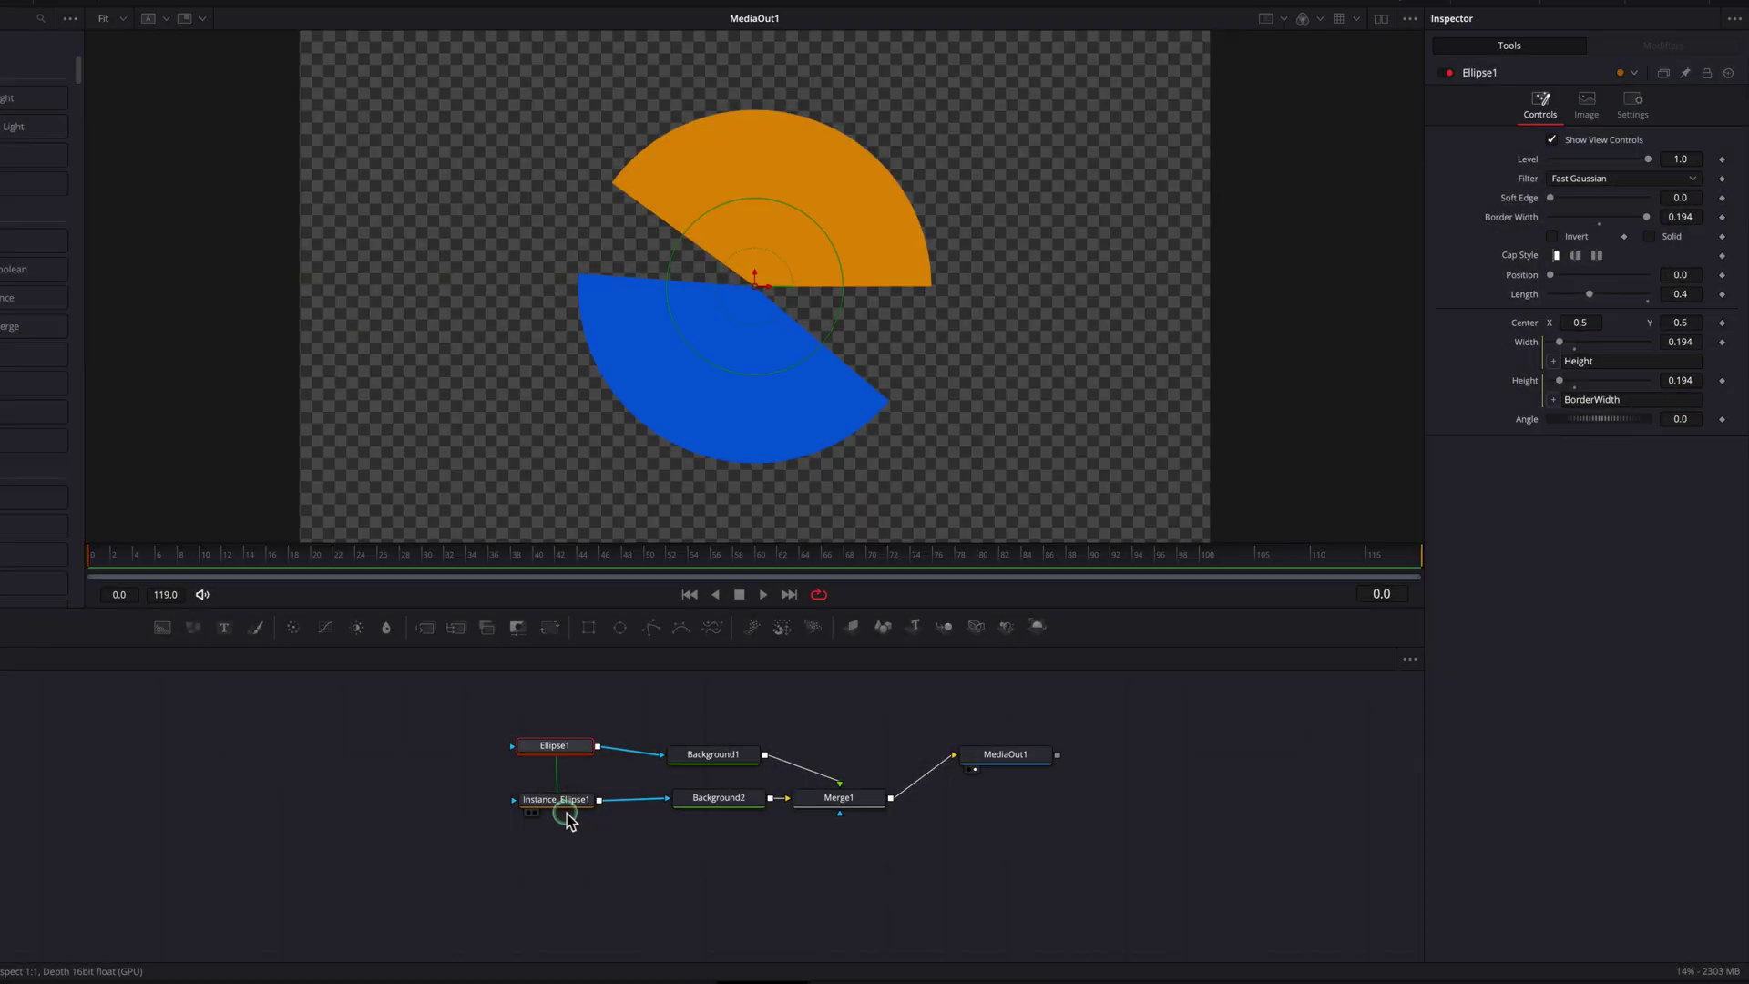
click(570, 799)
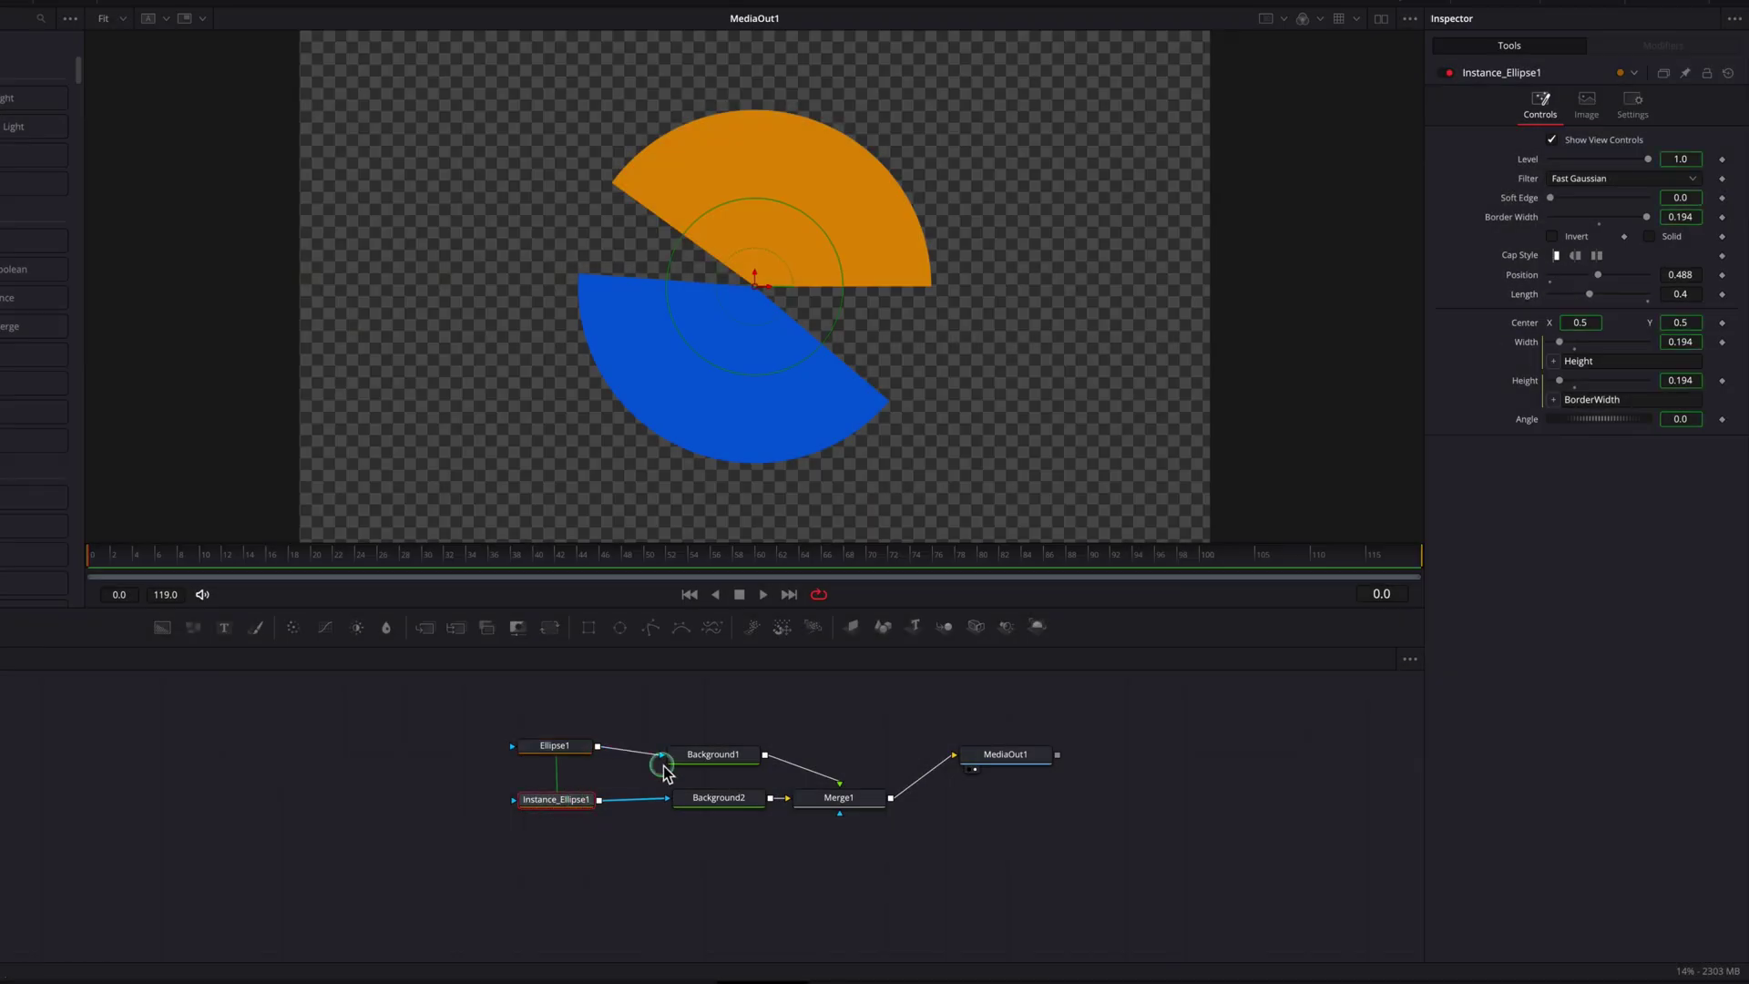
click(1722, 275)
key(Tab)
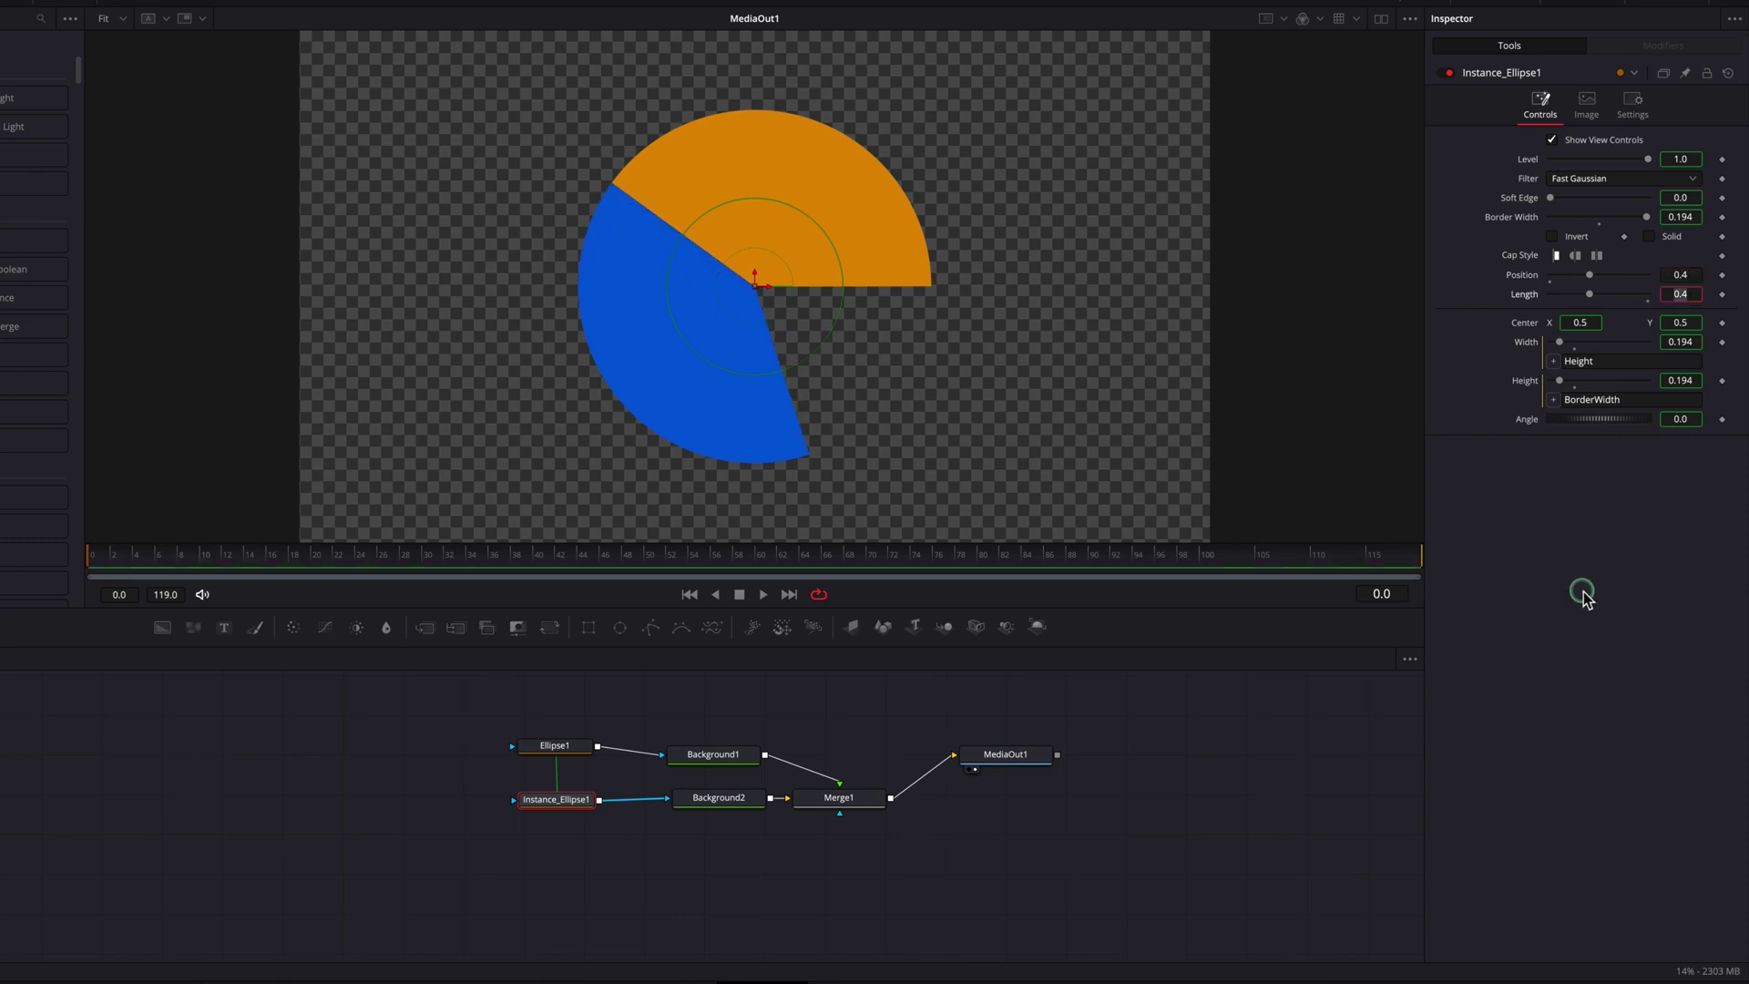
click(1584, 564)
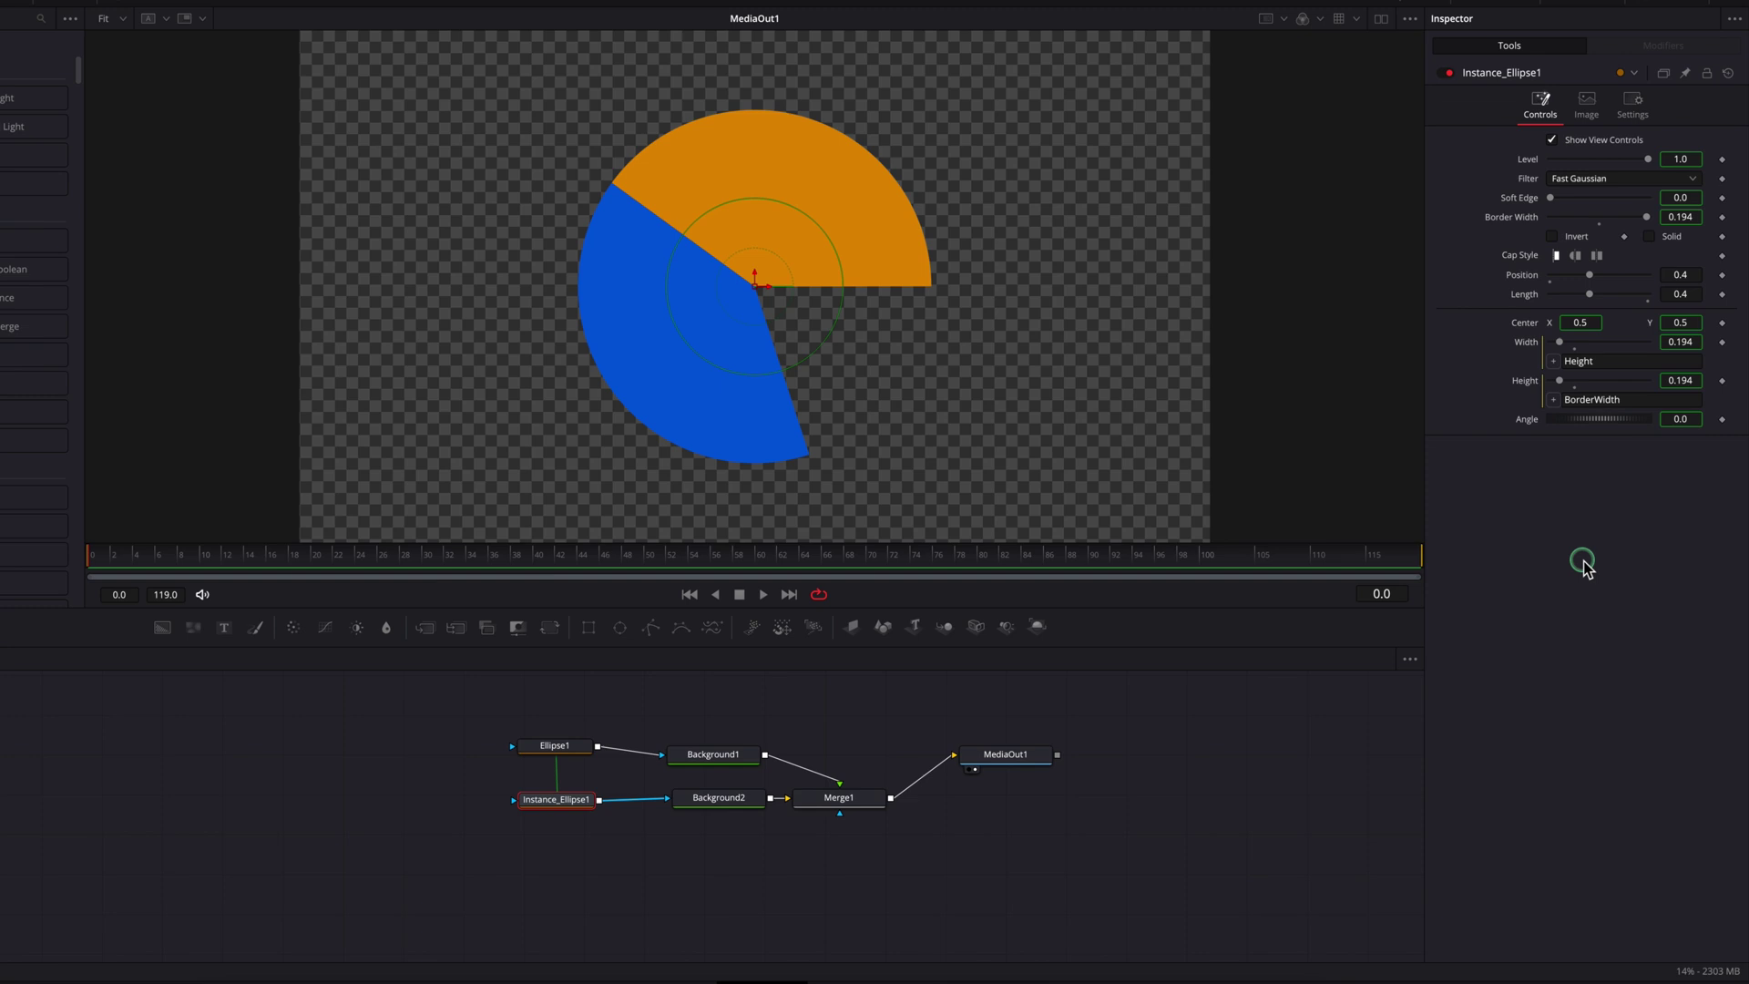
Try a longer length for the blue slice and set it back to 0.4.
mouse_move(1590, 293)
mouse_down()
mouse_move(1570, 293)
mouse_move(1603, 293)
mouse_up()
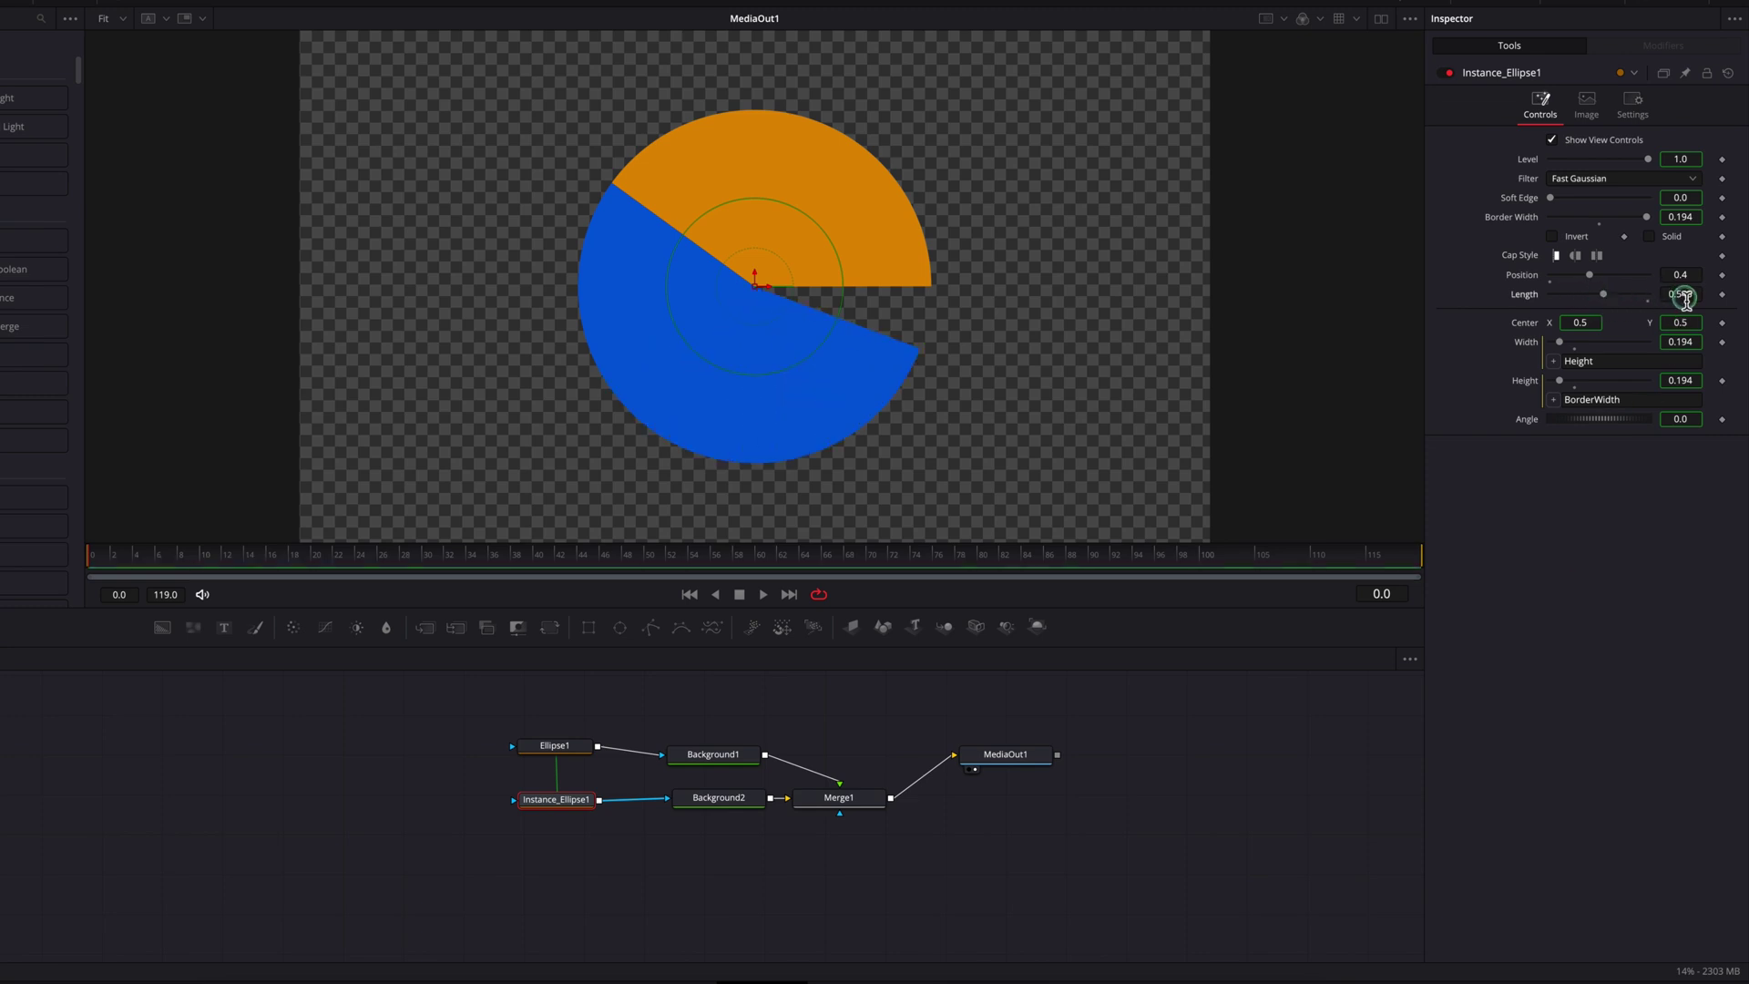
click(1700, 296)
click(1743, 454)
key(Tab)
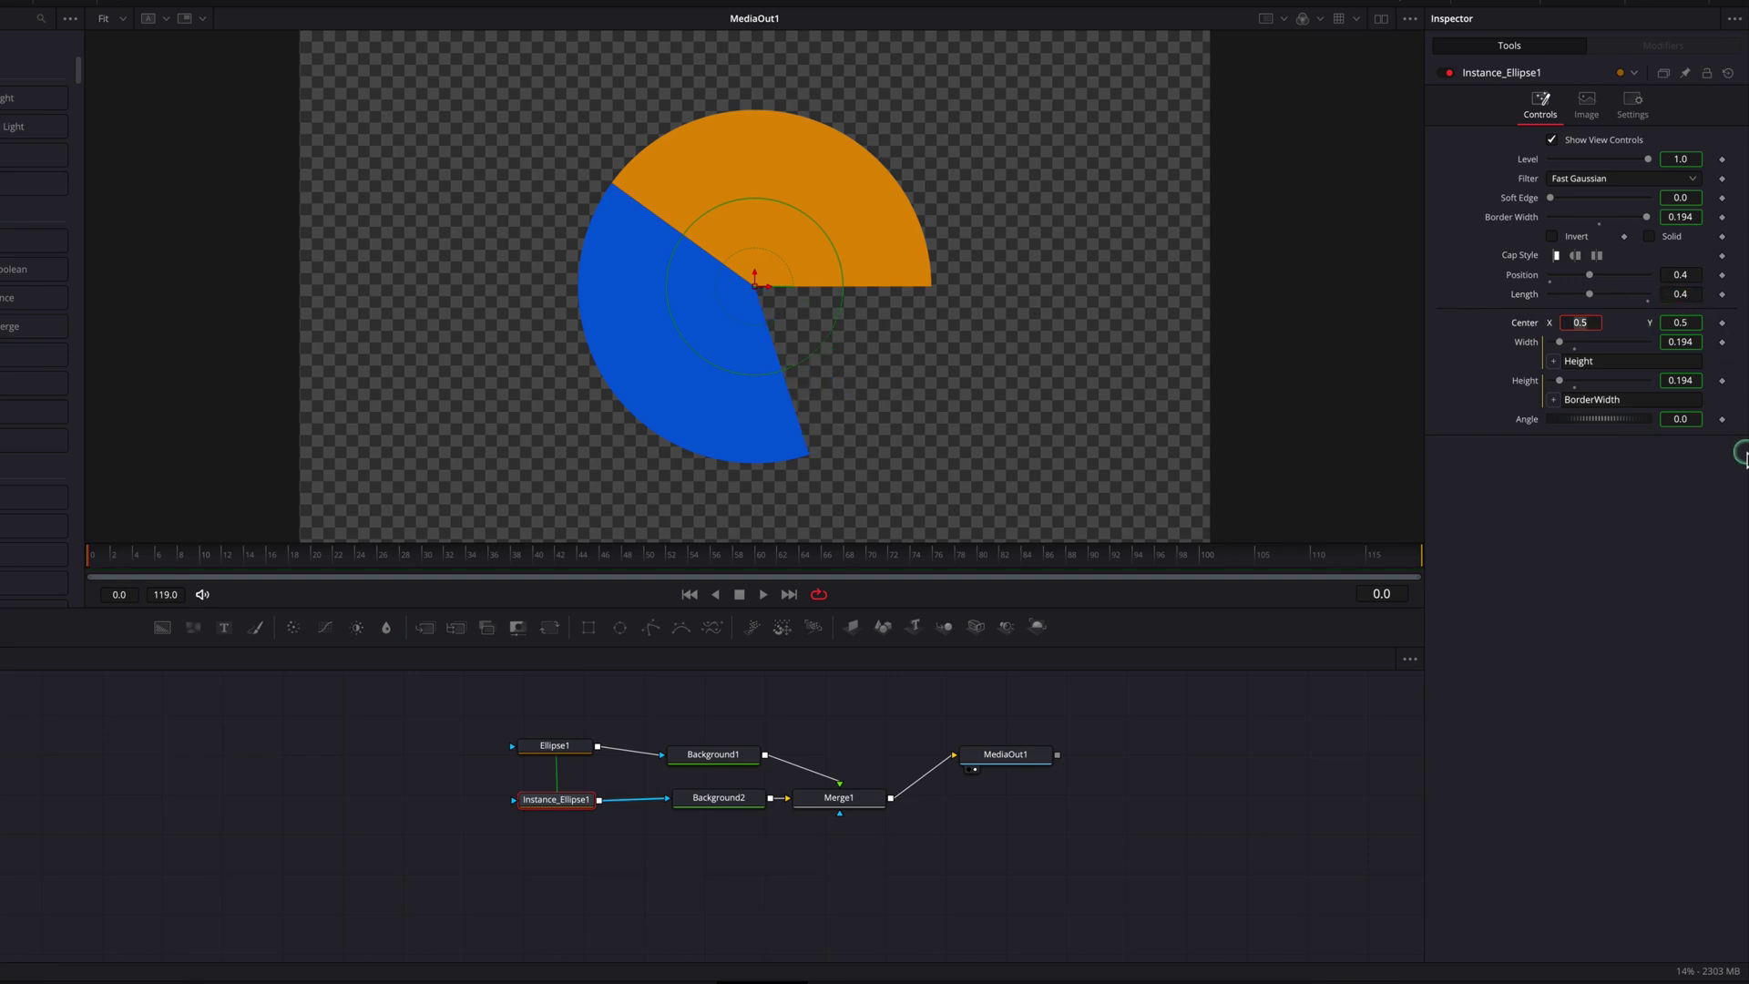
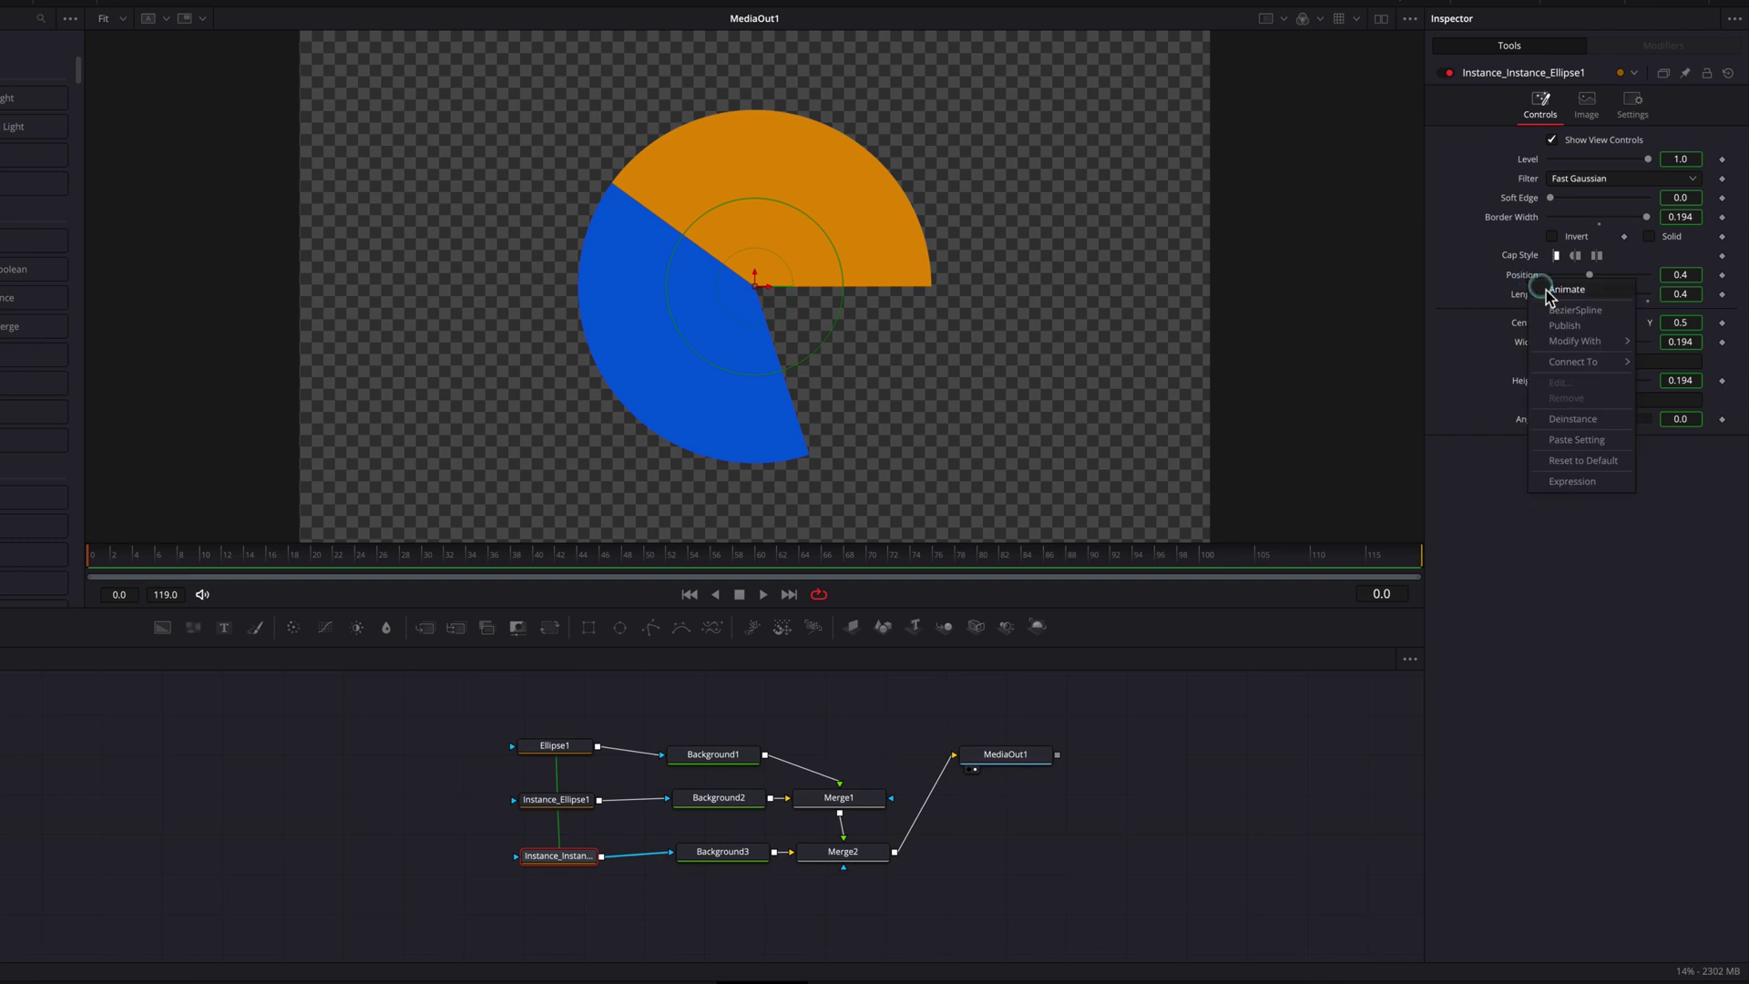
Deinstance the Position and Length parameters of the ellipse masking Background3.
click(1587, 417)
right_click(1526, 296)
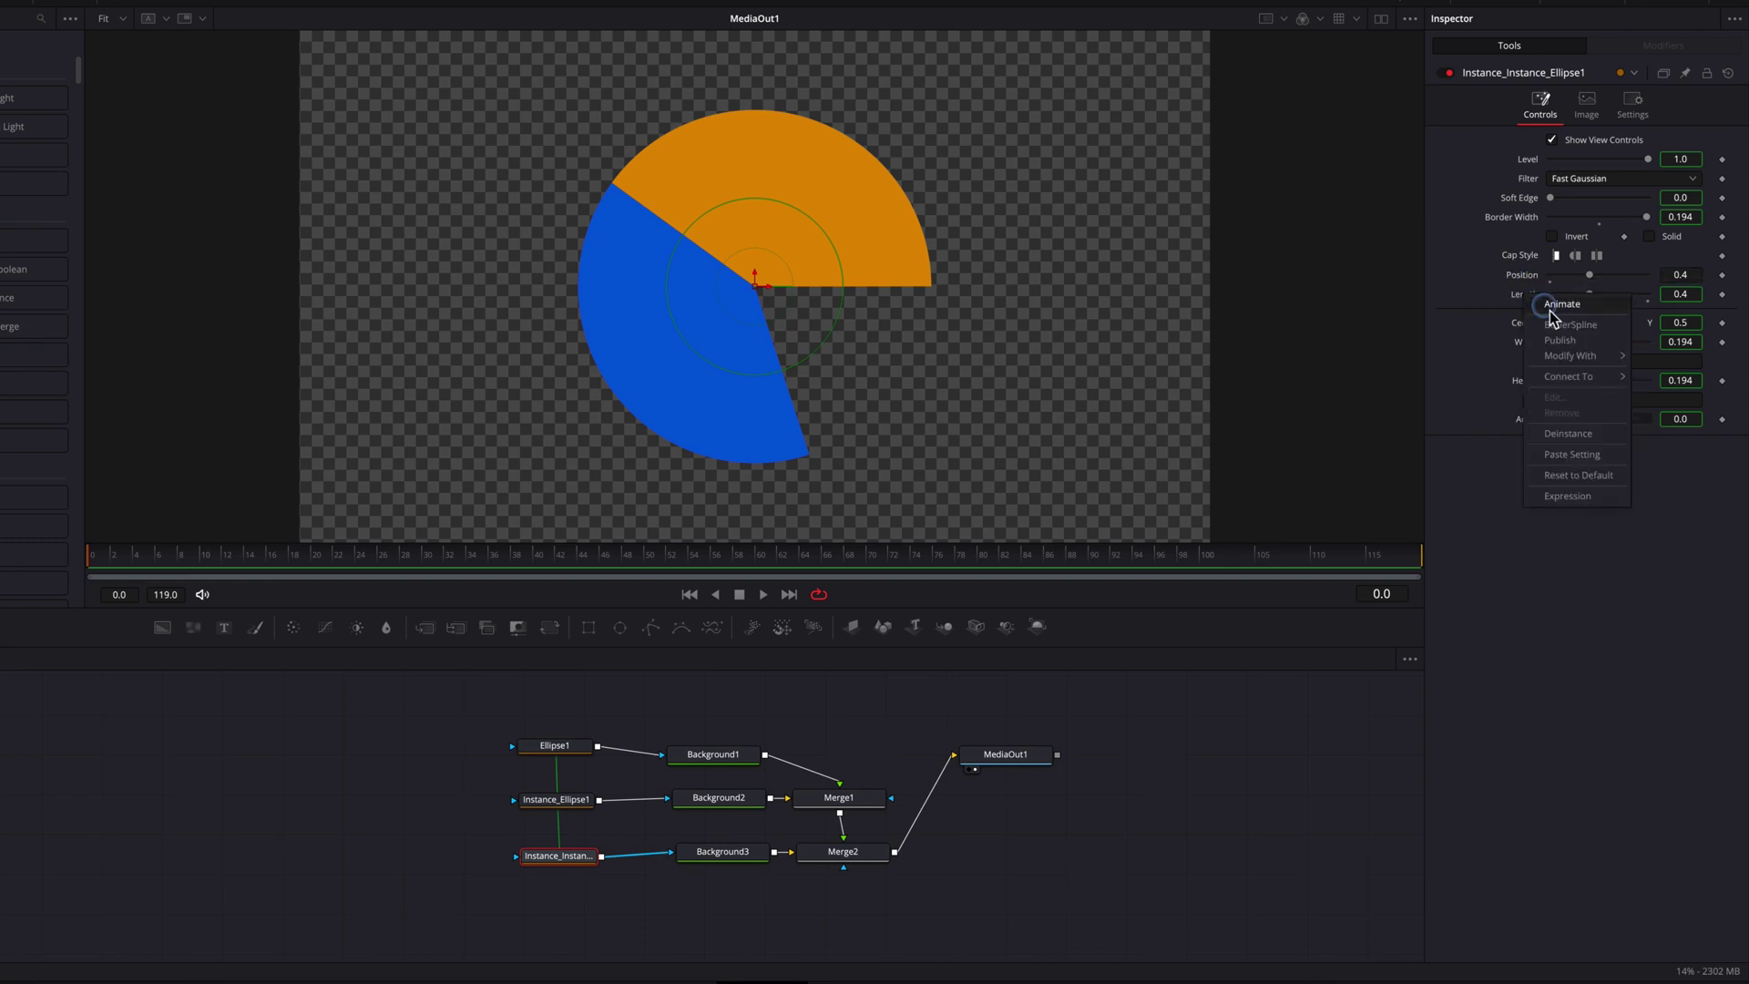
click(1569, 434)
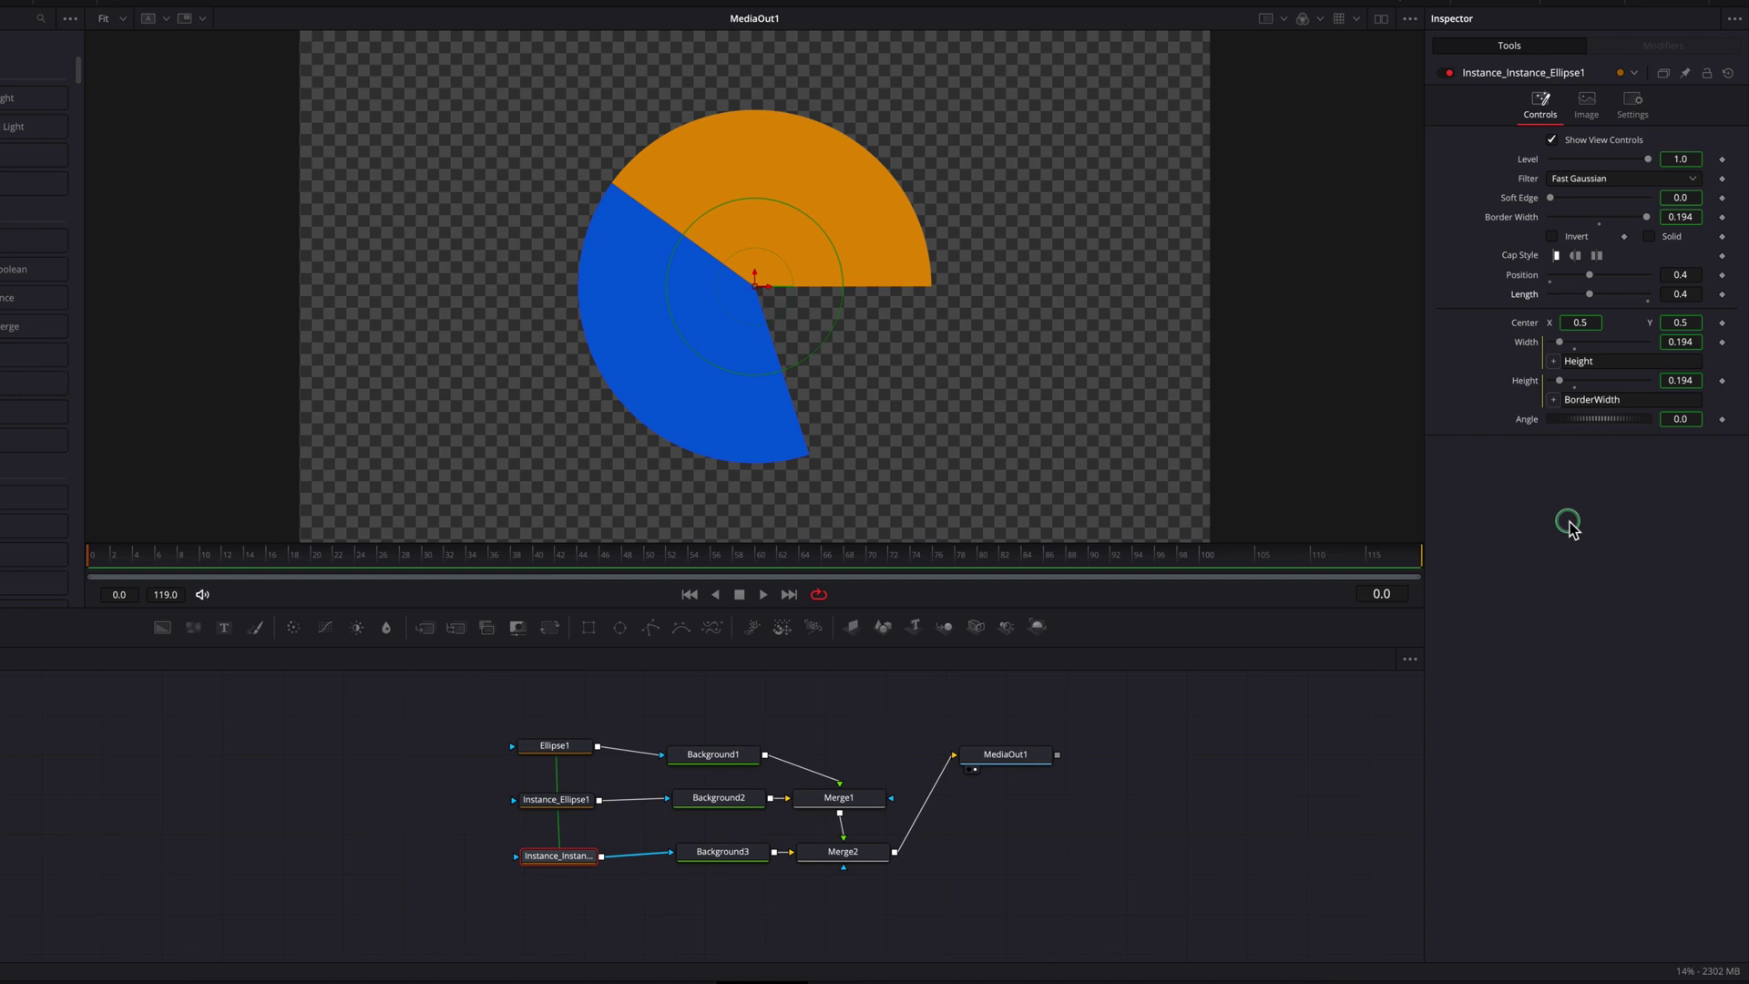
Set the third ellipse's position to 0.8 so the magenta slice starts where the blue slice ends.
click(561, 799)
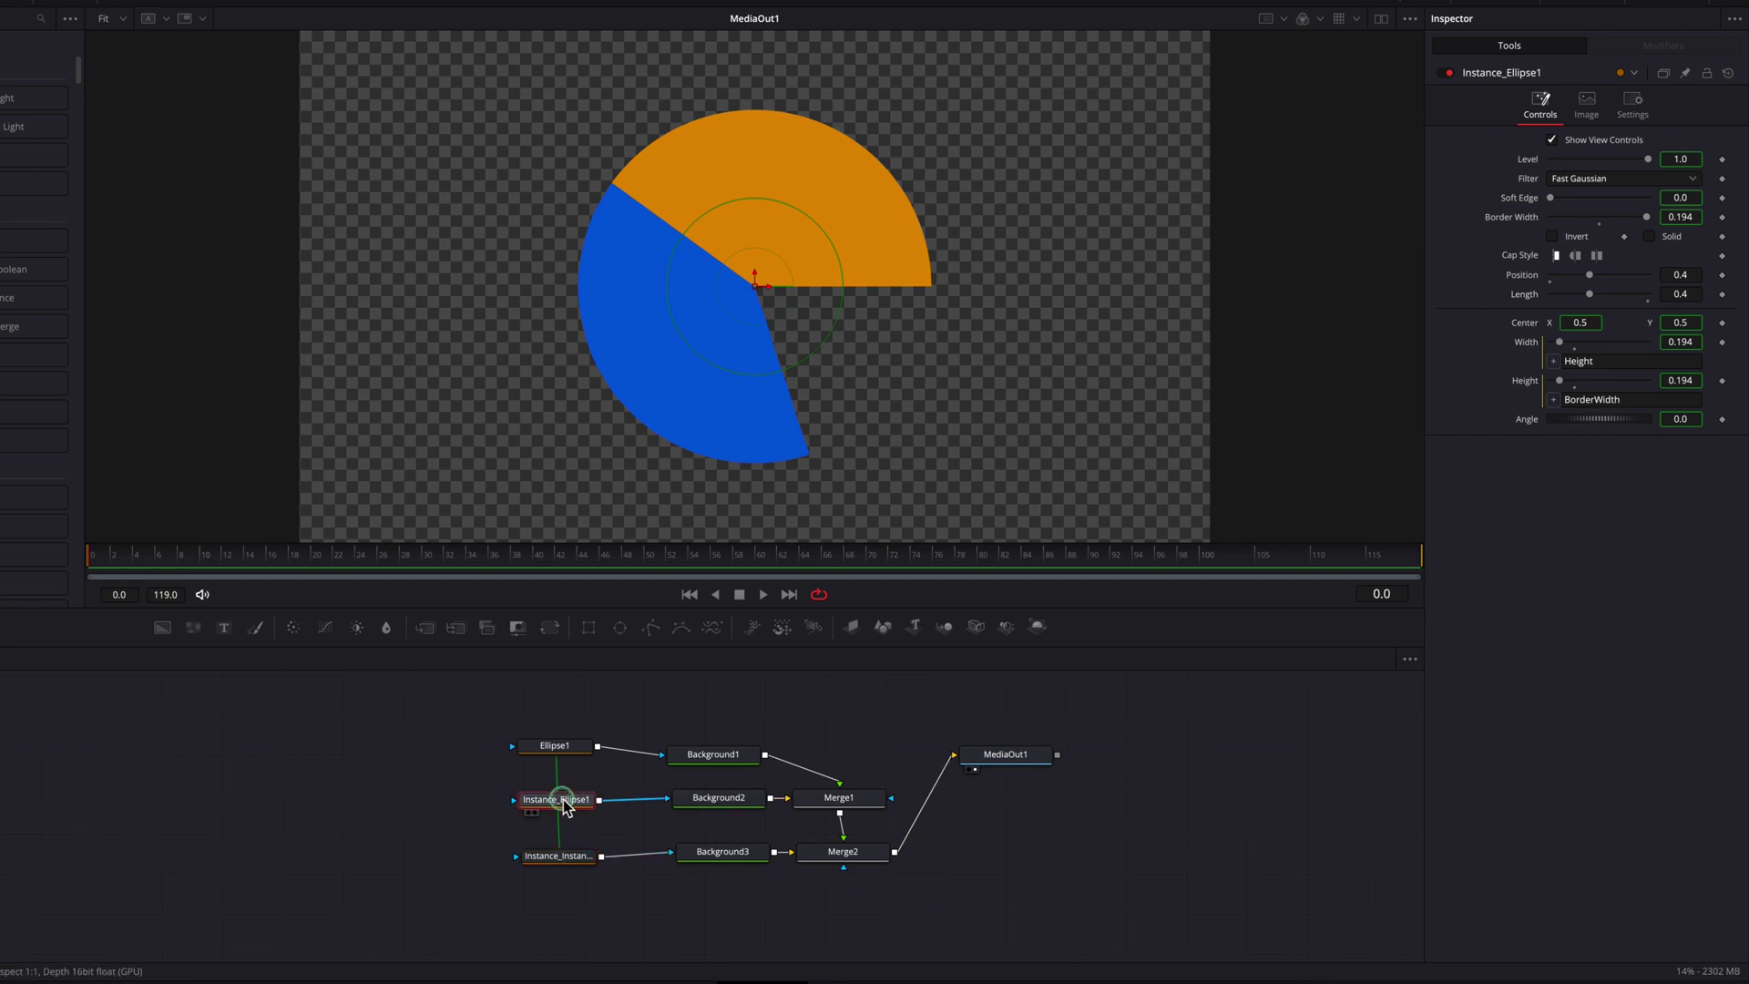
click(574, 858)
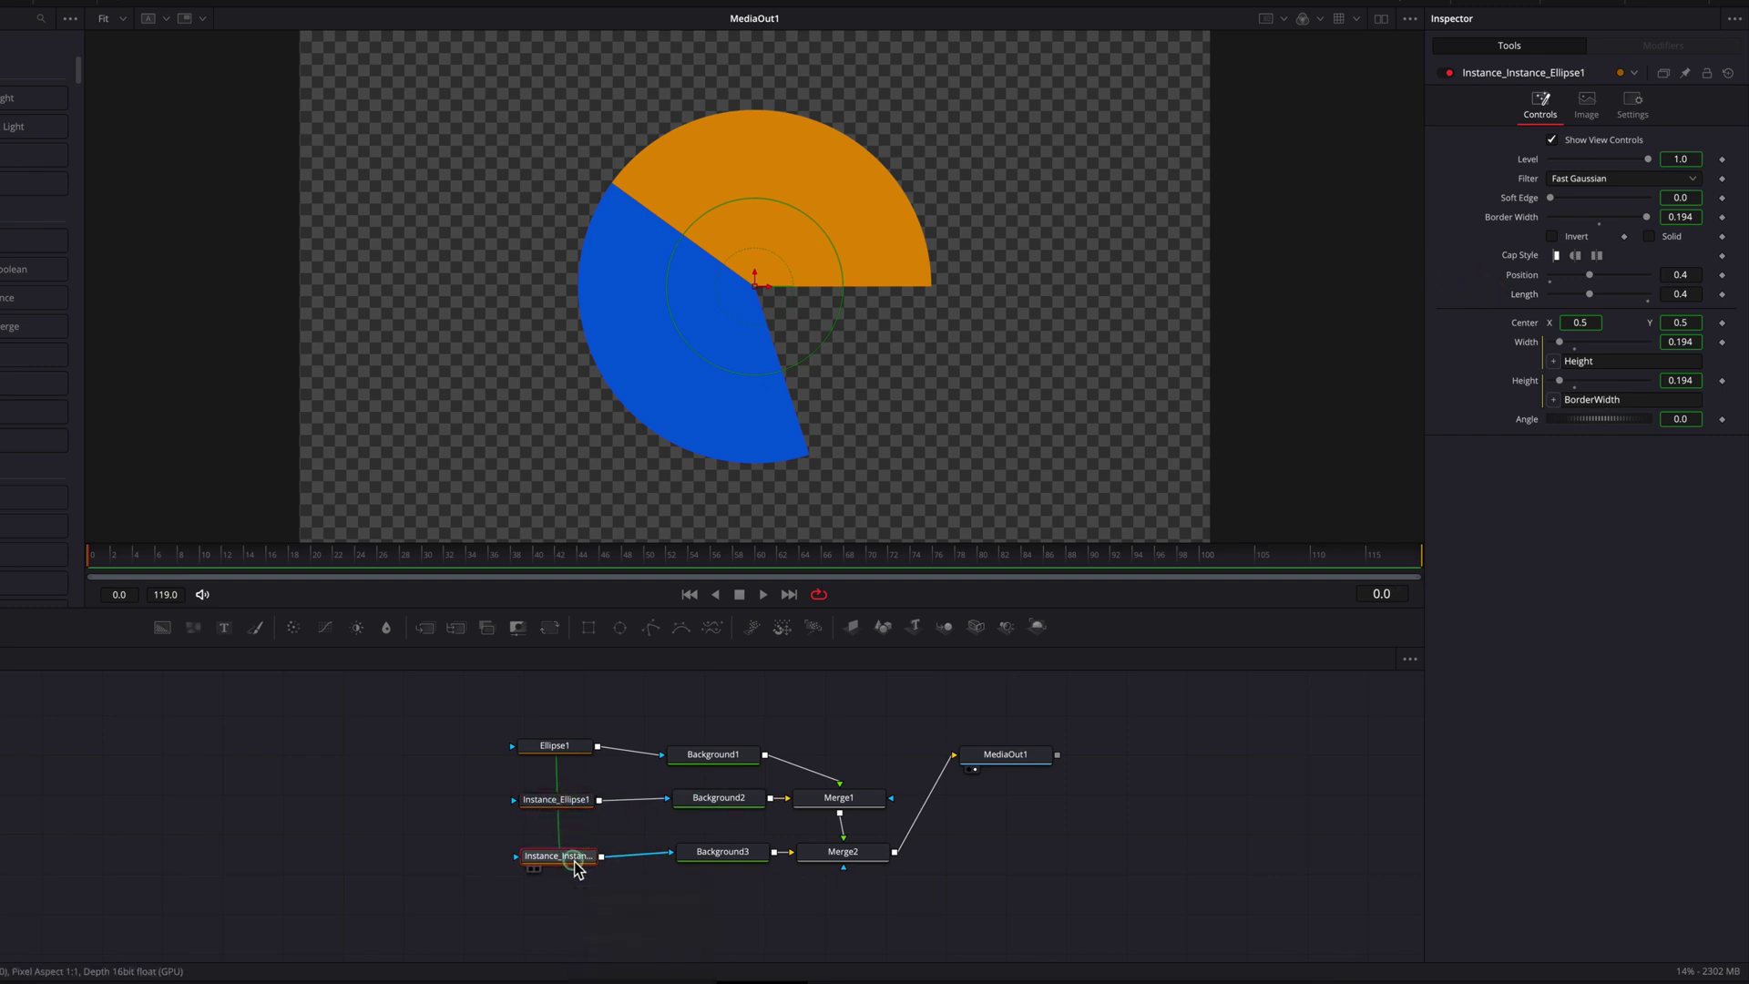
click(1690, 275)
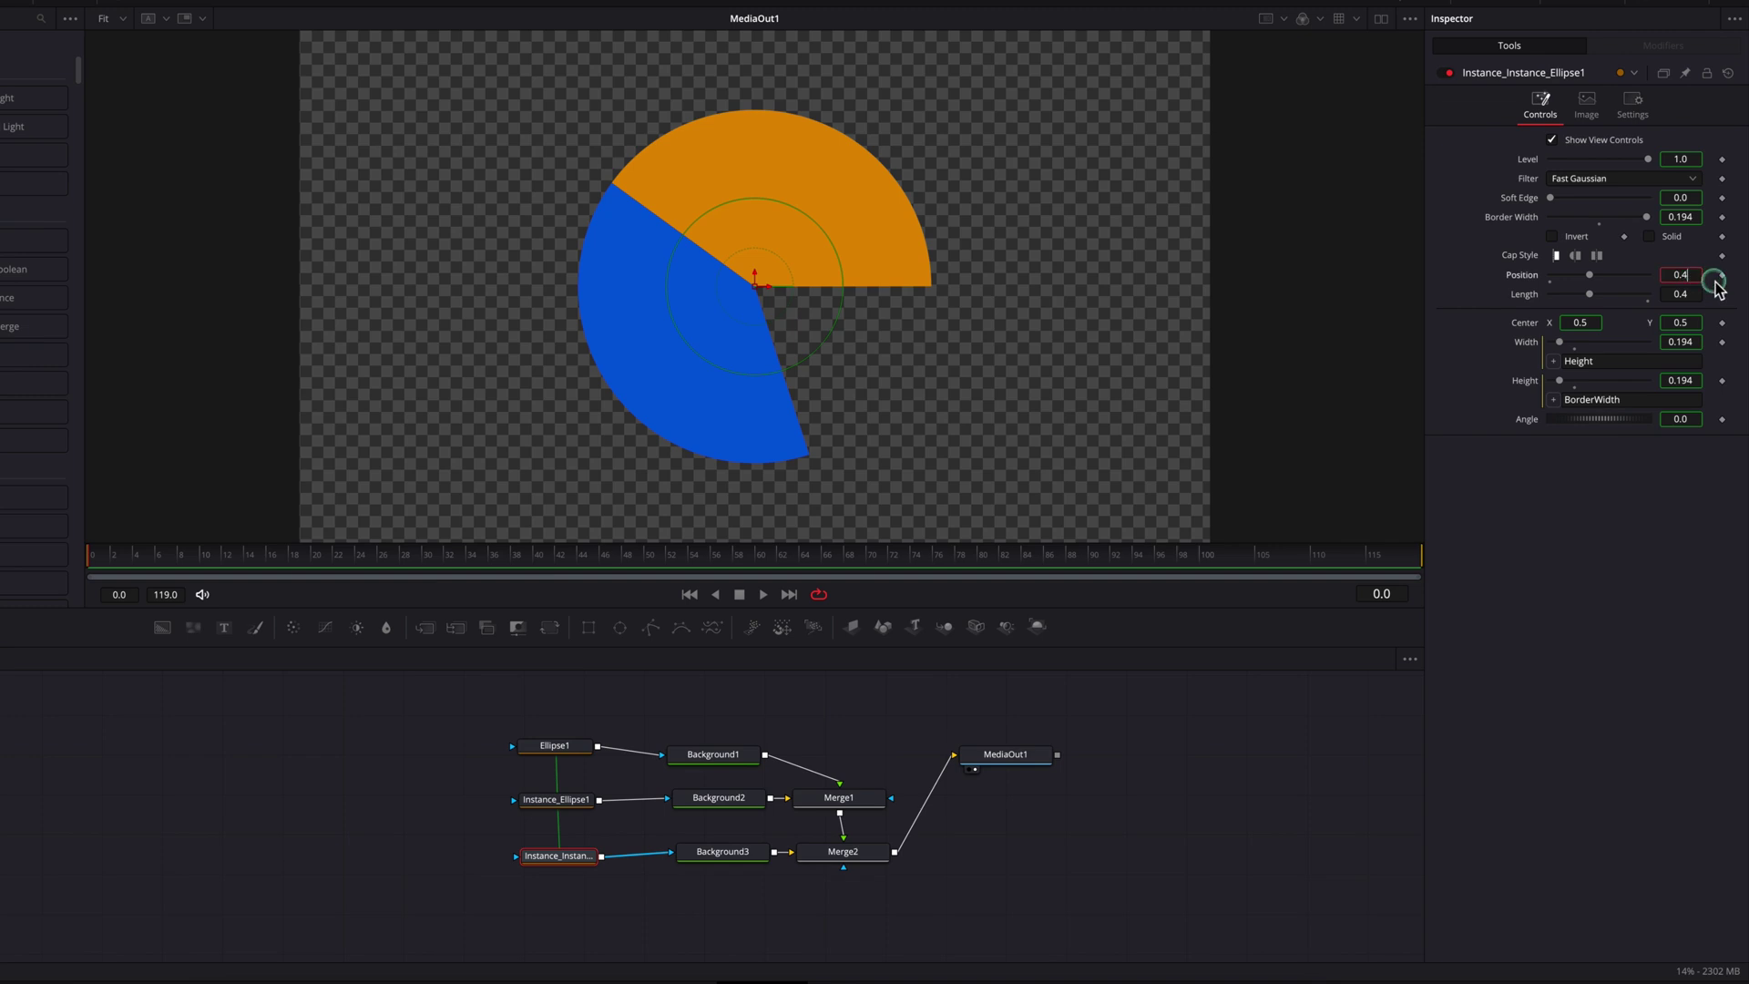
text(8)
key(Return)
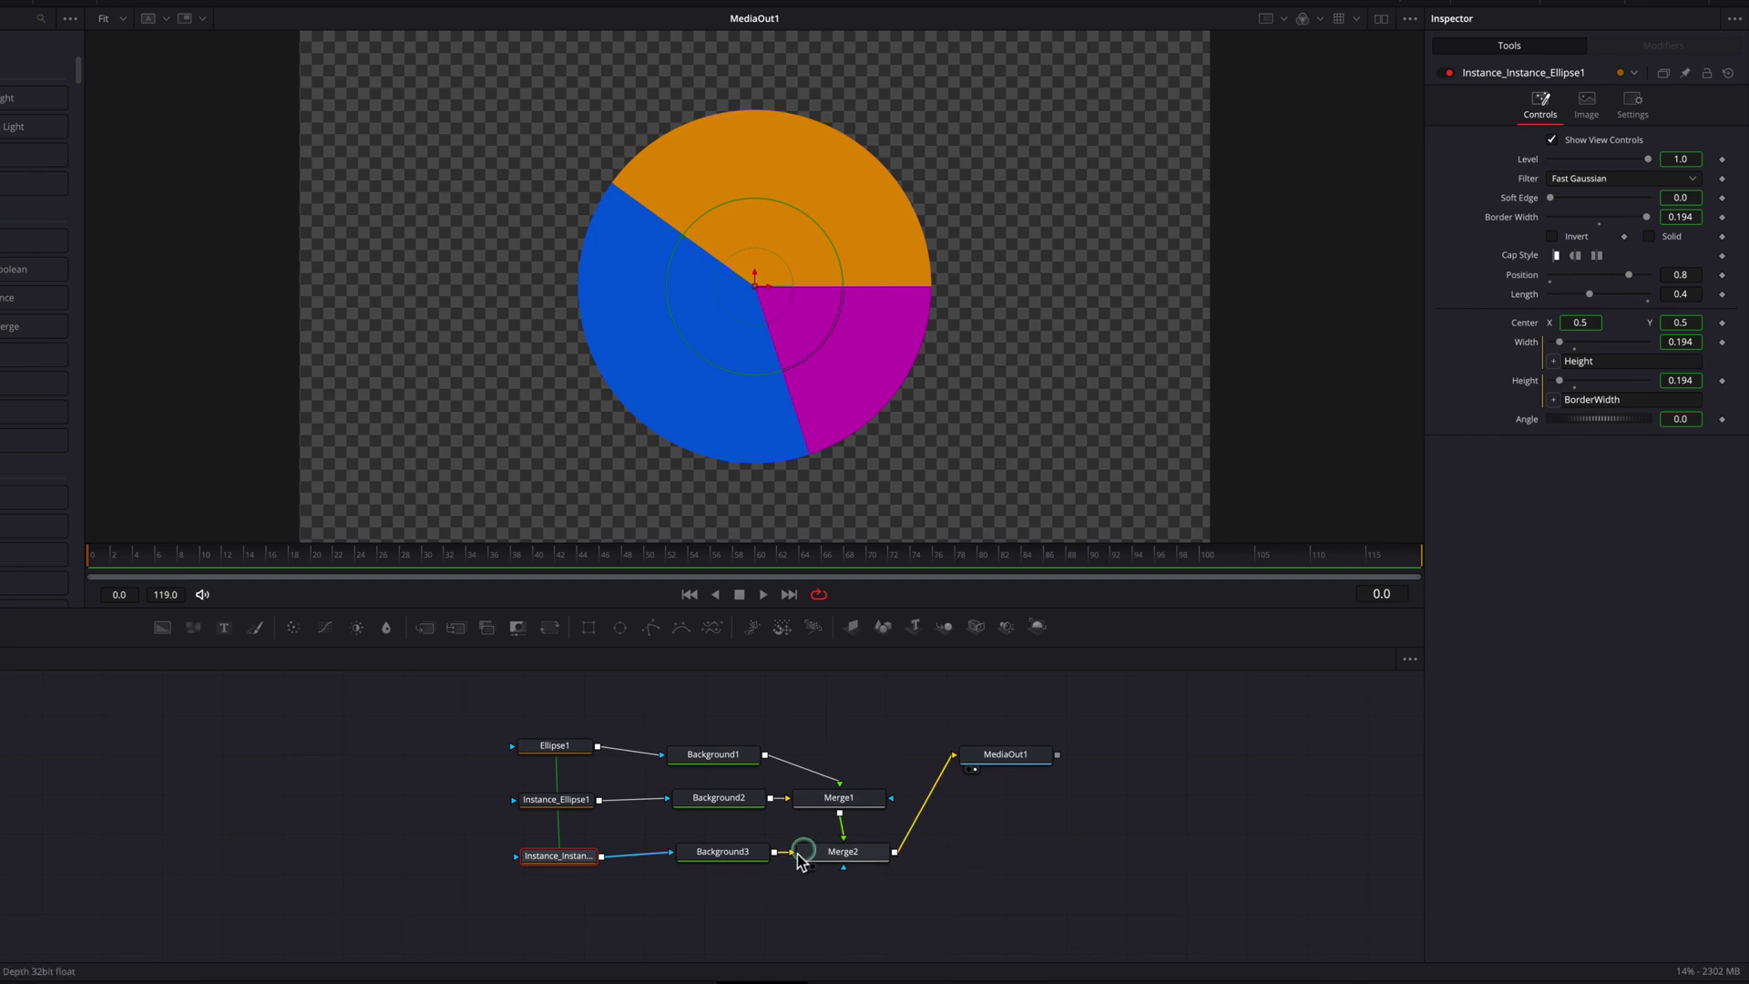
View Background3's slice on its own, and return the viewer to MediaOut1.
click(734, 861)
key(1)
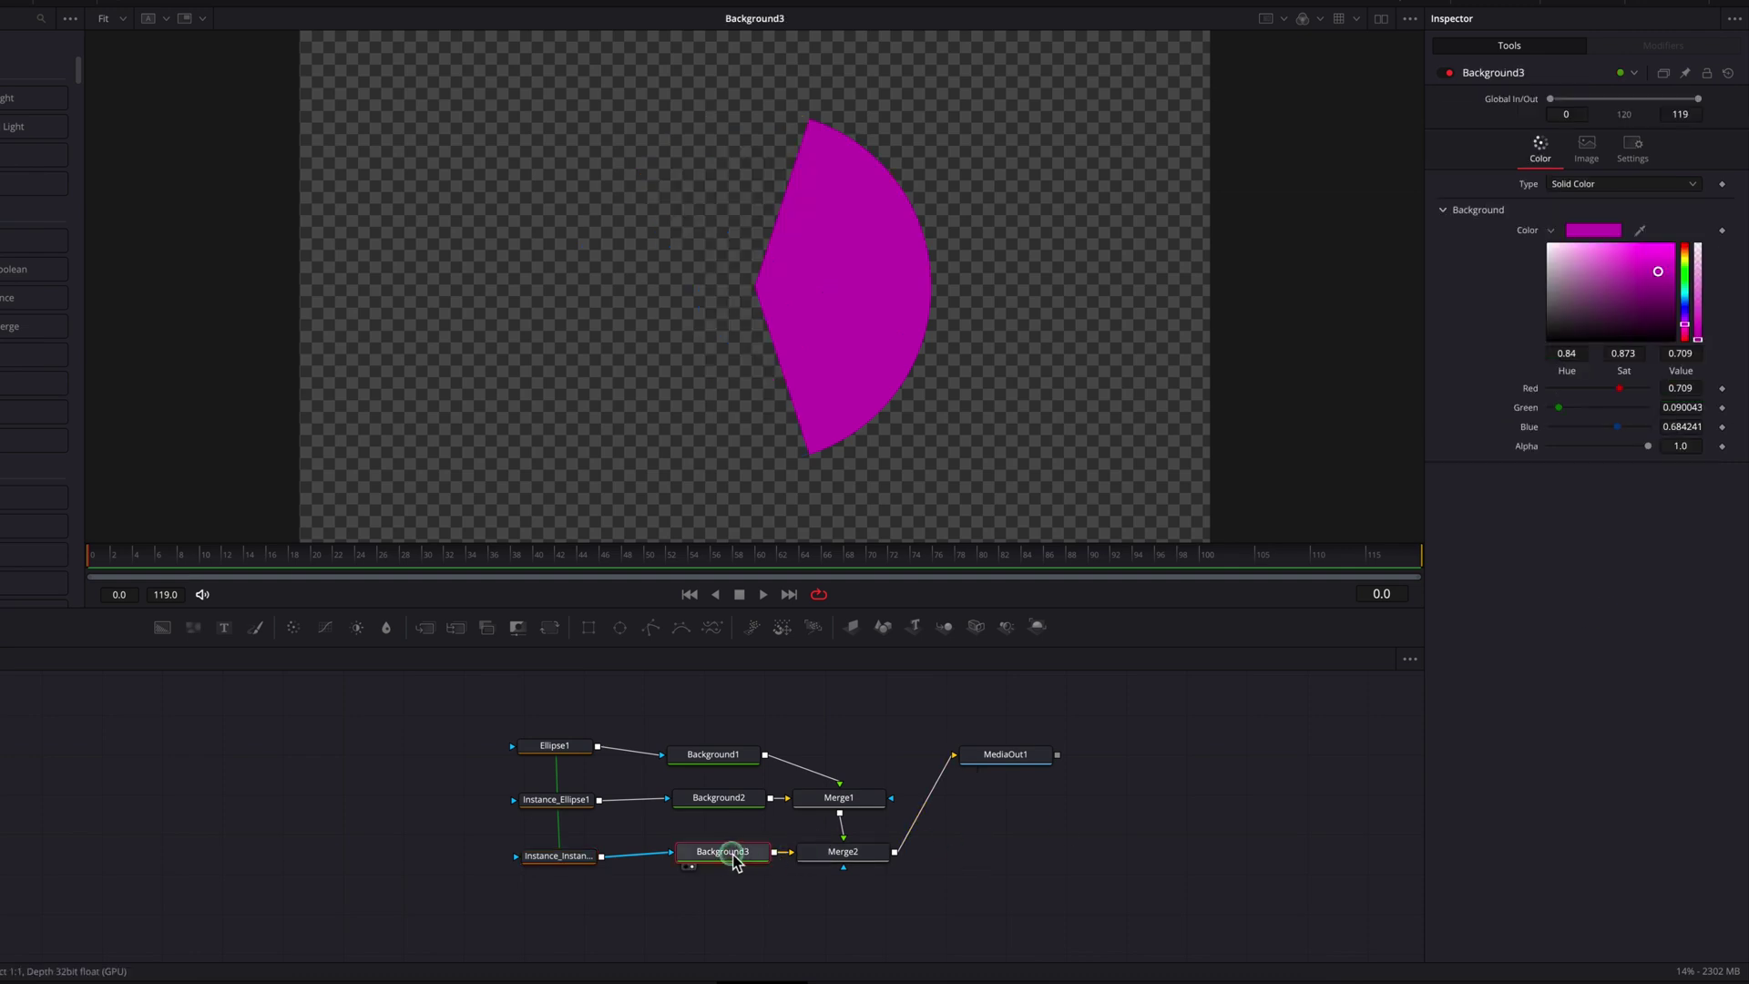
click(1024, 756)
key(1)
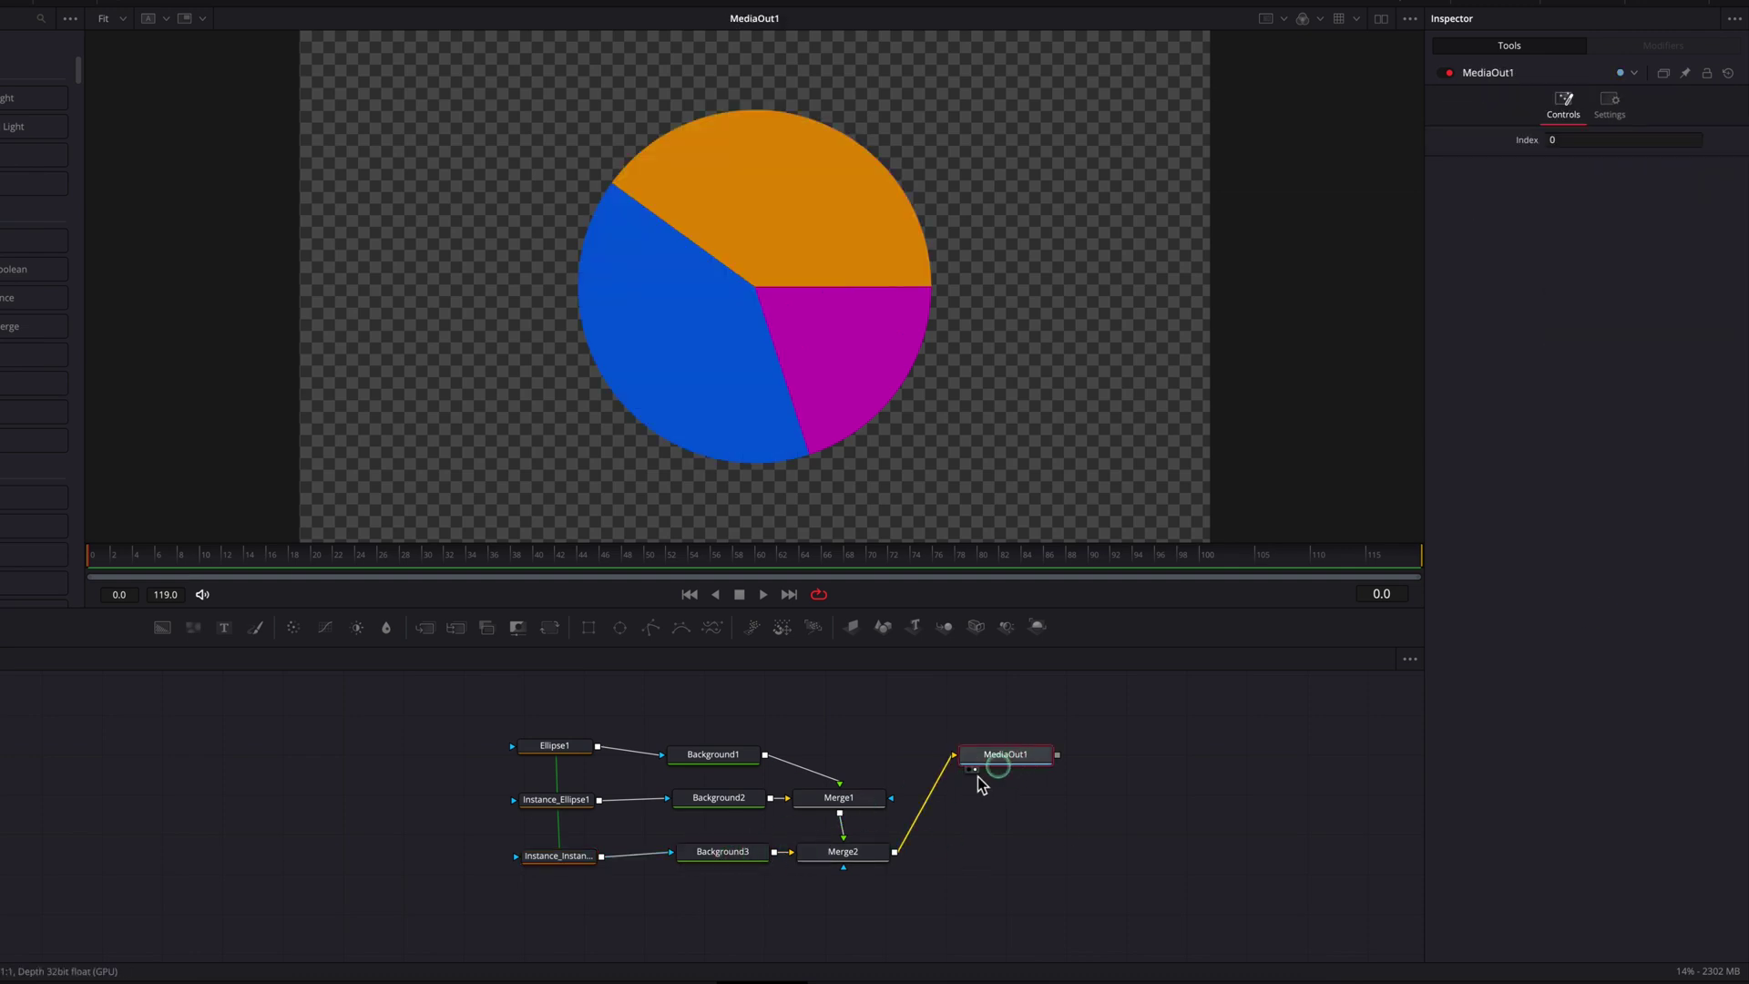
Review the position and length settings of the three ellipse masks and the nodes they feed.
click(562, 857)
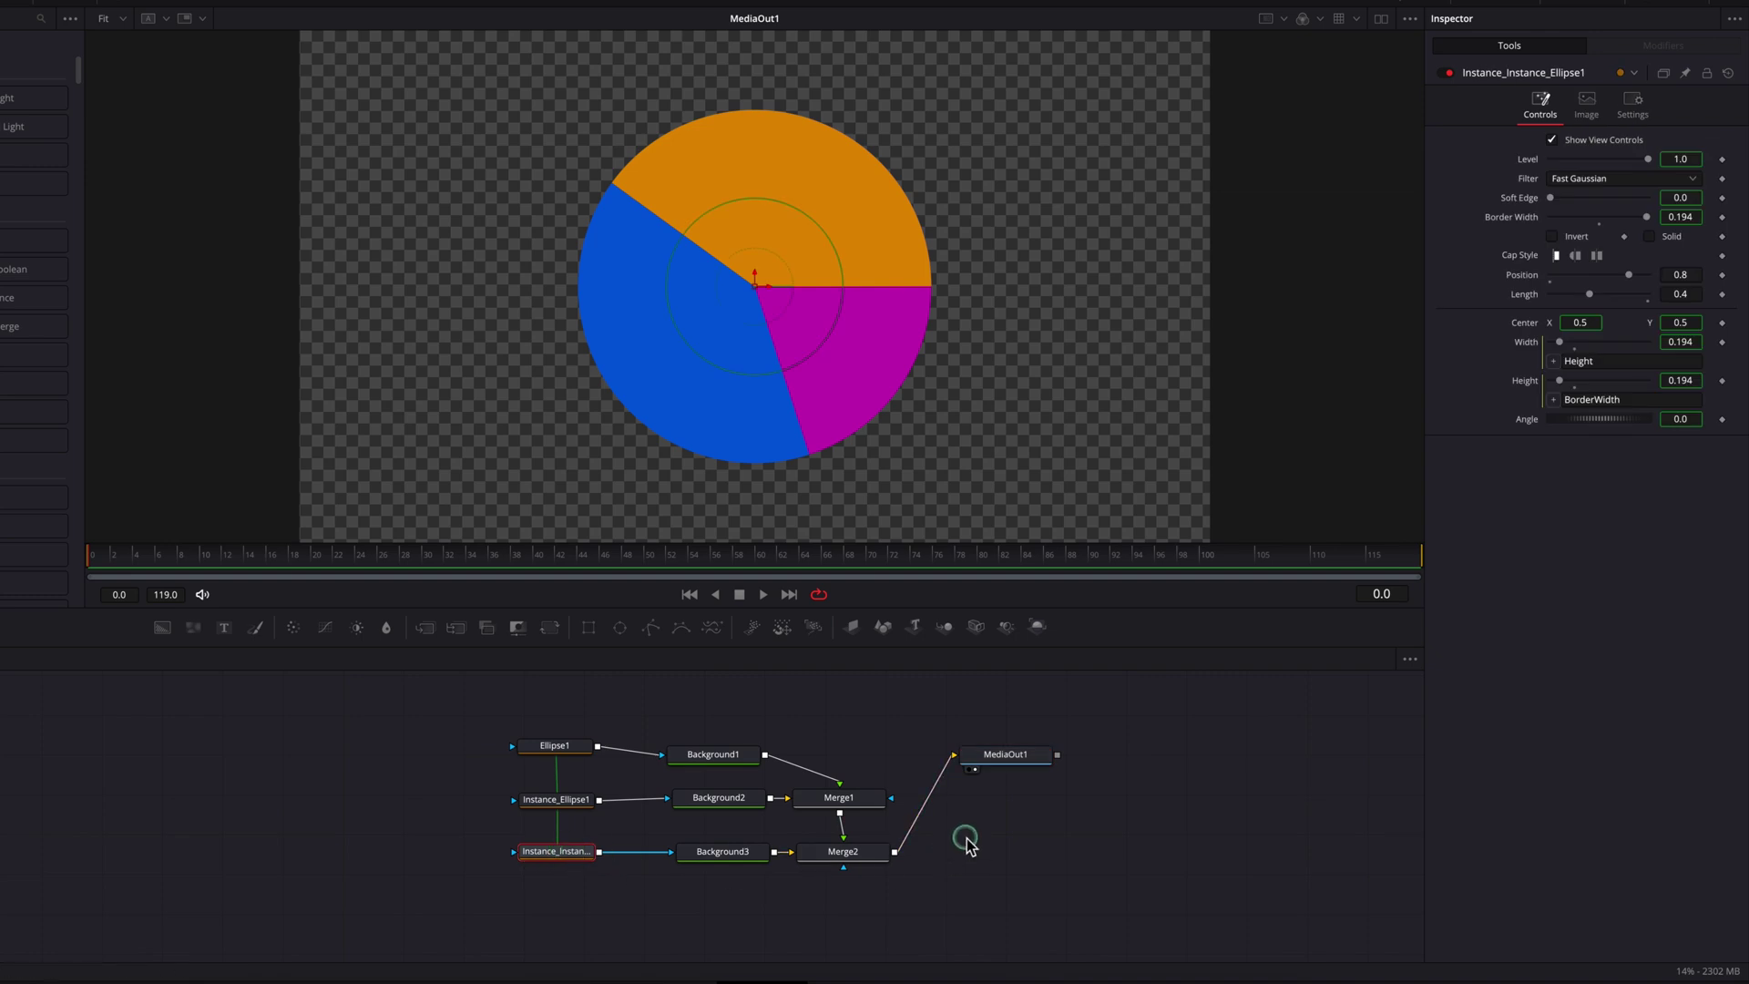
click(572, 746)
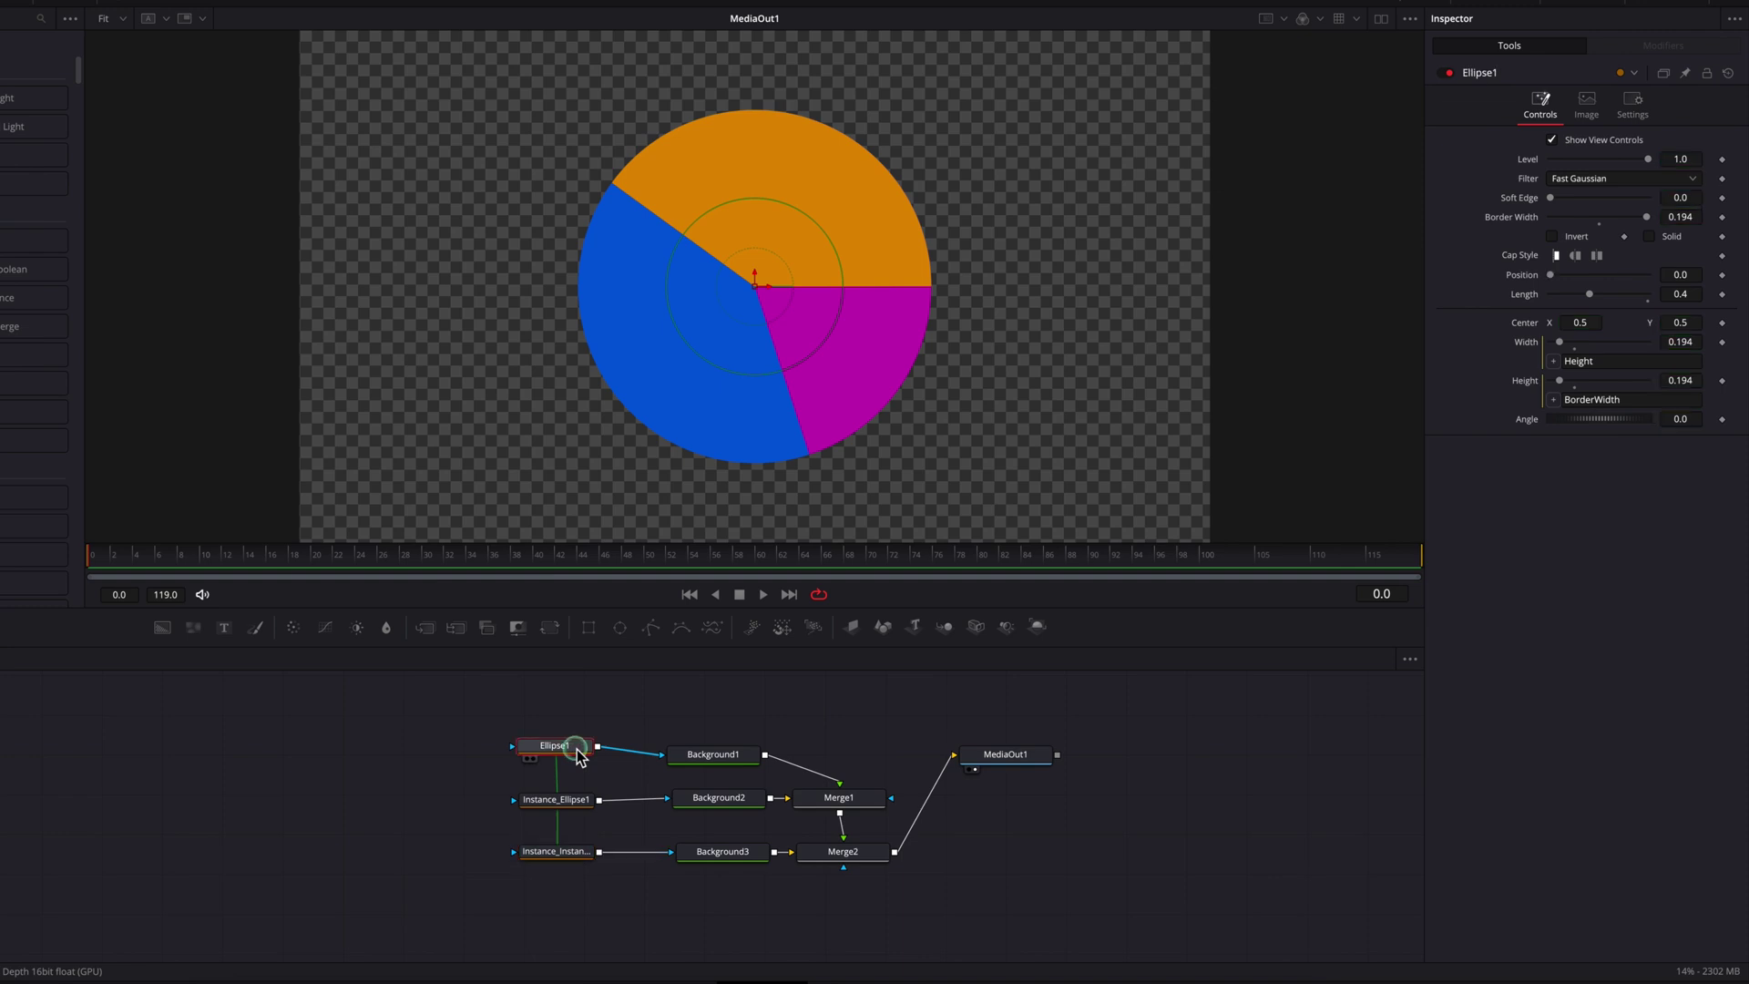
click(572, 801)
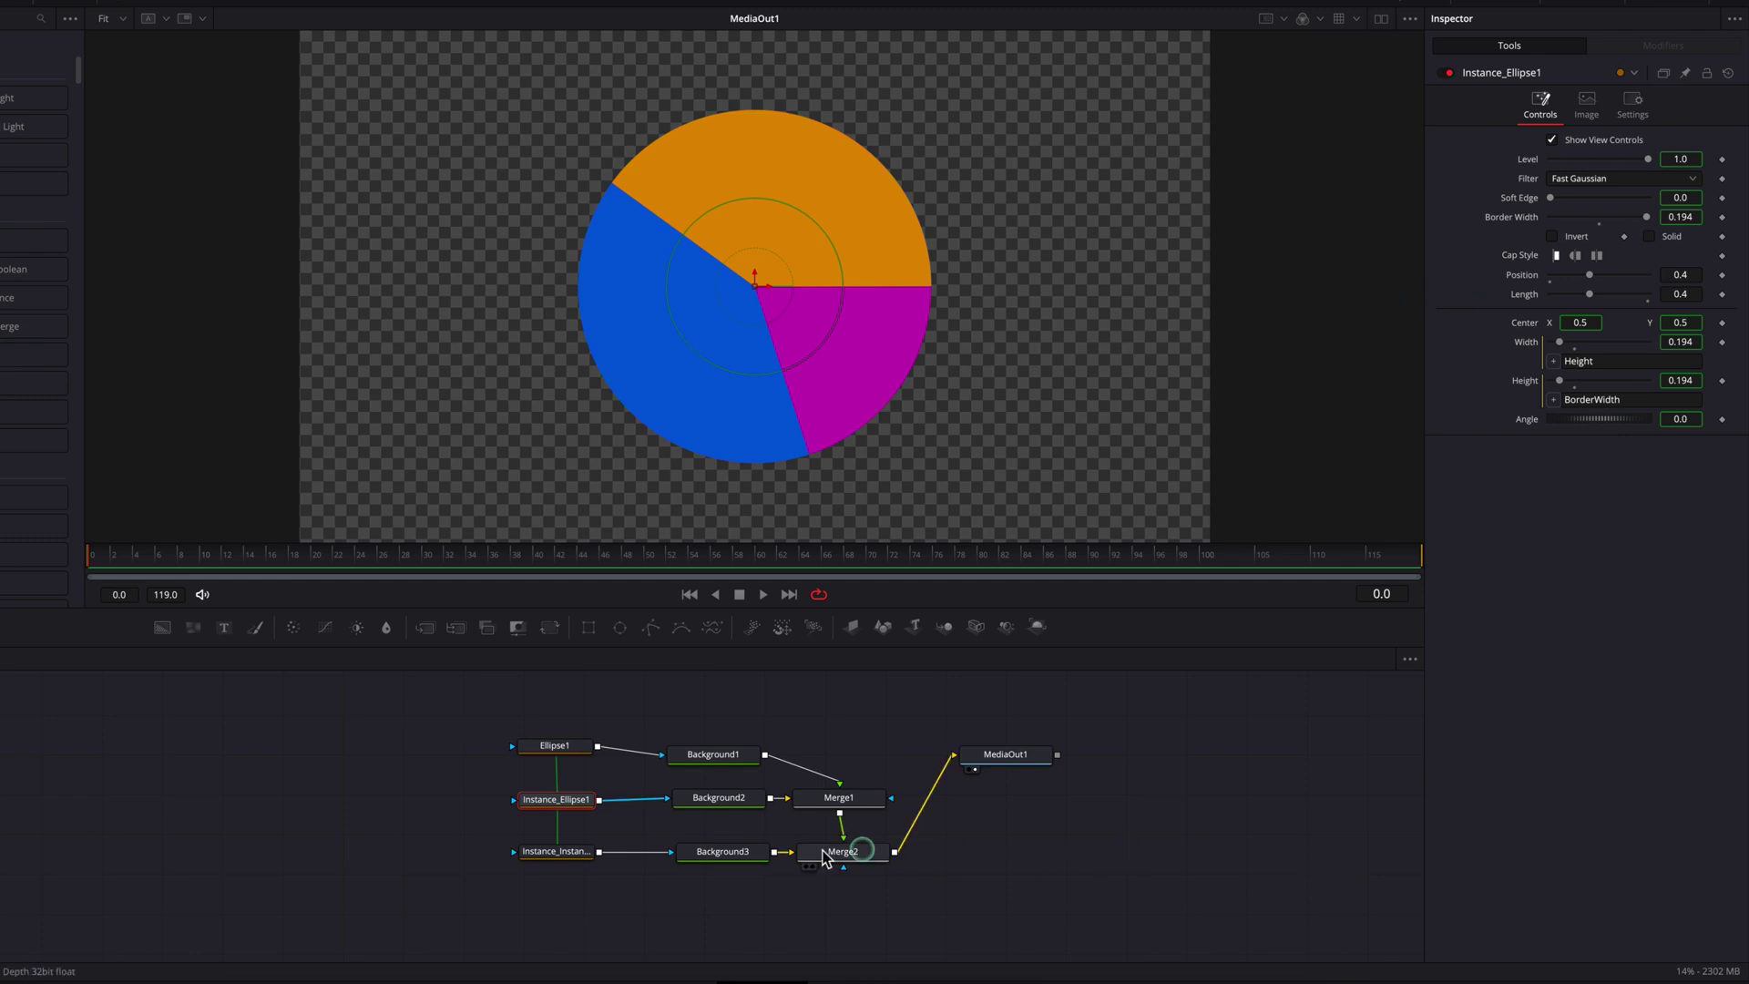
click(570, 855)
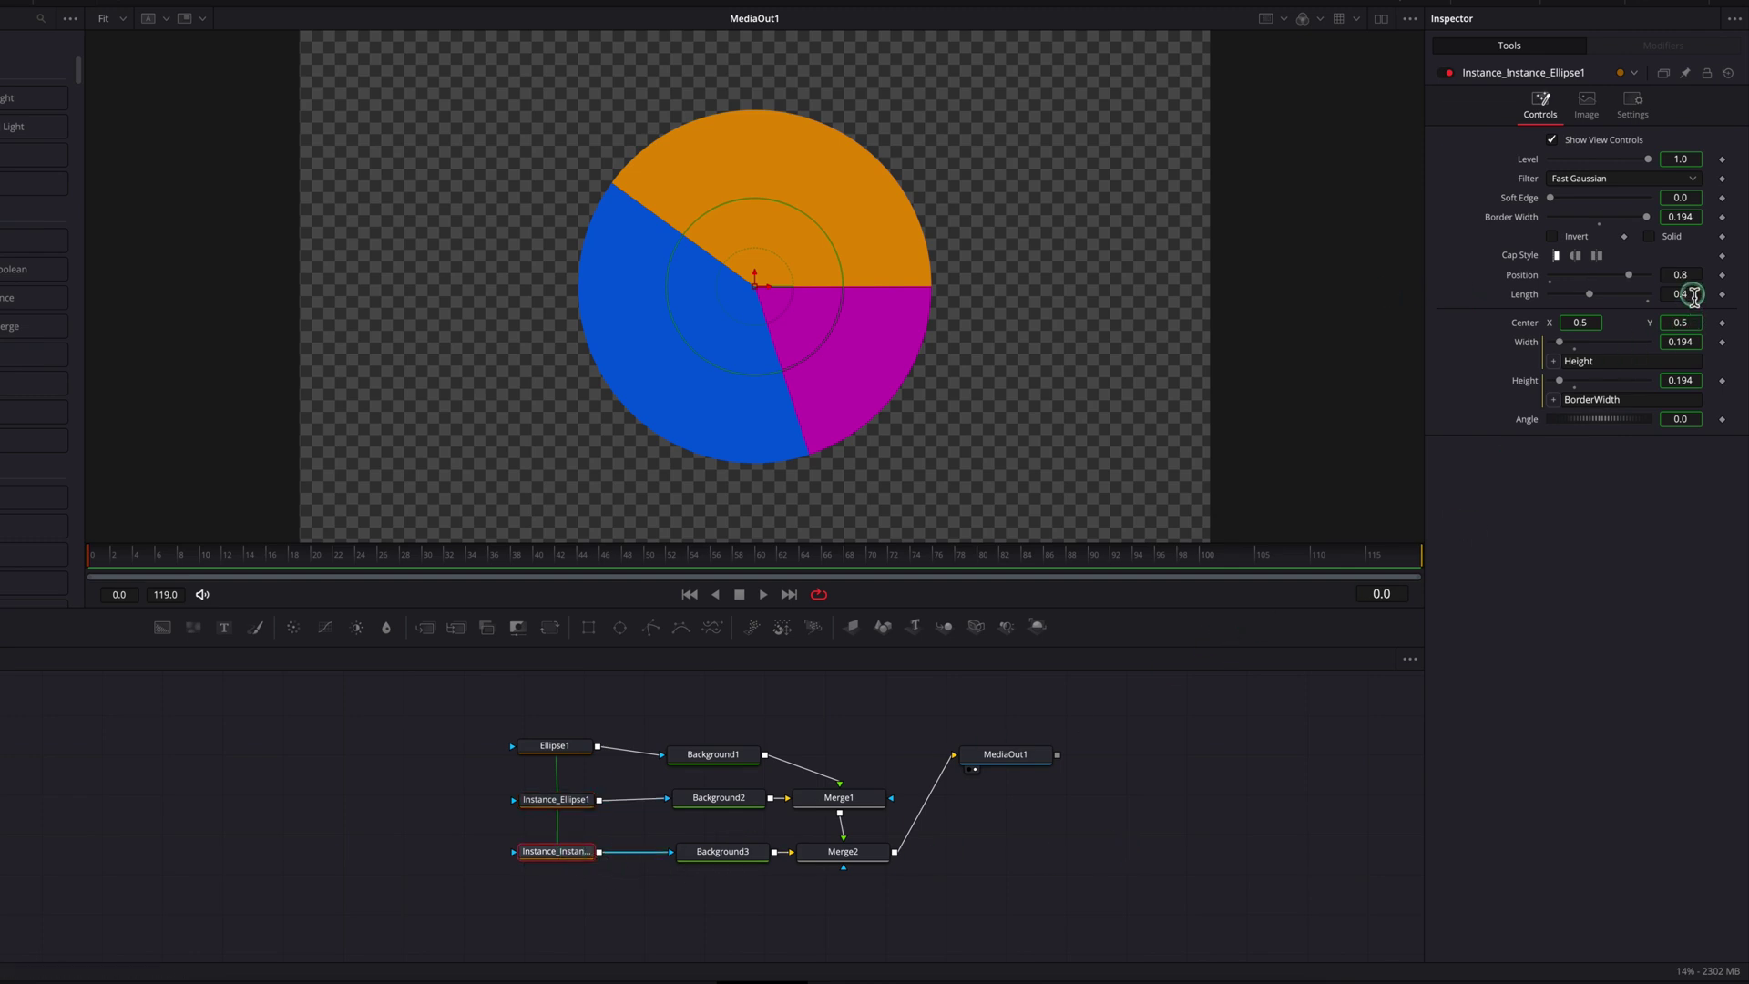
click(1729, 476)
click(743, 851)
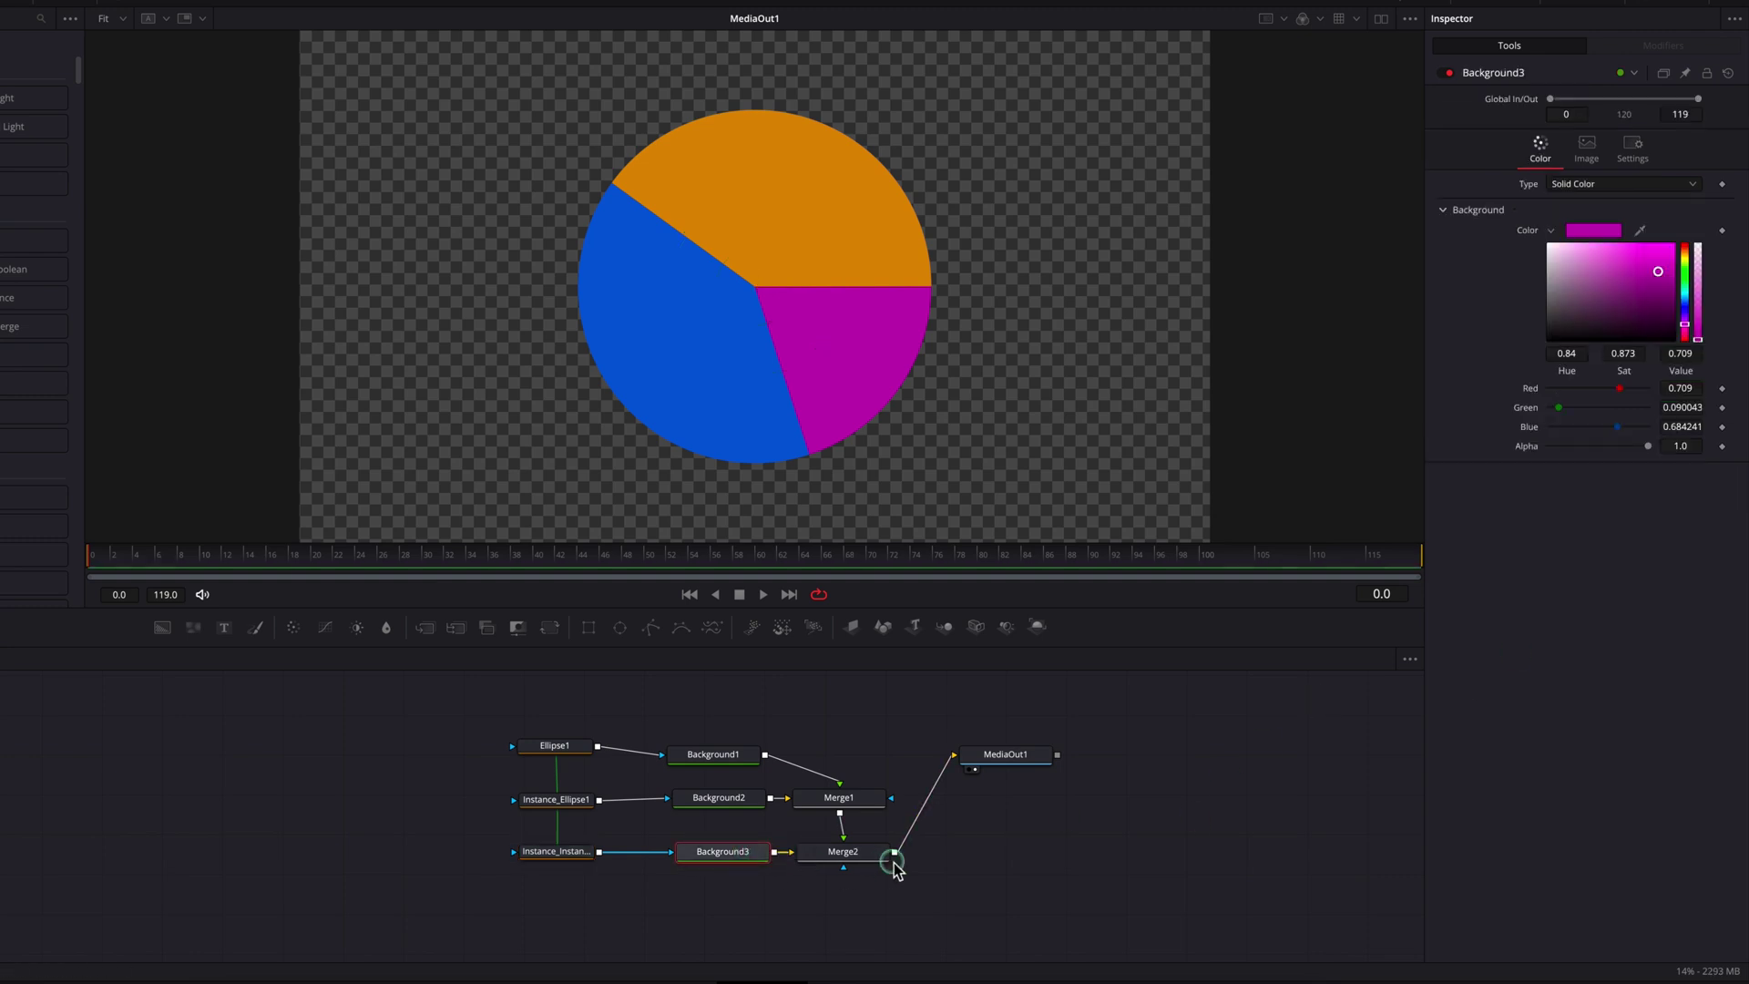
click(998, 756)
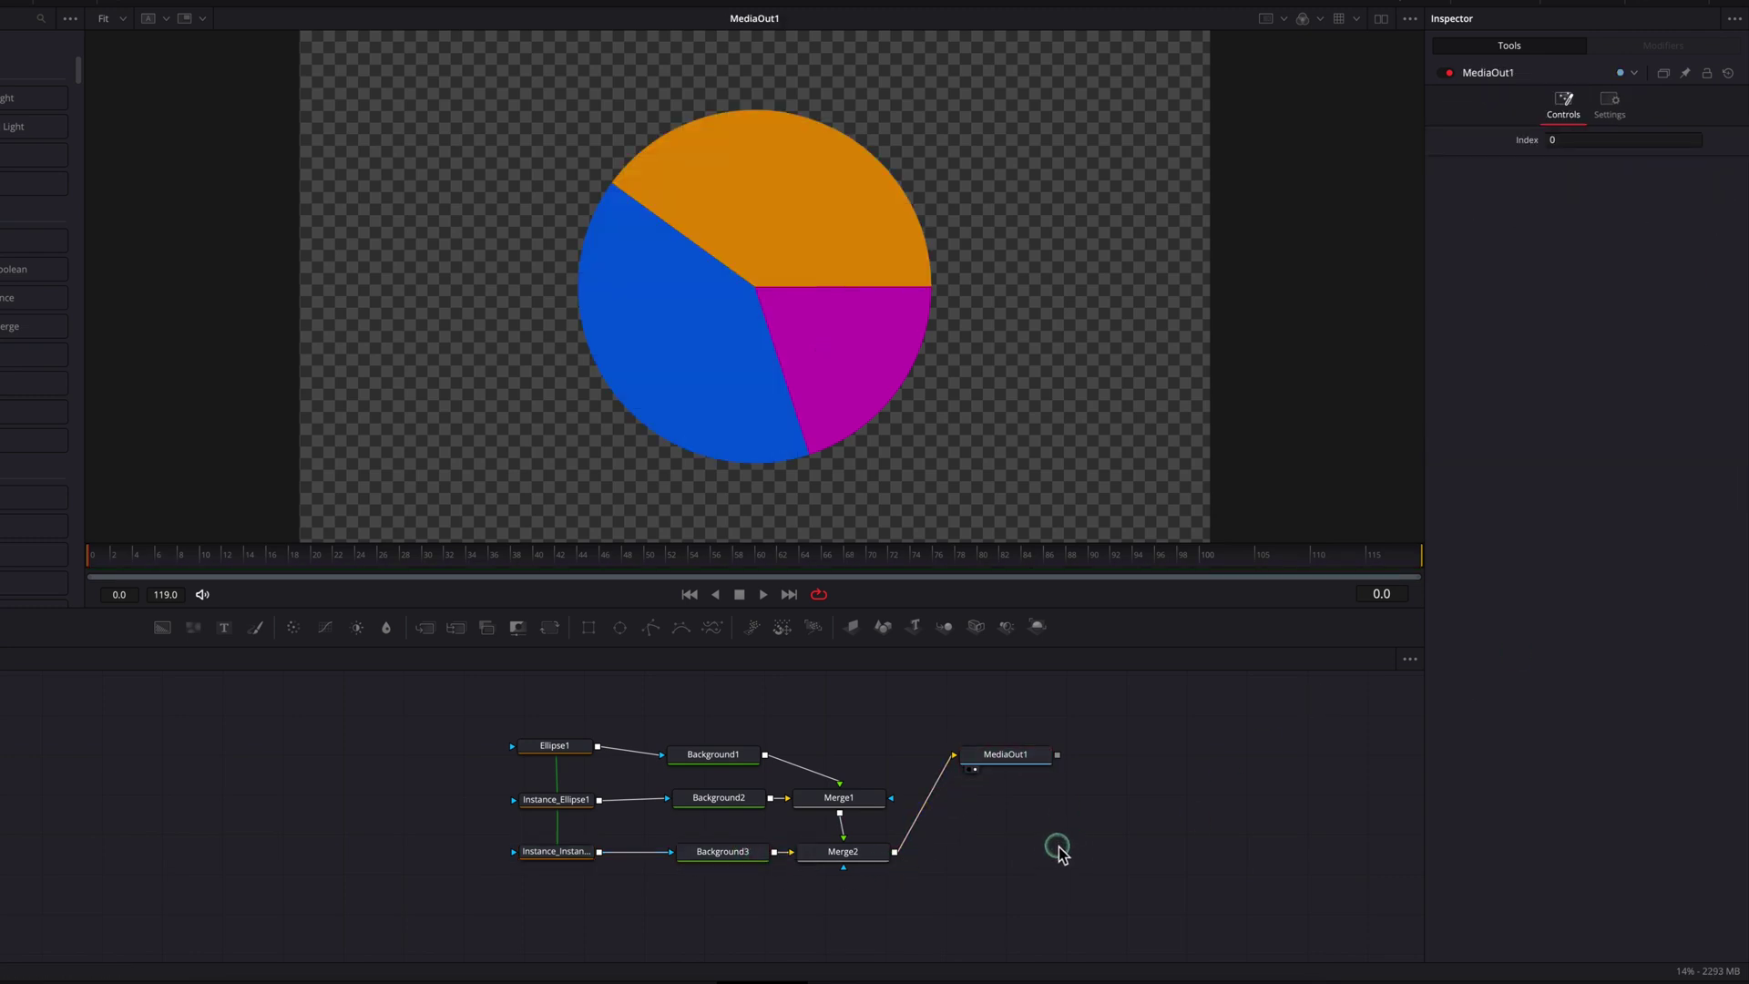
Tidy the node graph by aligning the Background nodes with their ellipses and spacing both Merge nodes and MediaOut1 farther along.
drag(712, 754, 704, 850)
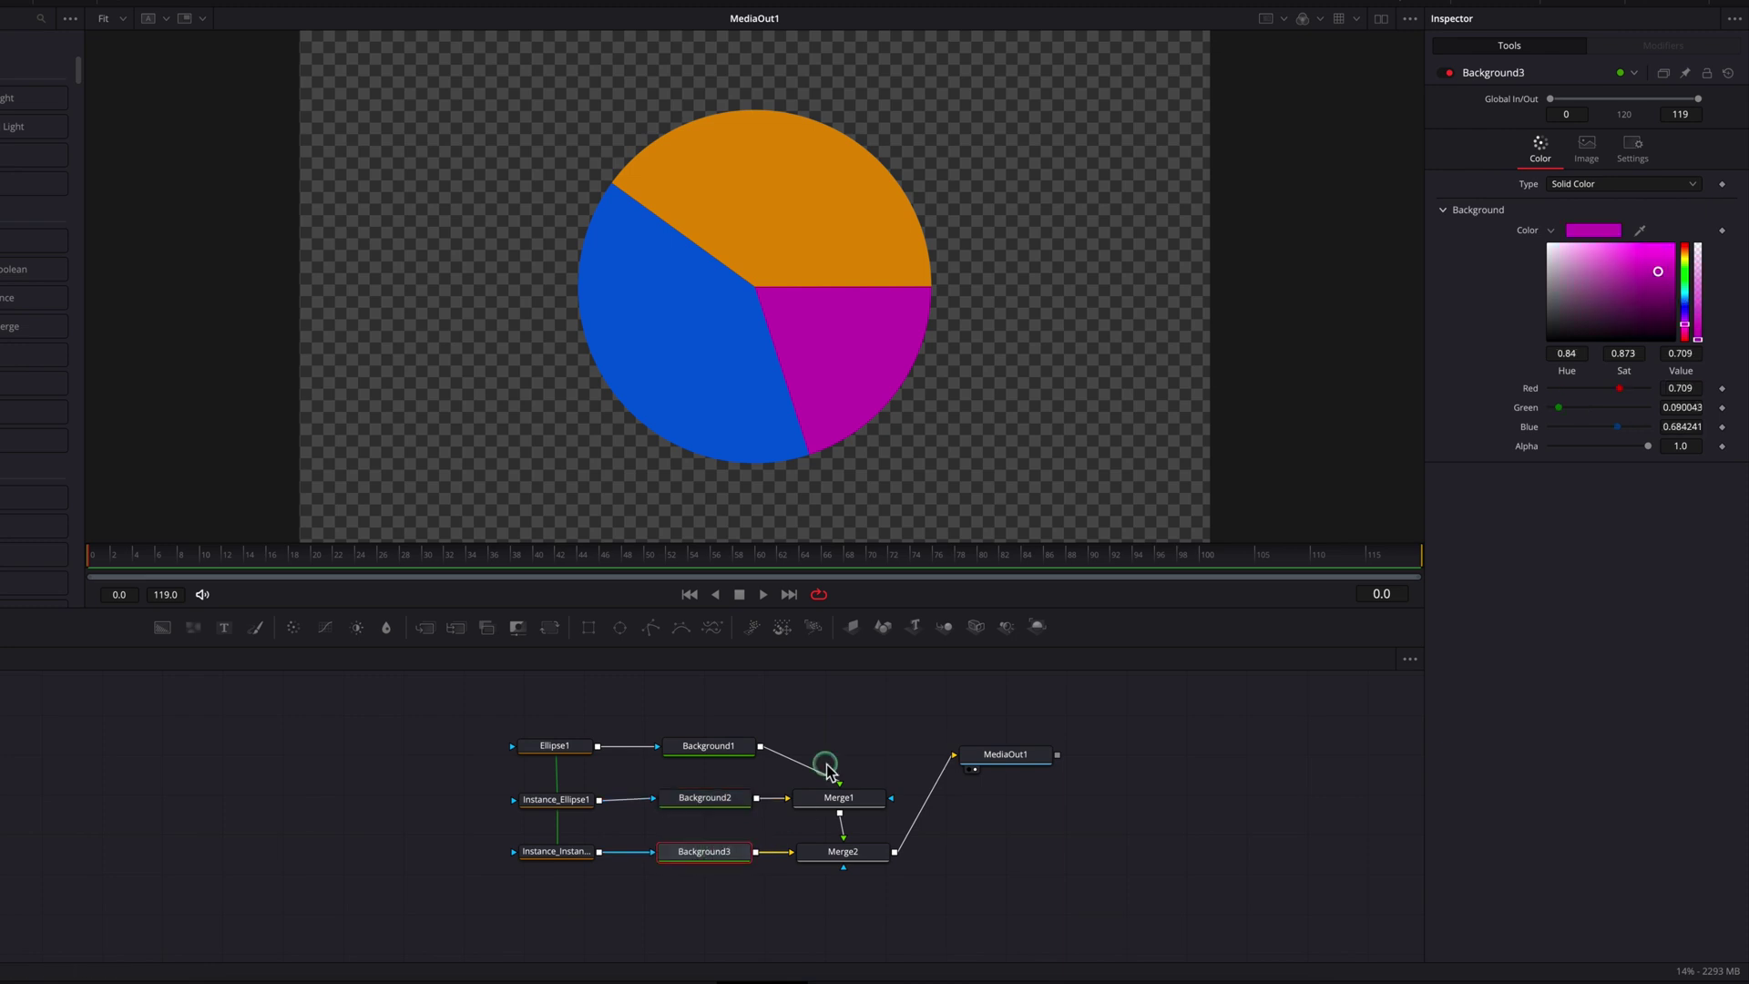
drag(827, 765, 971, 860)
drag(1011, 756, 1200, 853)
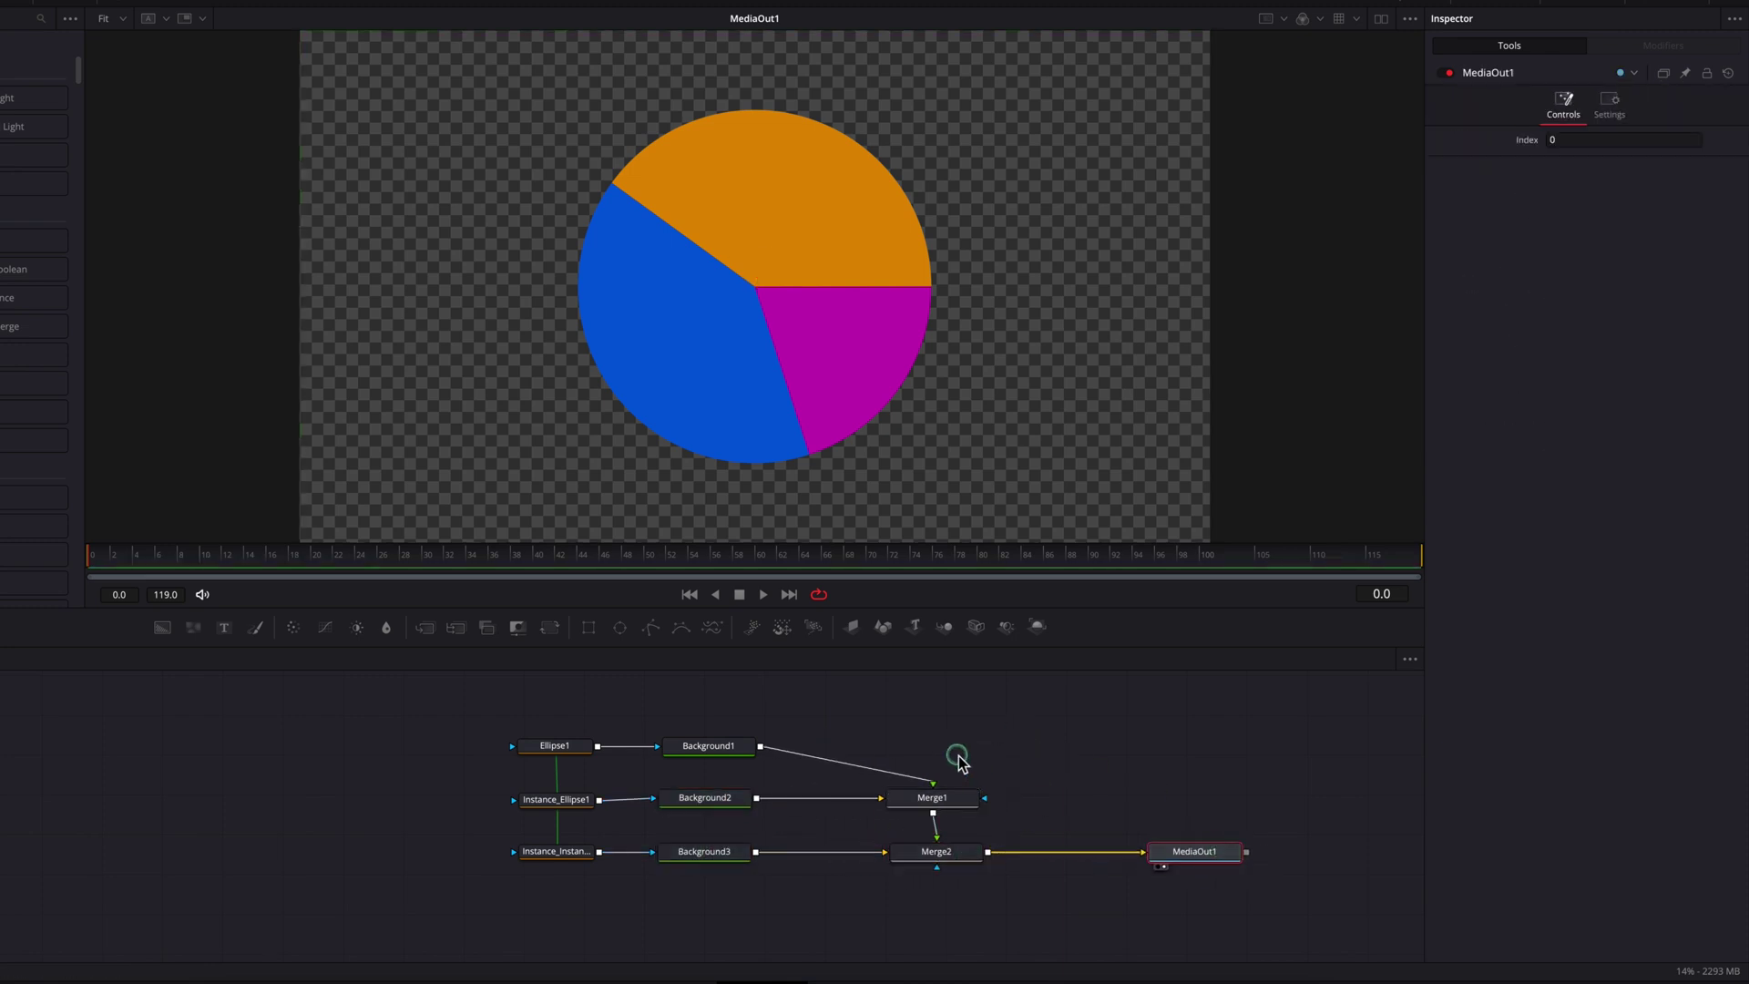
drag(957, 761, 1011, 870)
drag(976, 861, 1020, 864)
click(1020, 864)
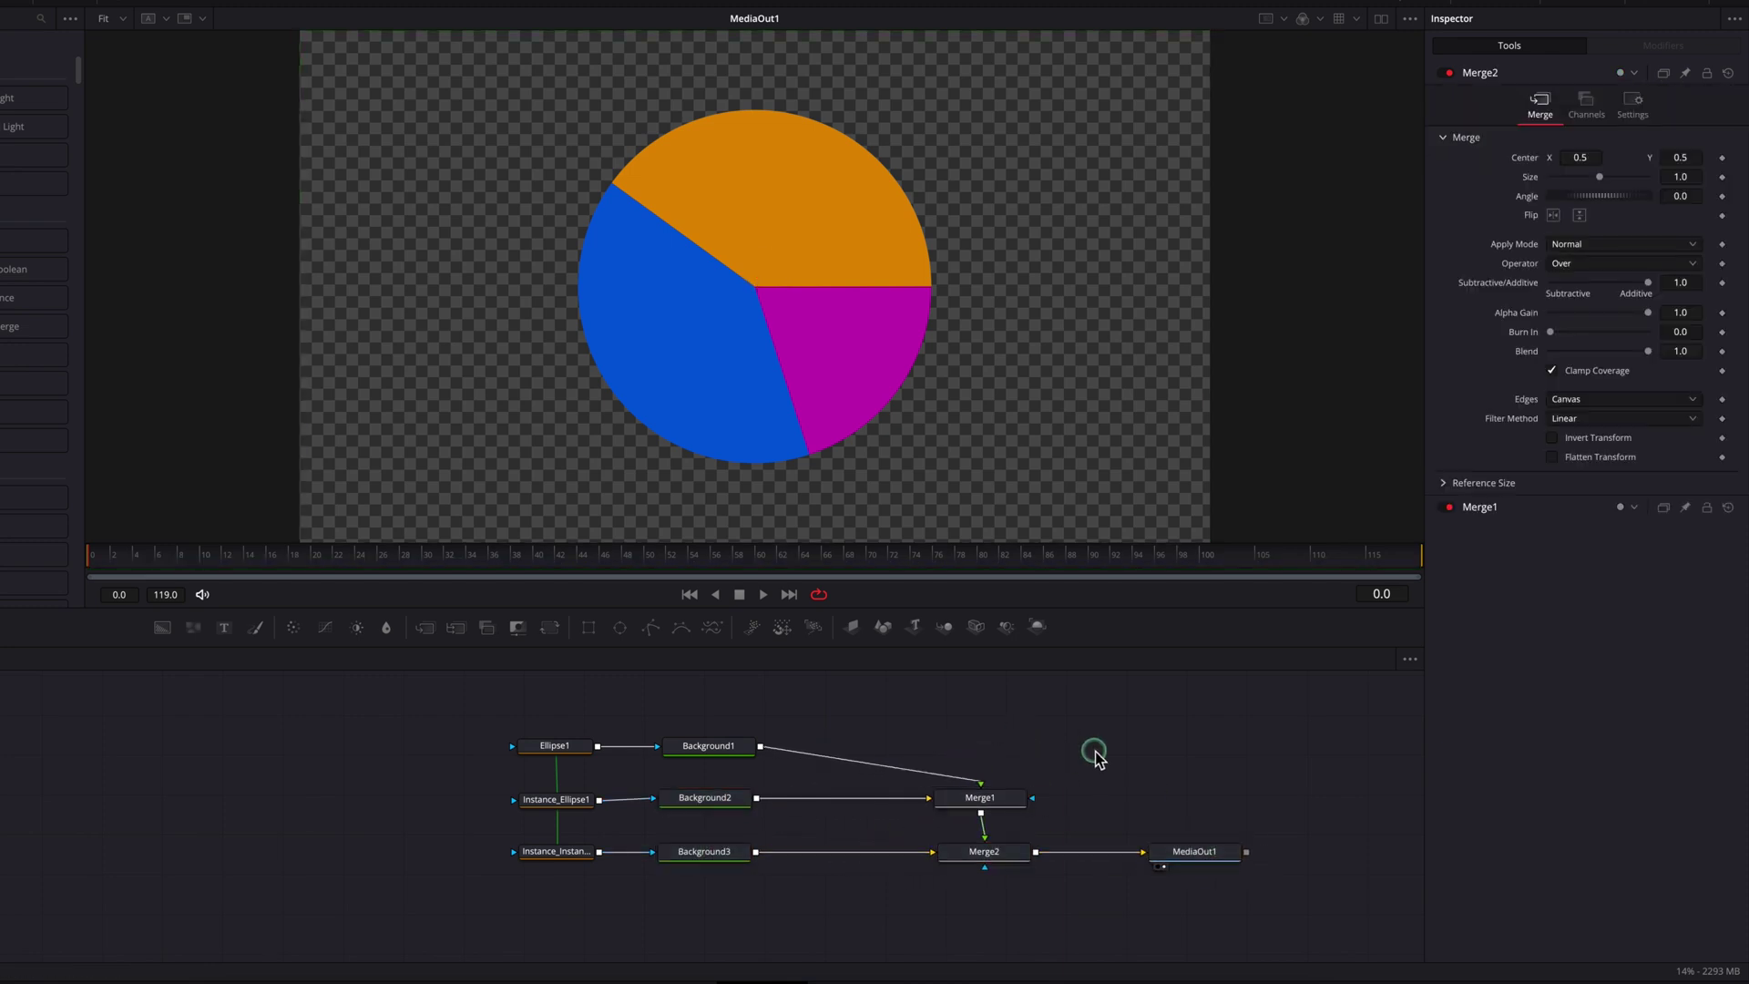
Animate Ellipse1's Length with keyframes of 0.0 at frame 0 and 0.4 at frame 24.
click(572, 747)
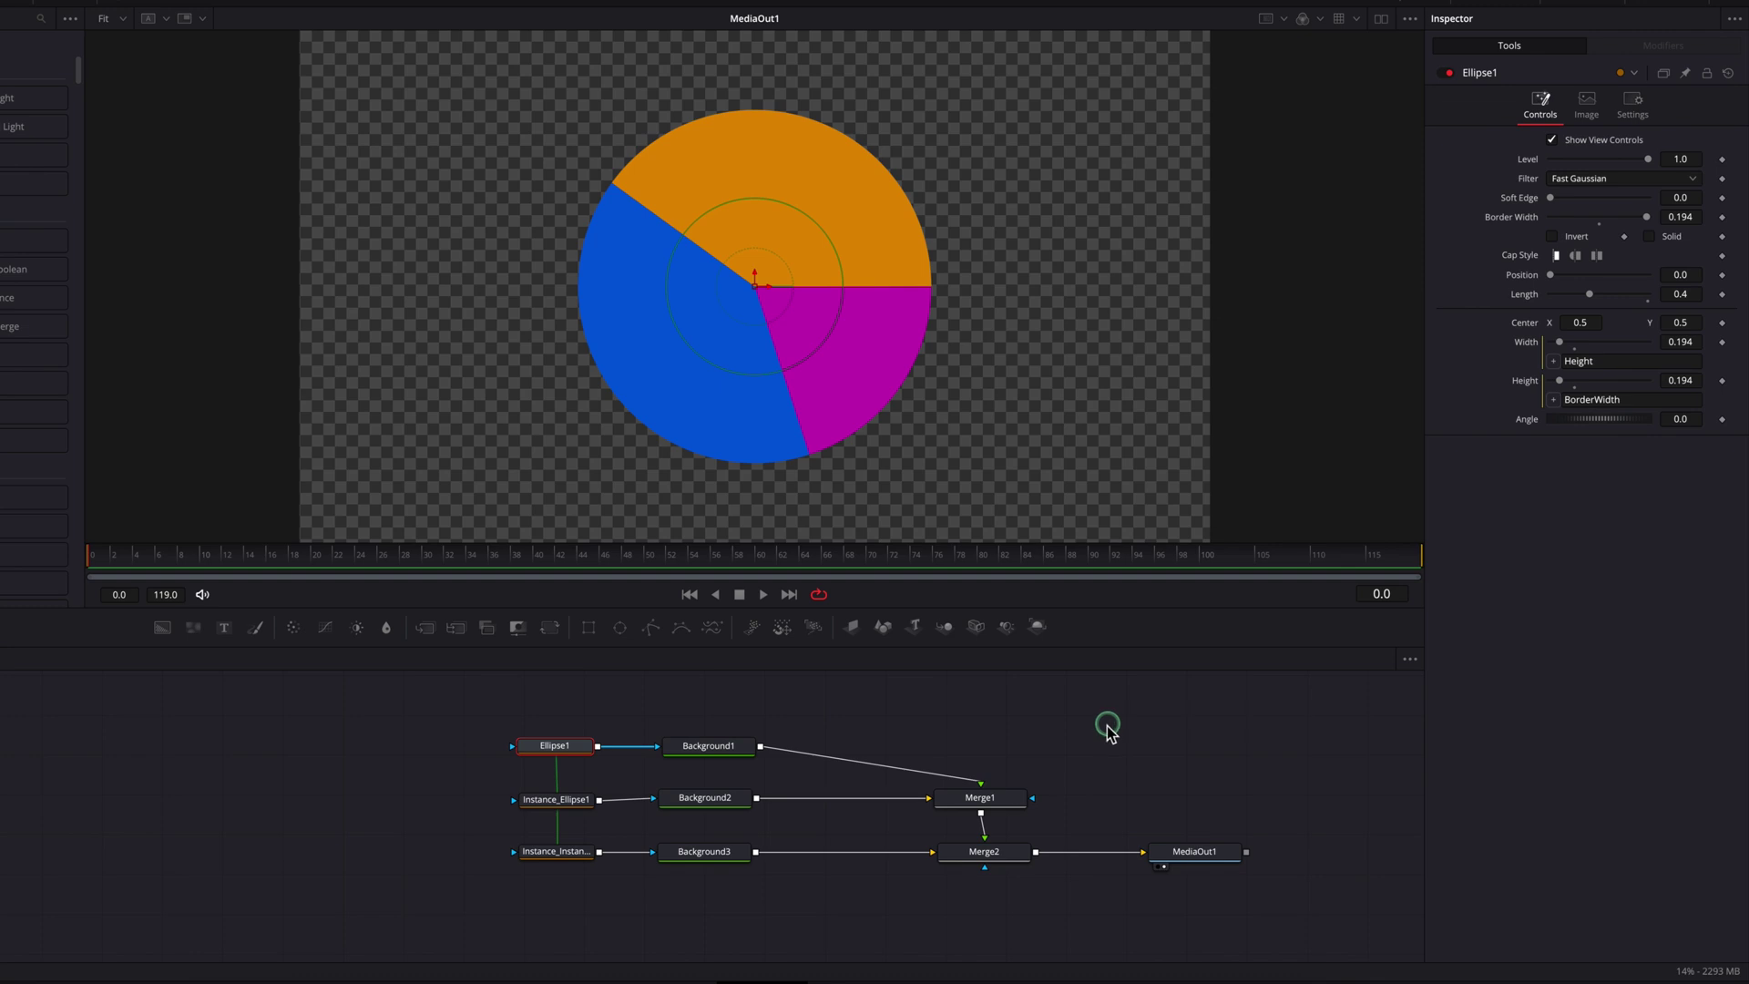
click(1721, 296)
drag(247, 557, 355, 556)
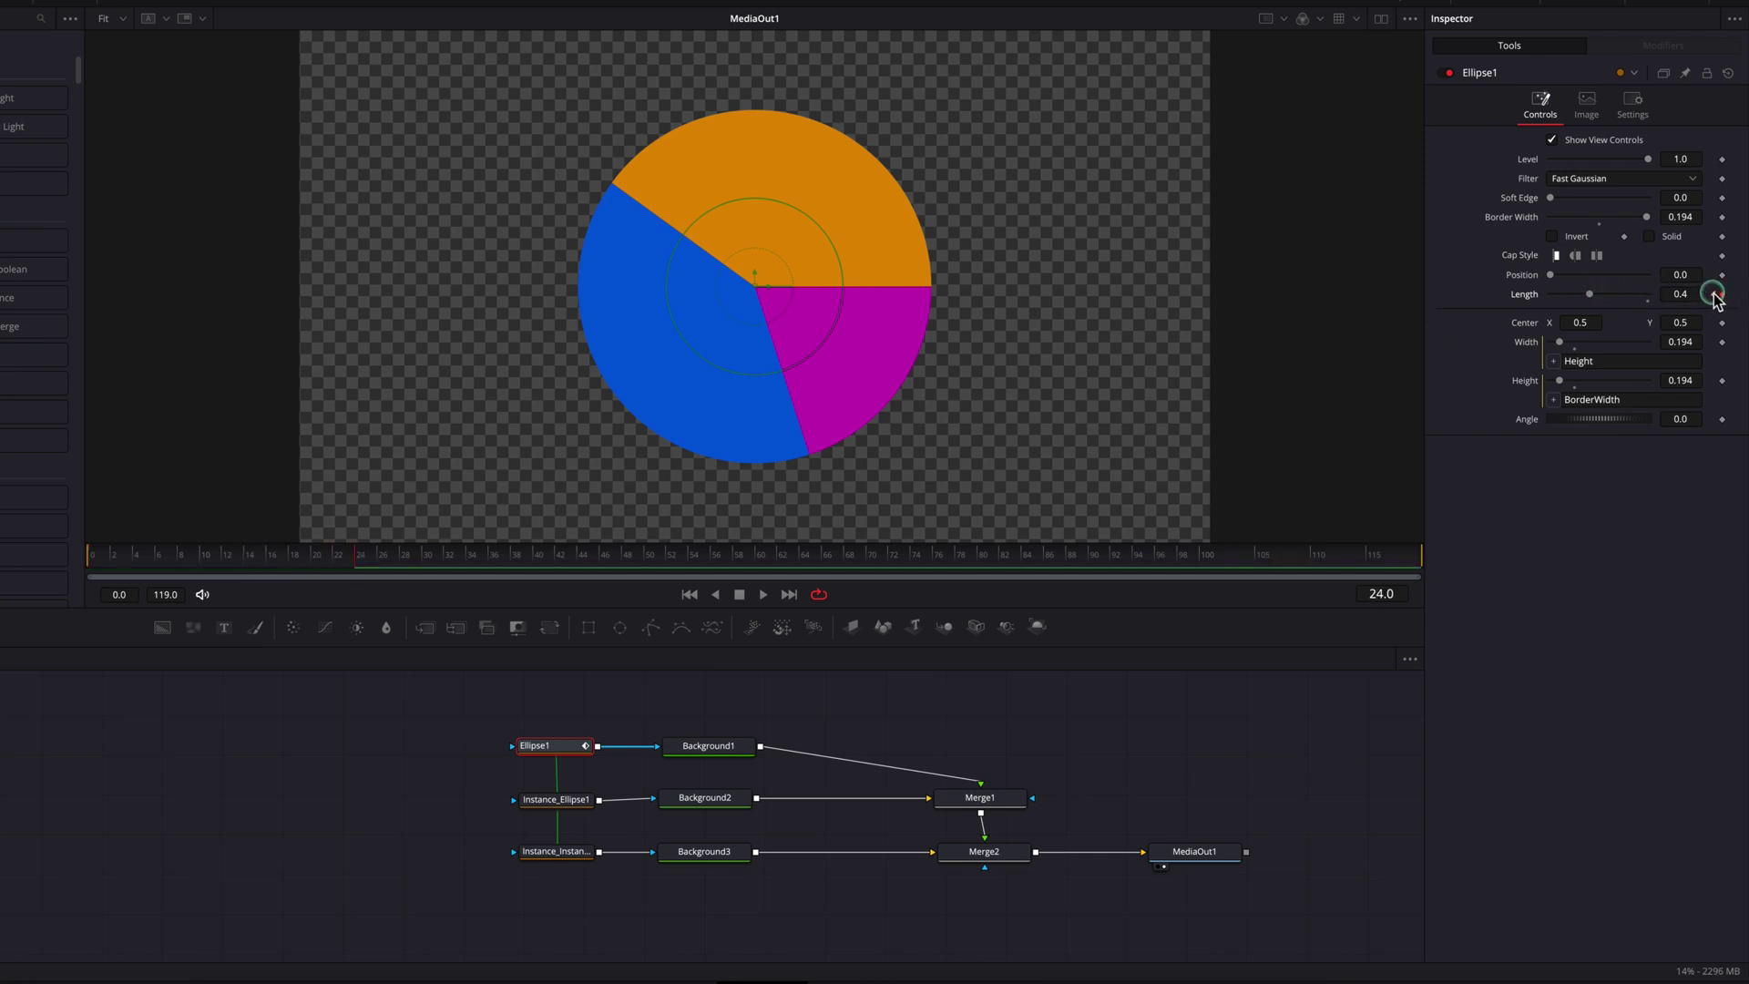
click(1721, 295)
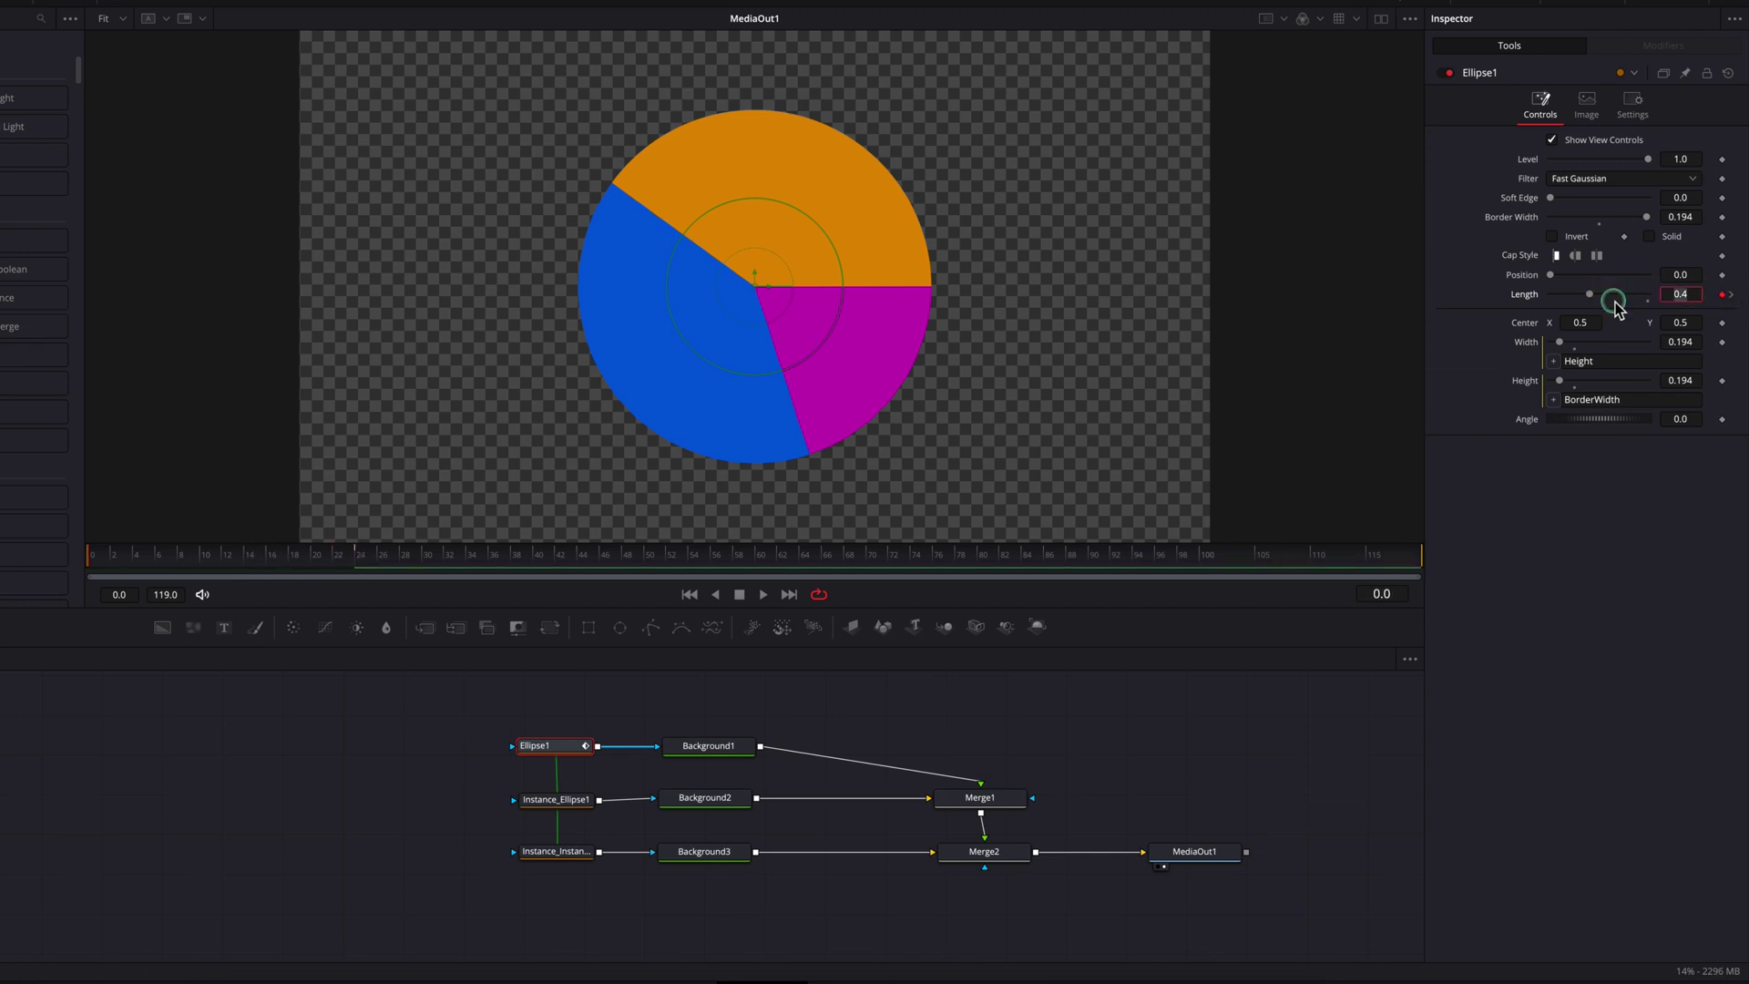
drag(1590, 297, 1550, 296)
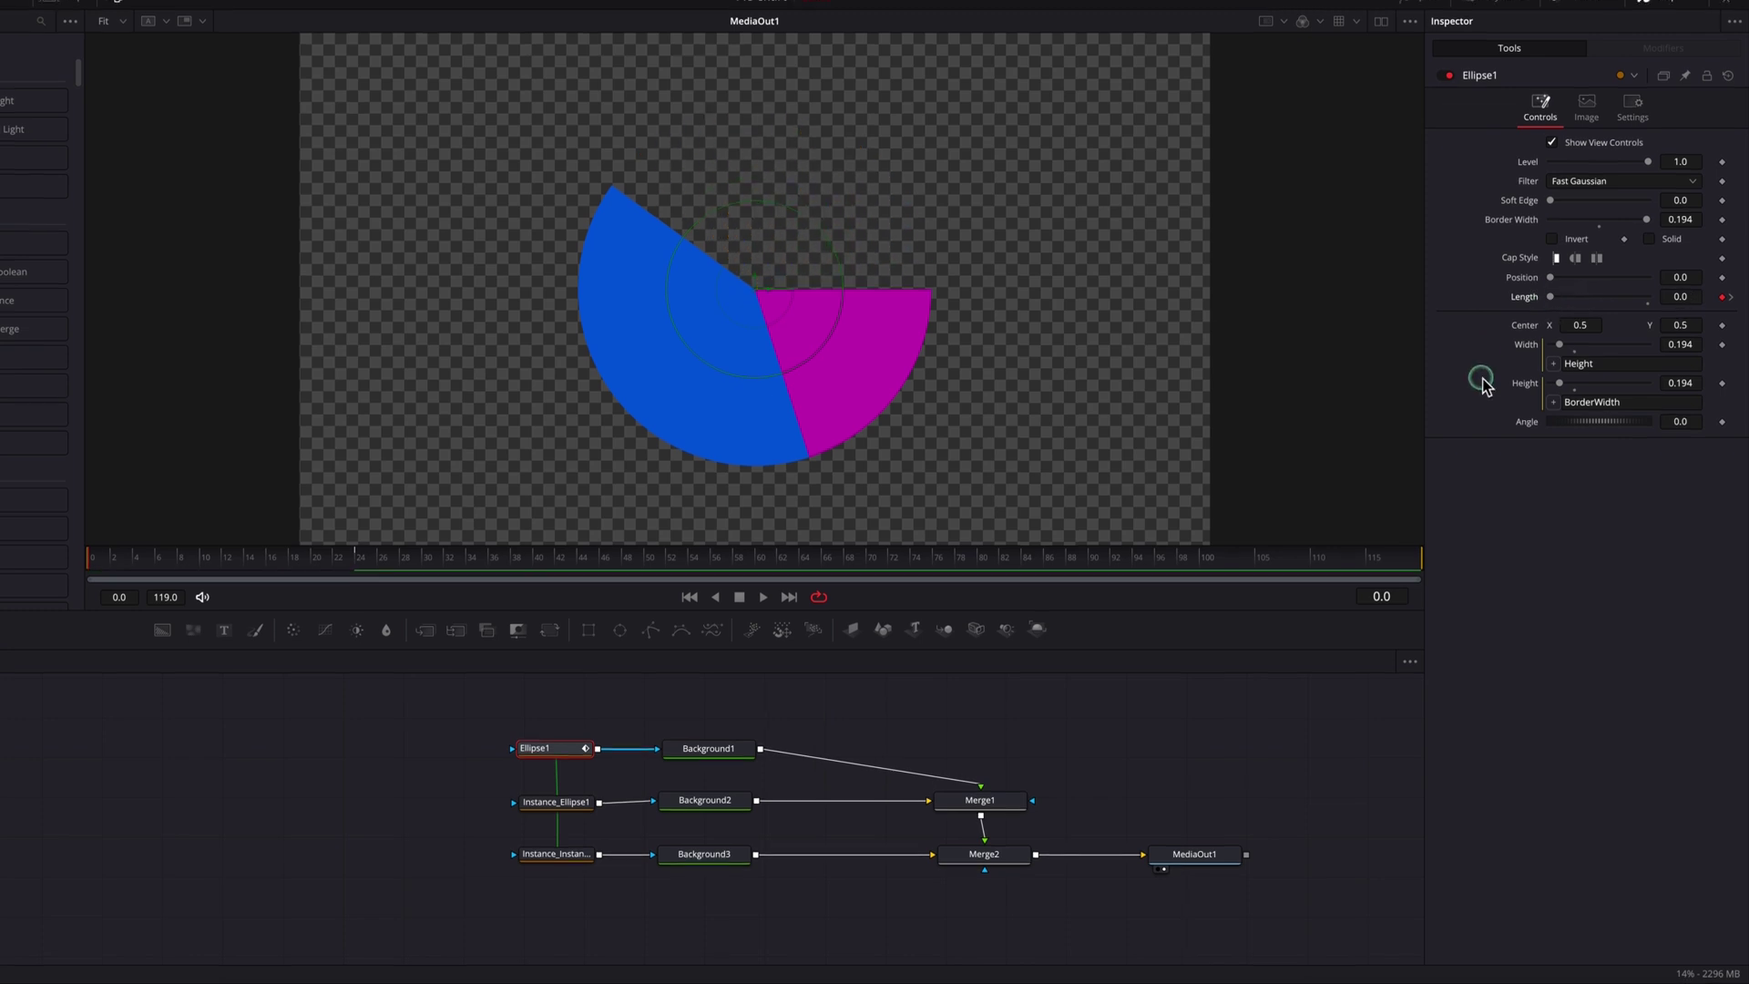
Flatten both keyframes of Ellipse1's Length curve in the Spline editor and adjust their Ease In, closing the editor when done.
click(1437, 20)
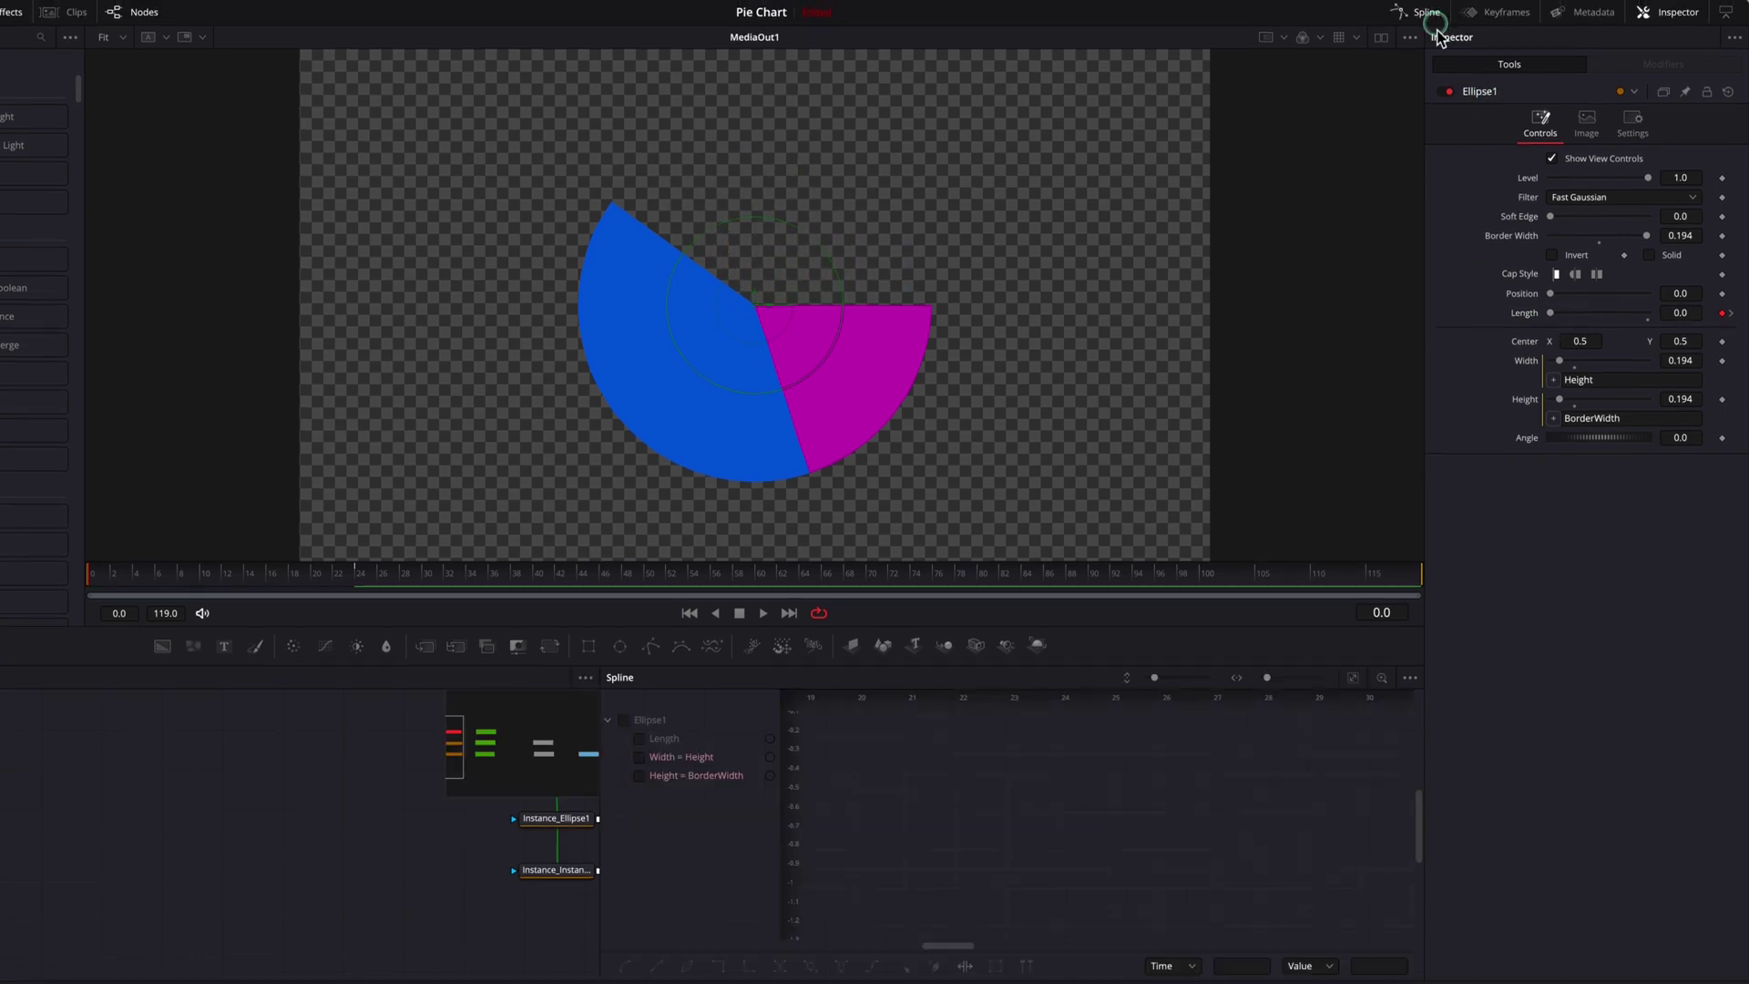
click(641, 740)
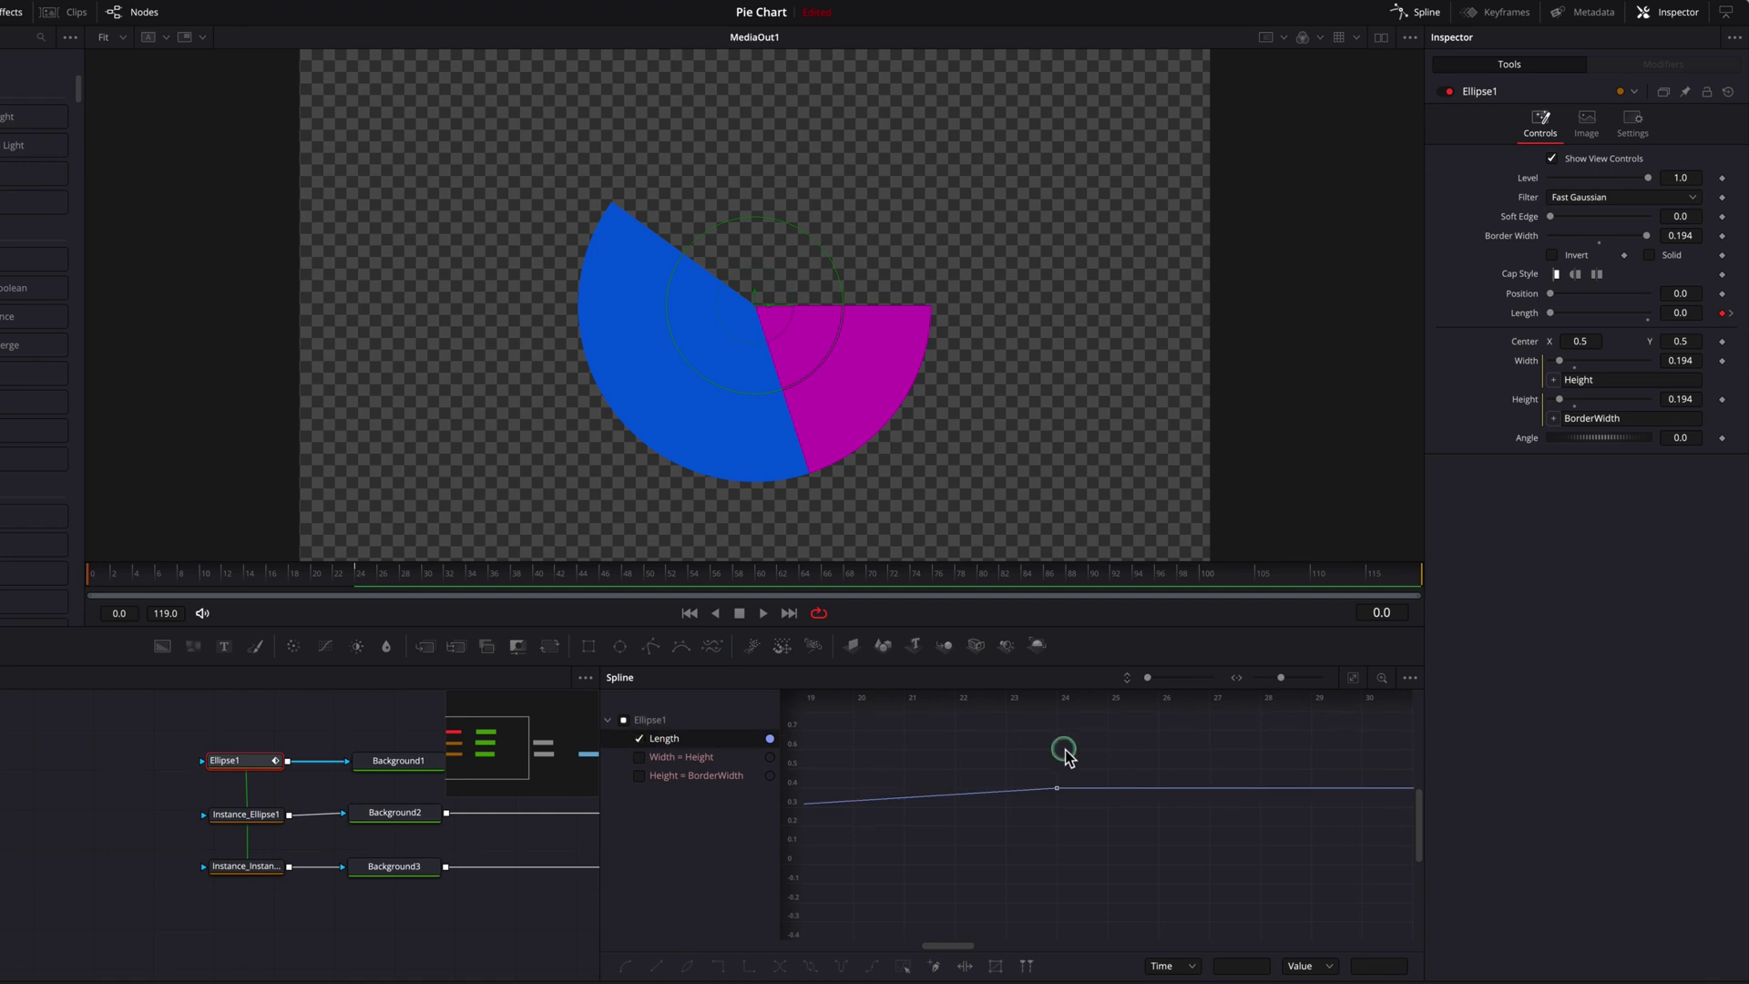
click(1355, 679)
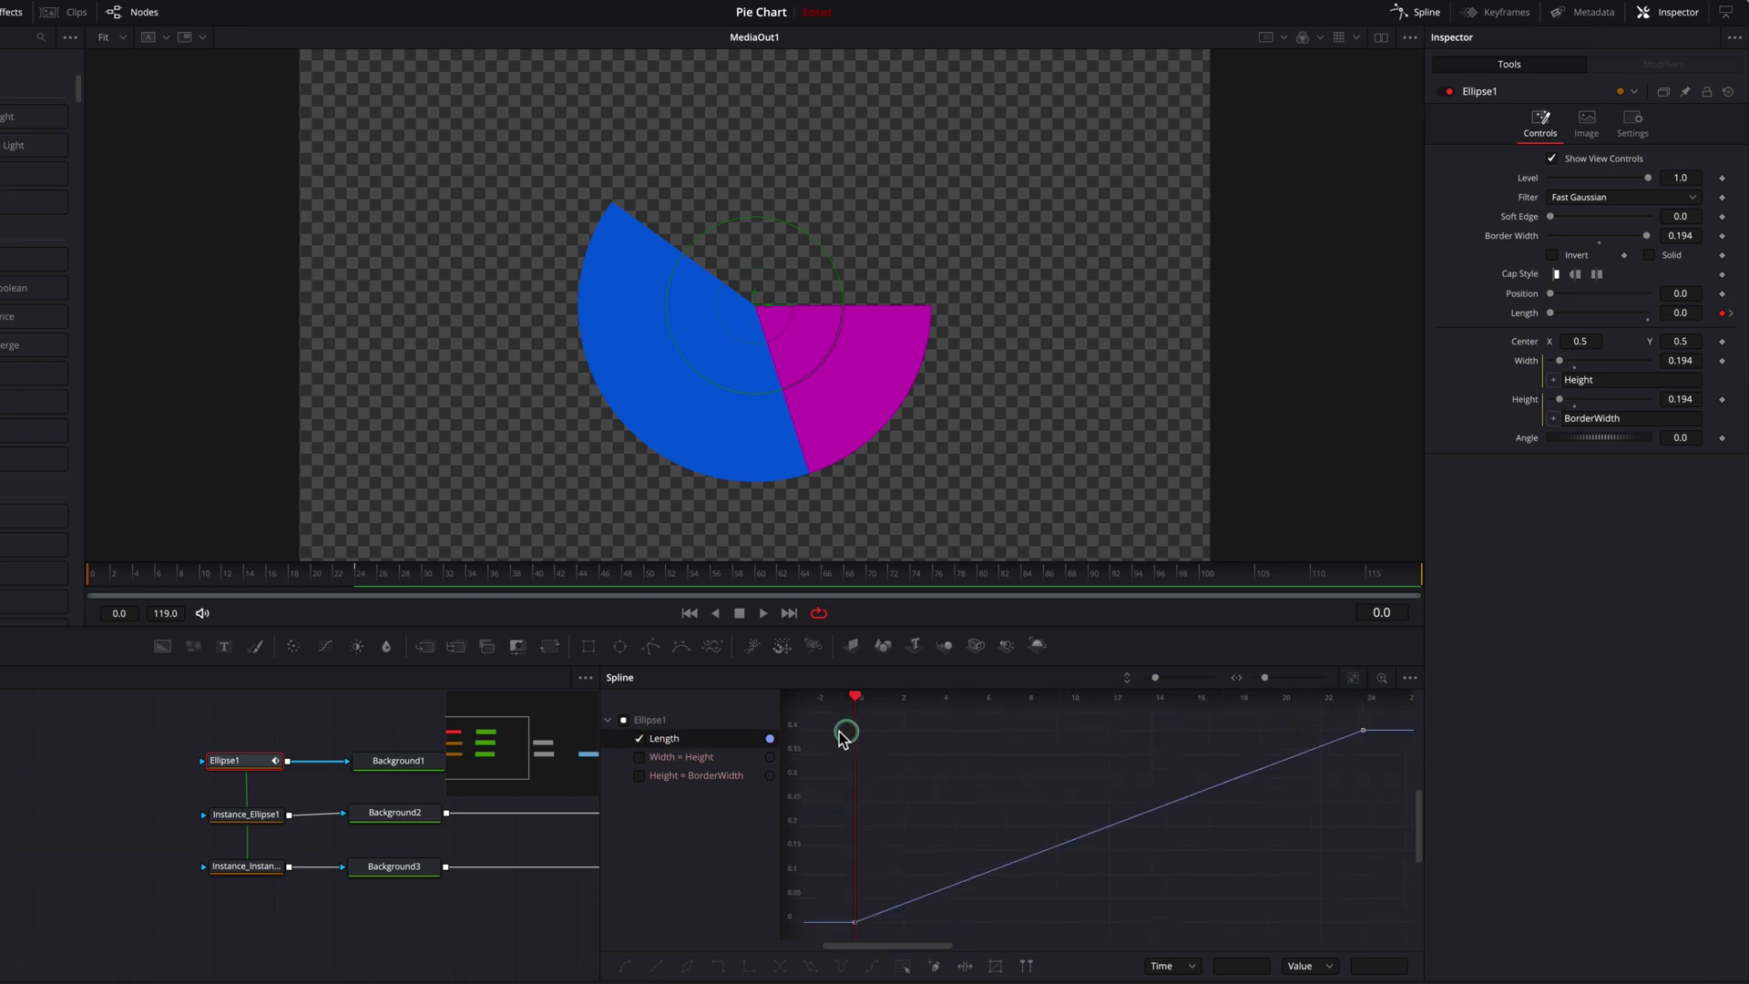
drag(832, 719, 1415, 940)
key(f)
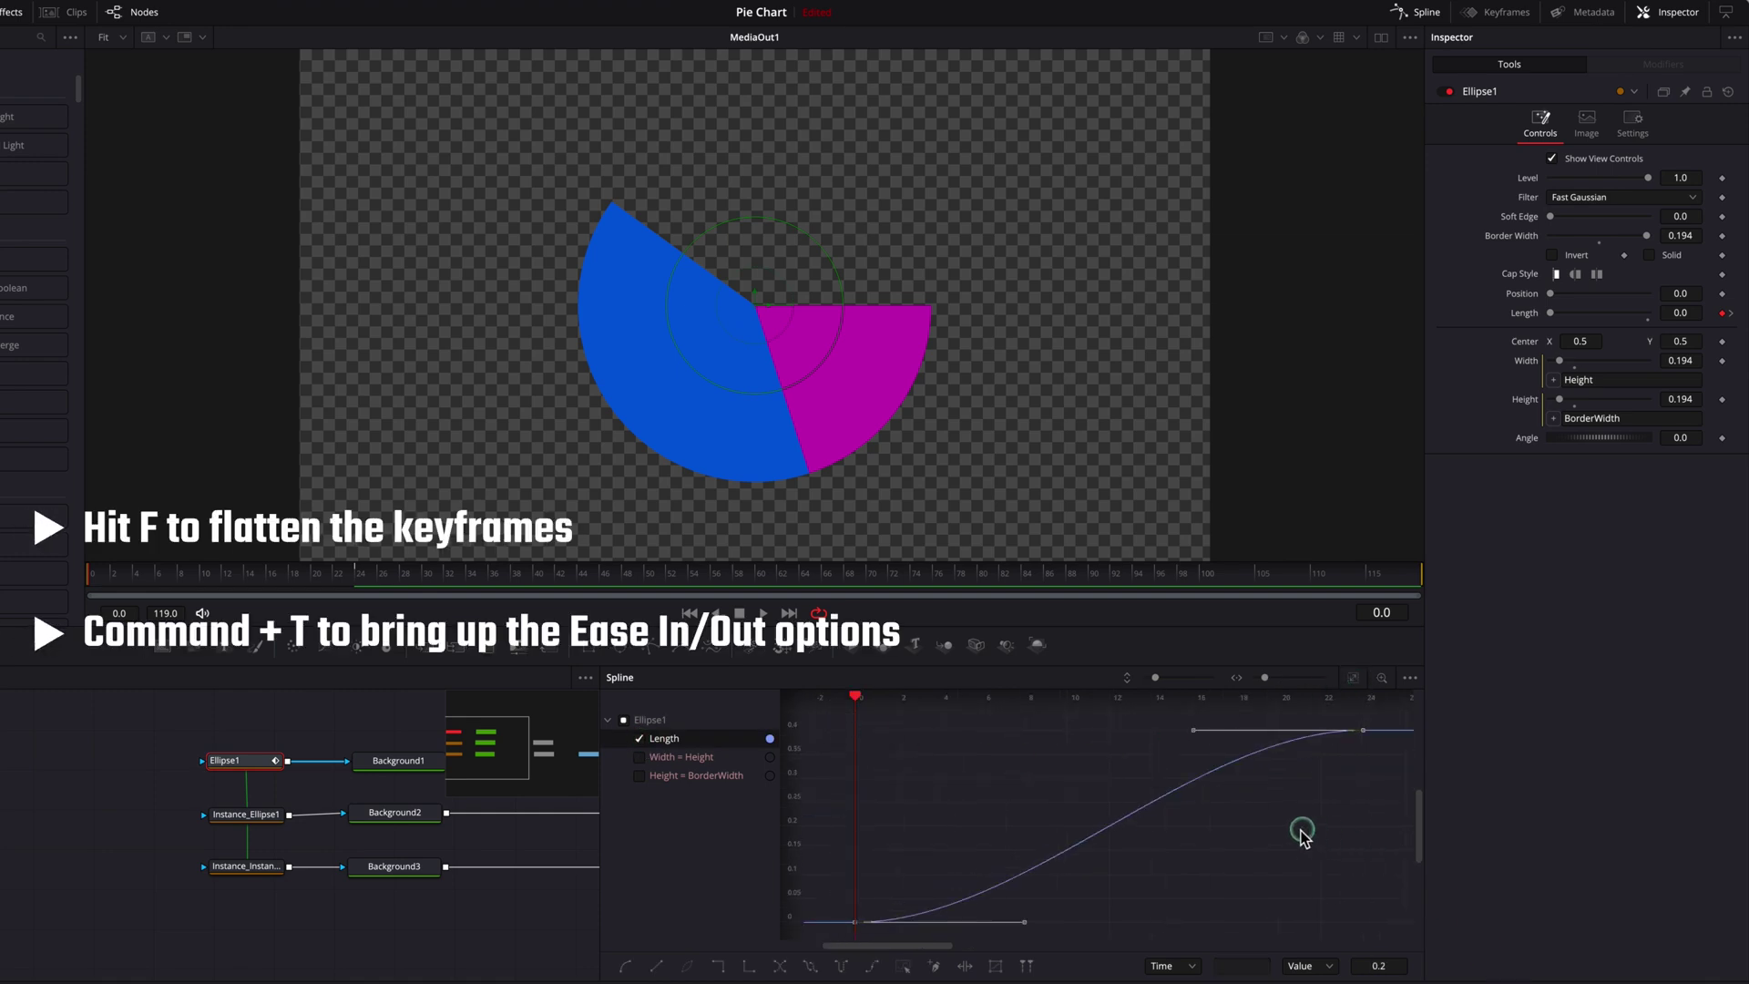
key(super+t)
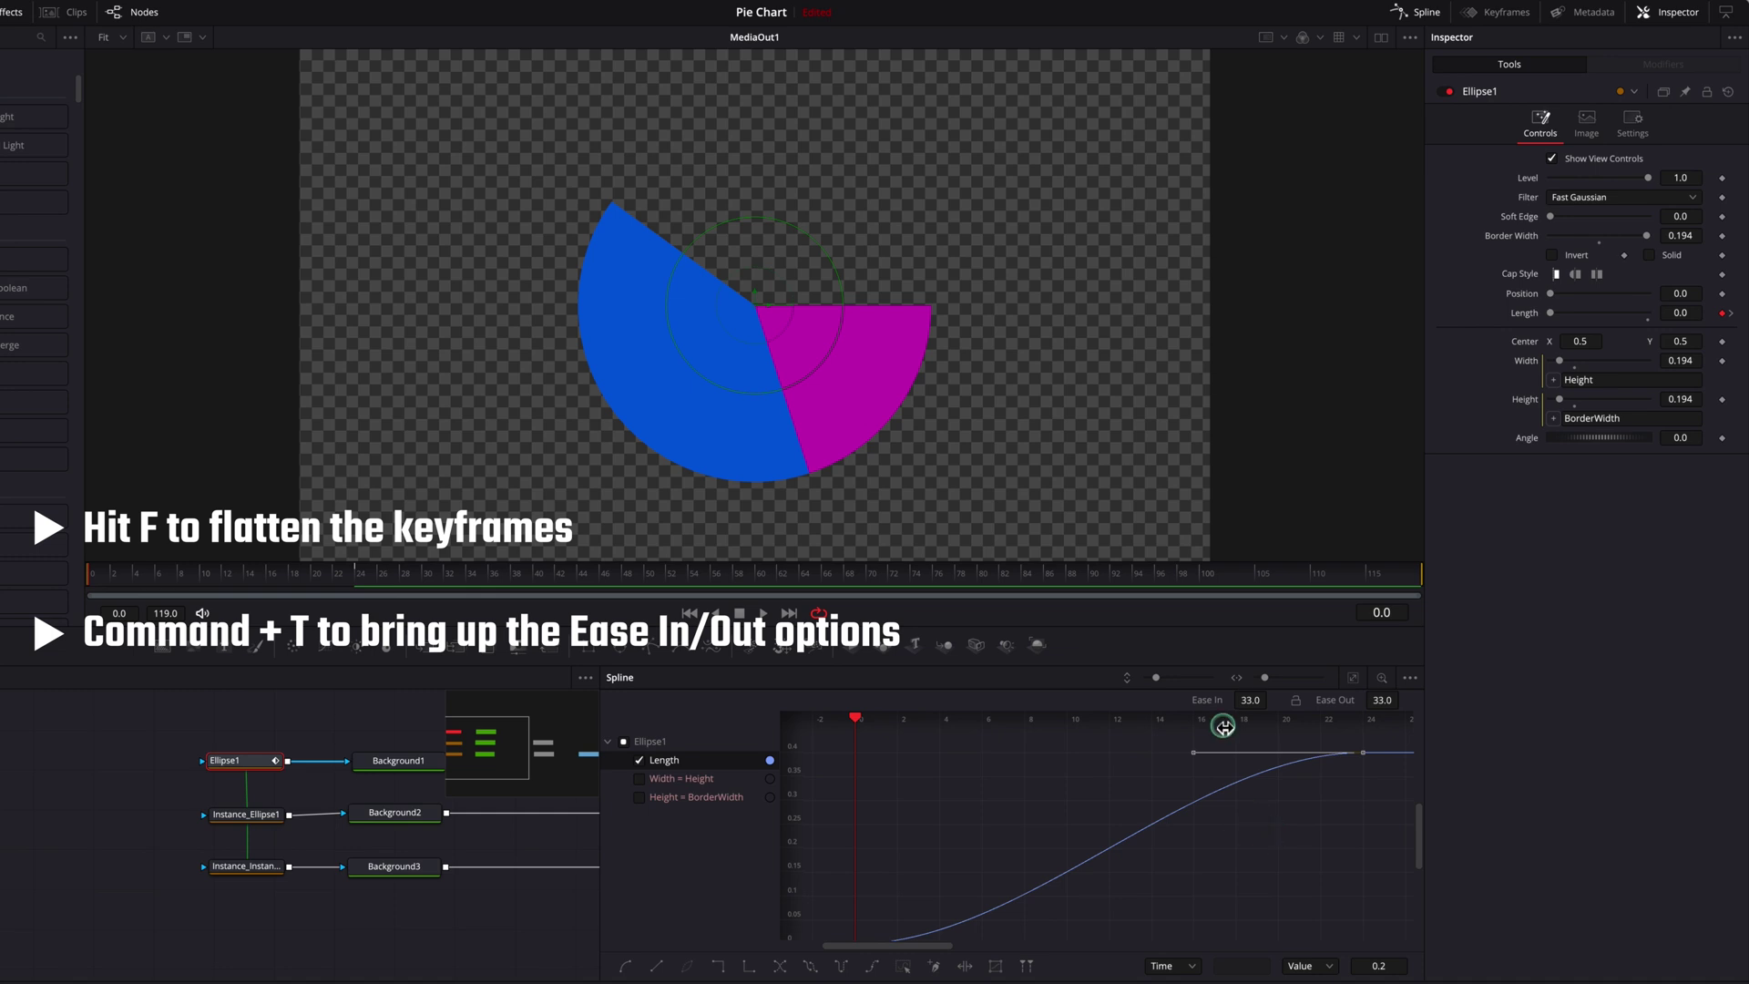
drag(1248, 701, 1710, 678)
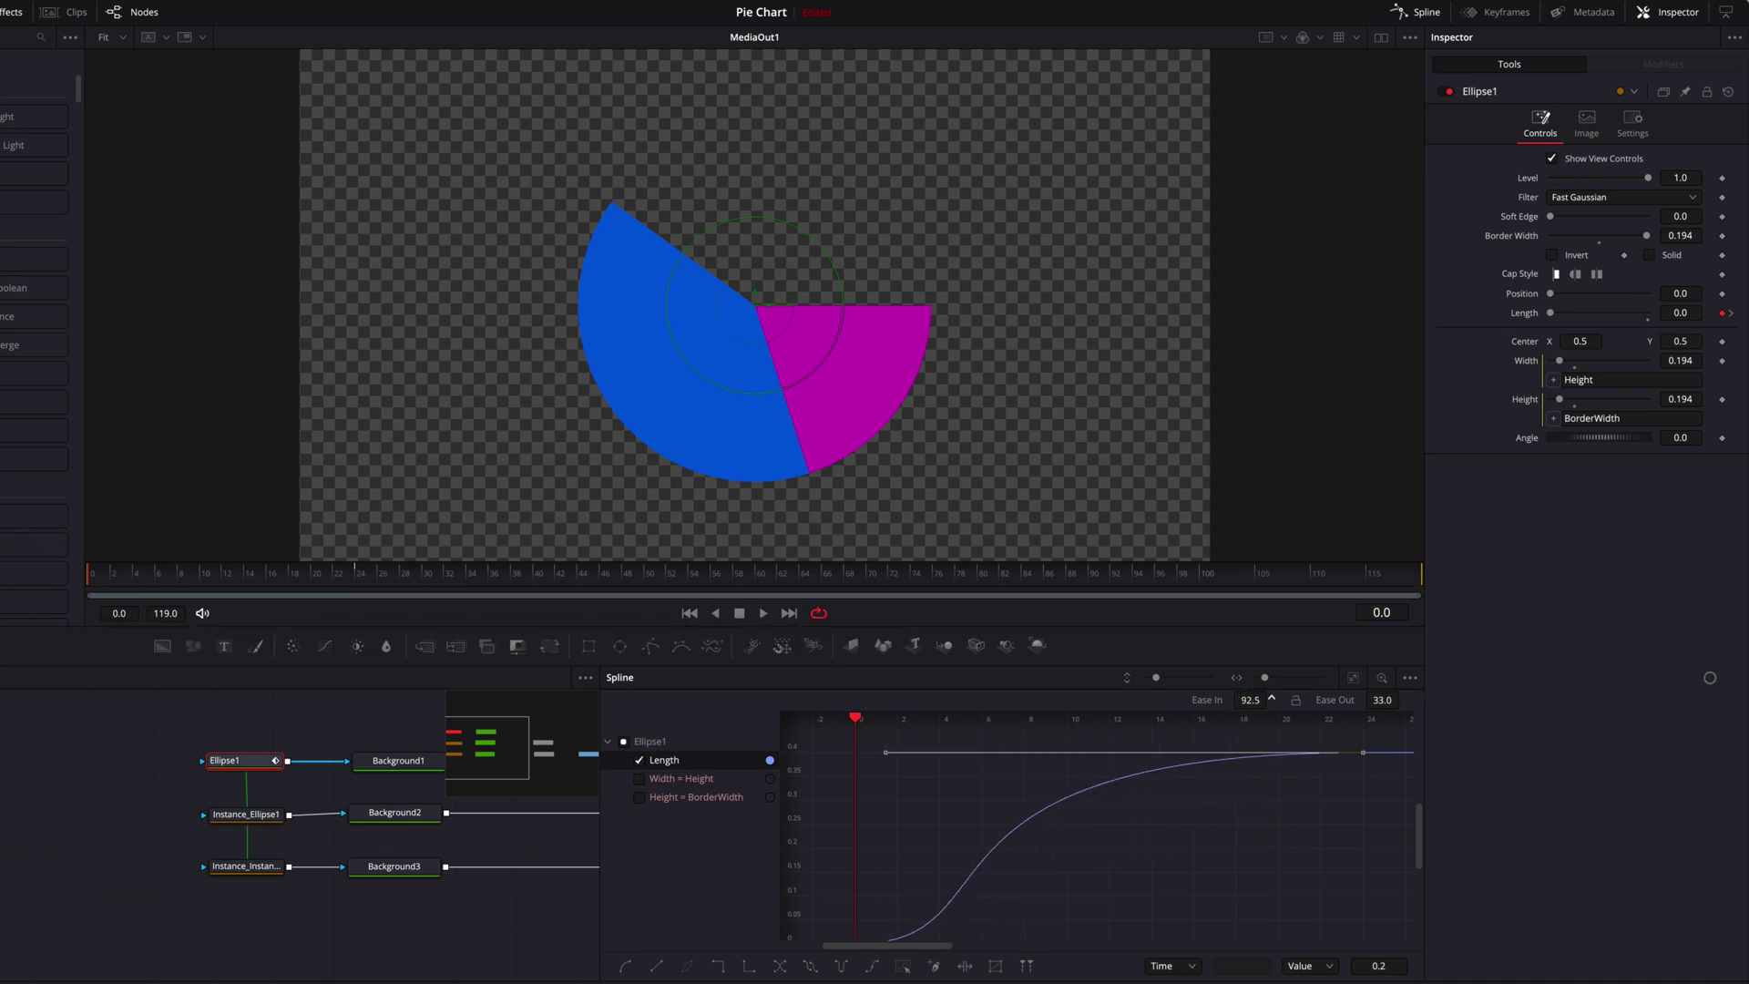
drag(1249, 699, 731, 538)
click(1423, 14)
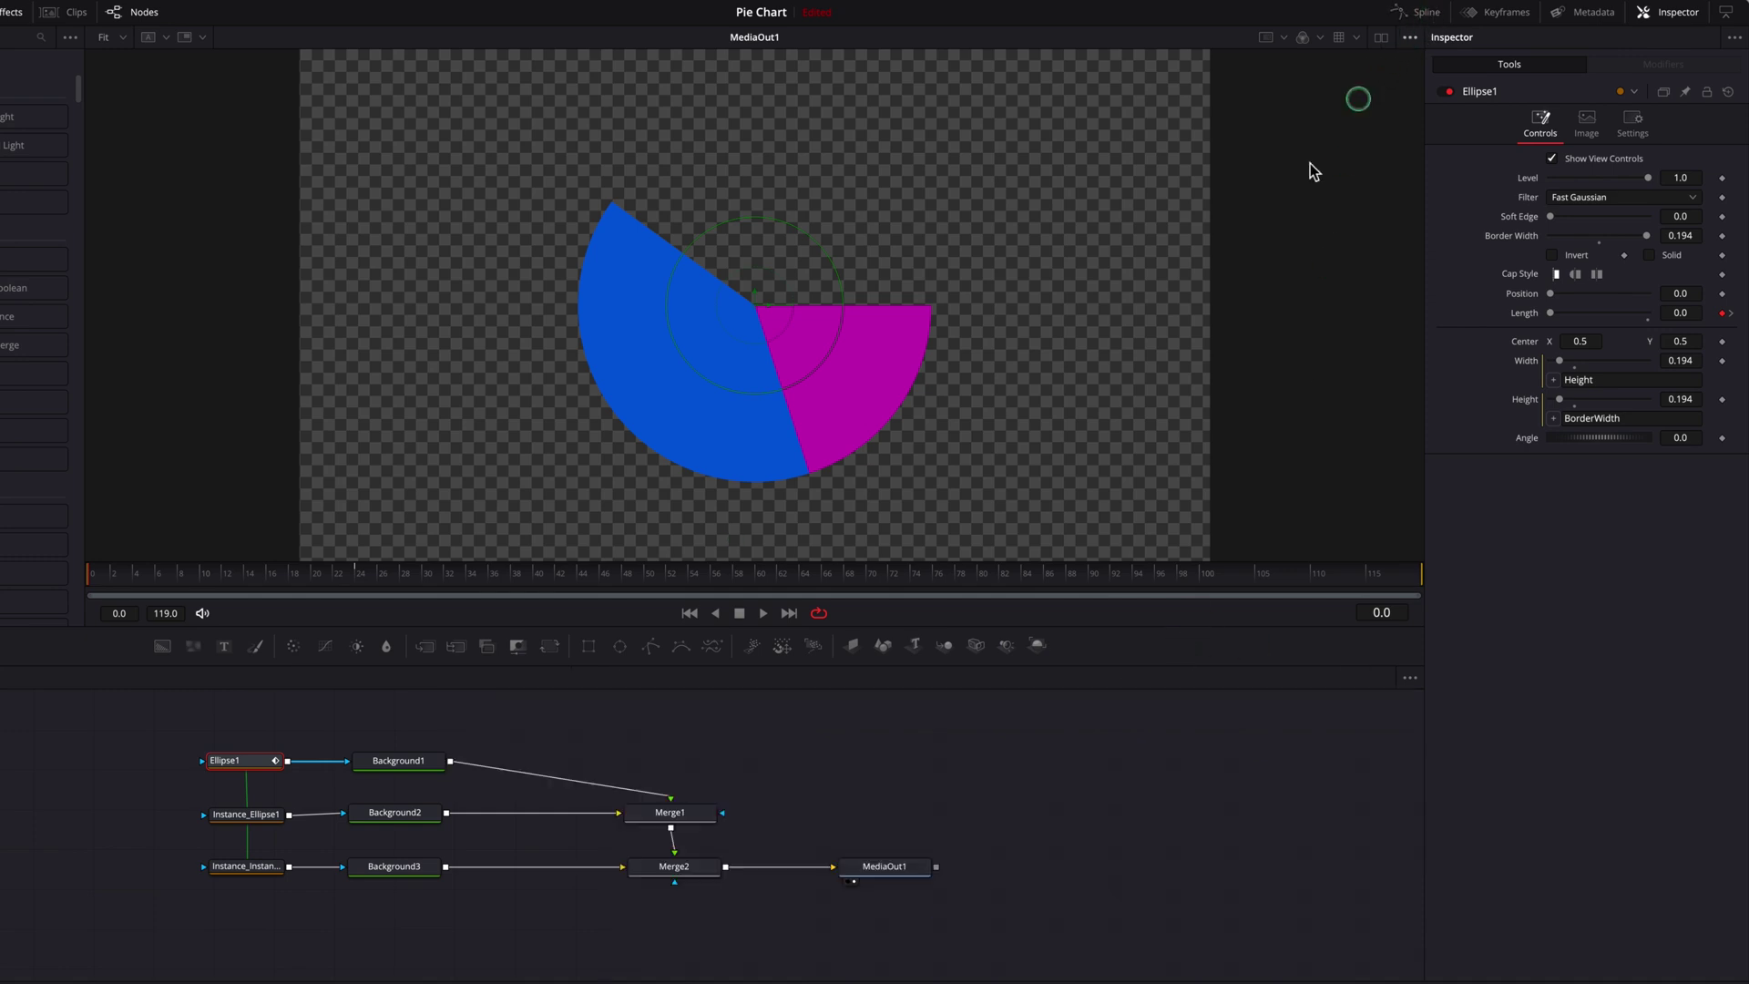
Animate Instance_Ellipse1's Position and Length with keyframes of 0.0 at frame 0 and 0.4 at frame 24.
drag(1087, 753, 1056, 755)
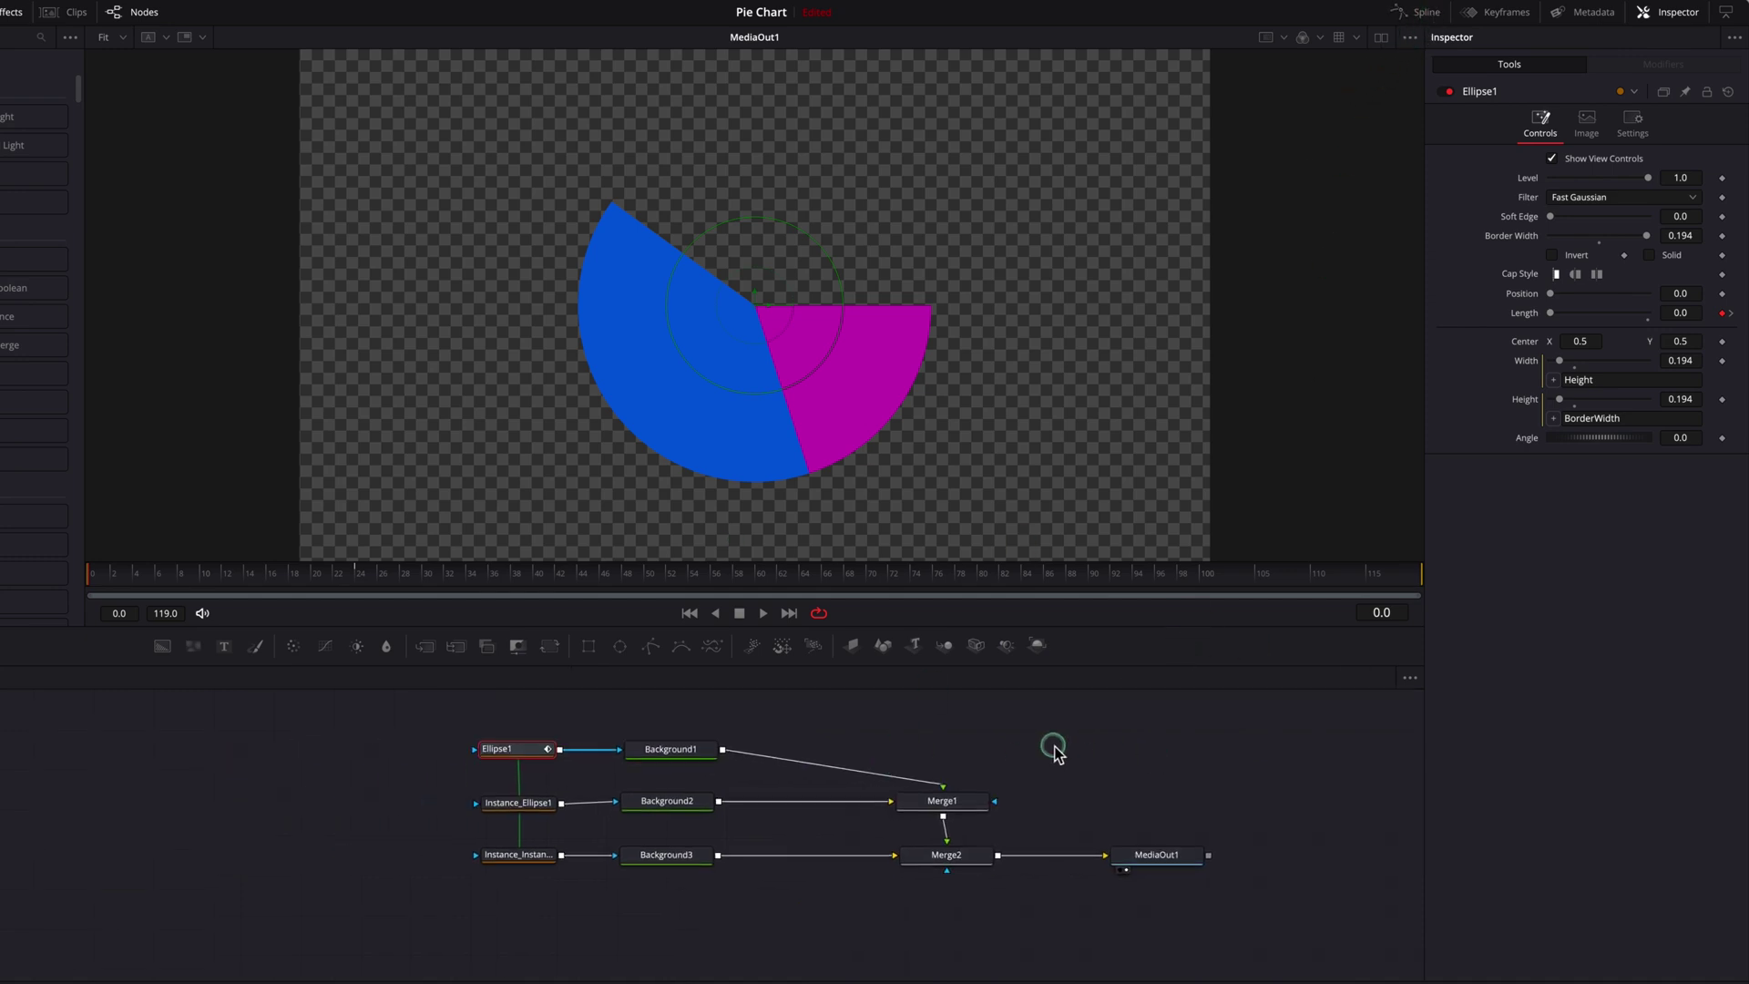
click(532, 812)
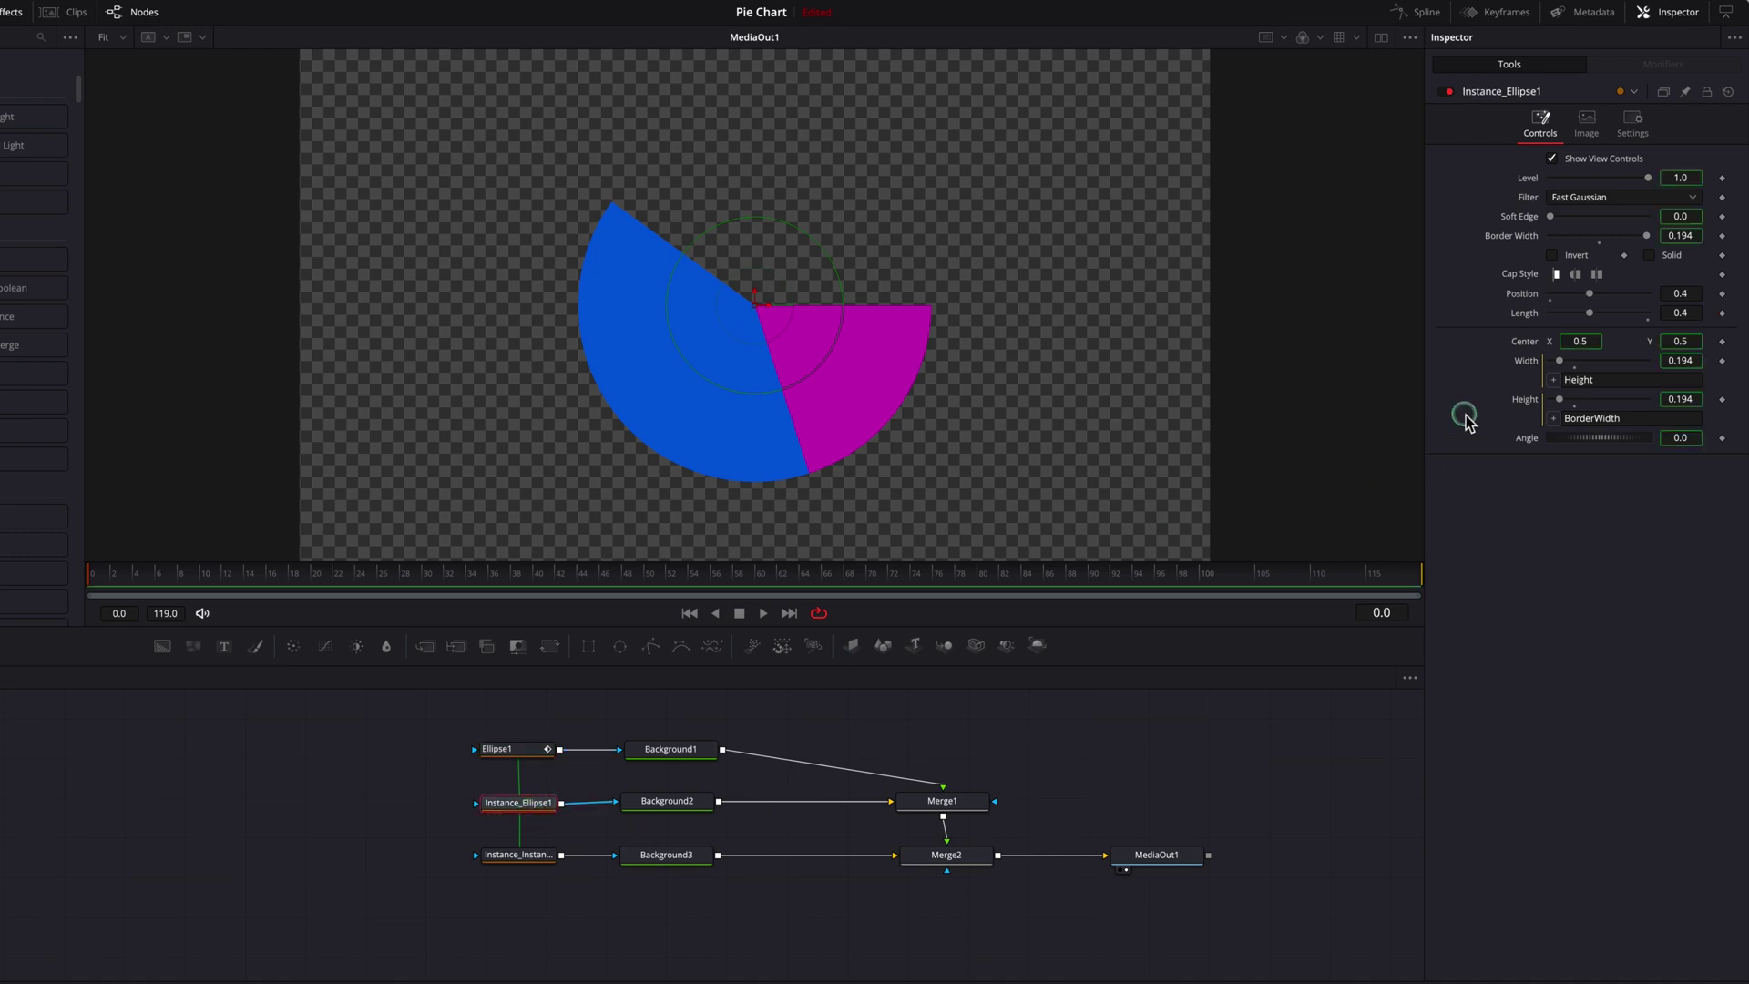
click(1721, 293)
click(1721, 312)
click(359, 575)
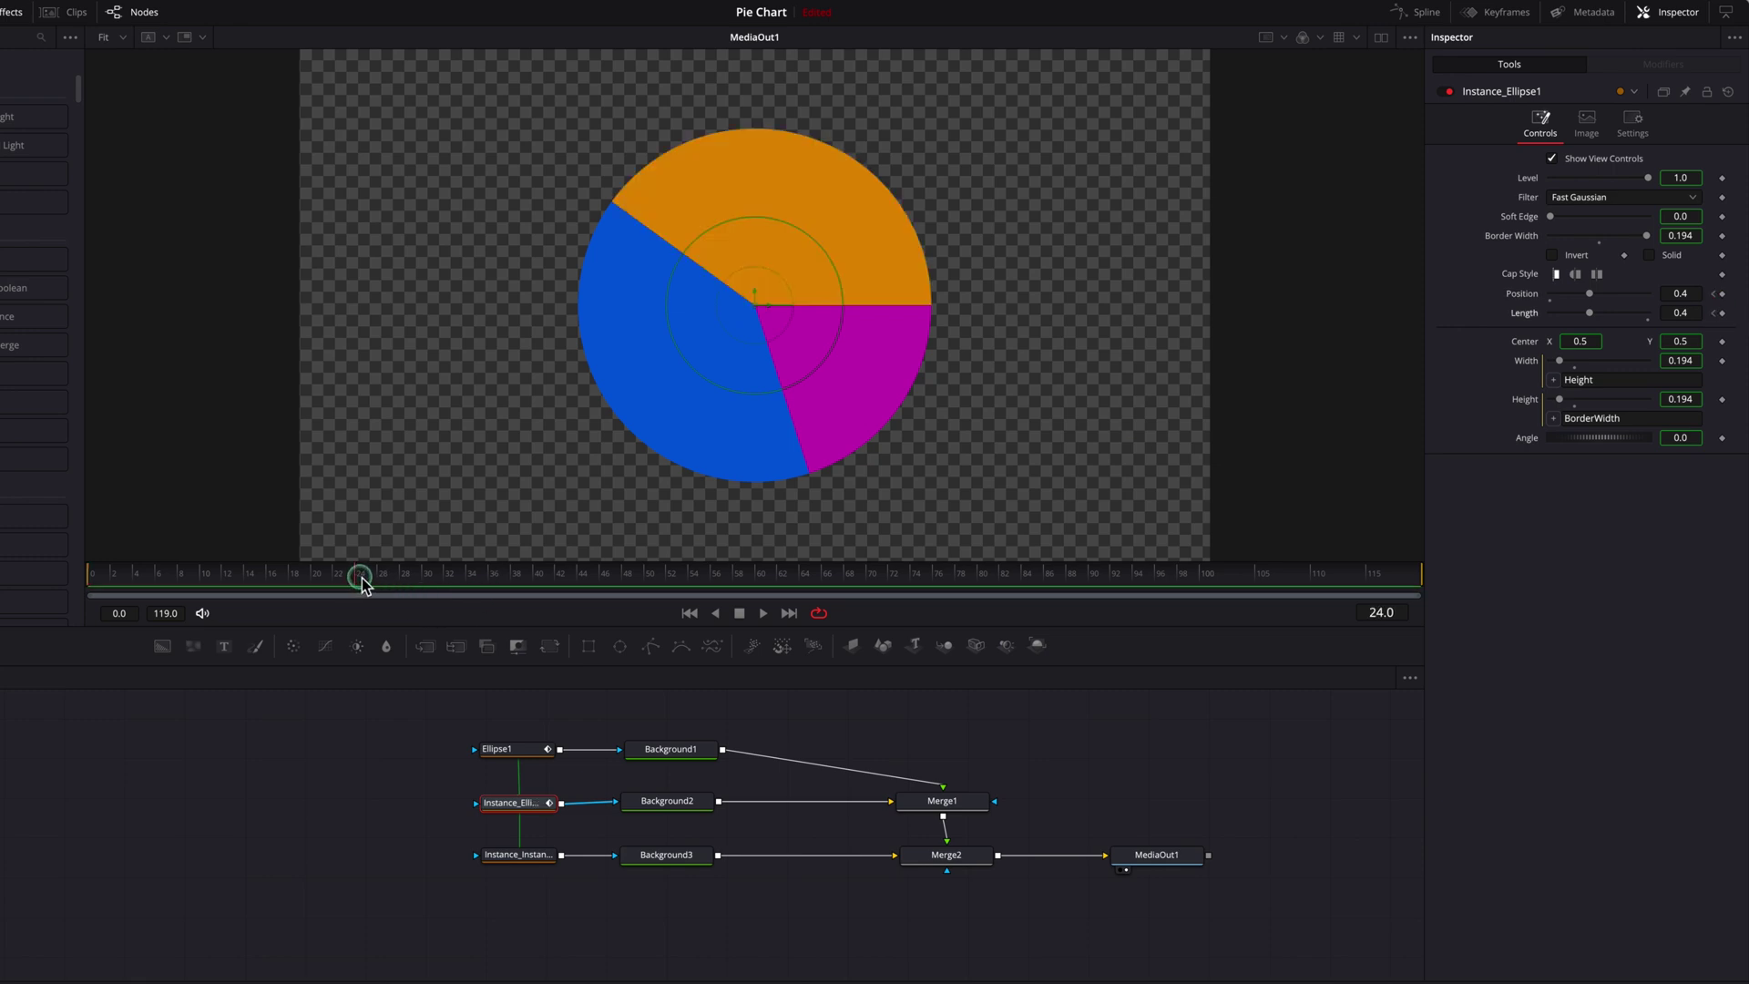
click(1721, 294)
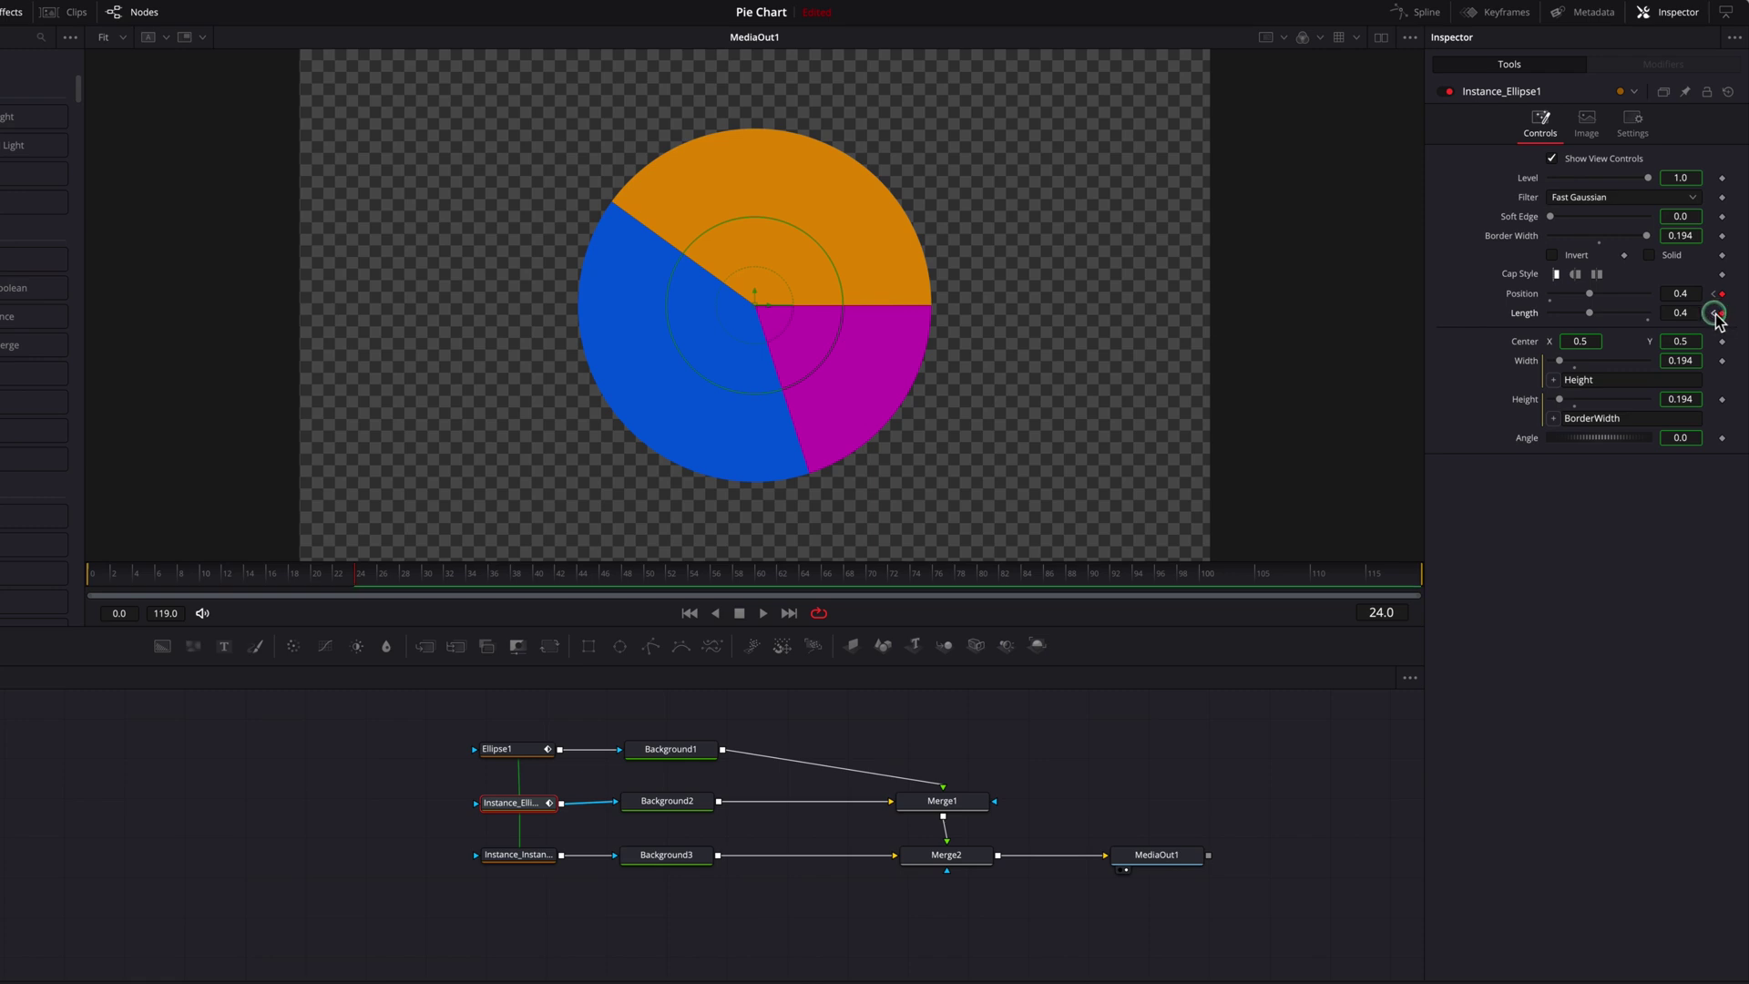
click(1714, 313)
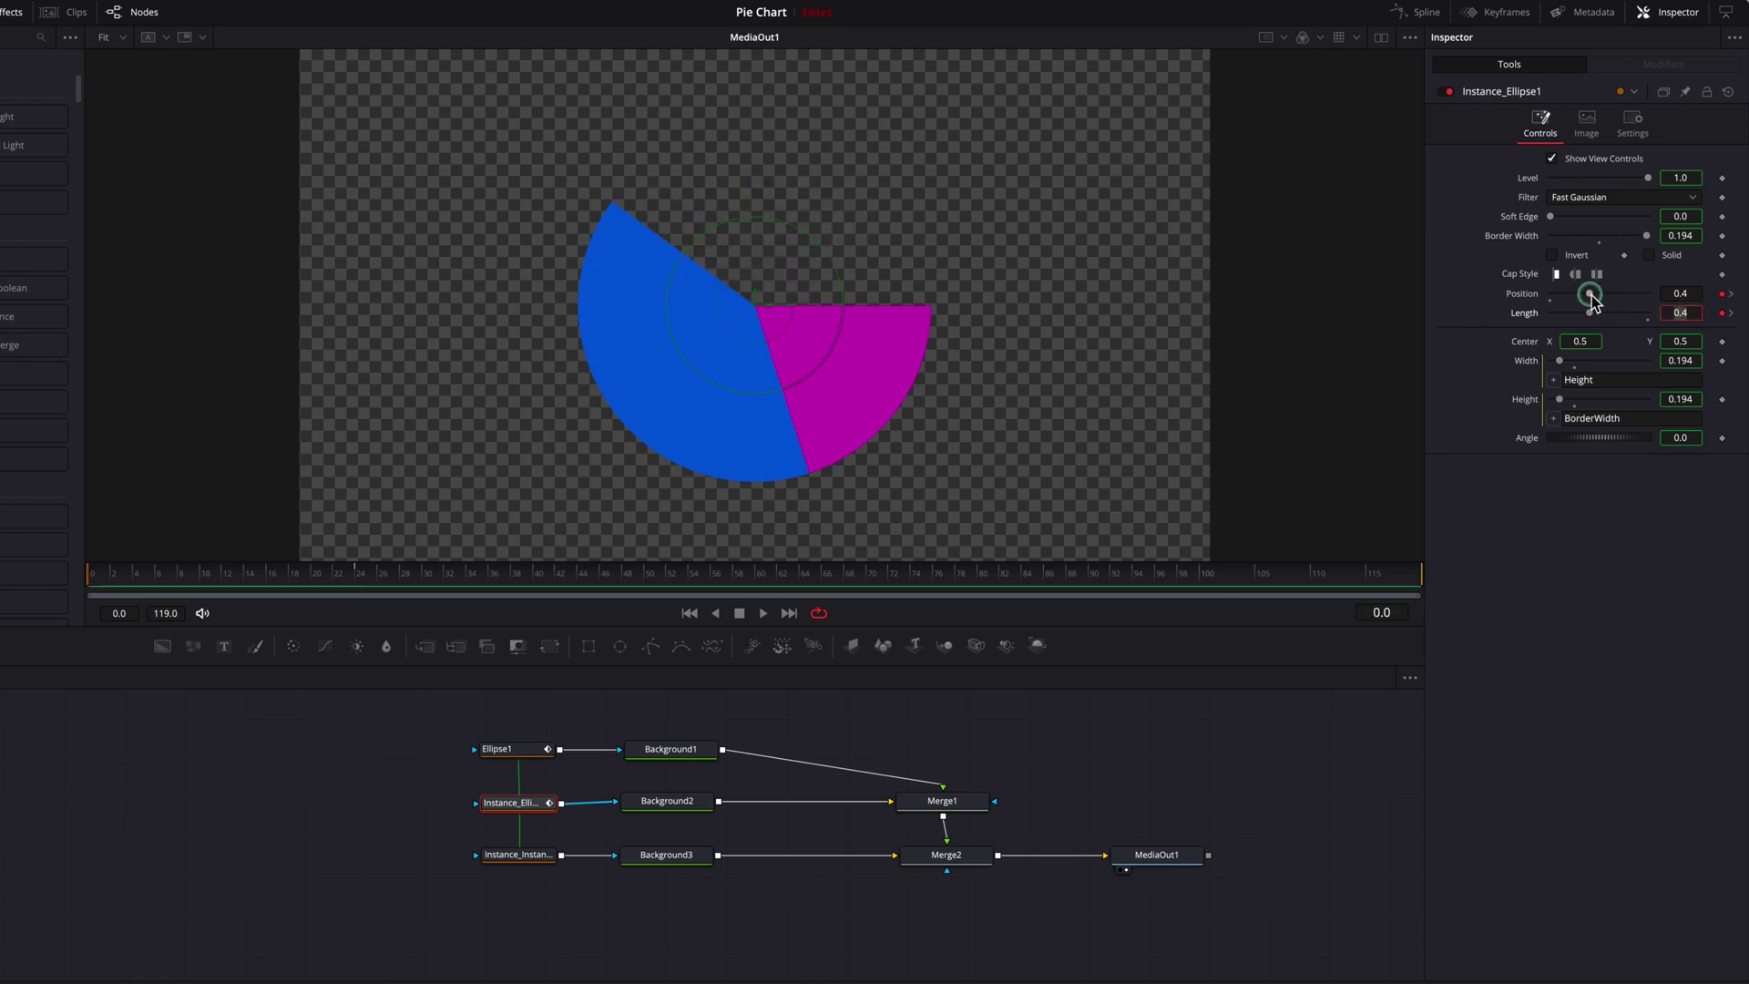
drag(1589, 293, 1544, 315)
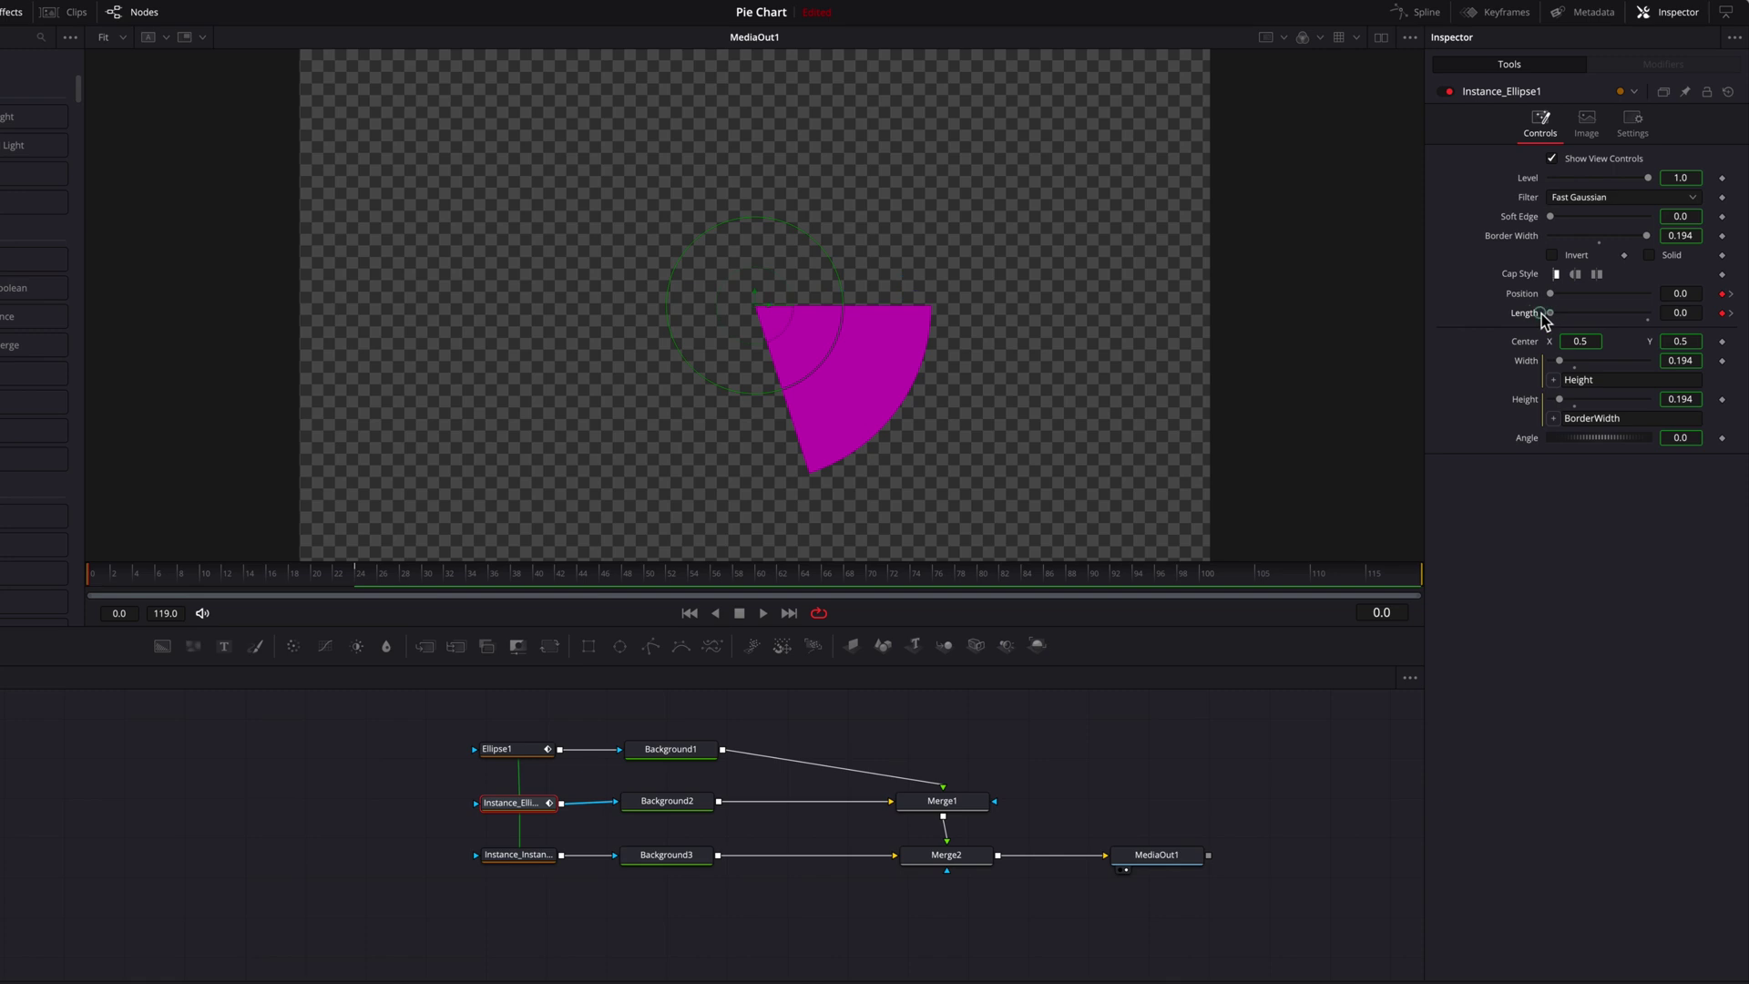
Smooth Instance_Ellipse1's Position and Length curves in the Spline editor with an Ease In of 100.0, closing the editor when done.
click(1425, 14)
click(935, 767)
click(1355, 678)
click(1235, 724)
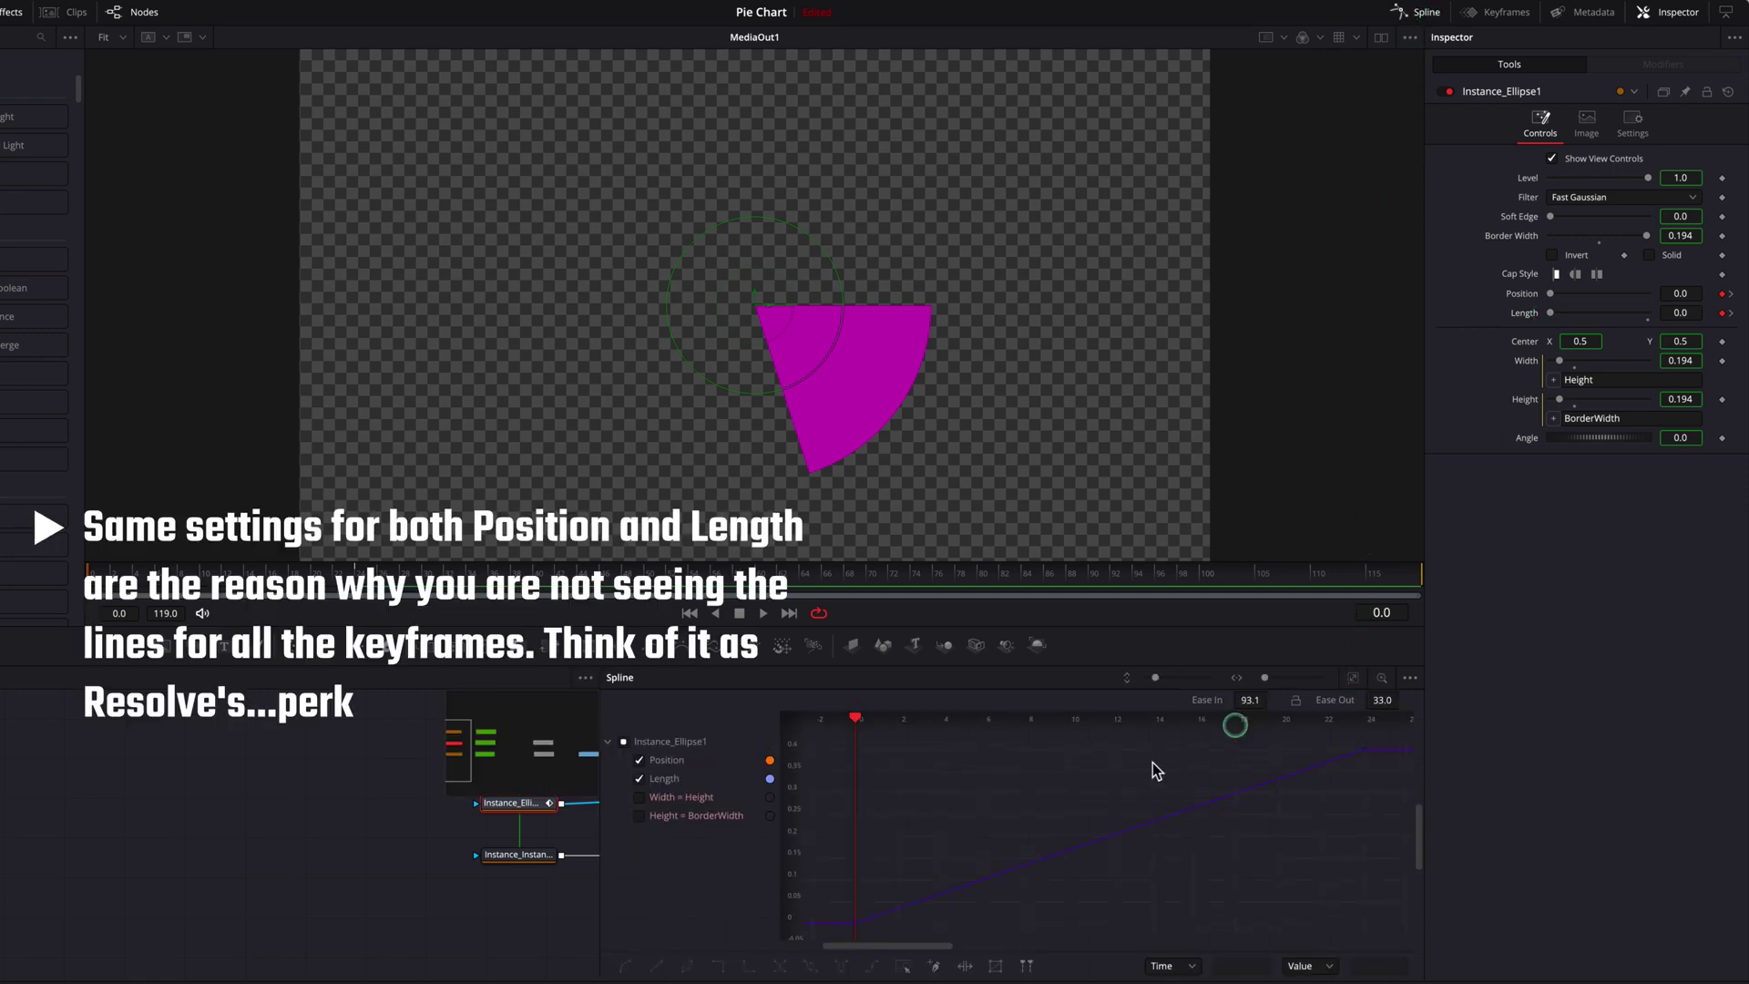
key(ctrl+a)
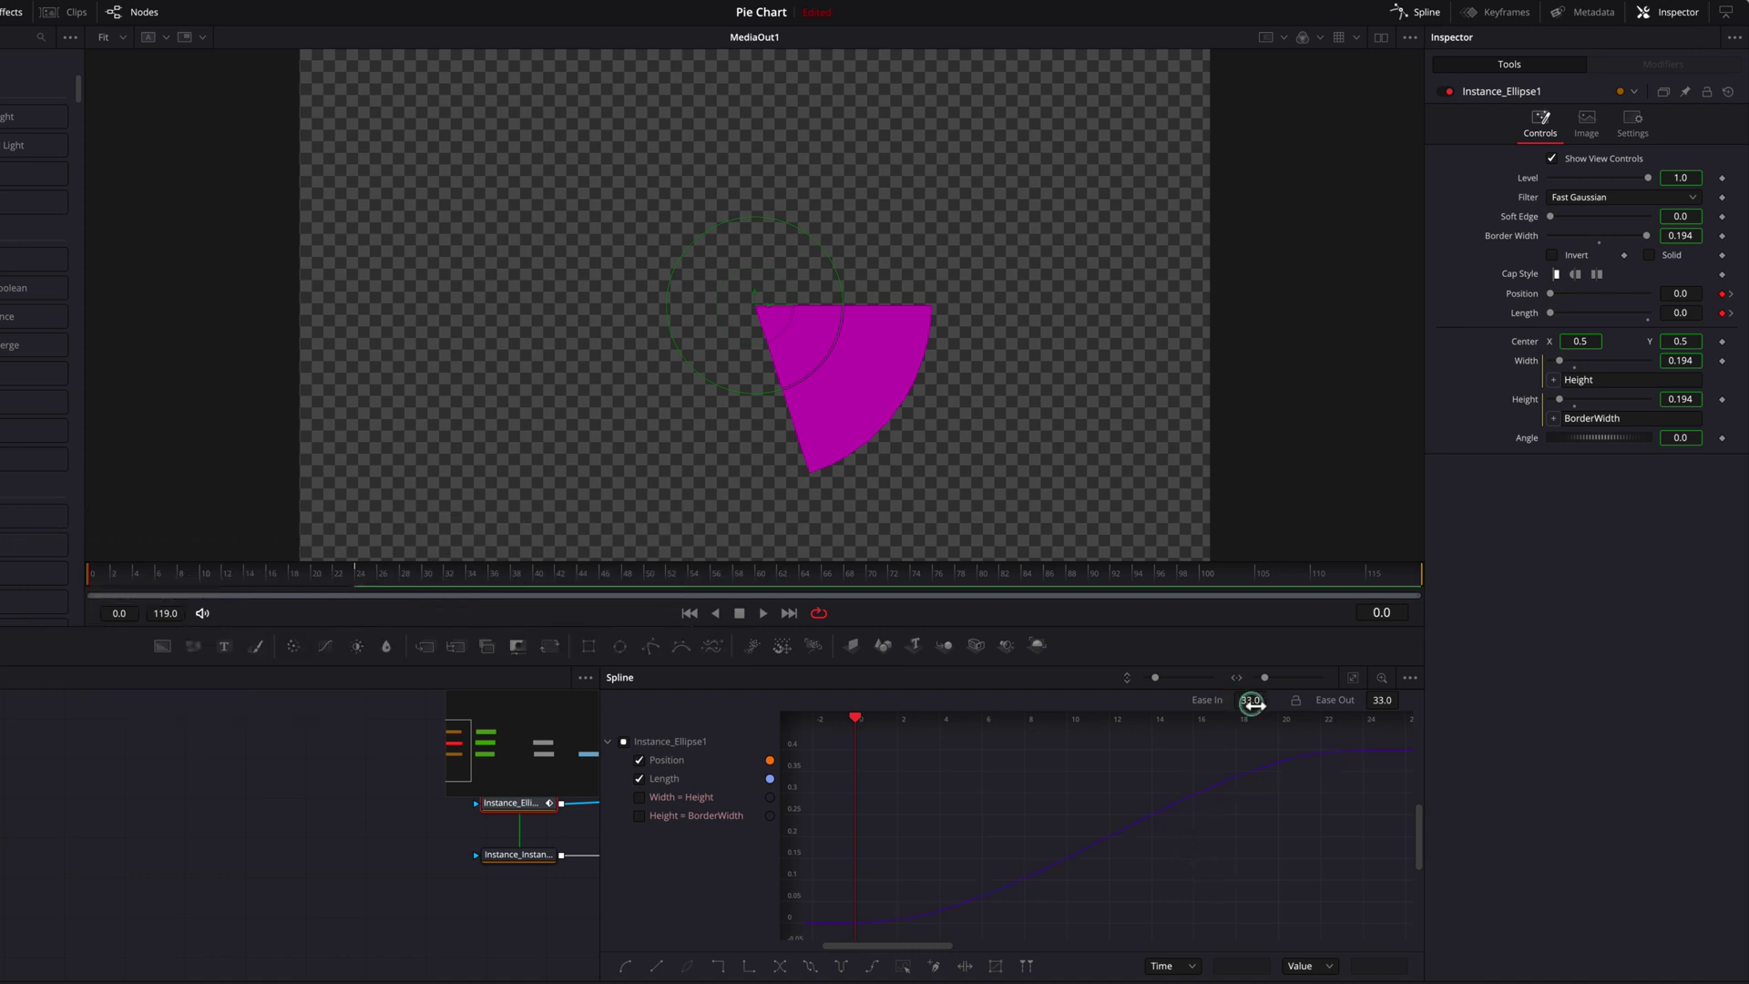
drag(1251, 700, 1428, 700)
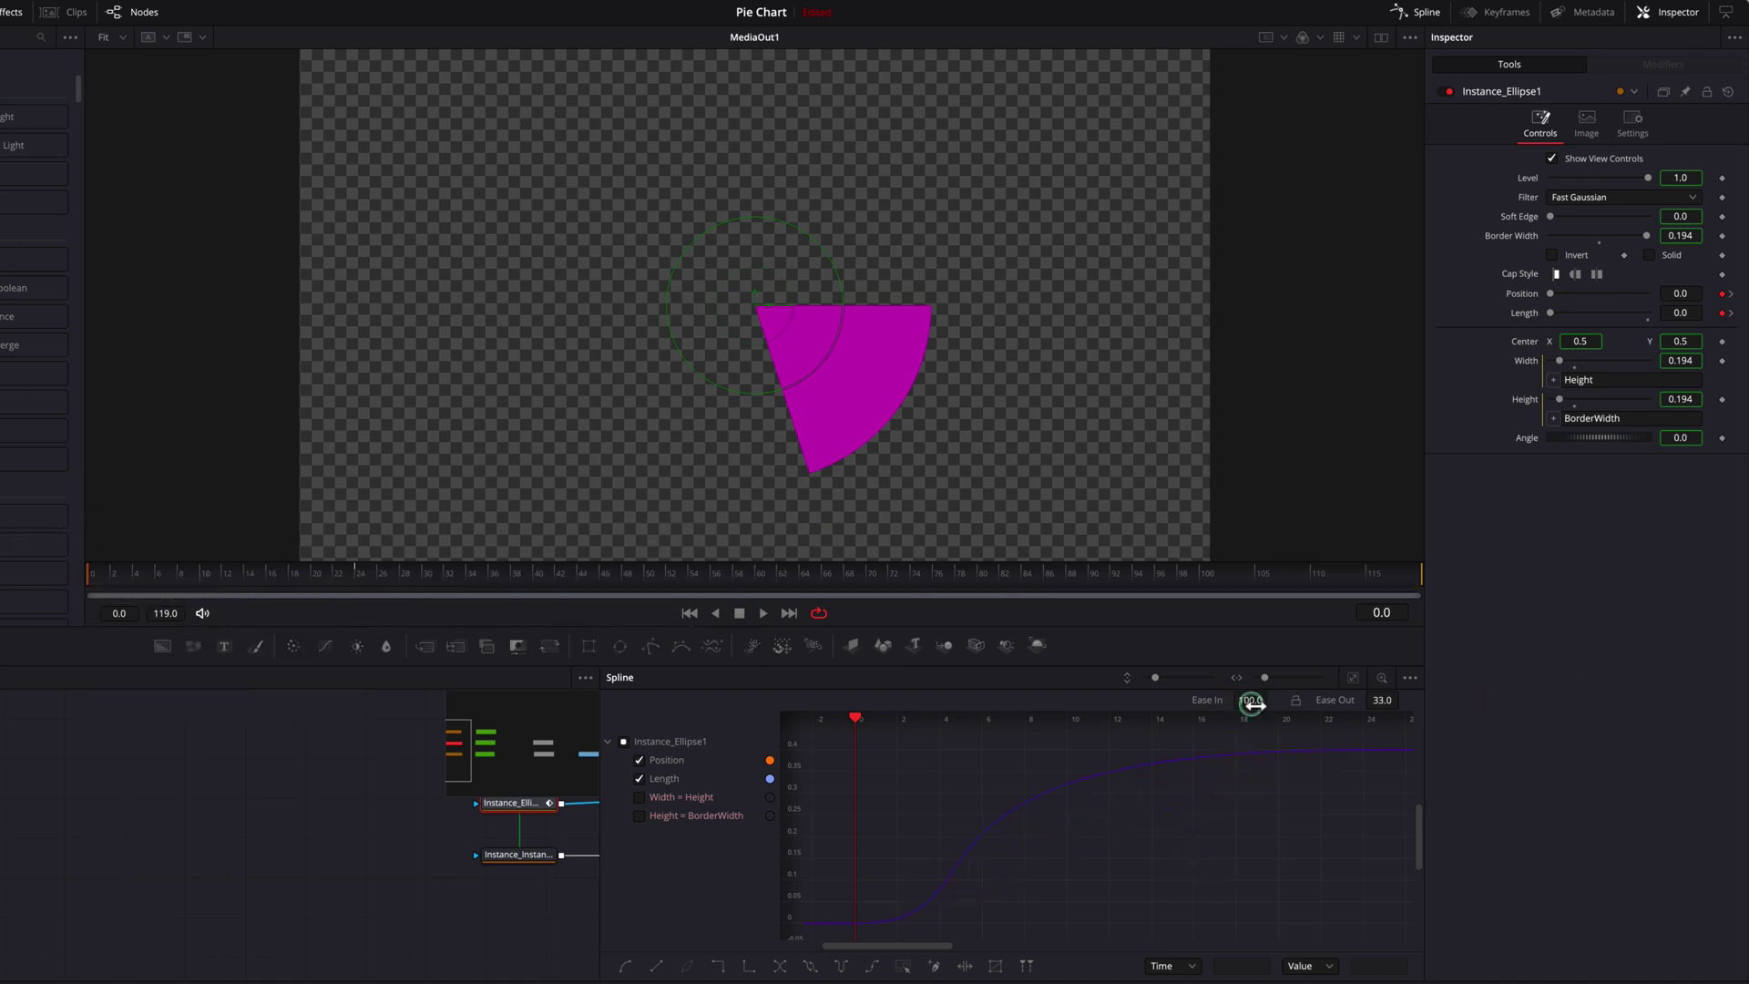
click(1427, 15)
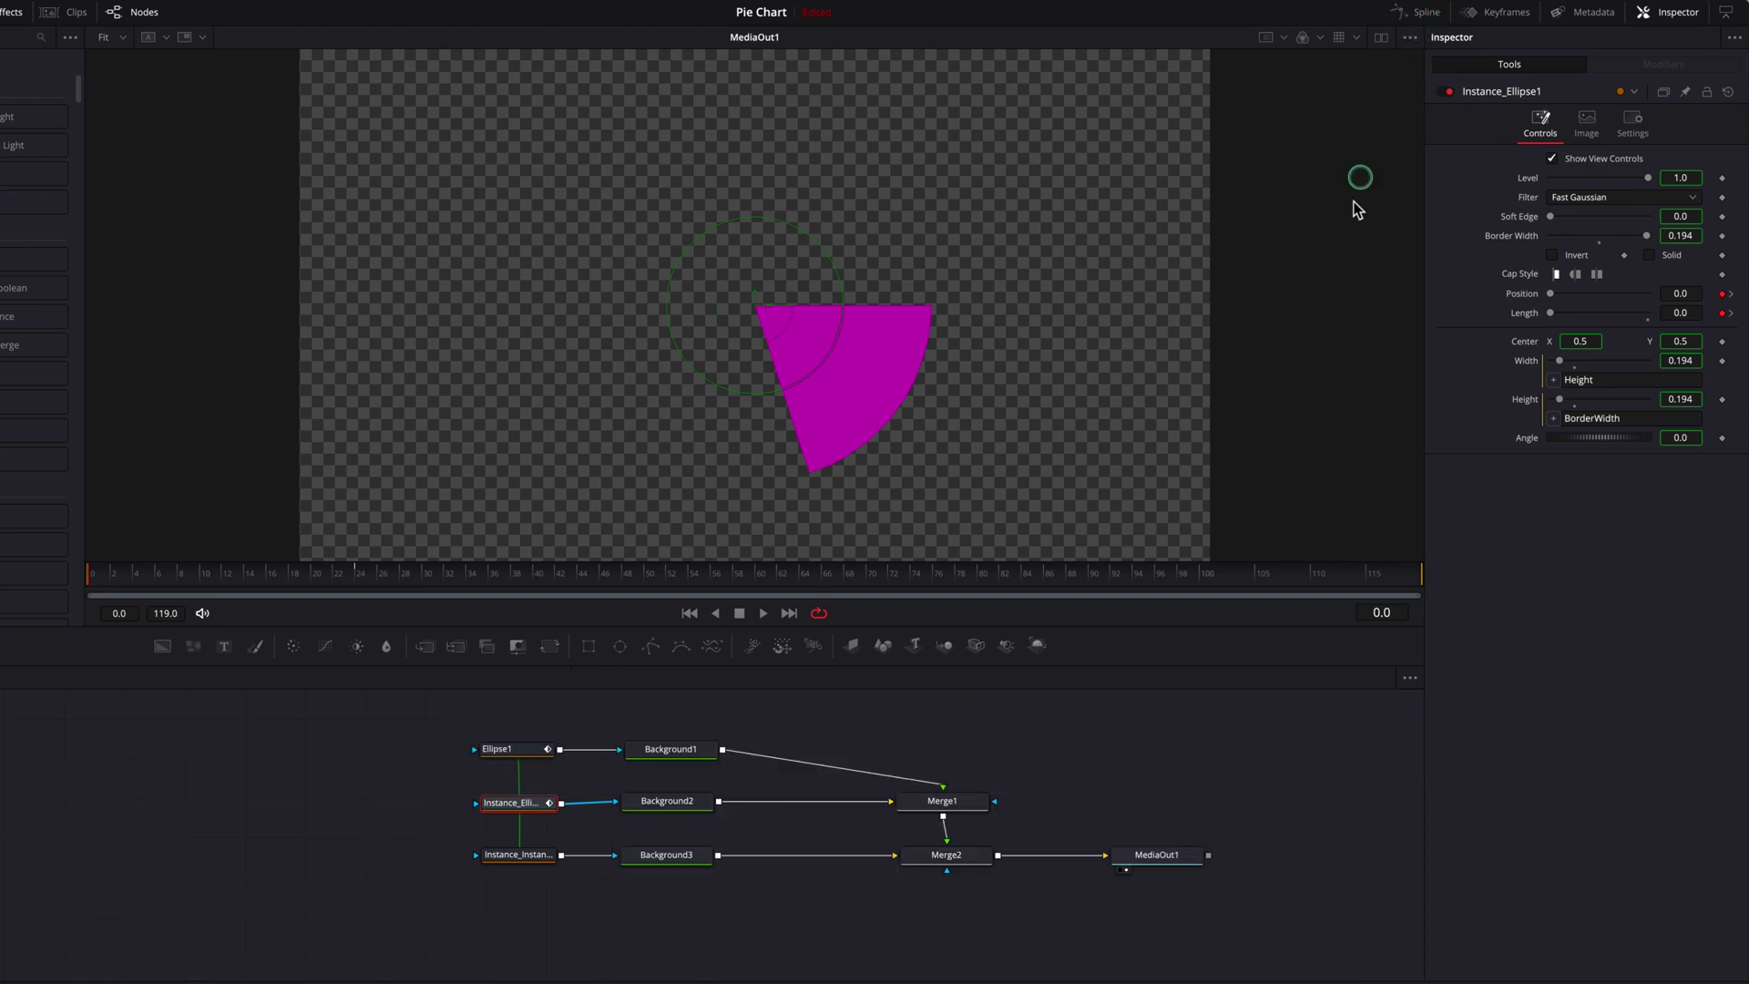
Keyframe Instance_Instance_Ellipse1's Position from 0.0 at frame 0 to 0.8 at frame 24, and its Length from 0.0 to 0.2.
click(536, 858)
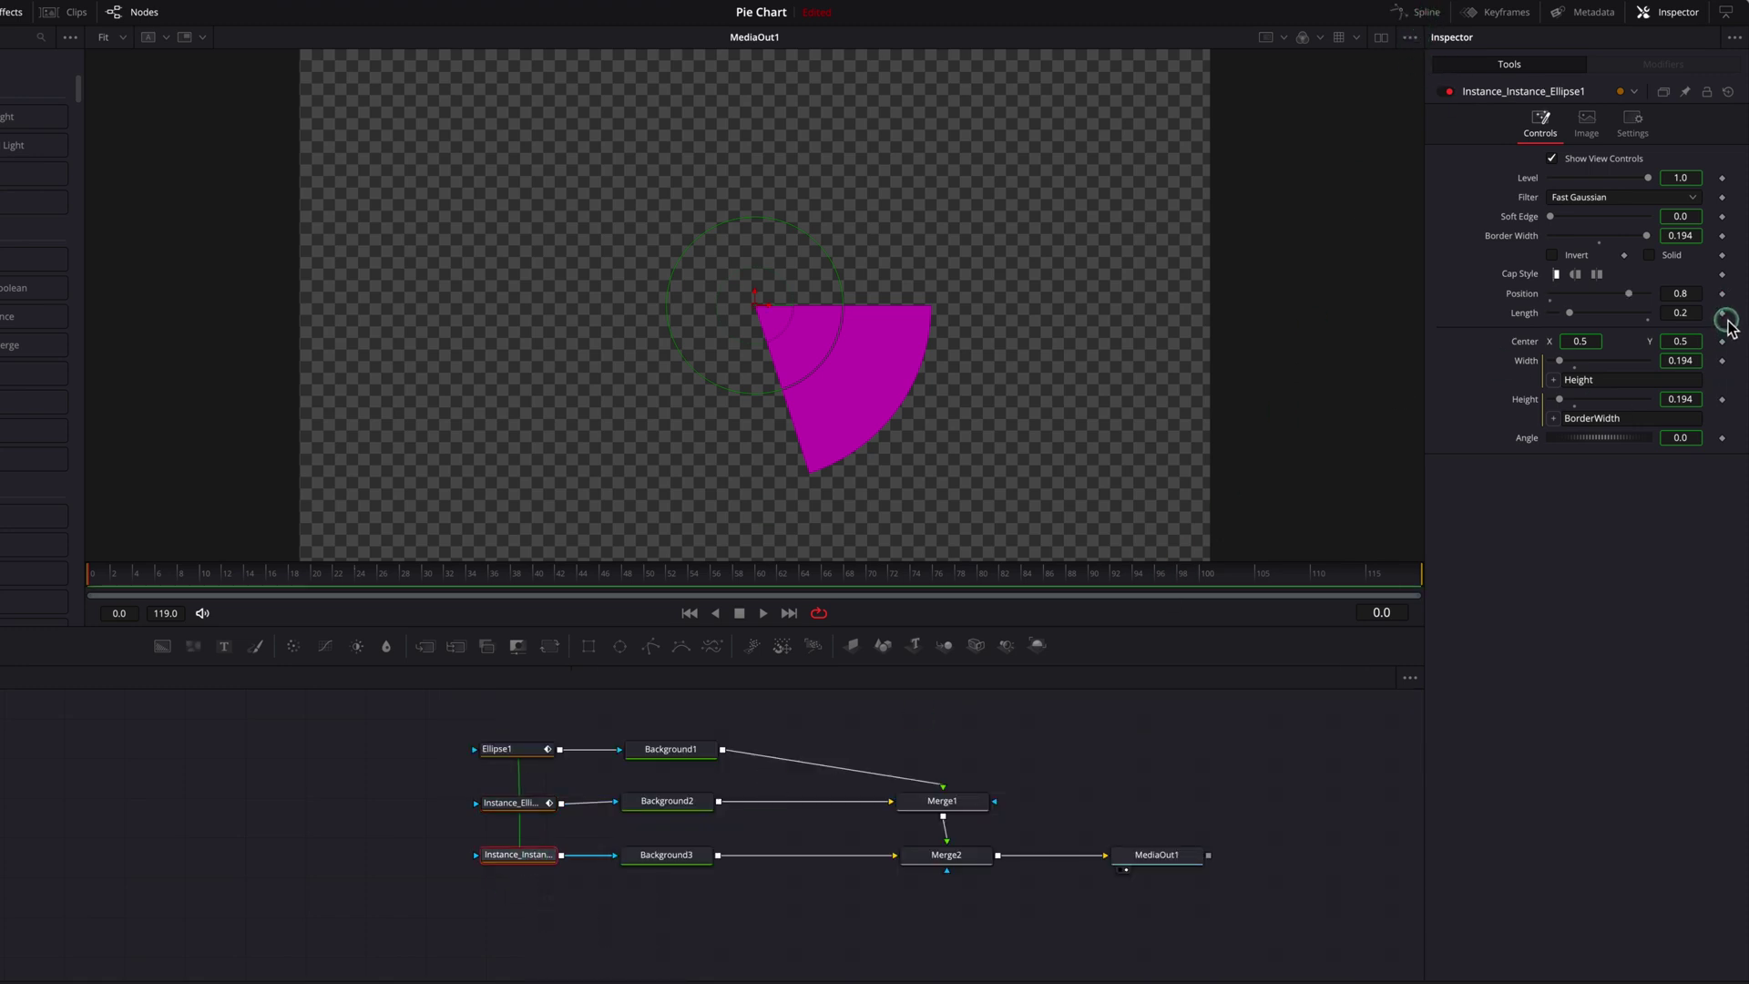
click(1723, 314)
click(356, 577)
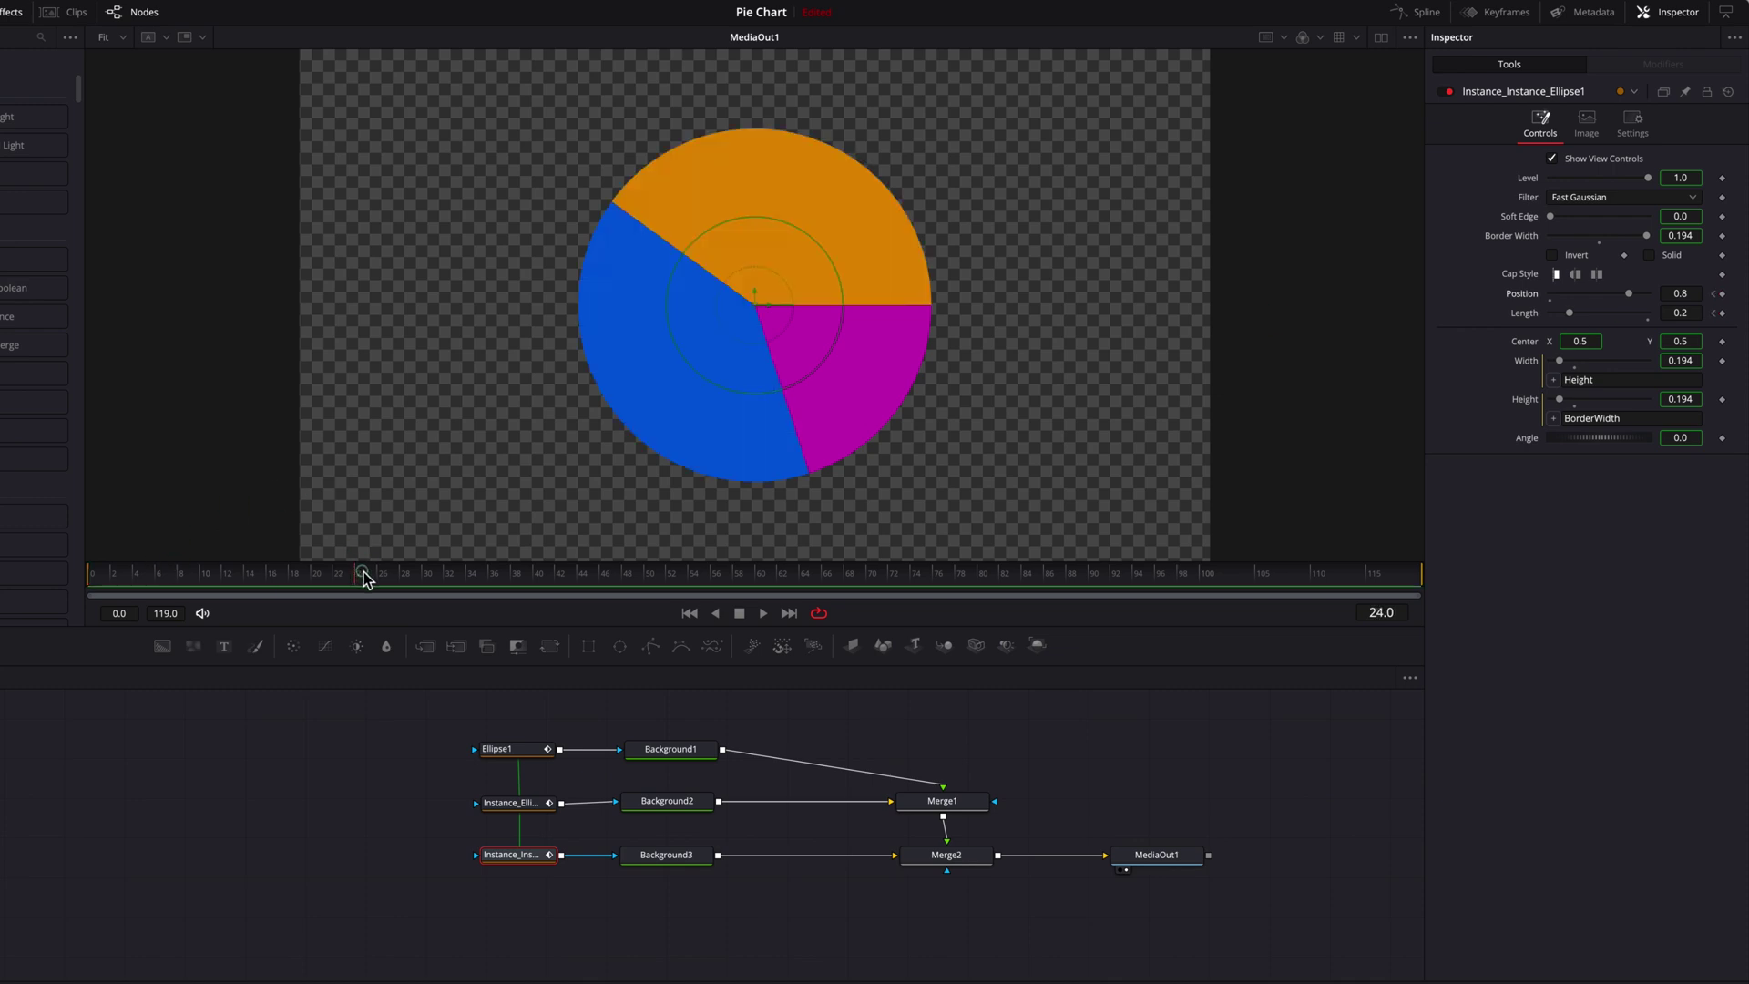
click(1729, 360)
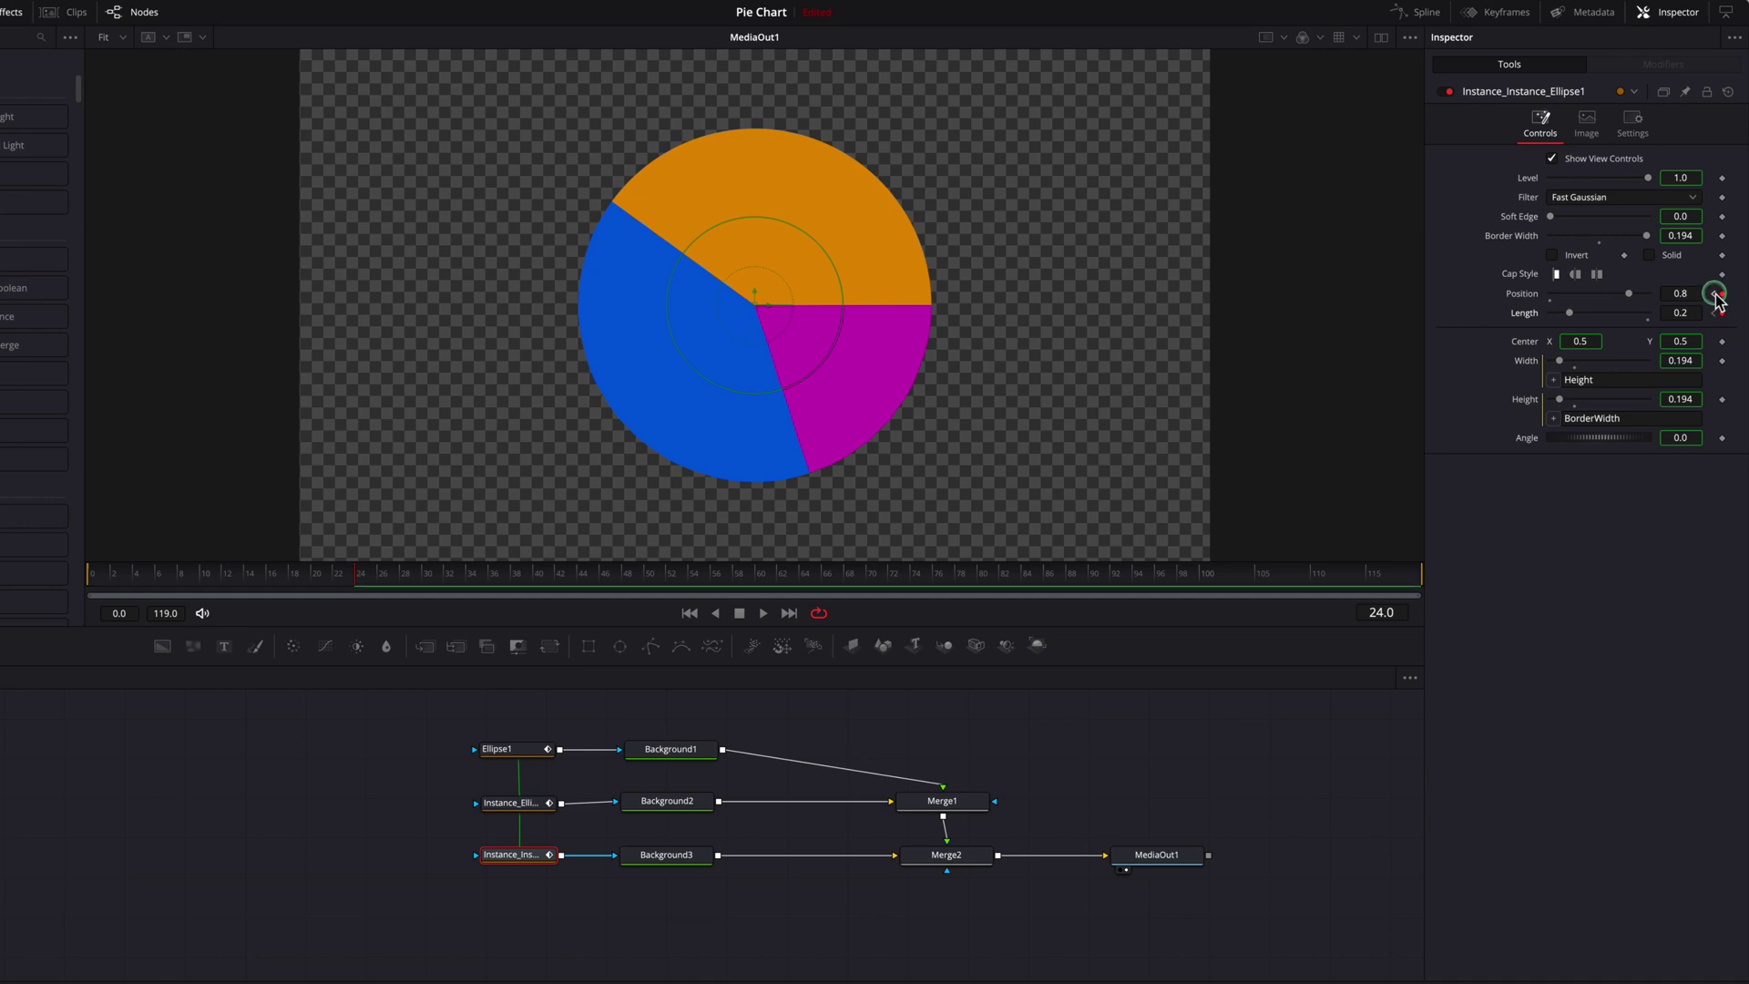
key(Home)
drag(1629, 293, 1536, 317)
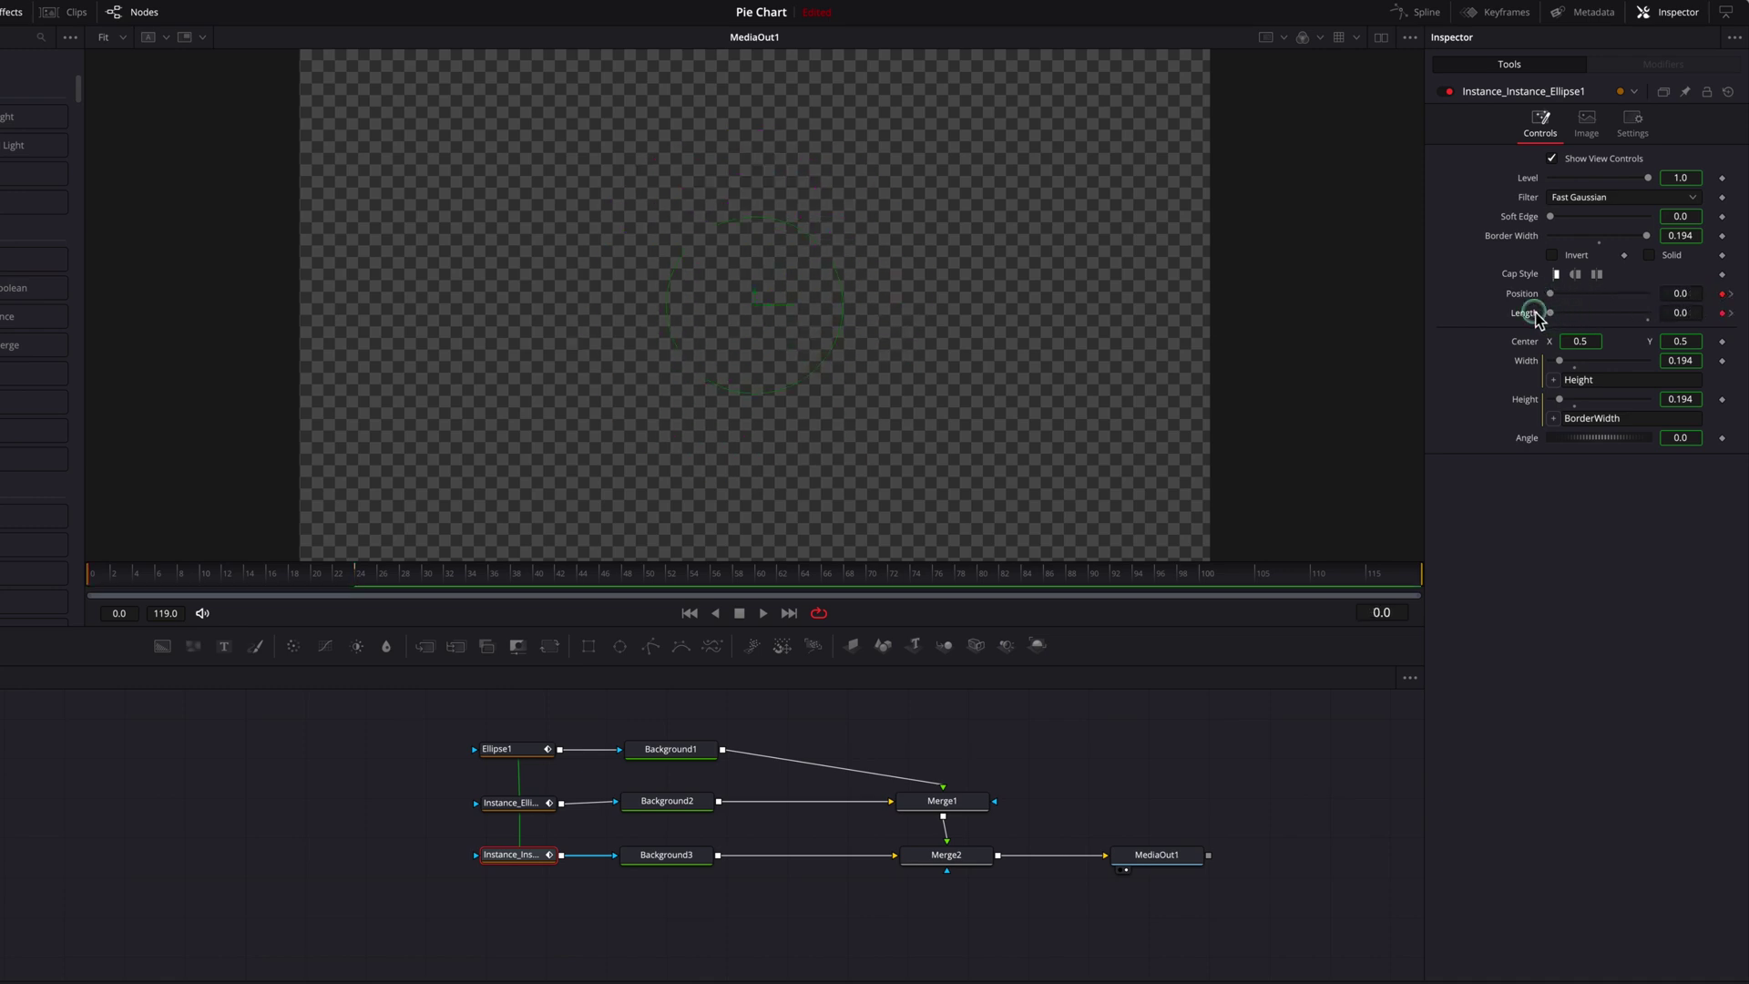
Smooth Instance_Instance_Ellipse1's Position and Length curves in the Spline editor with an Ease In of 90.3, closing the editor when done.
click(1425, 15)
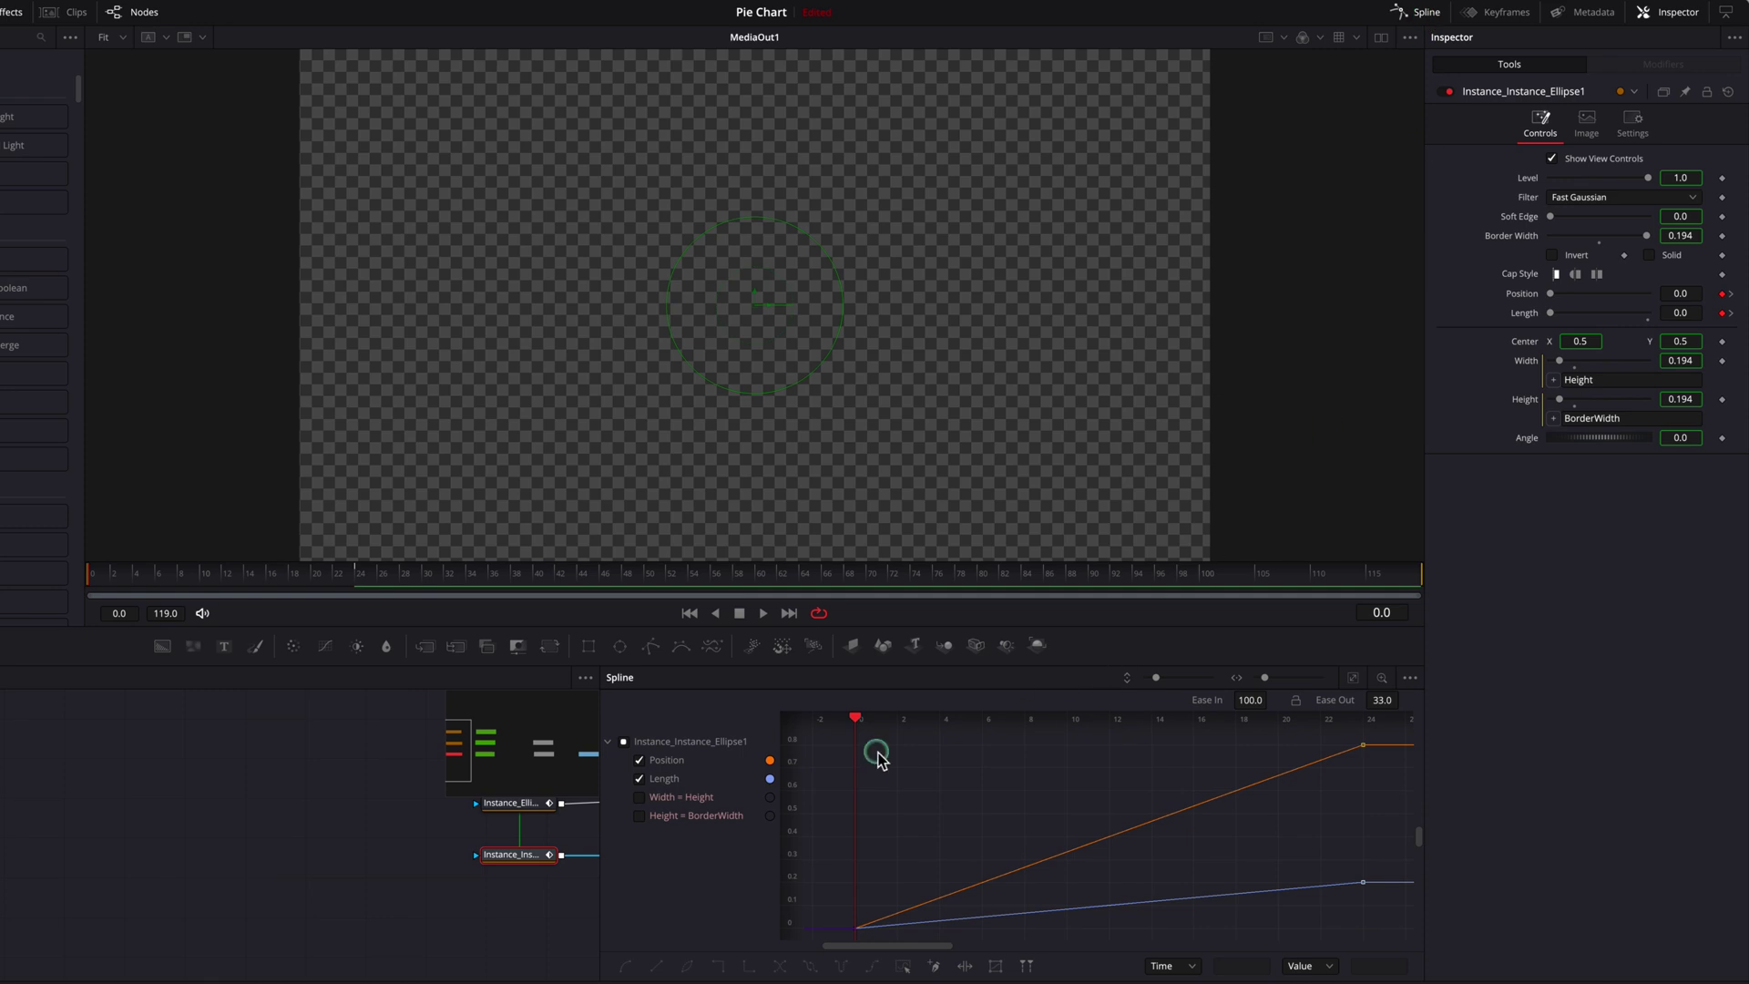
click(1354, 679)
key(ctrl+a)
key(s)
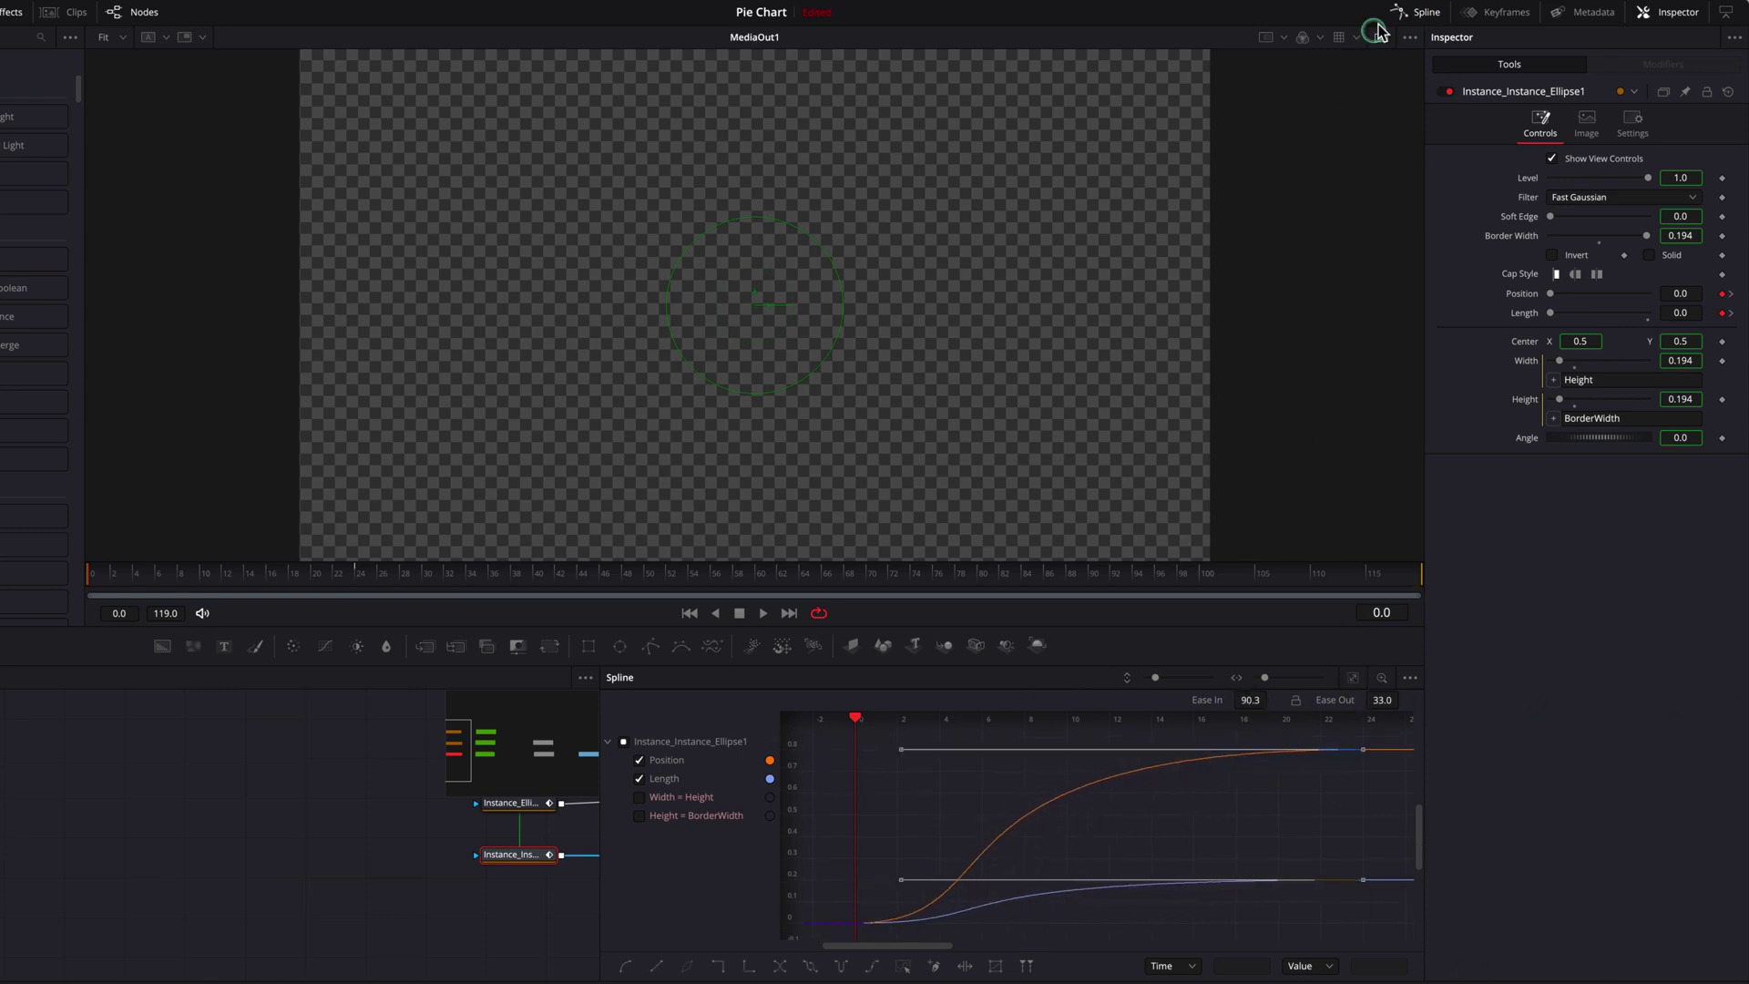
click(1418, 14)
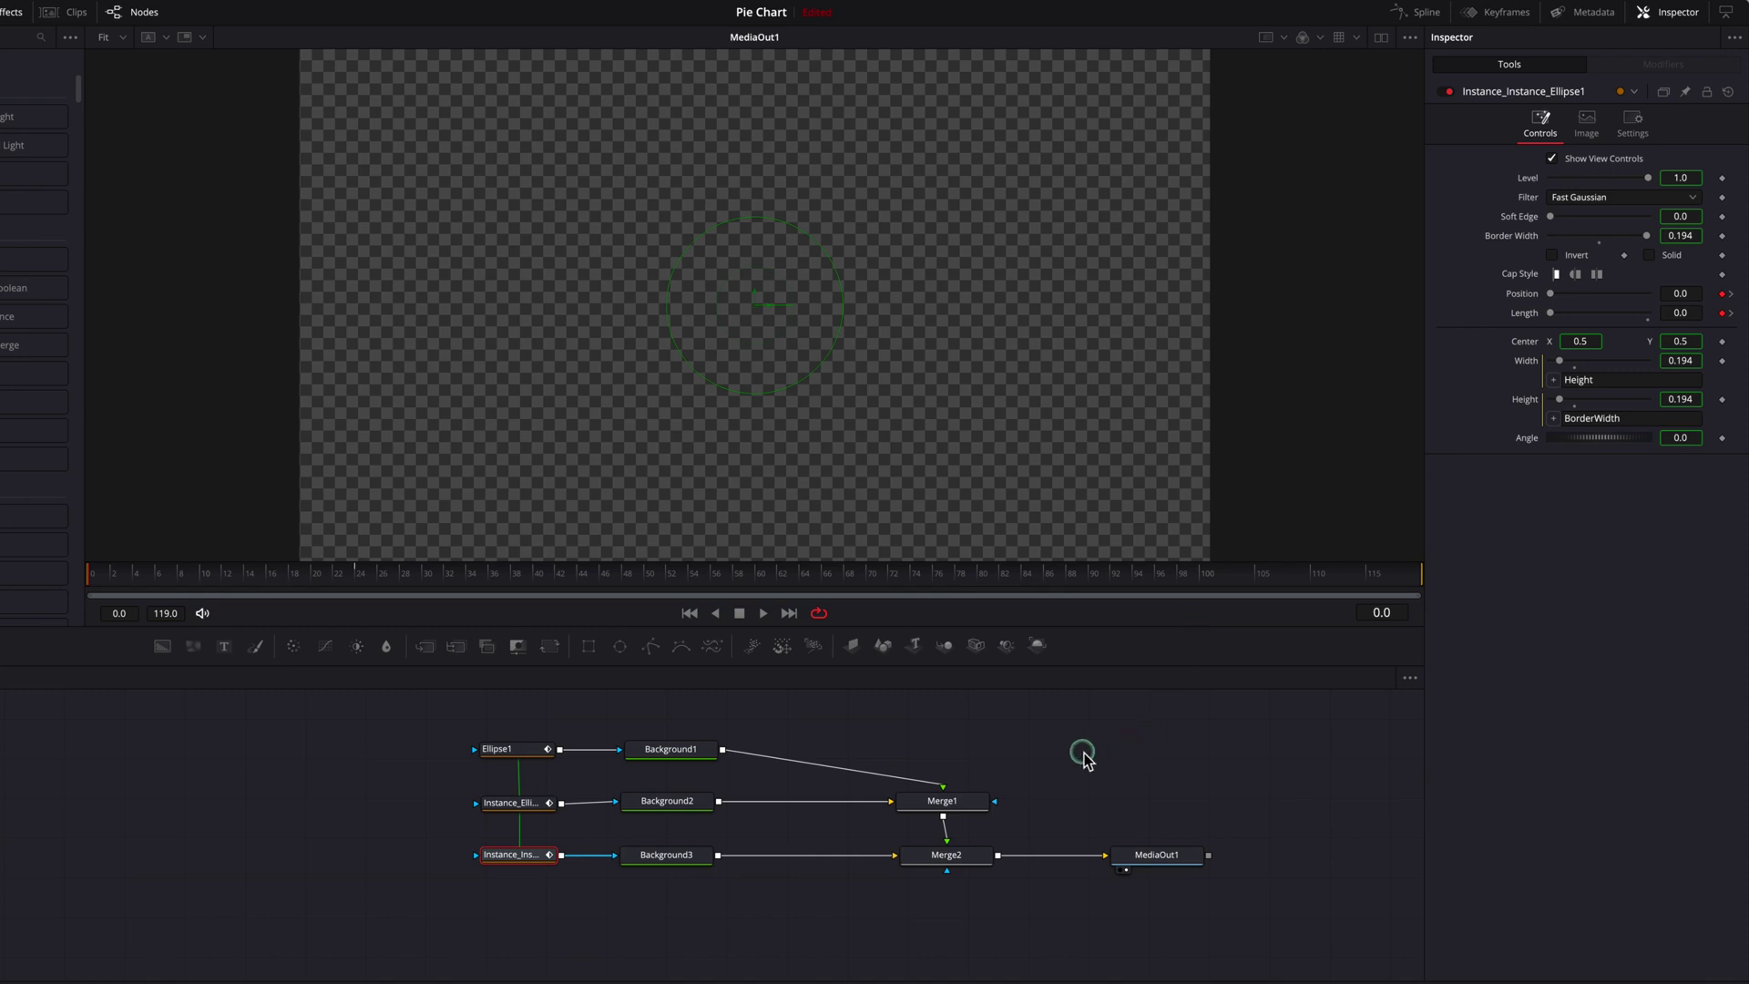
Play the pie chart animation twice from the start and return to frame 0.
key(space)
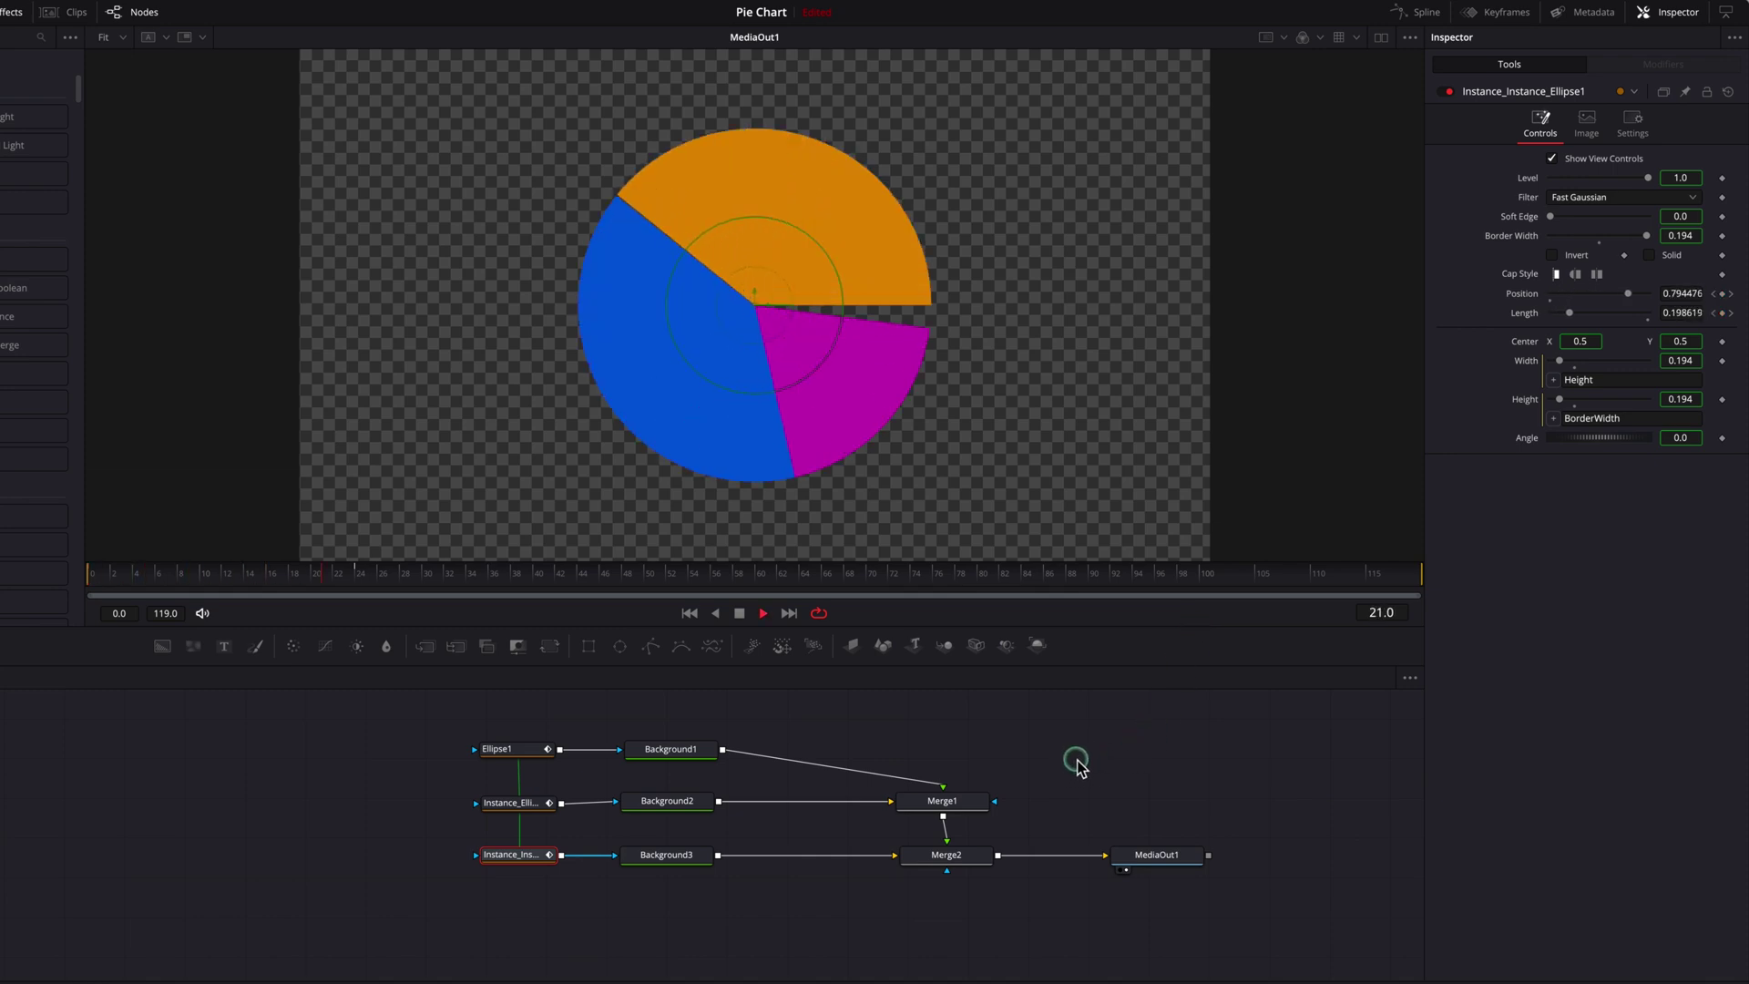
key(space)
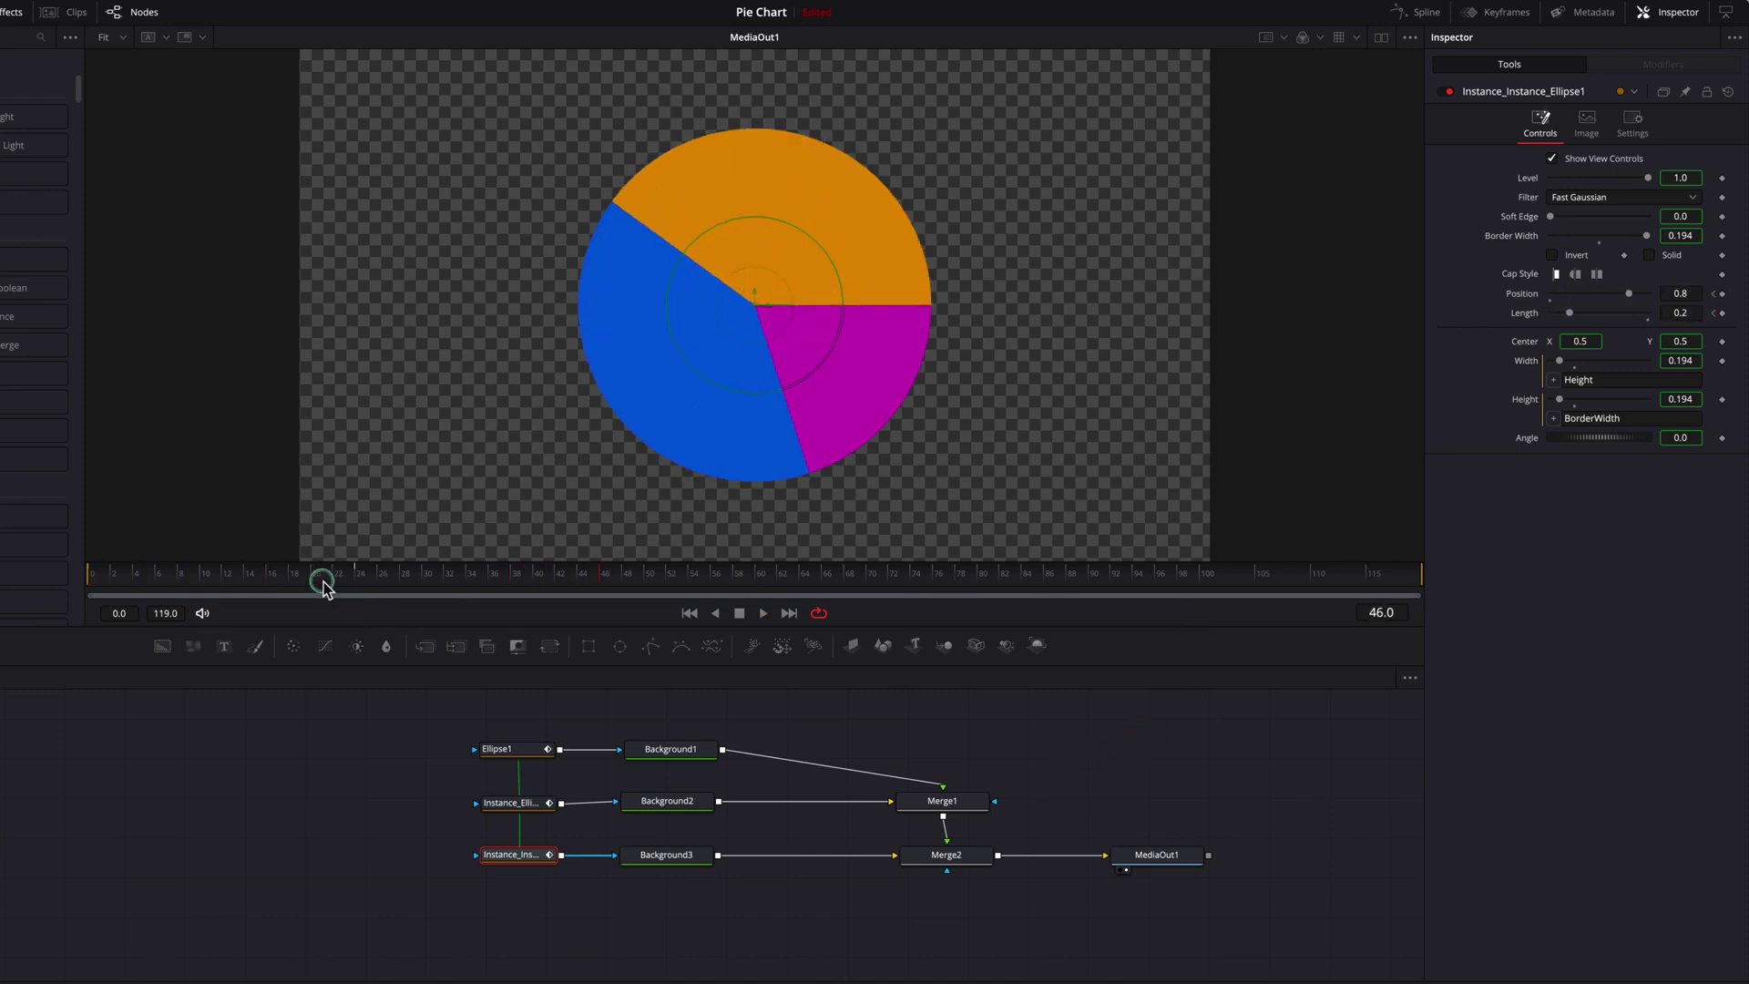
drag(323, 583, 87, 574)
key(space)
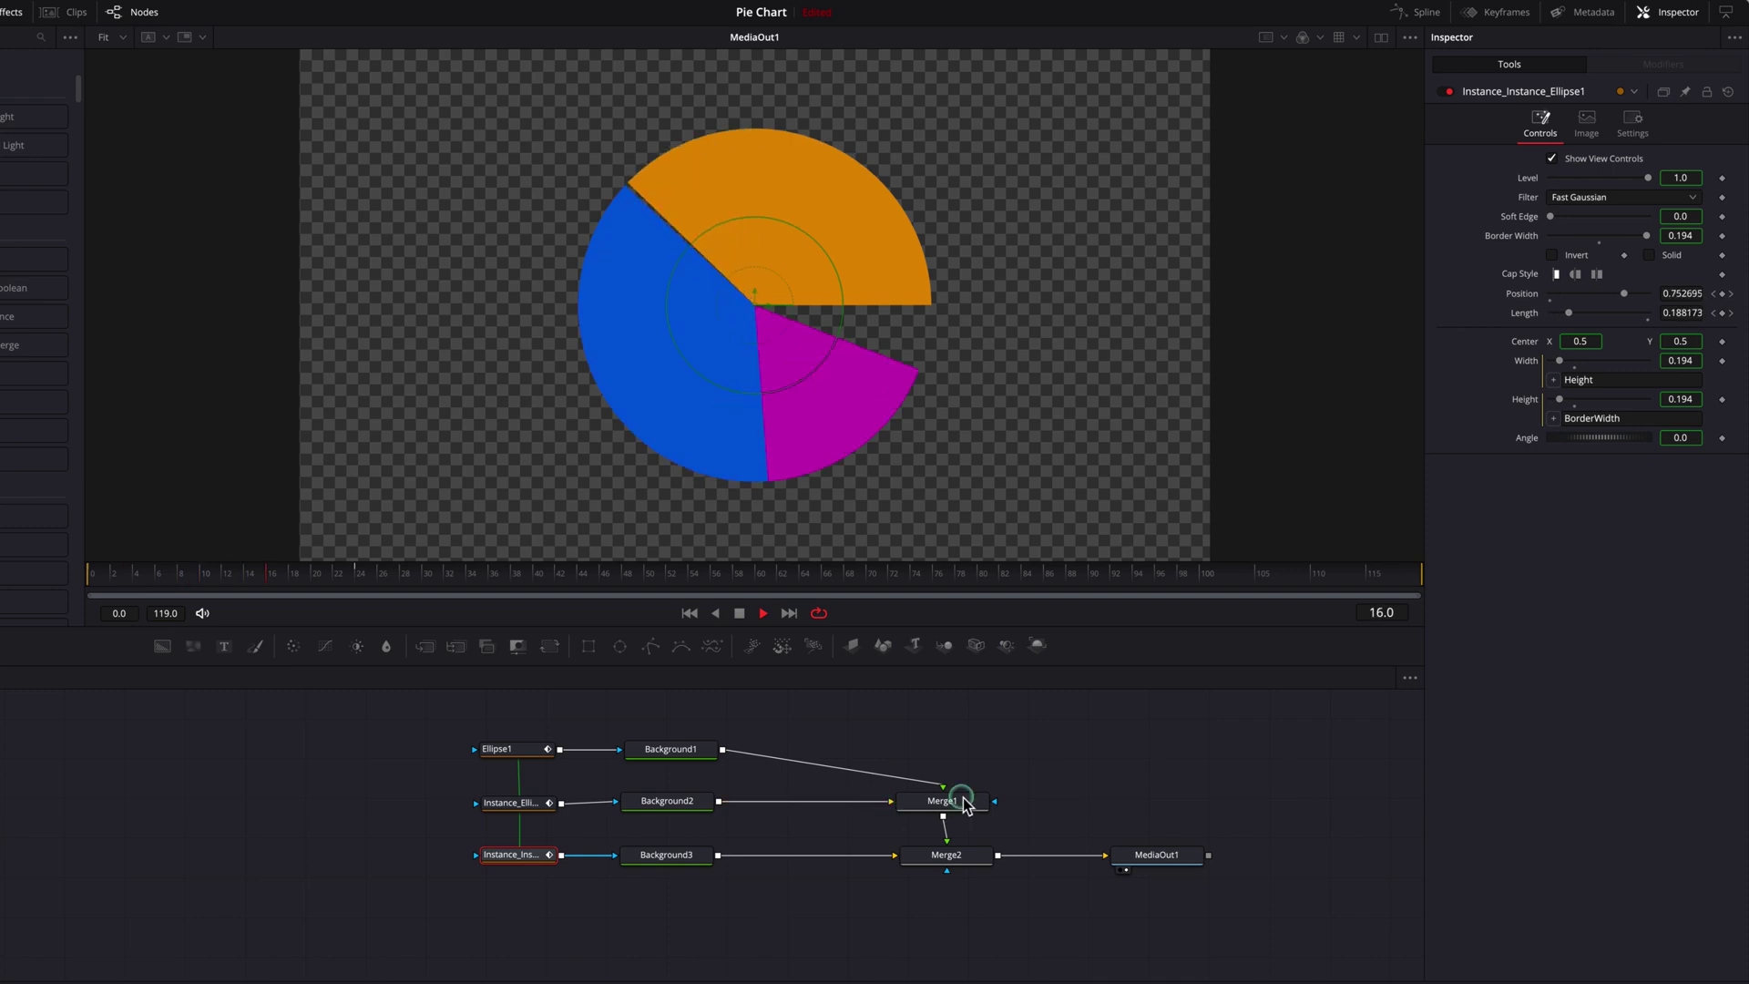
key(space)
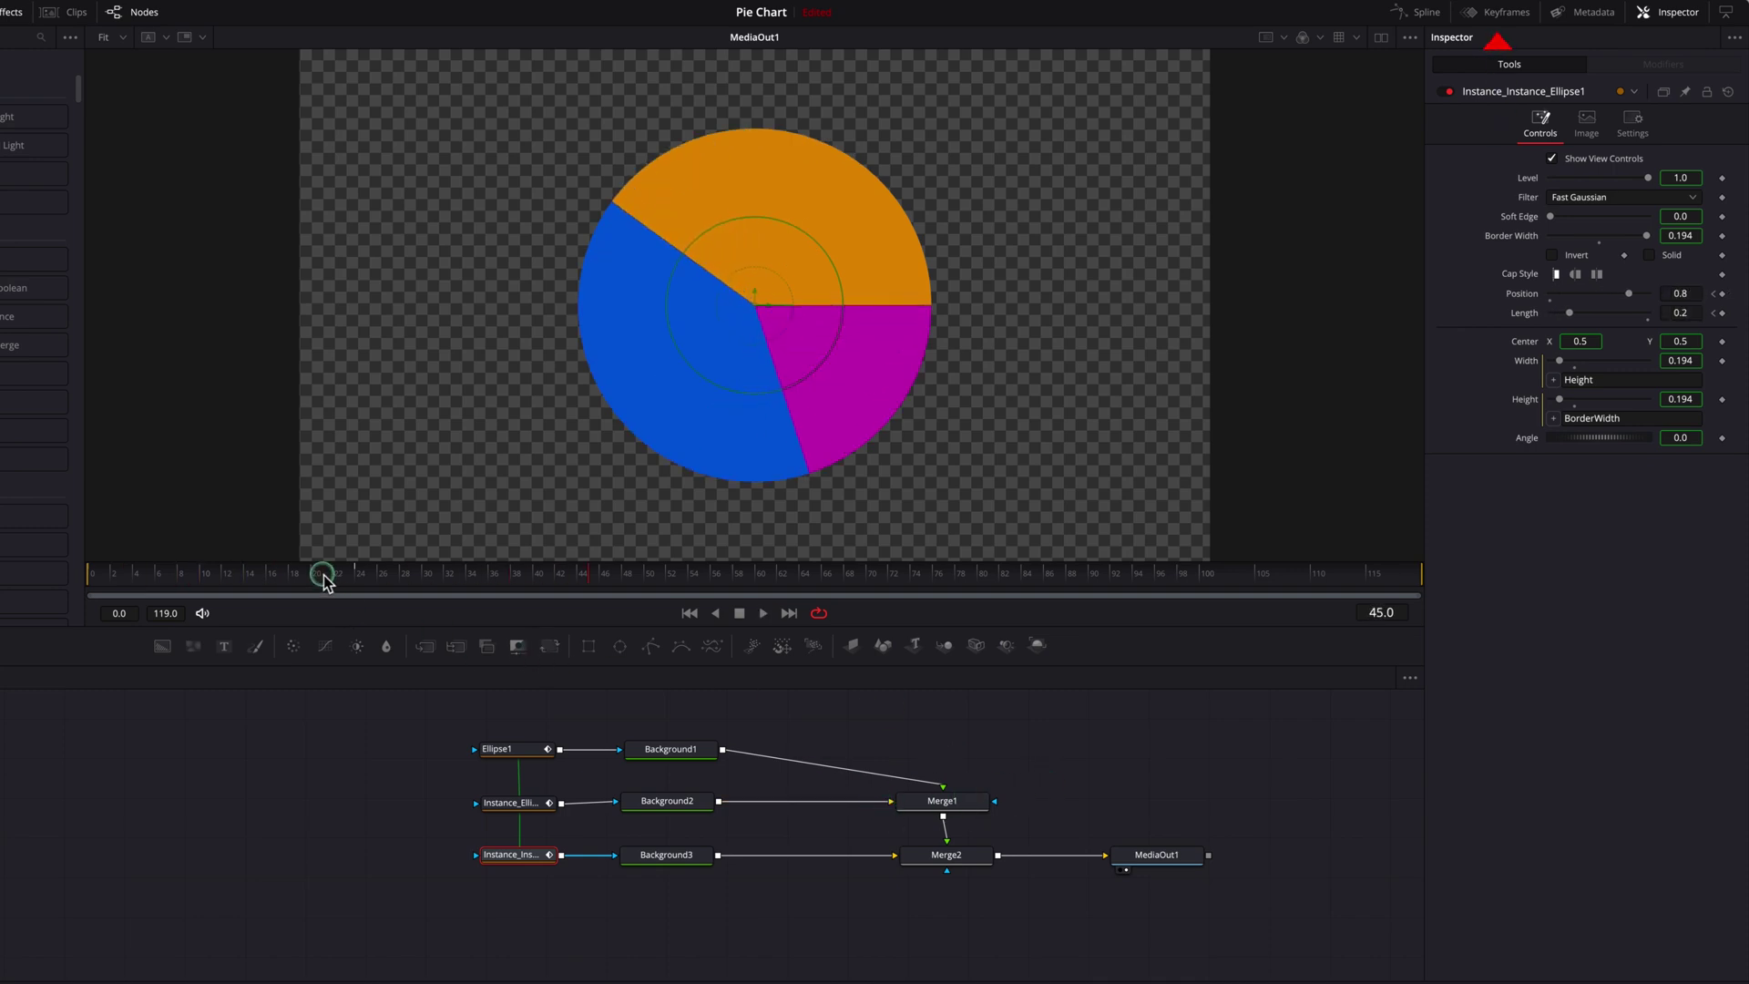
drag(323, 583, 78, 559)
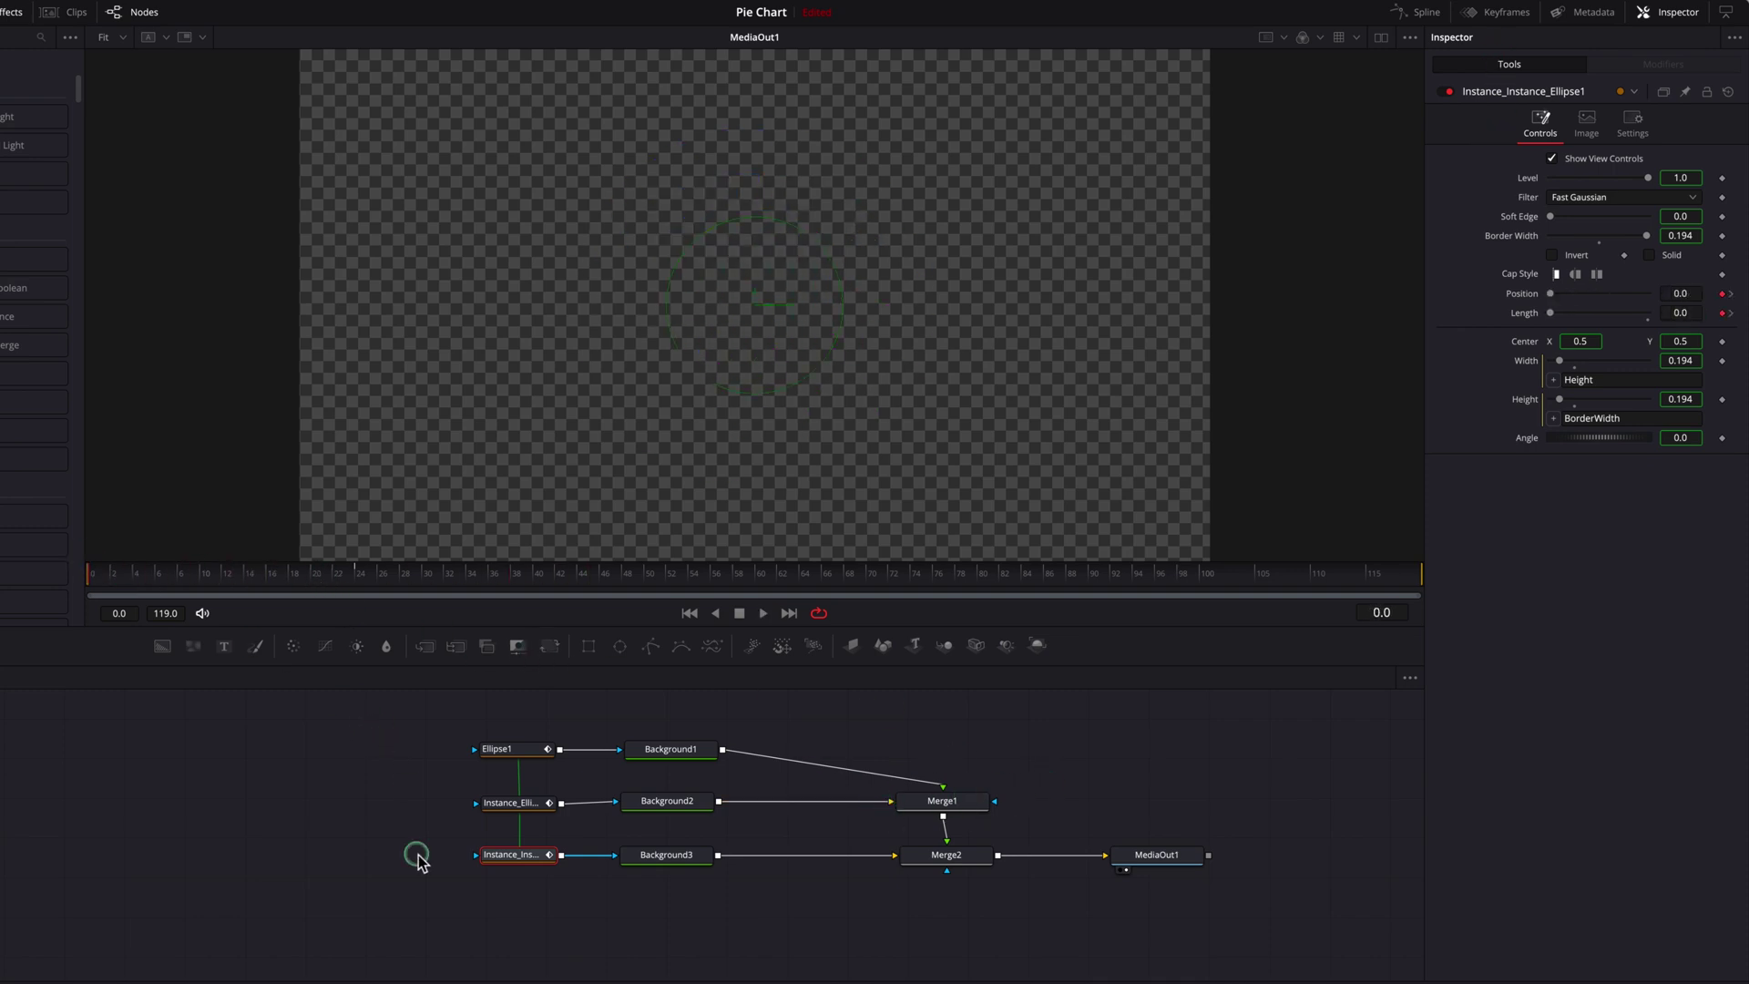
Open the Keyframes editor, list only the animated tools, and fit their full frame range in view.
click(1501, 12)
drag(473, 876, 183, 868)
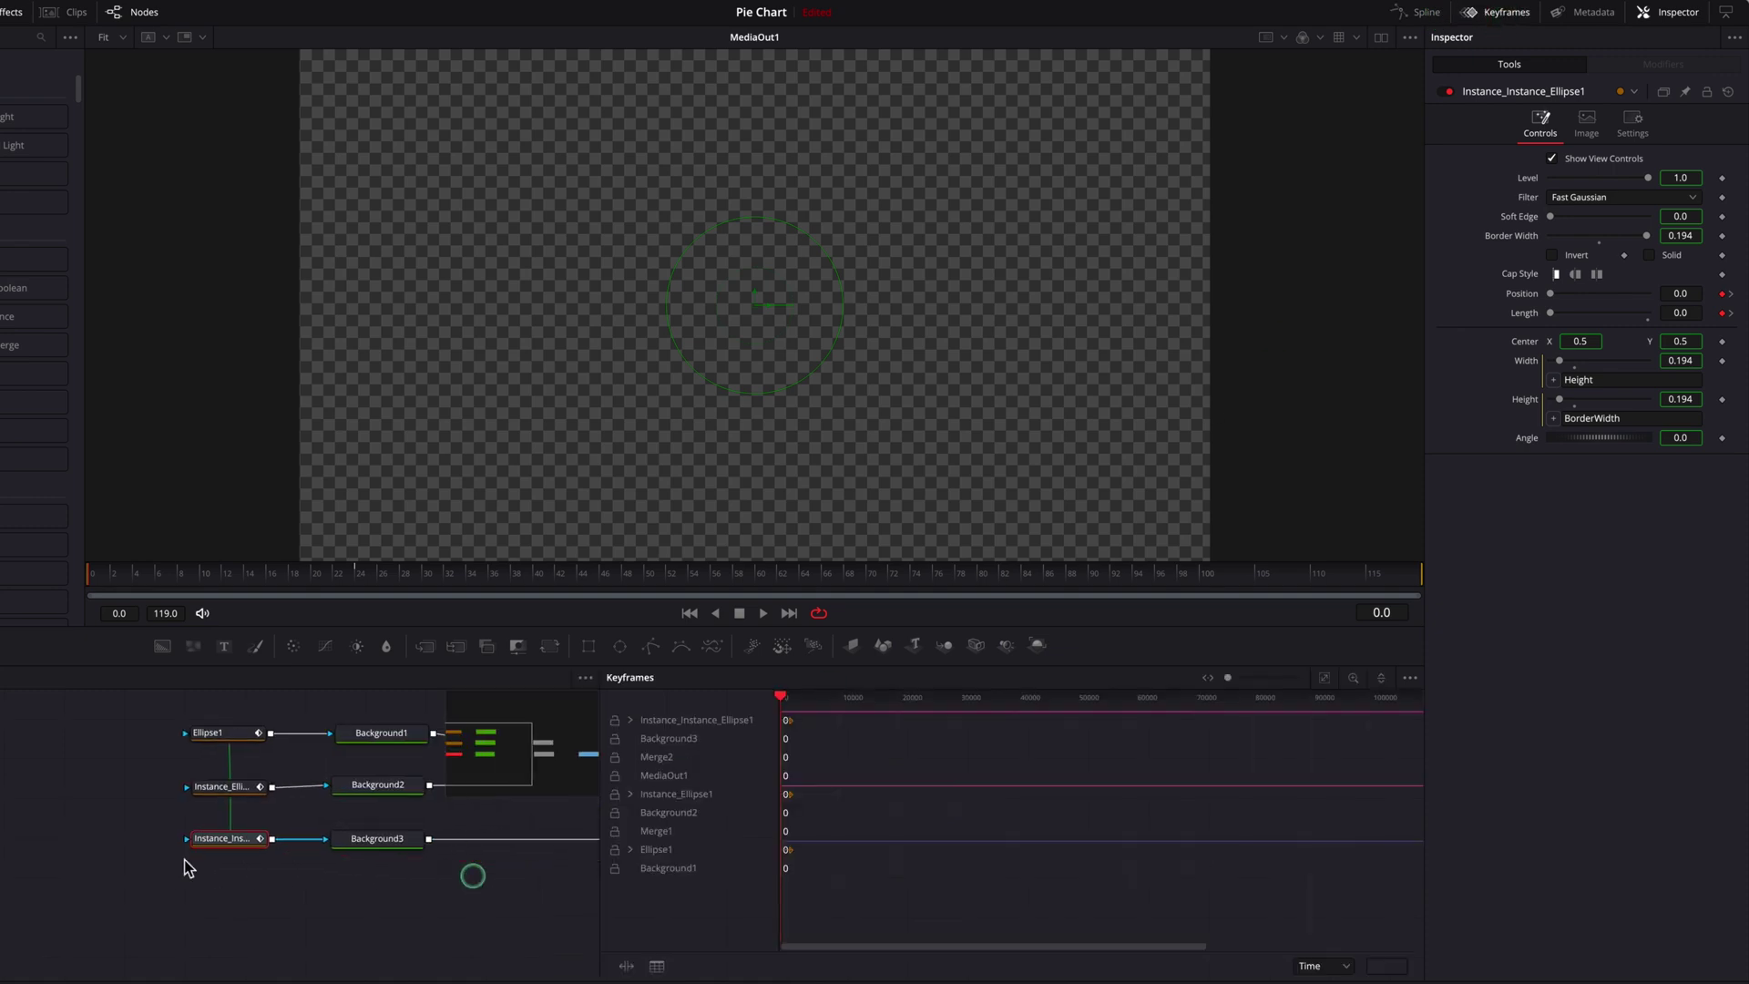
click(1360, 680)
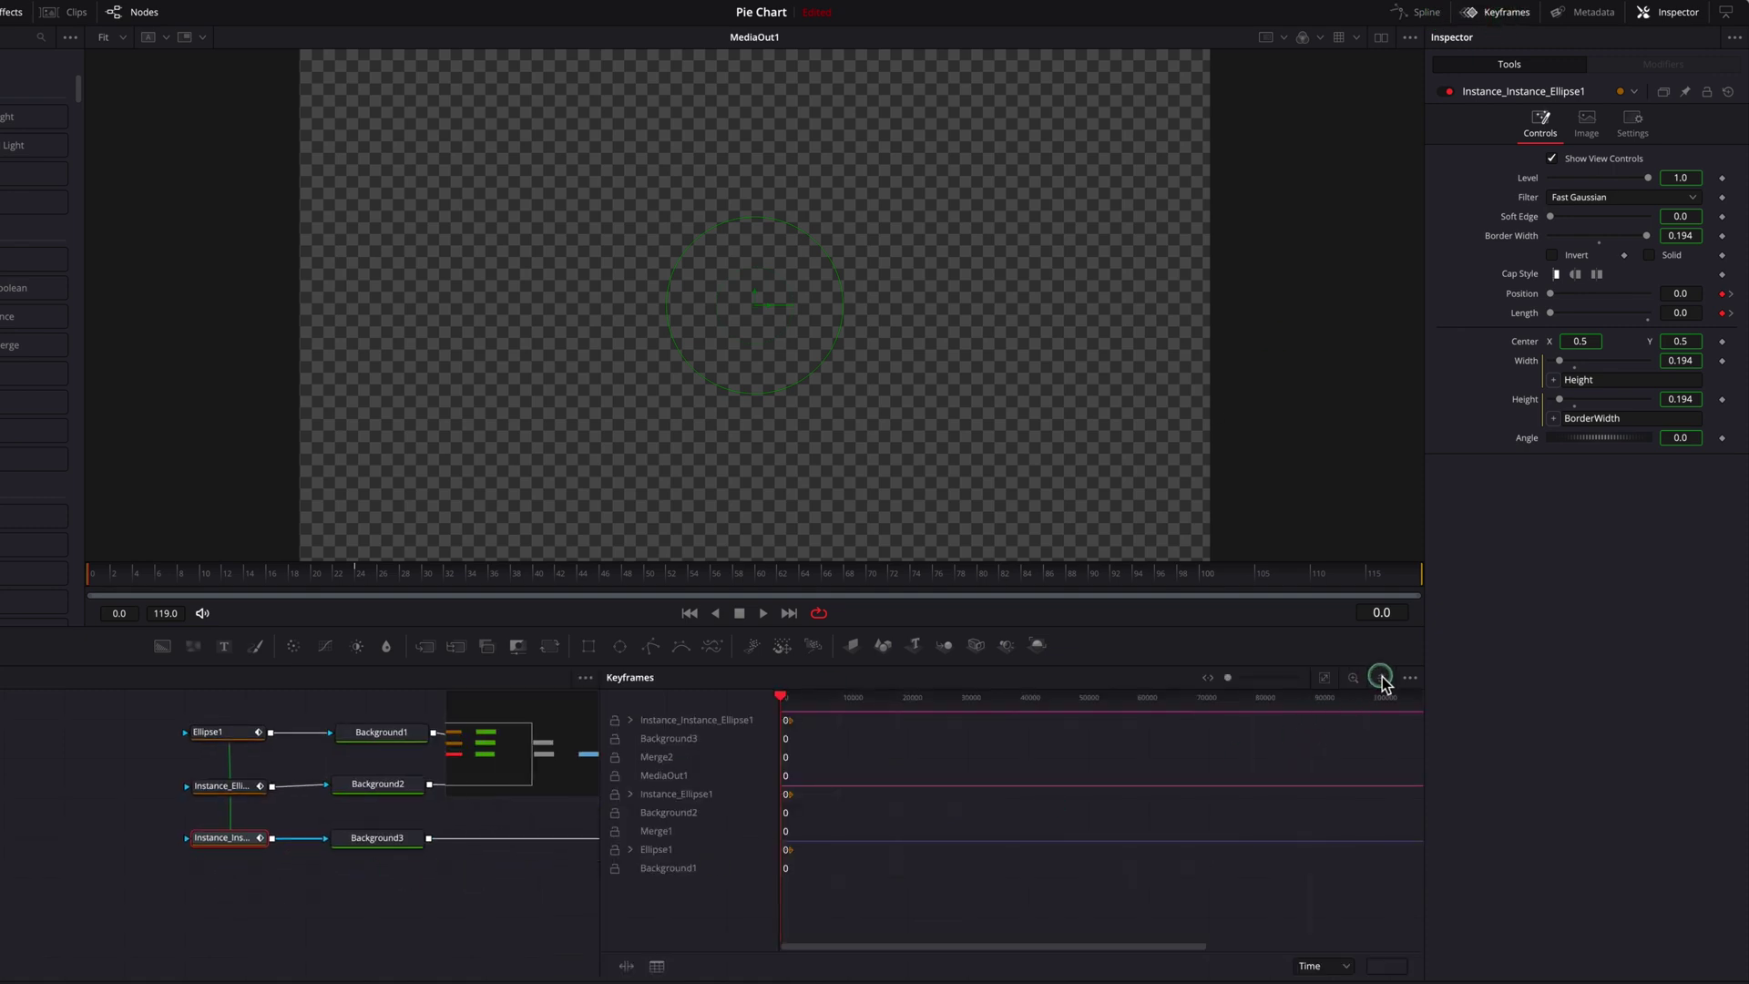
click(1382, 679)
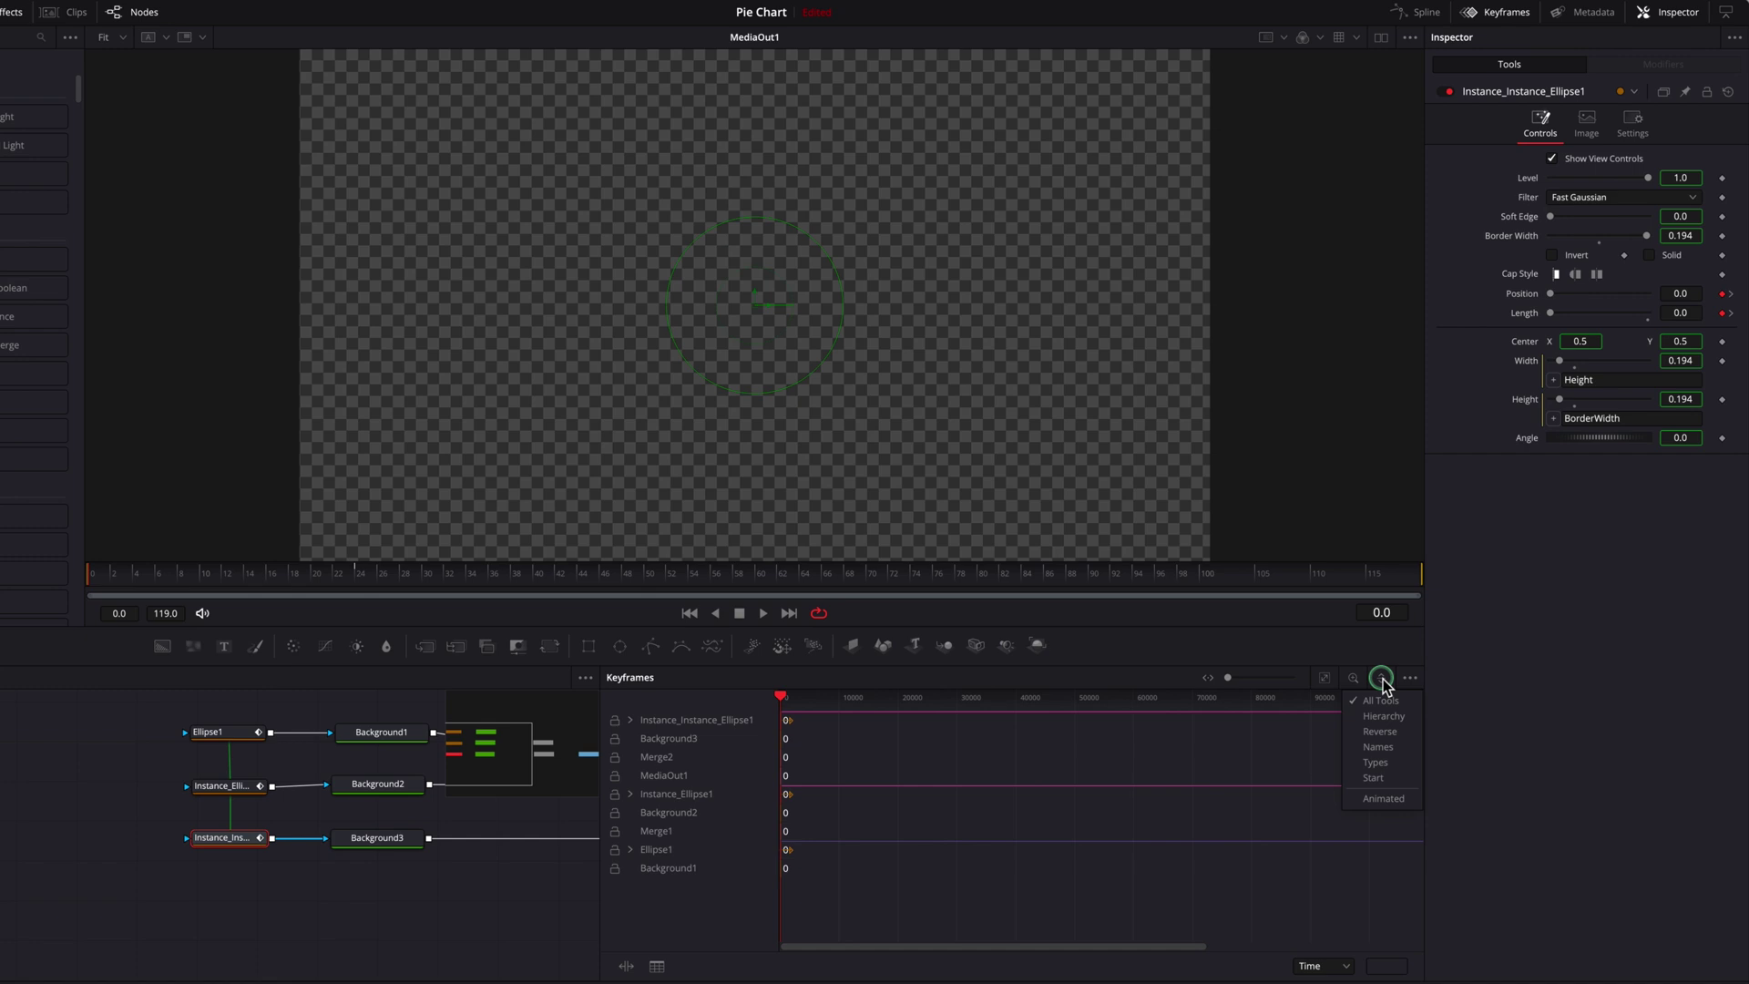
click(1384, 798)
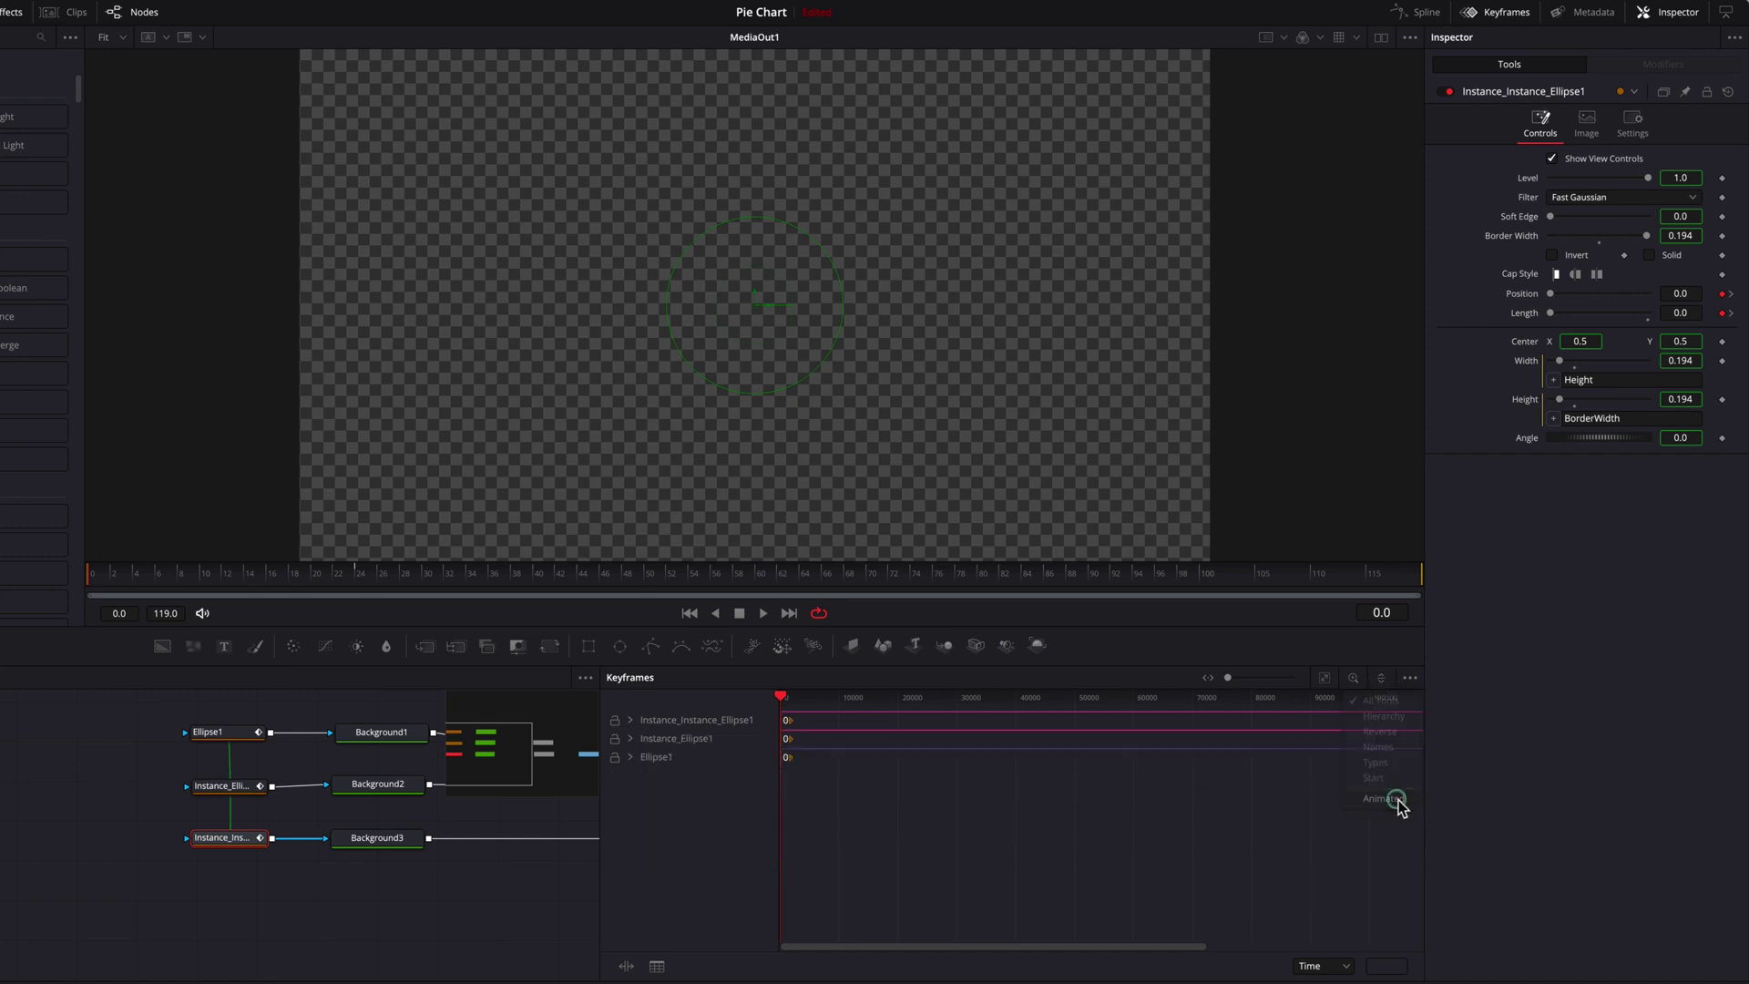
click(1323, 680)
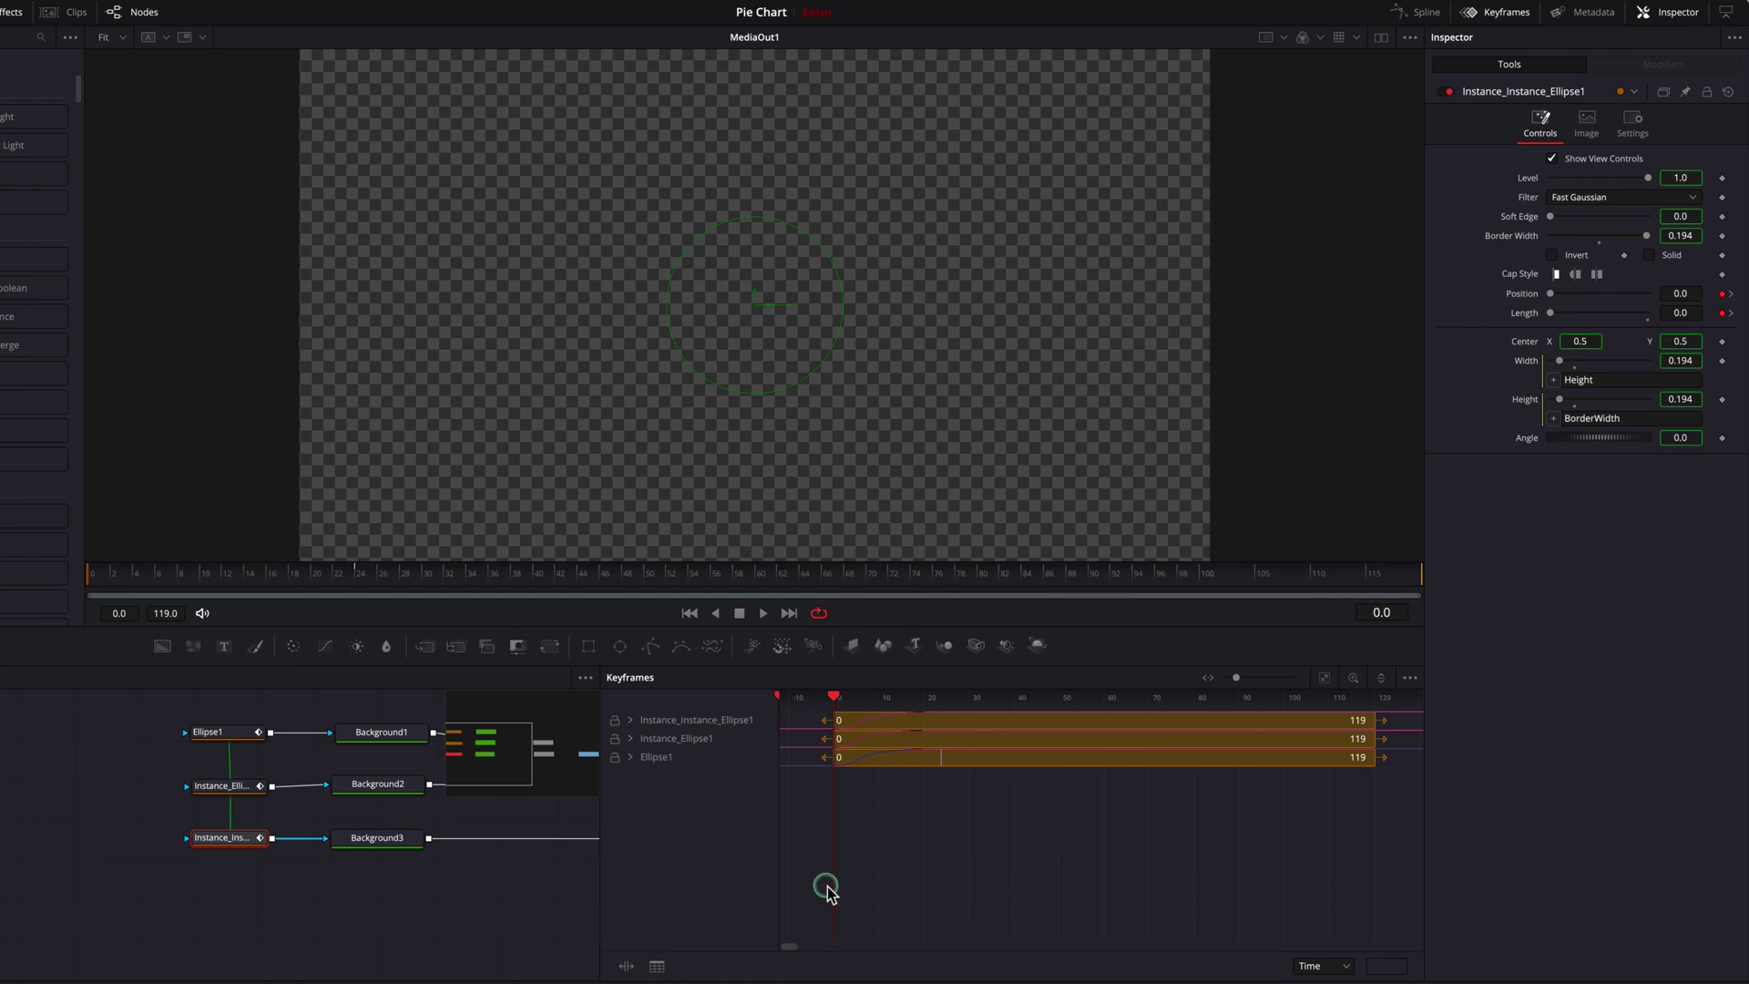
Delay Instance_Ellipse1's Position and Length keyframes by about 2 frames in the Keyframes editor.
click(243, 790)
click(631, 743)
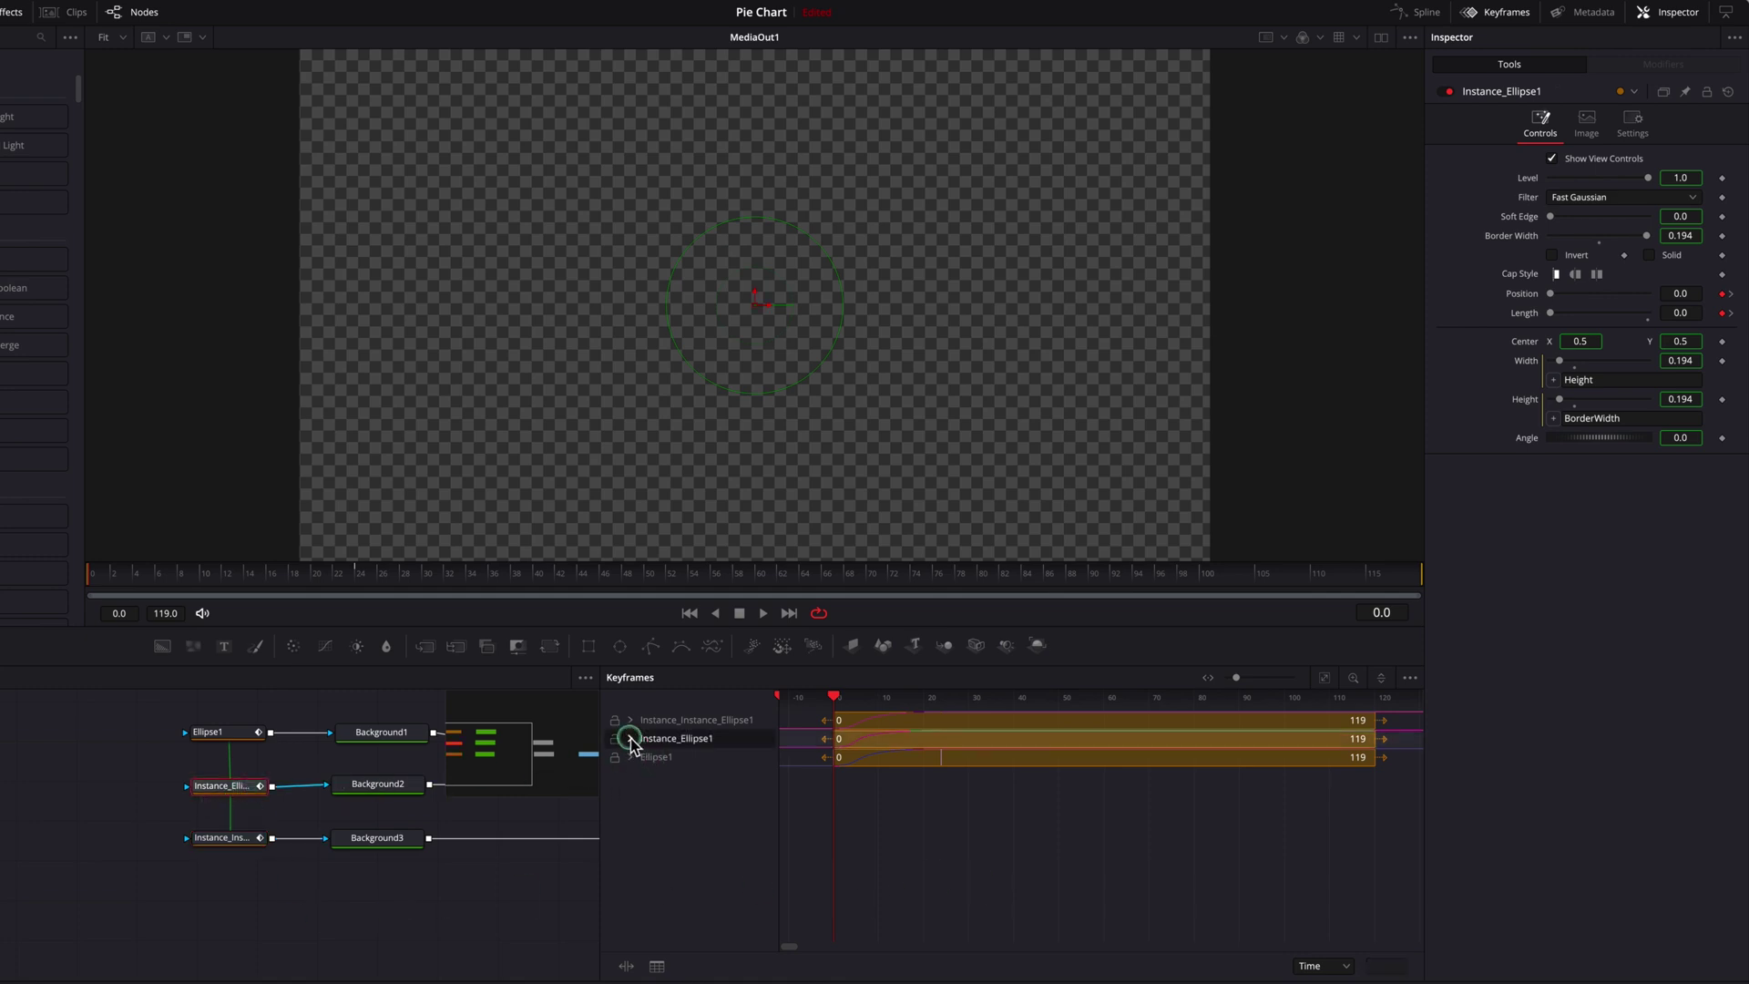
click(942, 778)
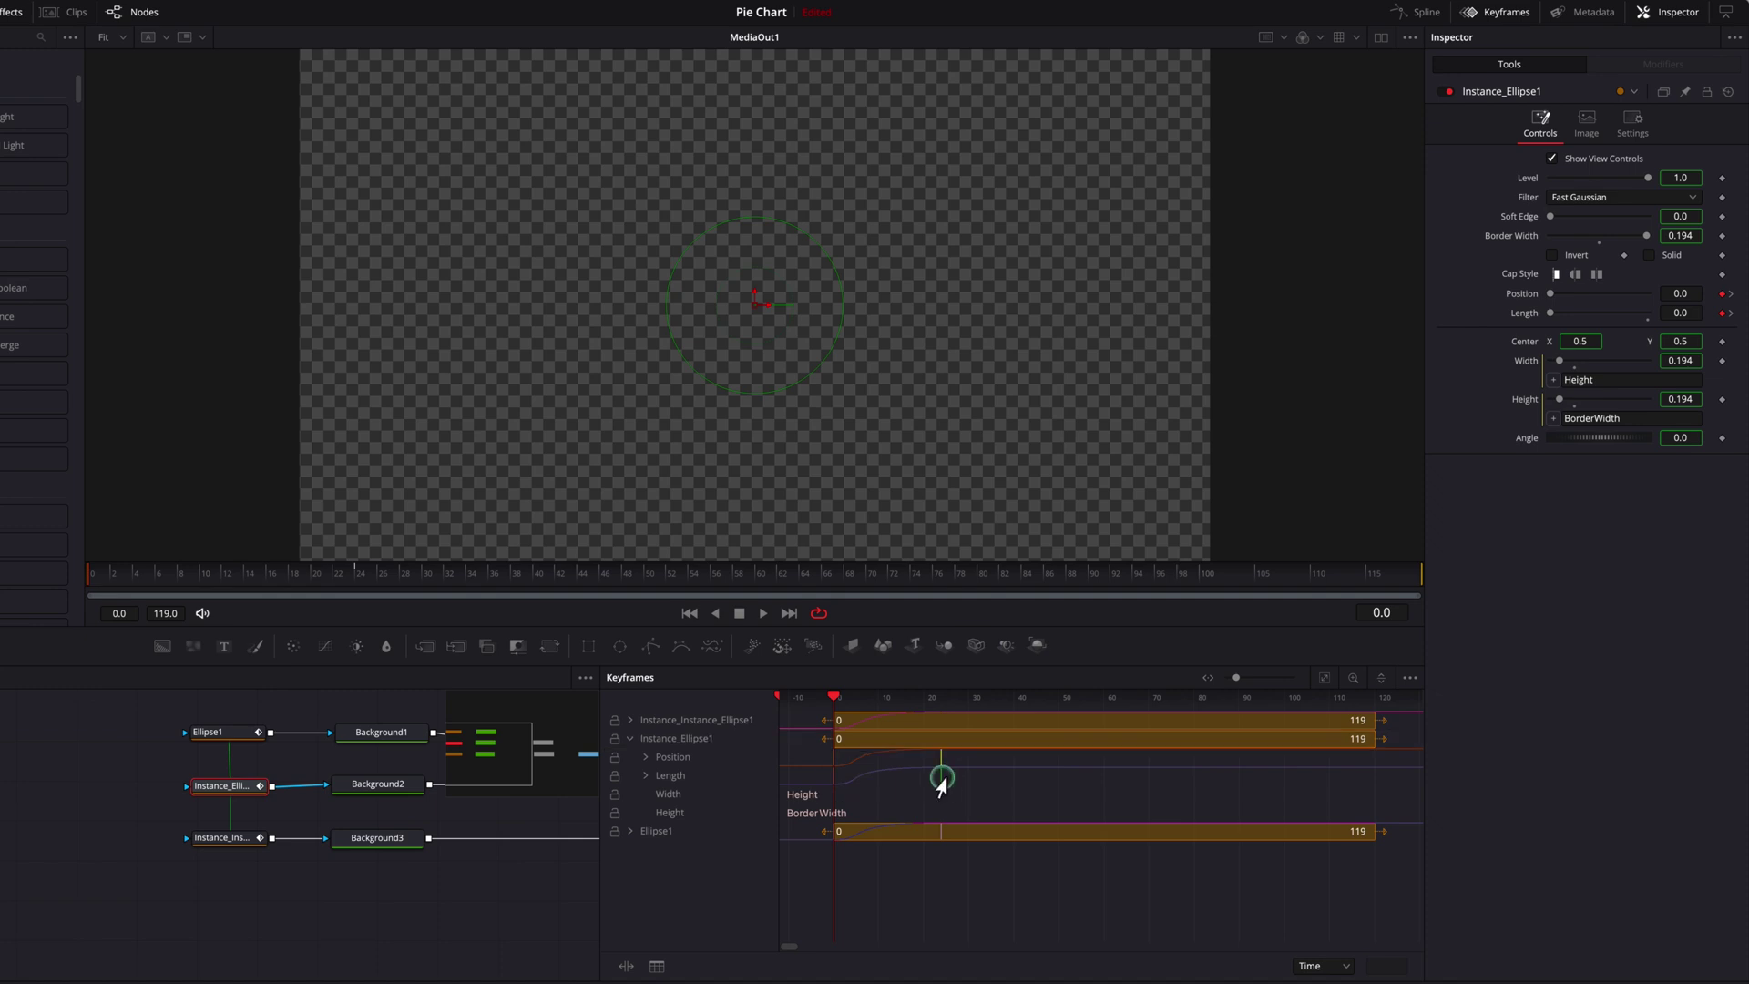
drag(942, 779, 951, 785)
Move Instance_Instance_Ellipse1's Position and Length keyframes to about frames 4 and 28, closing the Keyframes editor when done.
click(251, 842)
click(642, 724)
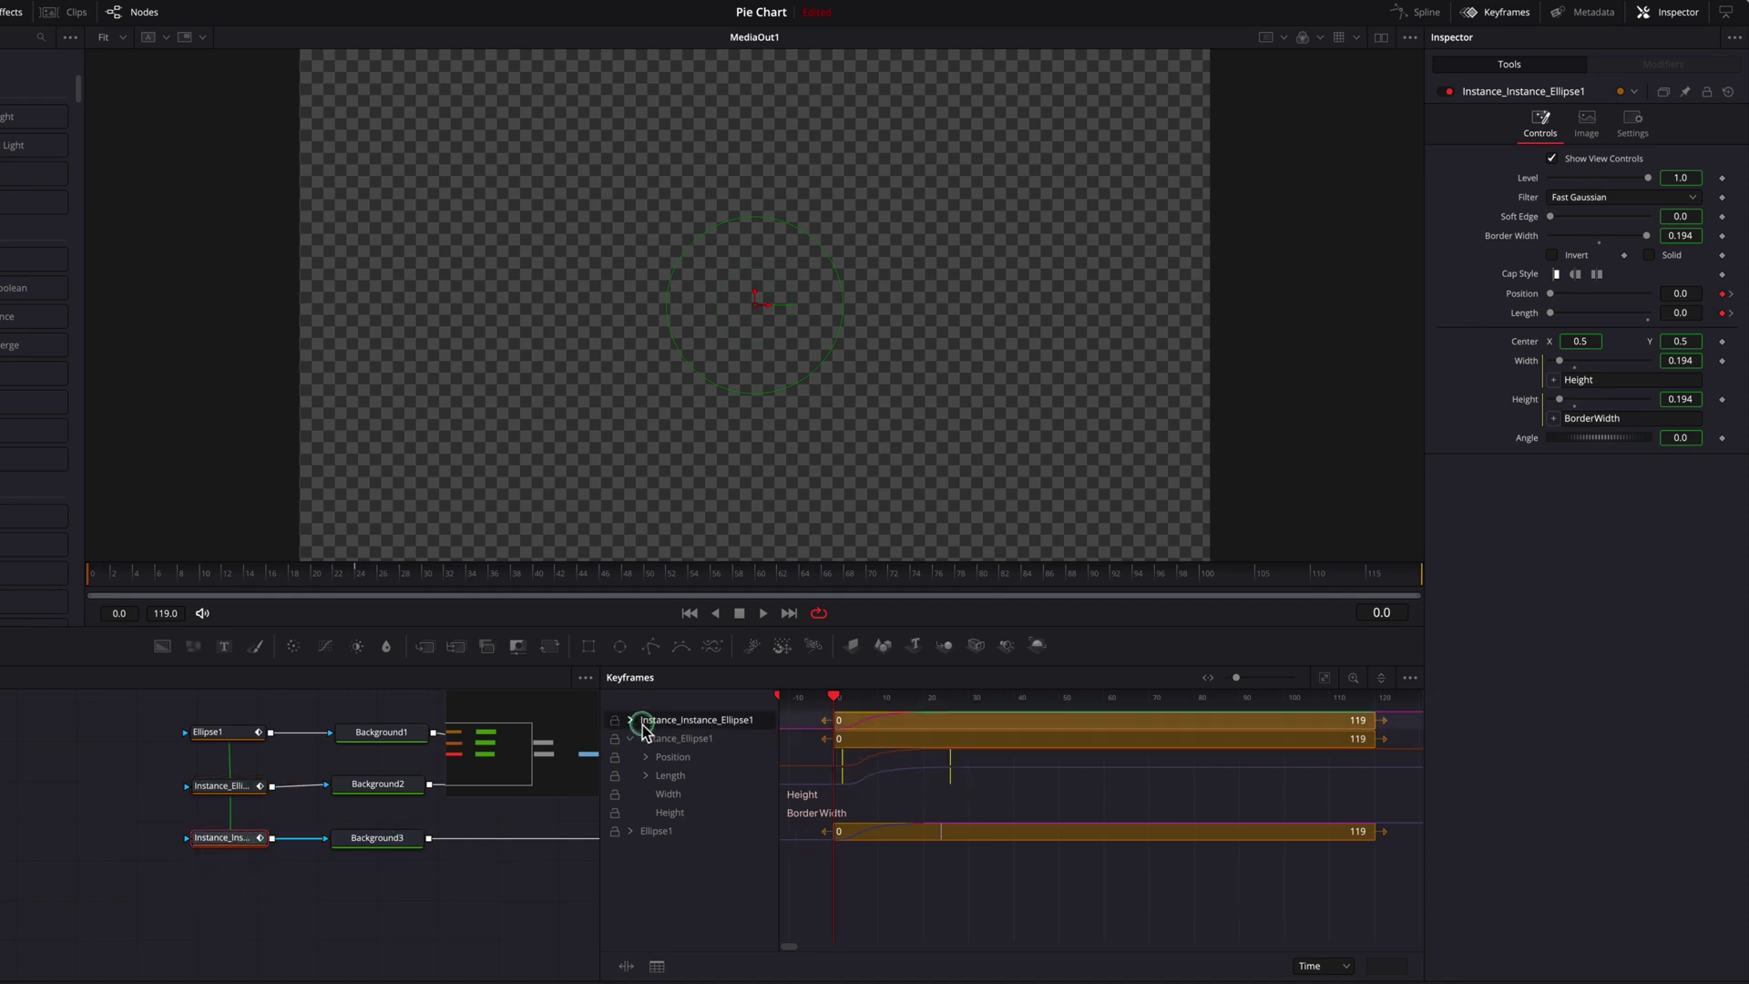
drag(798, 731, 963, 768)
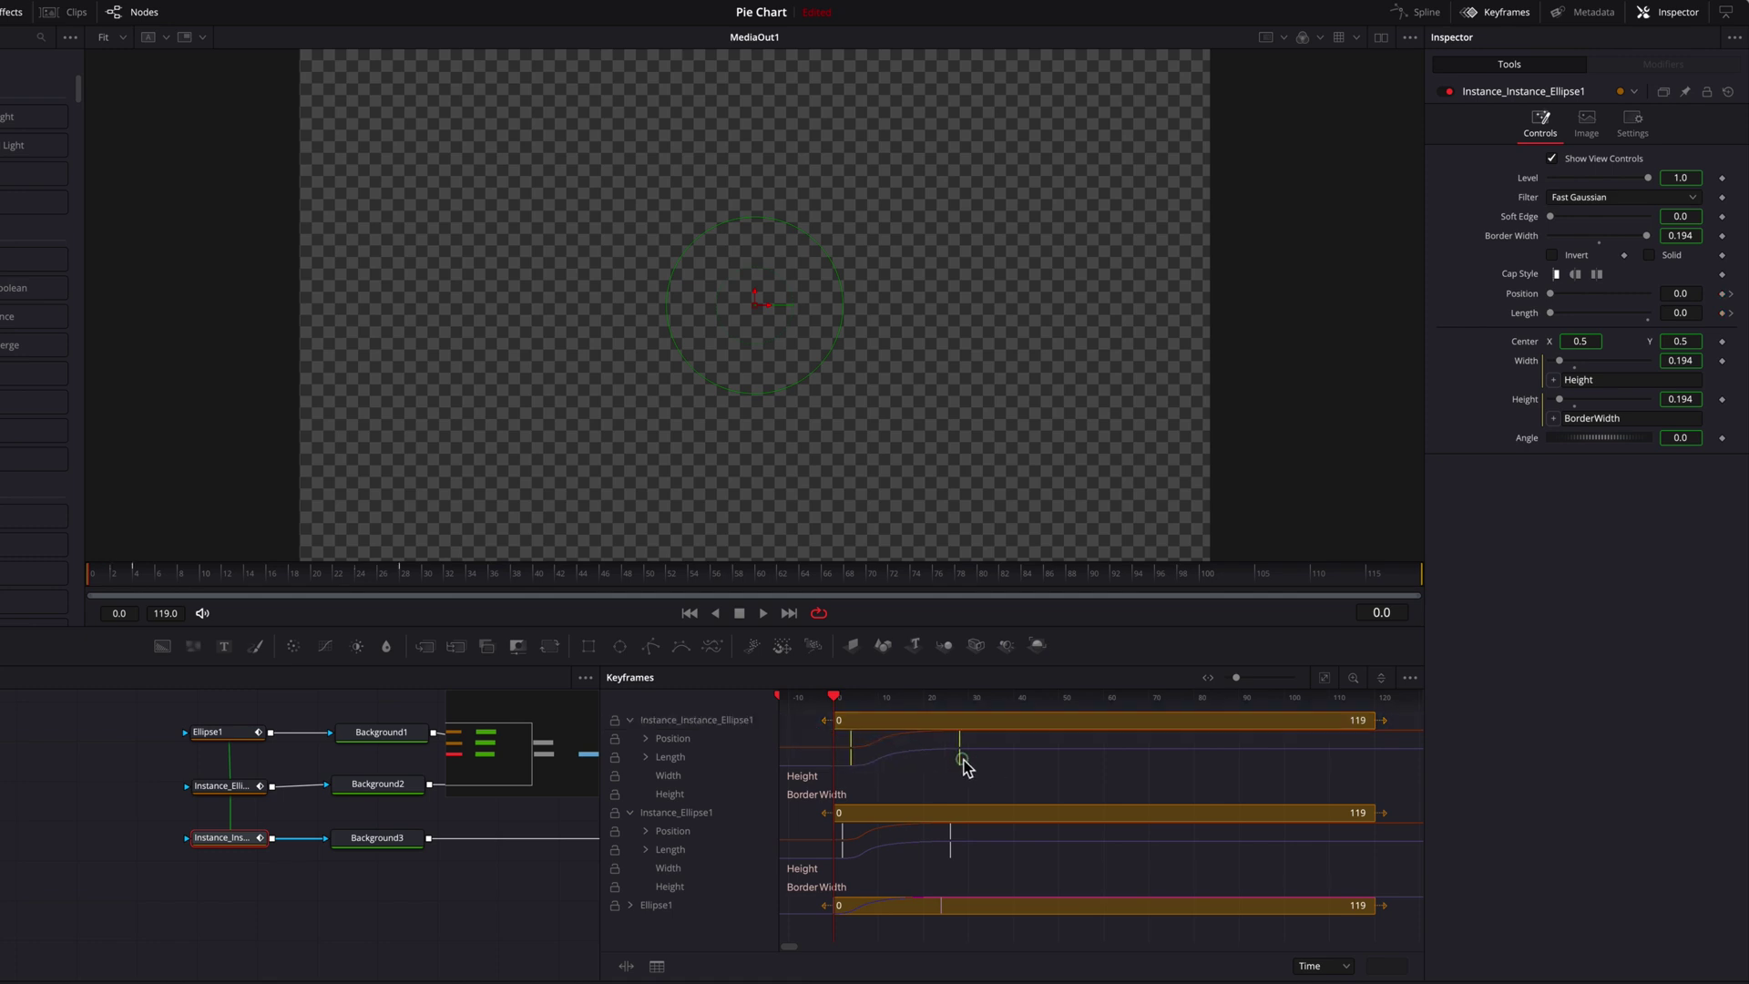
click(1503, 12)
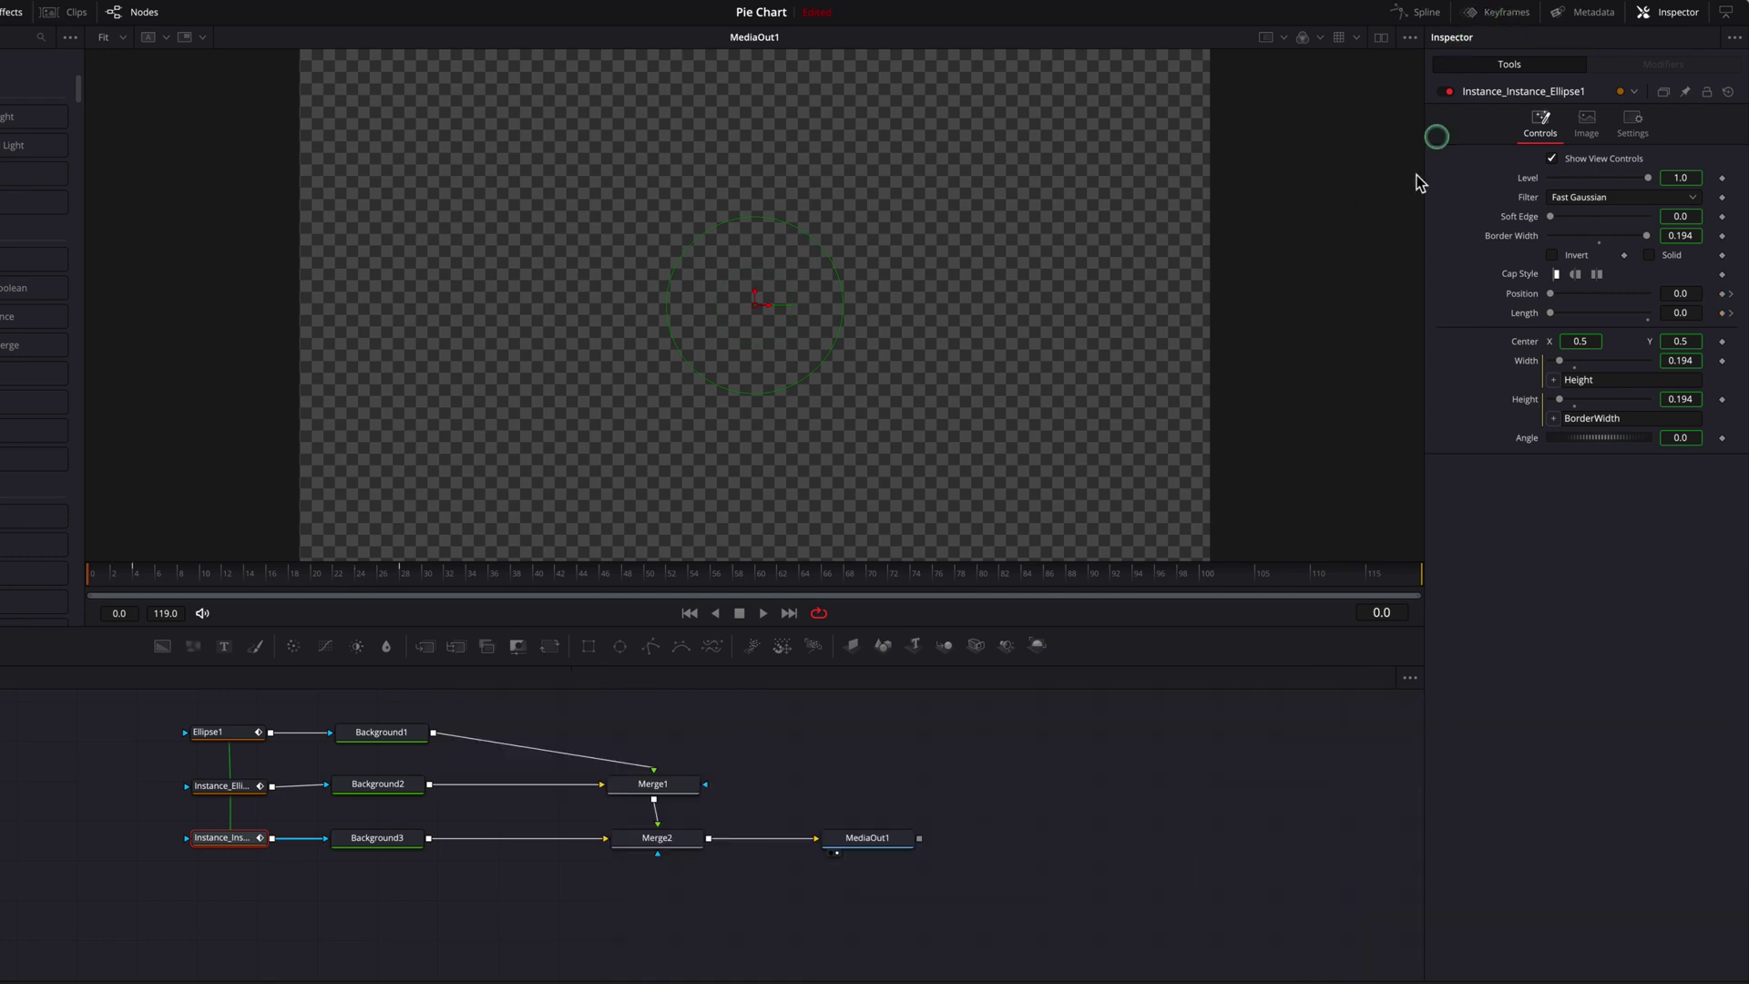
Play the staggered pie chart animation again from frame 0 to check the offset timing of the slices.
key(space)
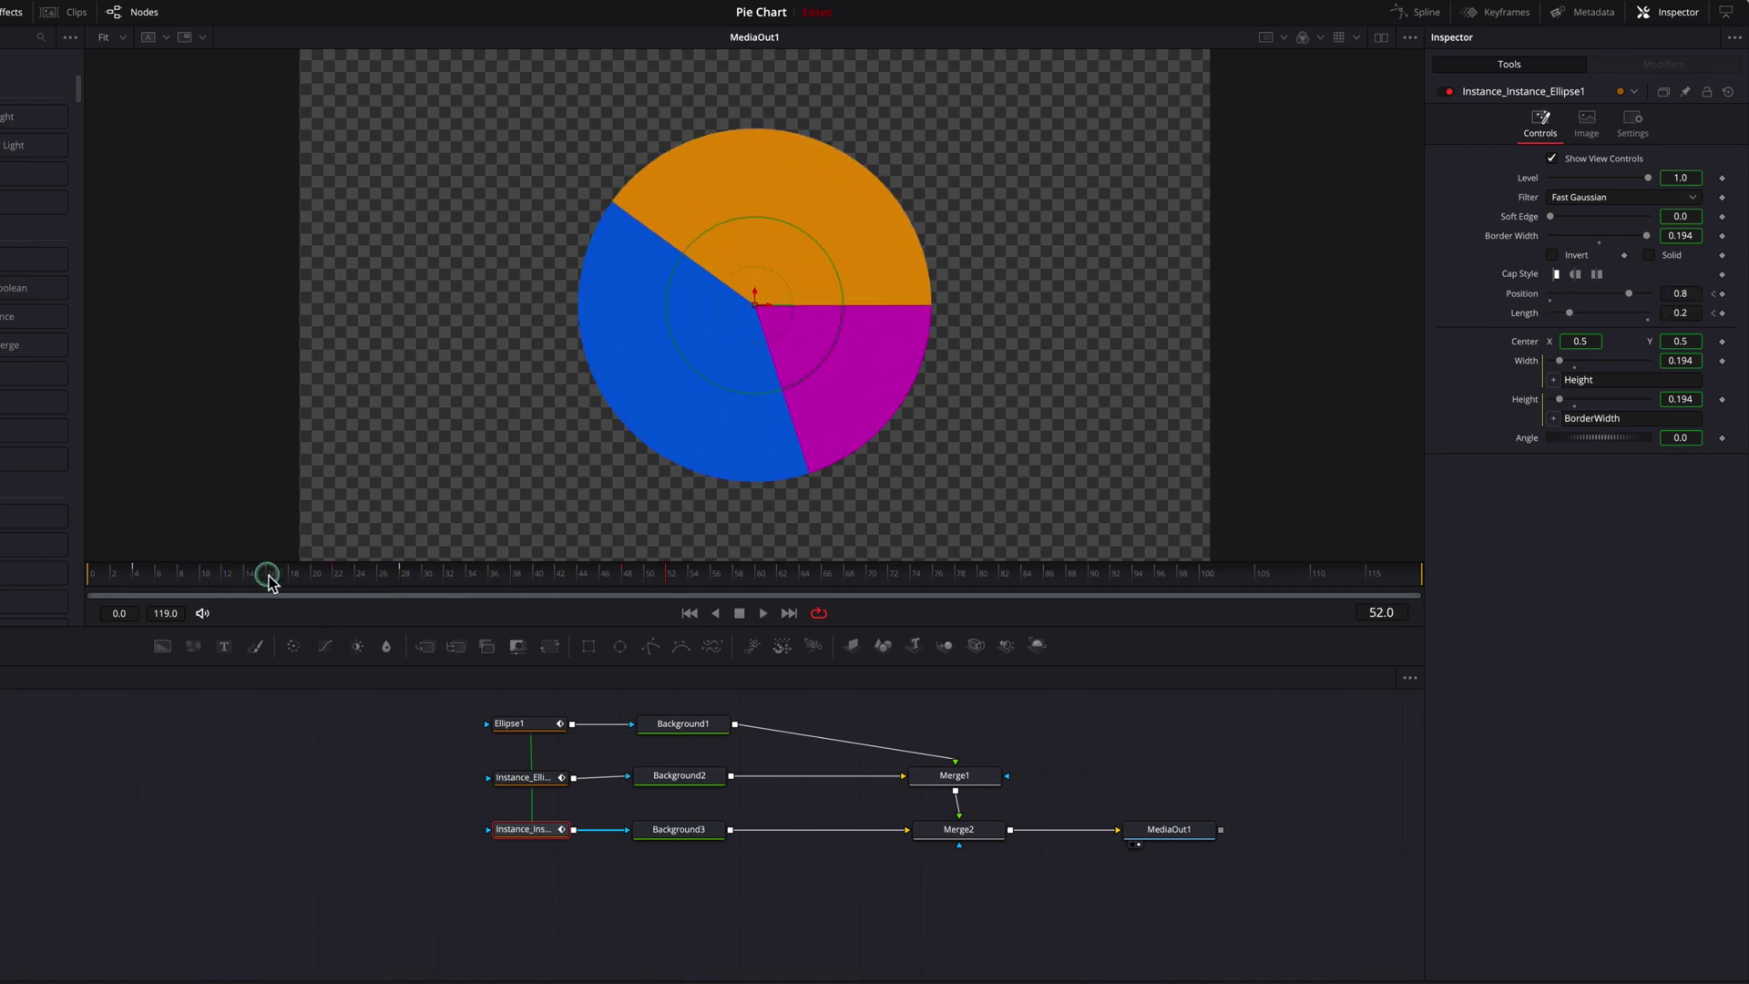
drag(270, 577, 62, 579)
key(space)
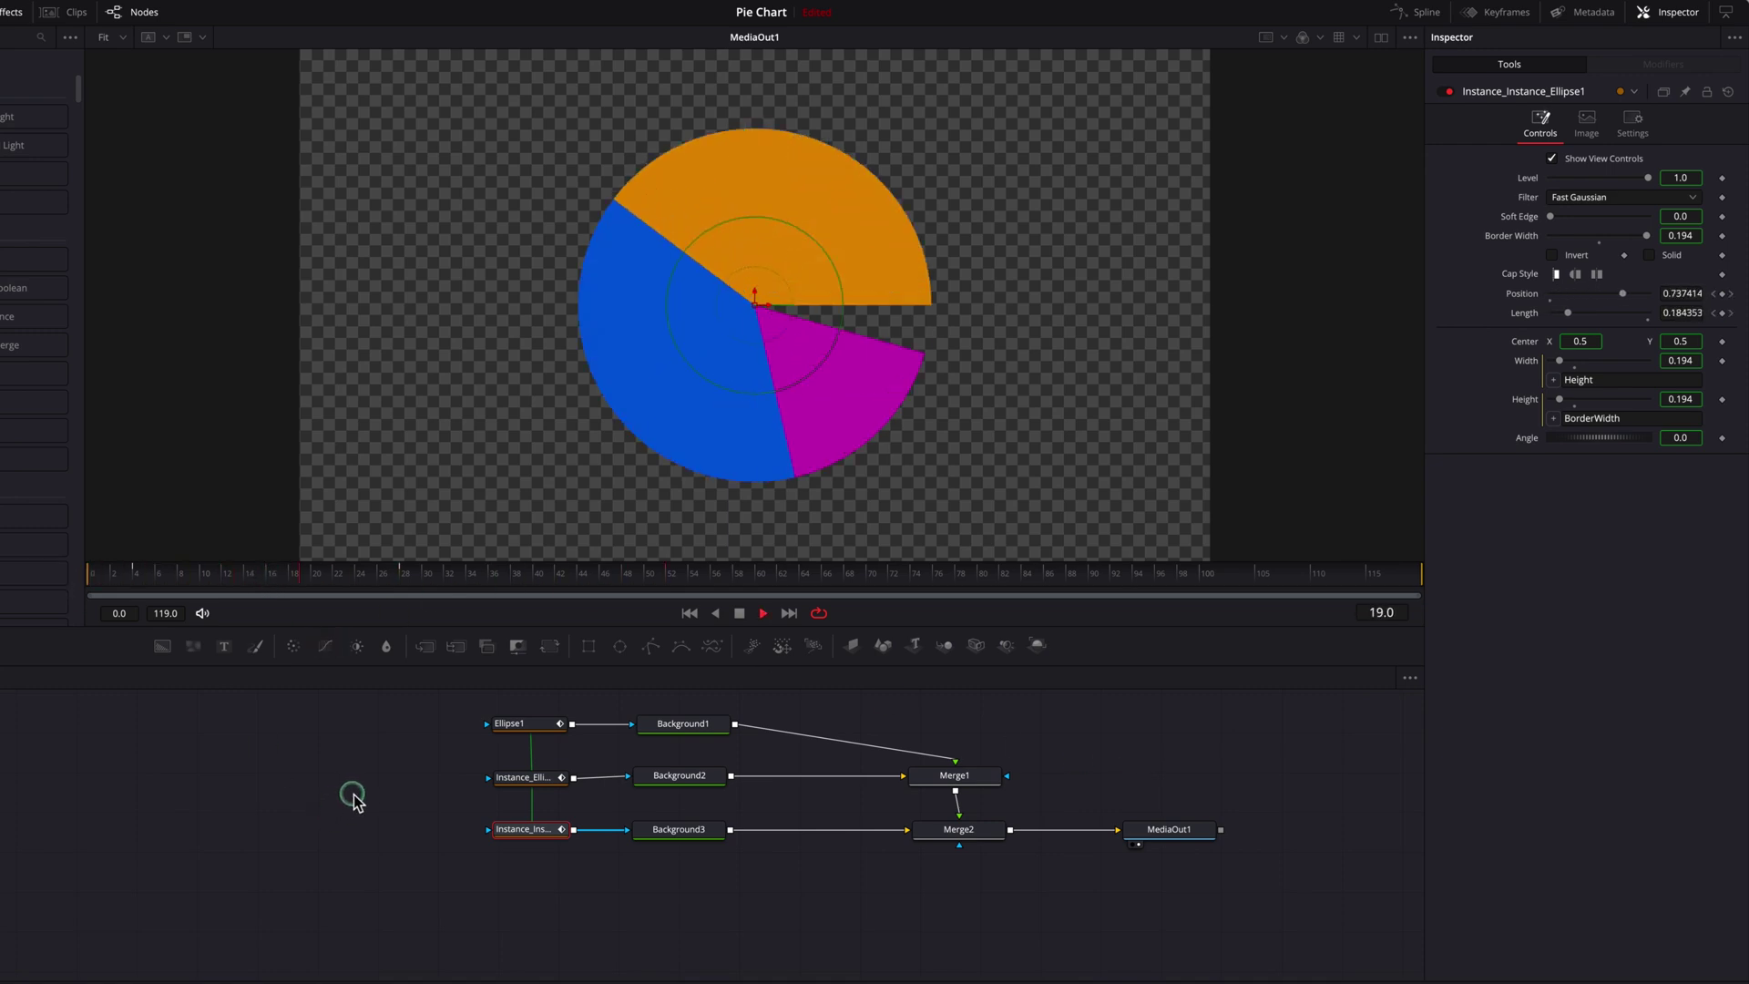
key(space)
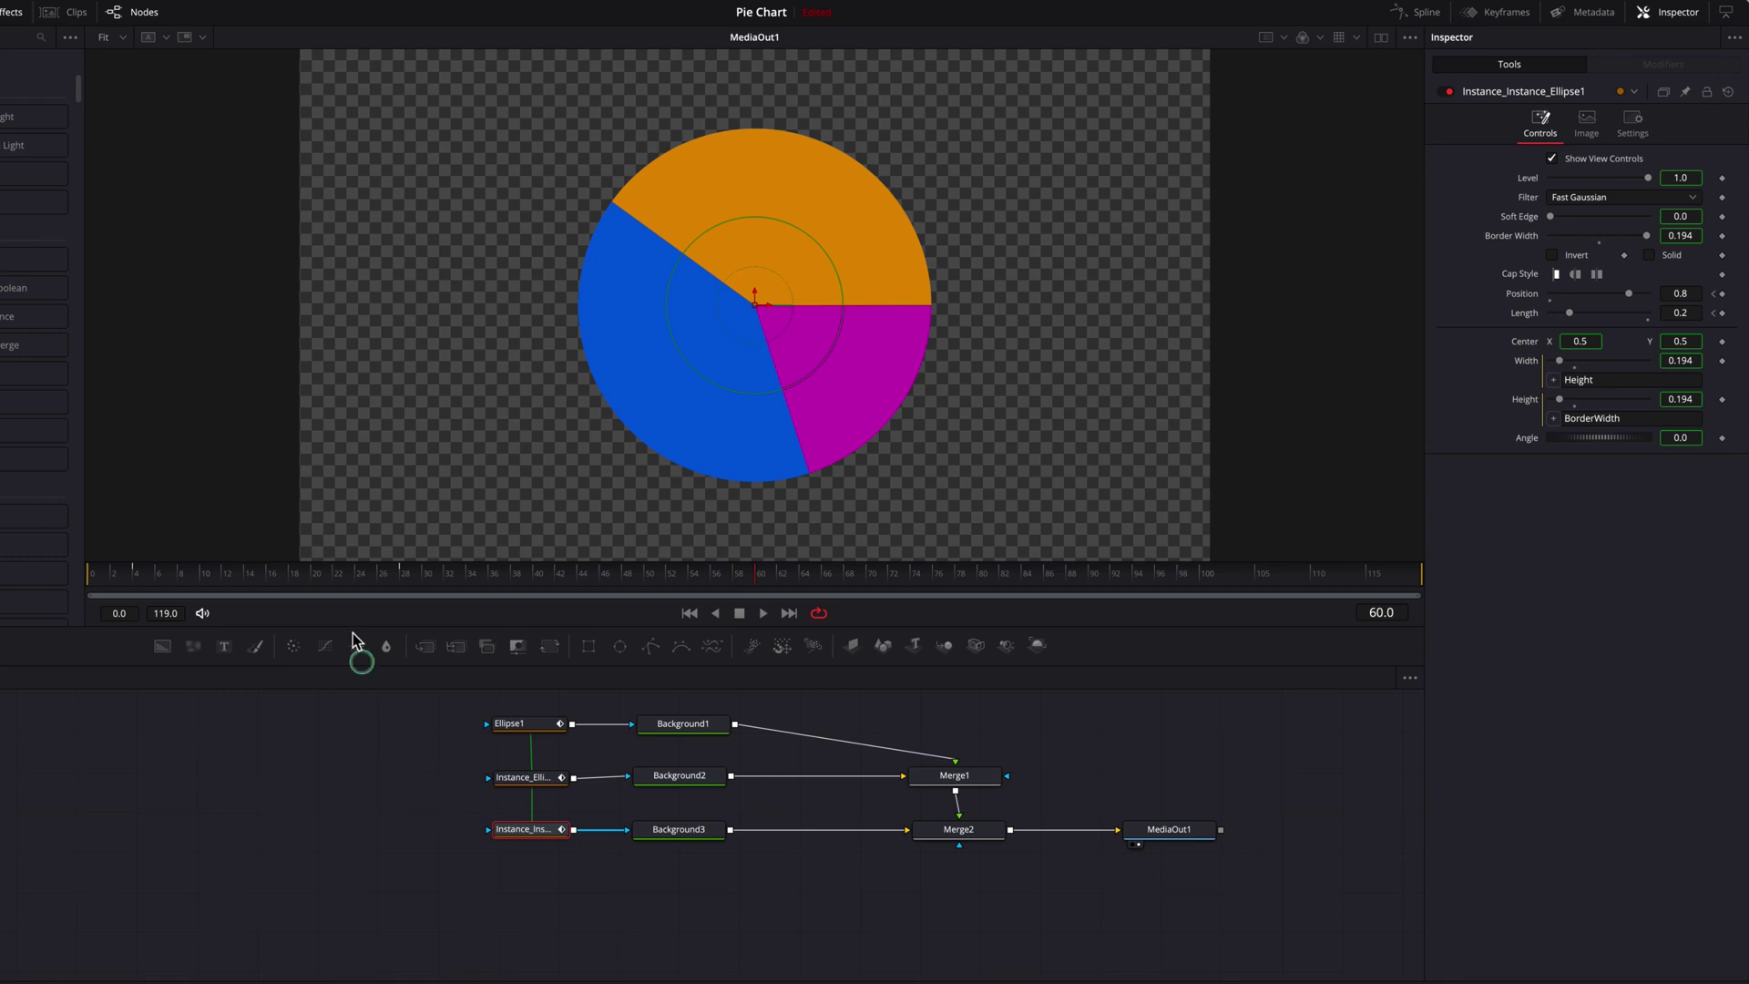
Go to frame 30 and insert one Transform node after Background1 and another after Background2.
drag(286, 580, 432, 584)
drag(414, 566, 422, 567)
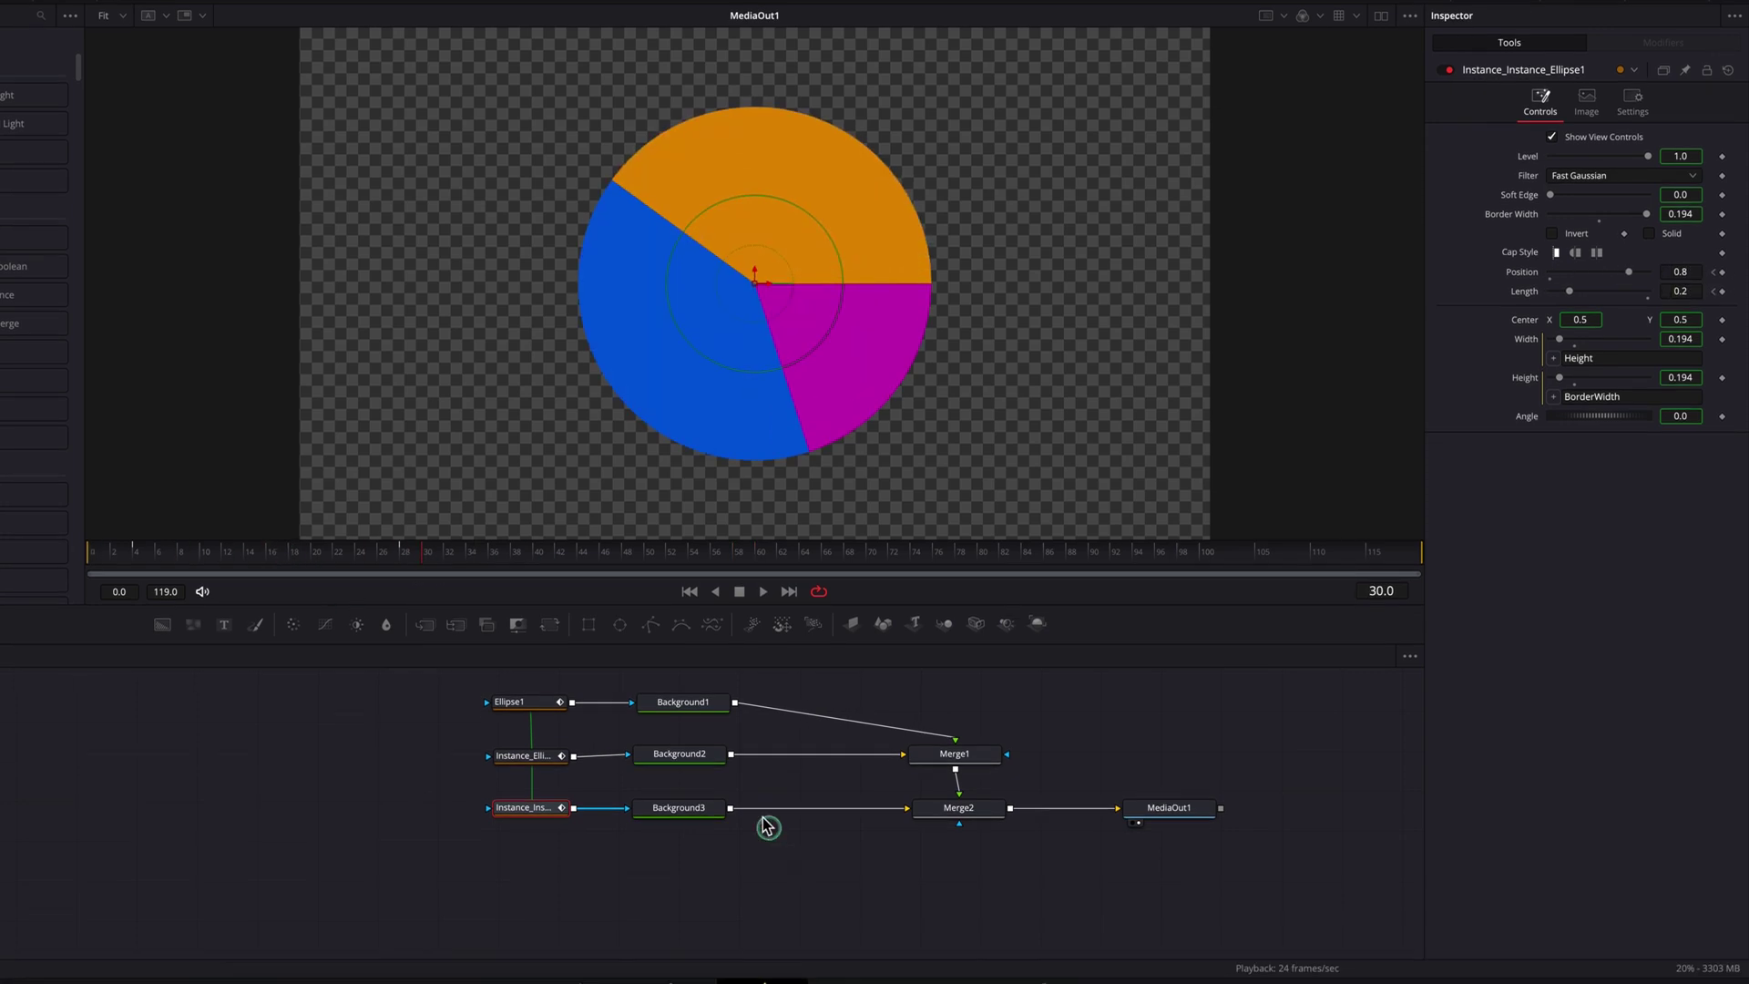
click(705, 701)
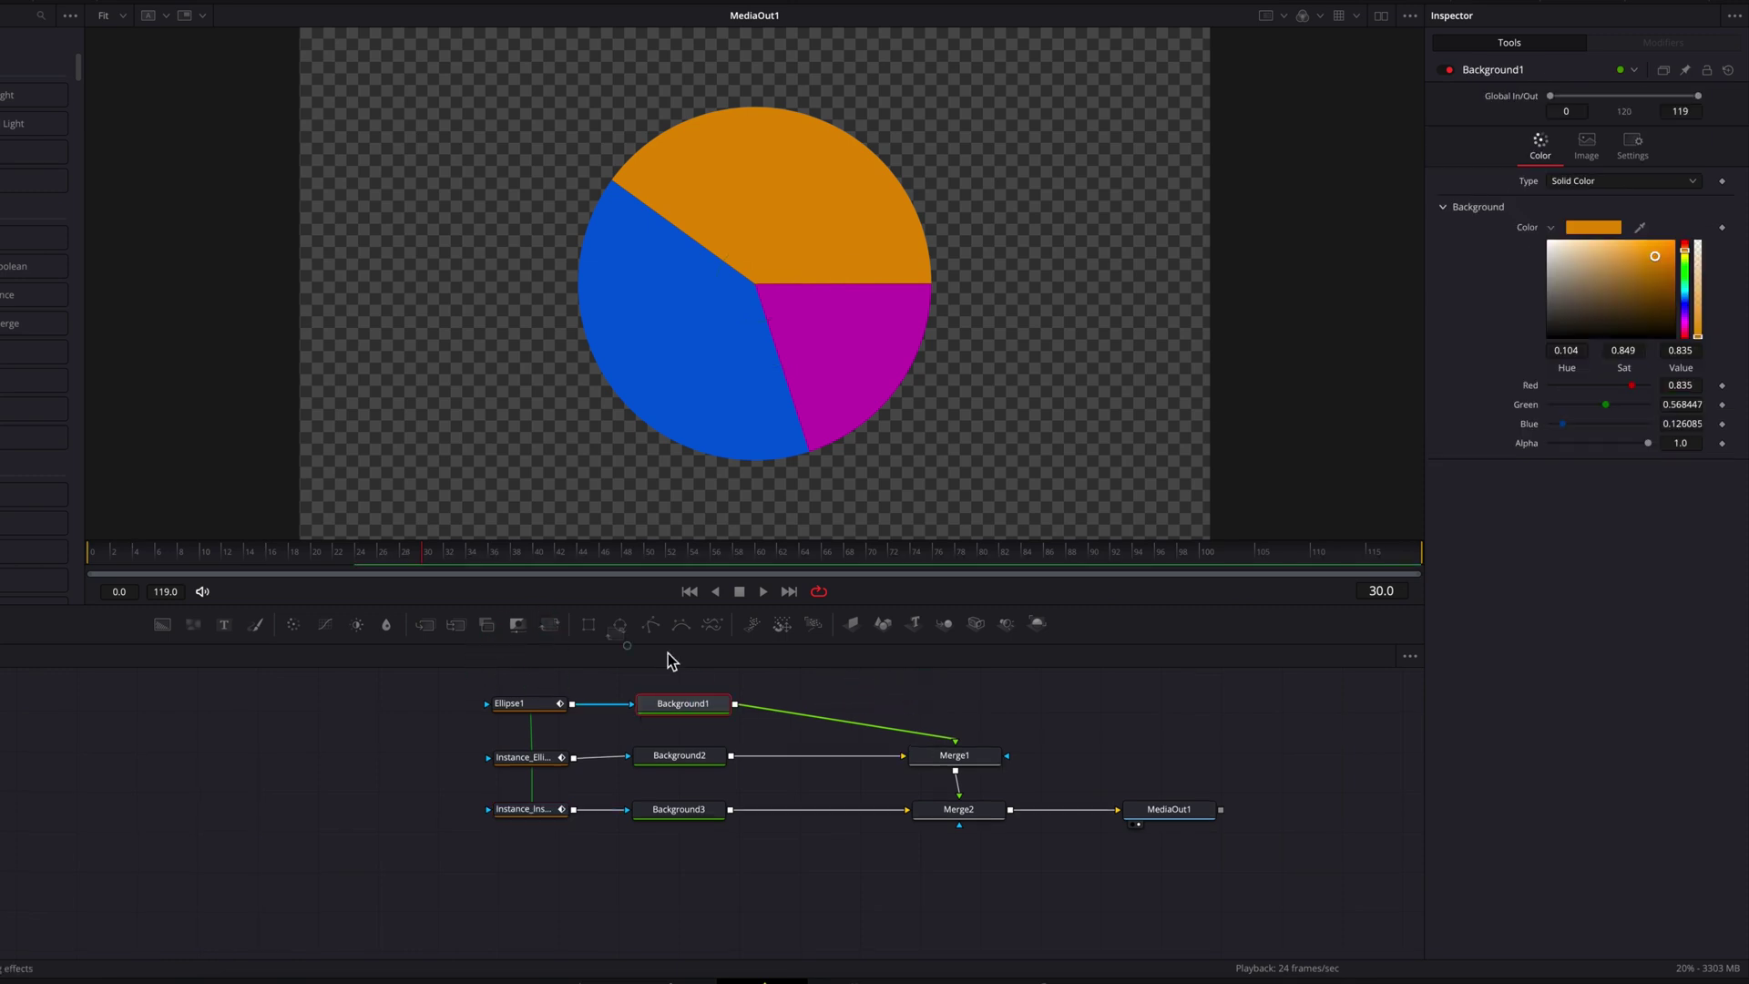
drag(671, 660, 807, 716)
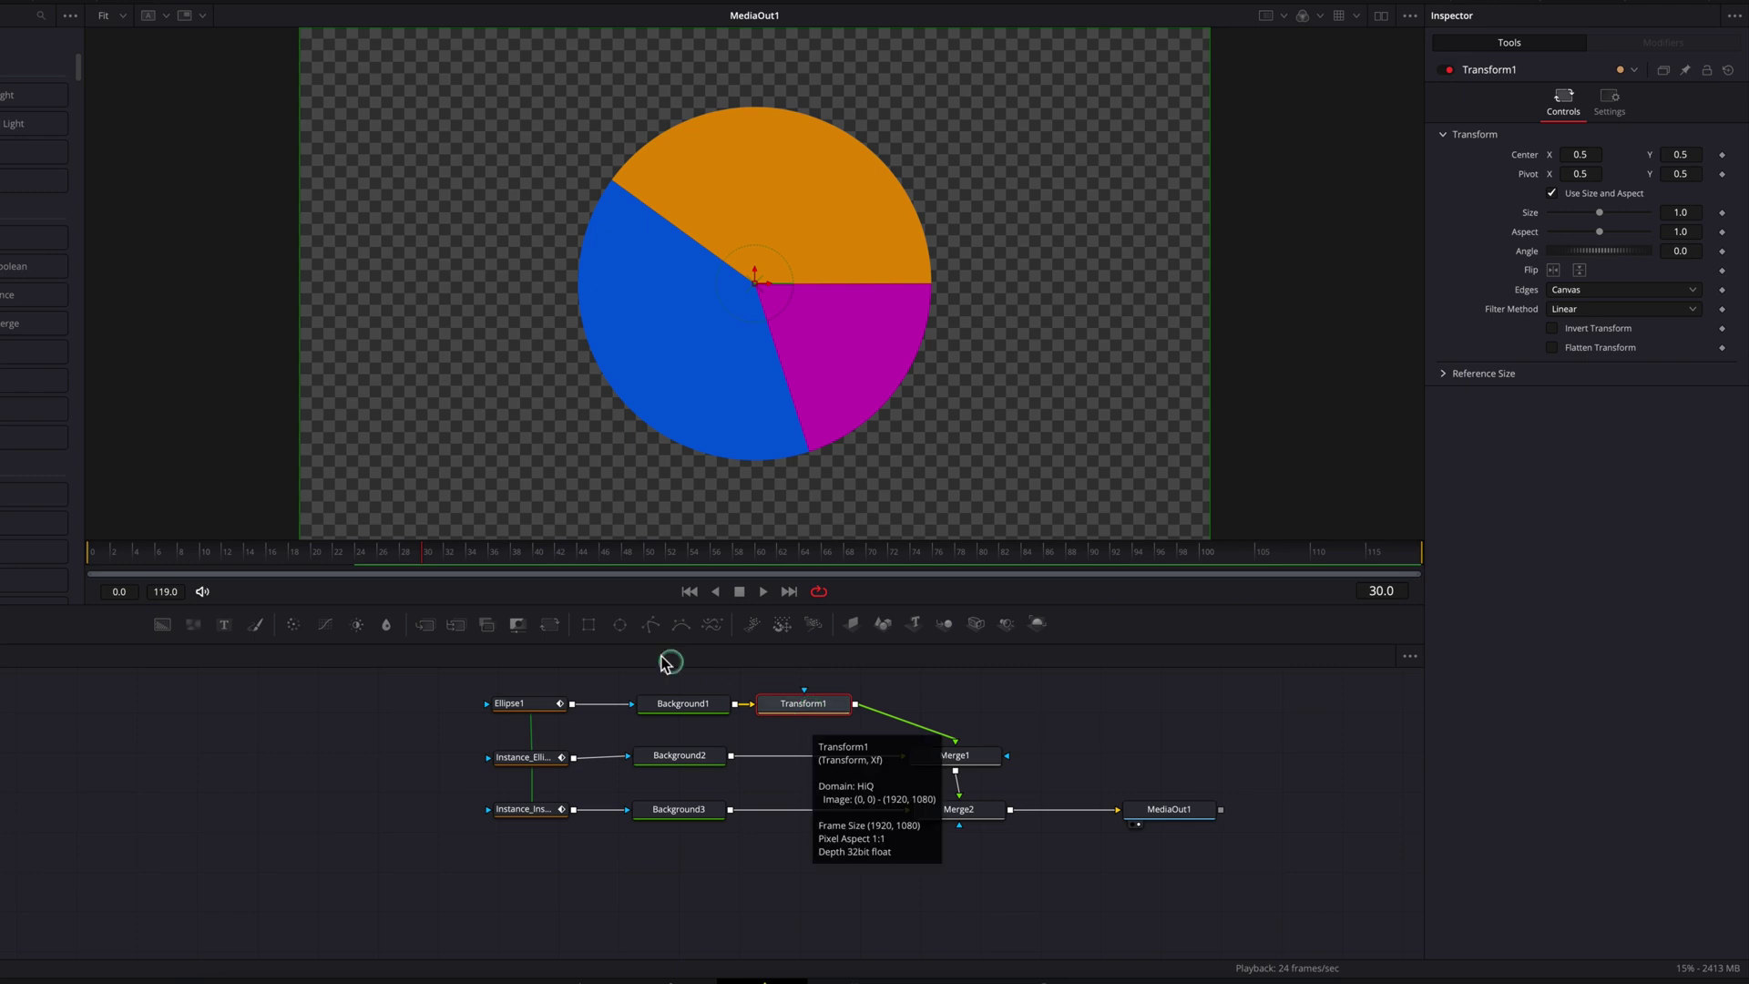
drag(678, 757, 671, 758)
drag(576, 608, 798, 761)
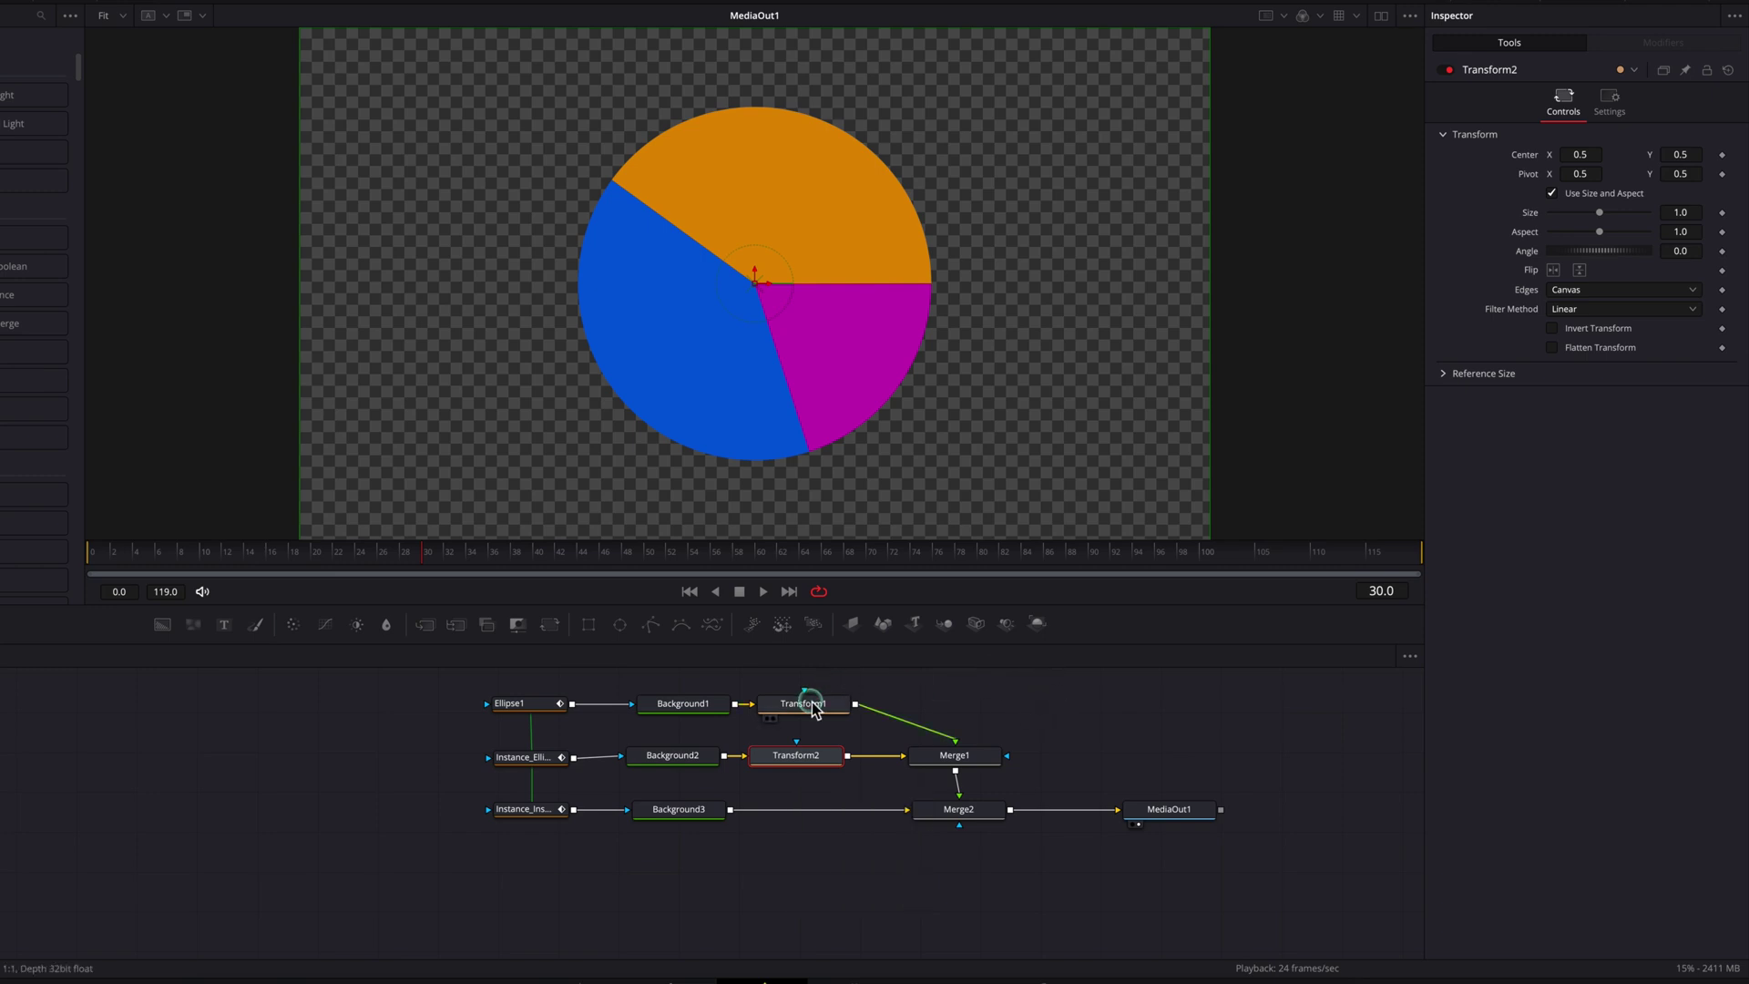
Keyframe Transform1's Size at 1.0 on frame 30 and 1.331 on frame 35, and play back the slice growth.
click(812, 702)
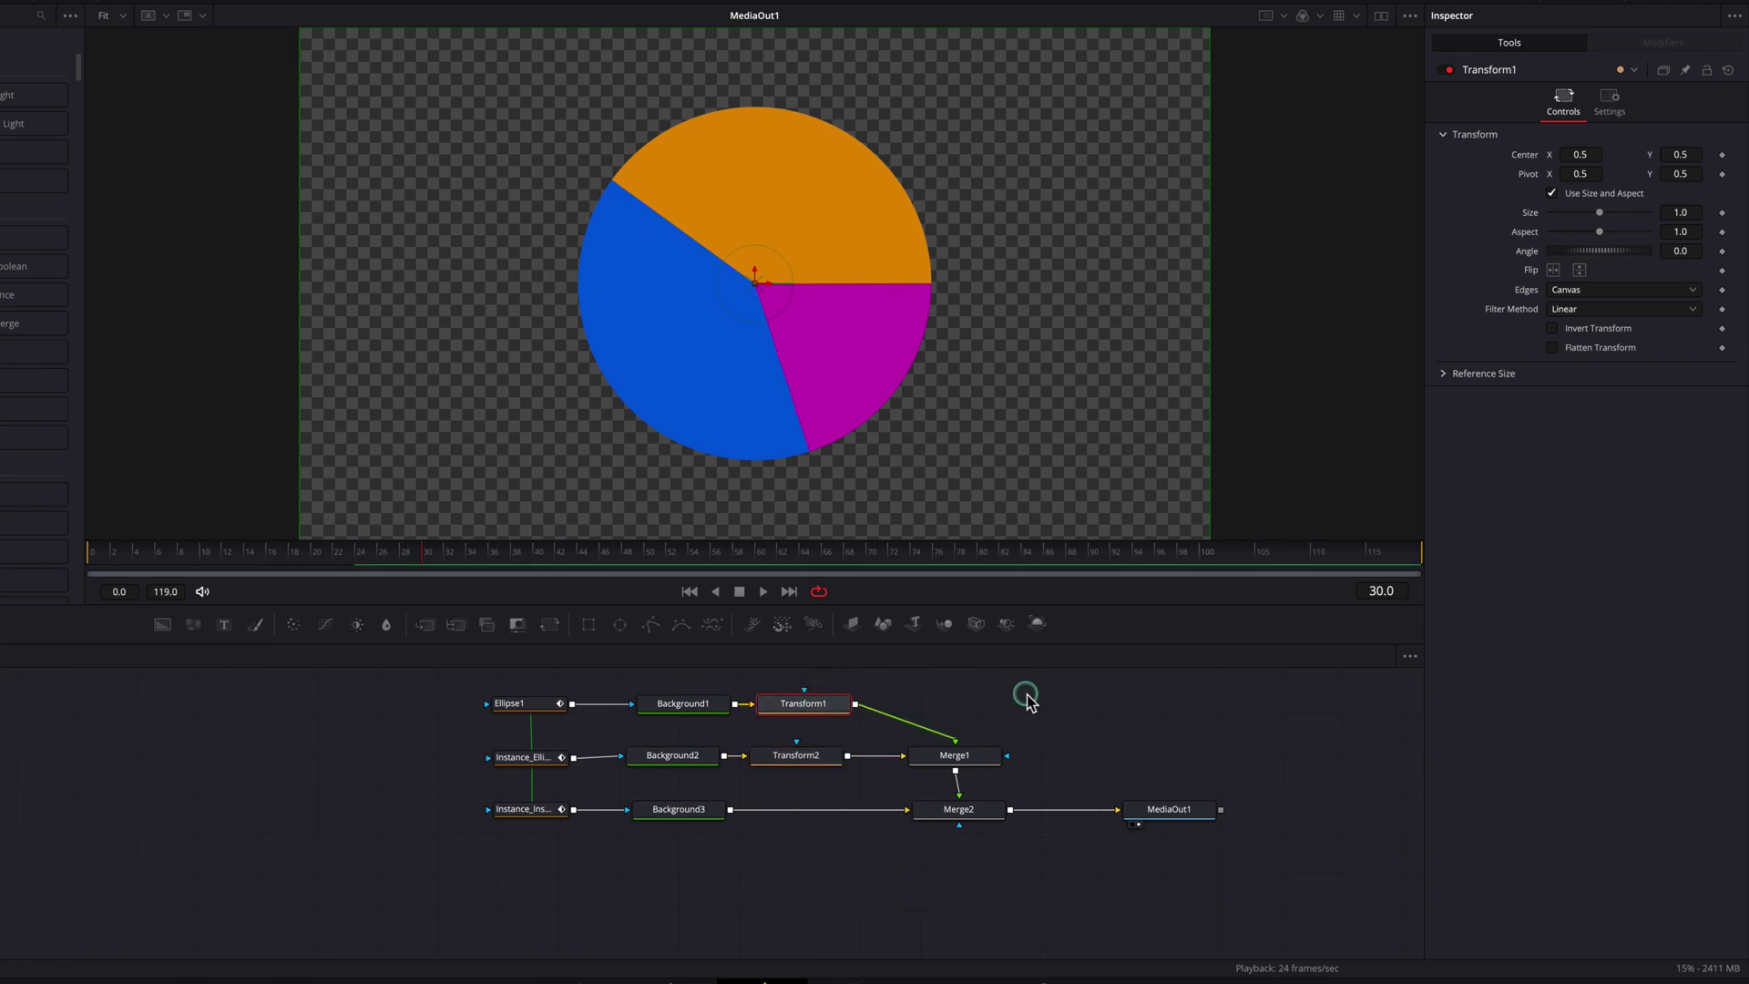
click(1721, 214)
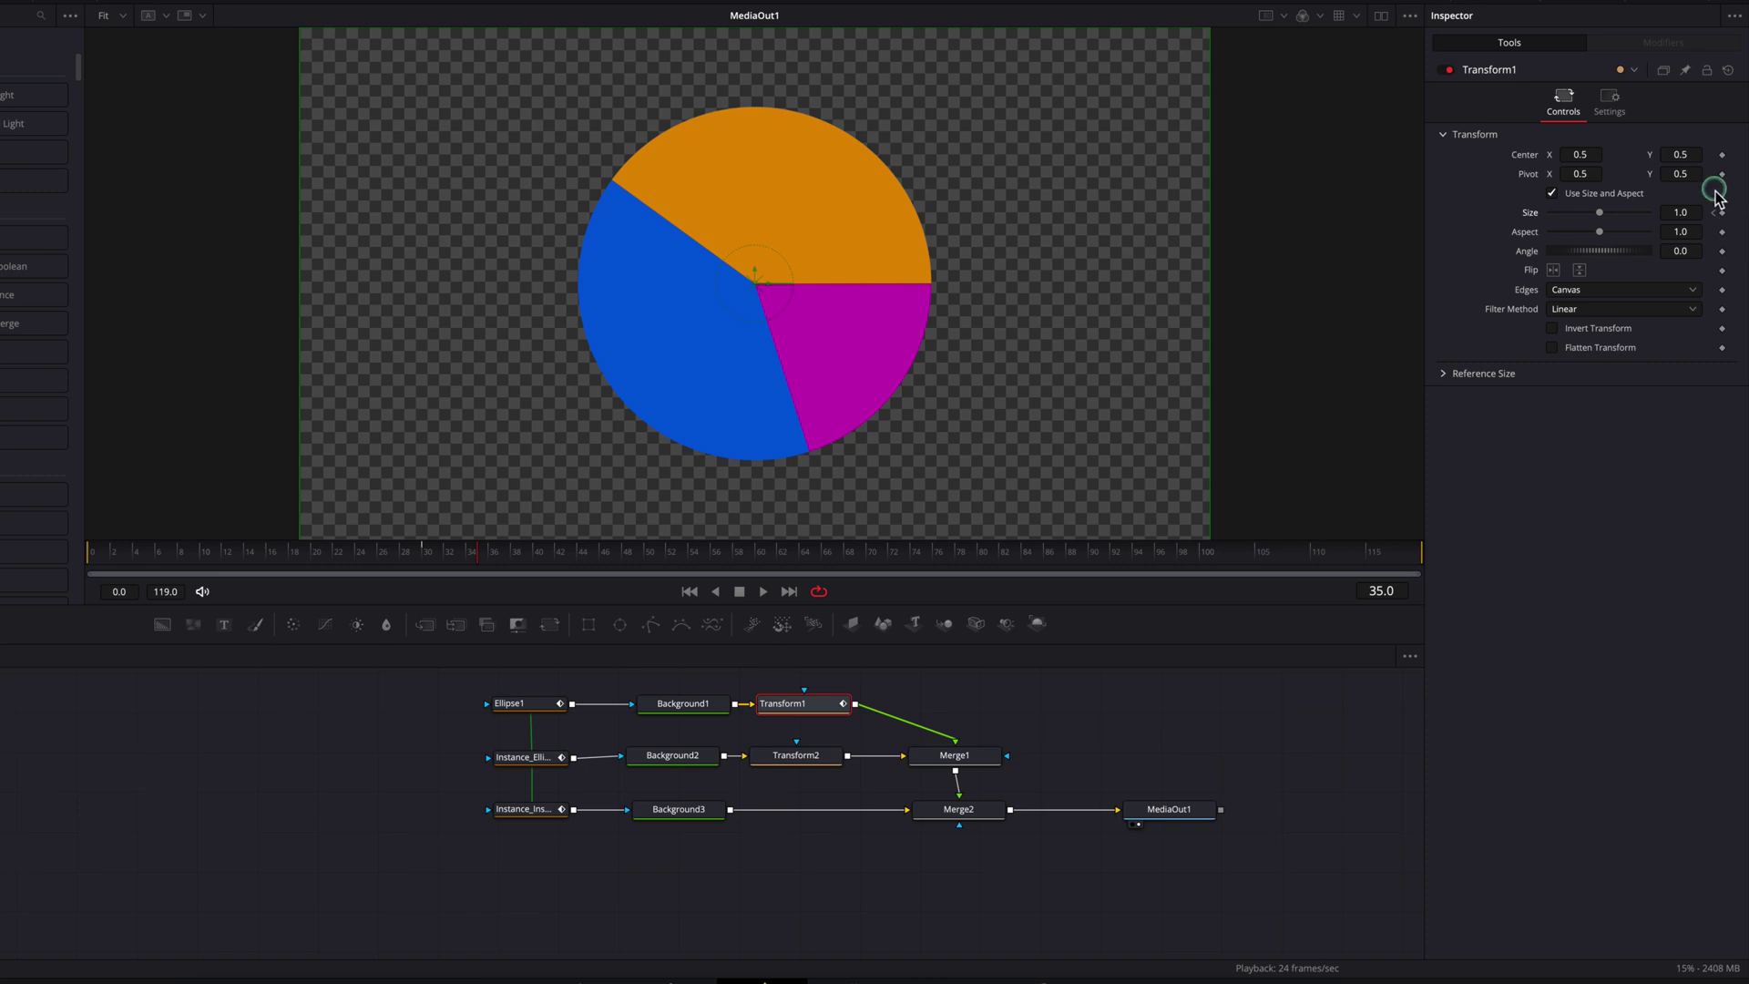
drag(1681, 212, 961, 201)
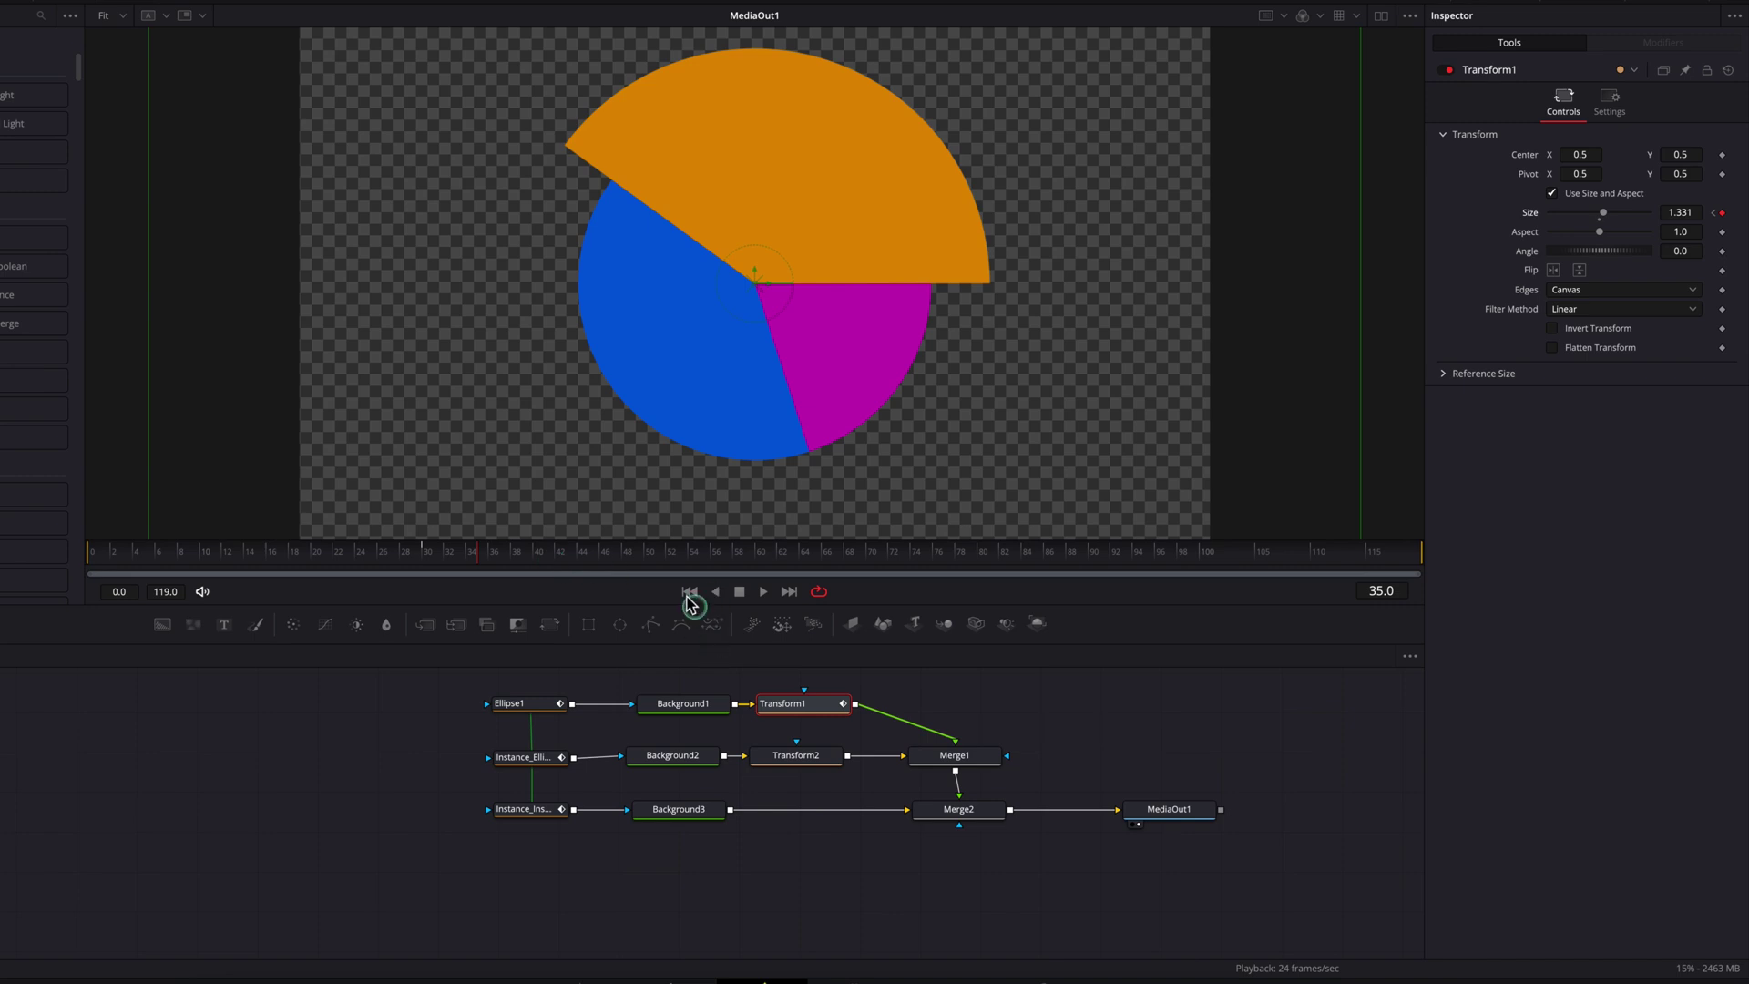
click(428, 552)
key(space)
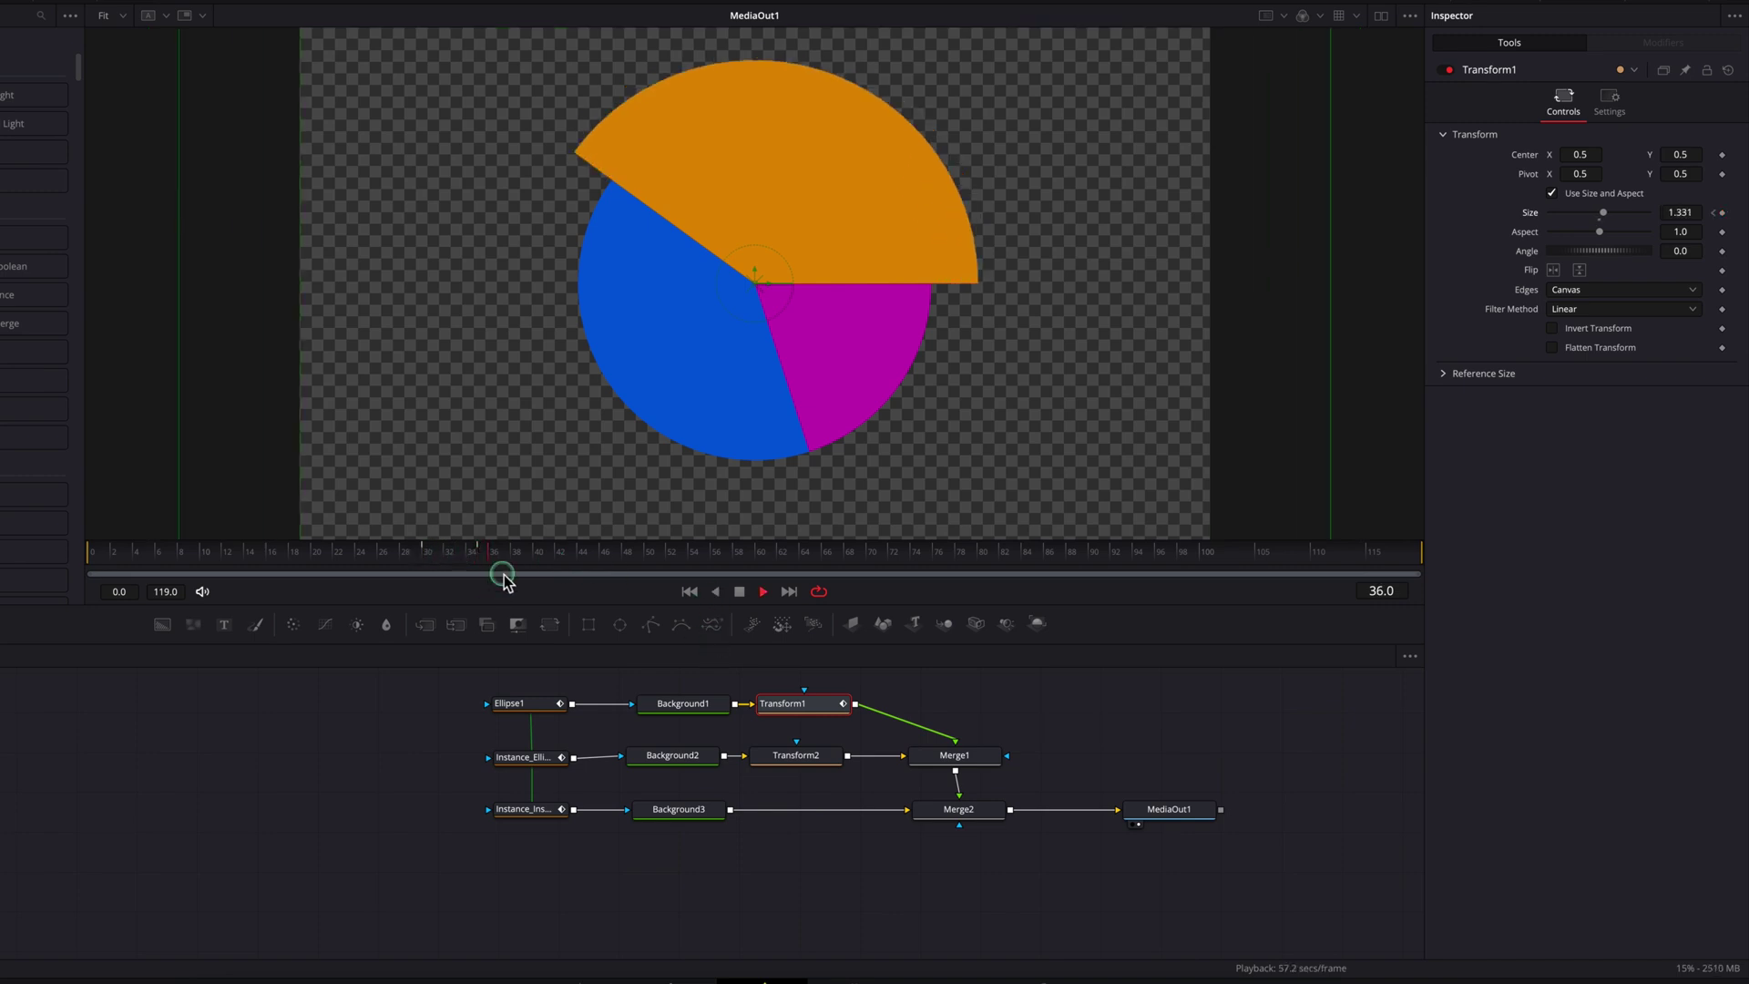
Keyframe Transform2's Size at 1.0 on frame 40 and 1.134 on frame 45, and play the animation from the start.
mouse_move(504, 574)
mouse_down()
mouse_move(449, 558)
mouse_move(535, 565)
mouse_up()
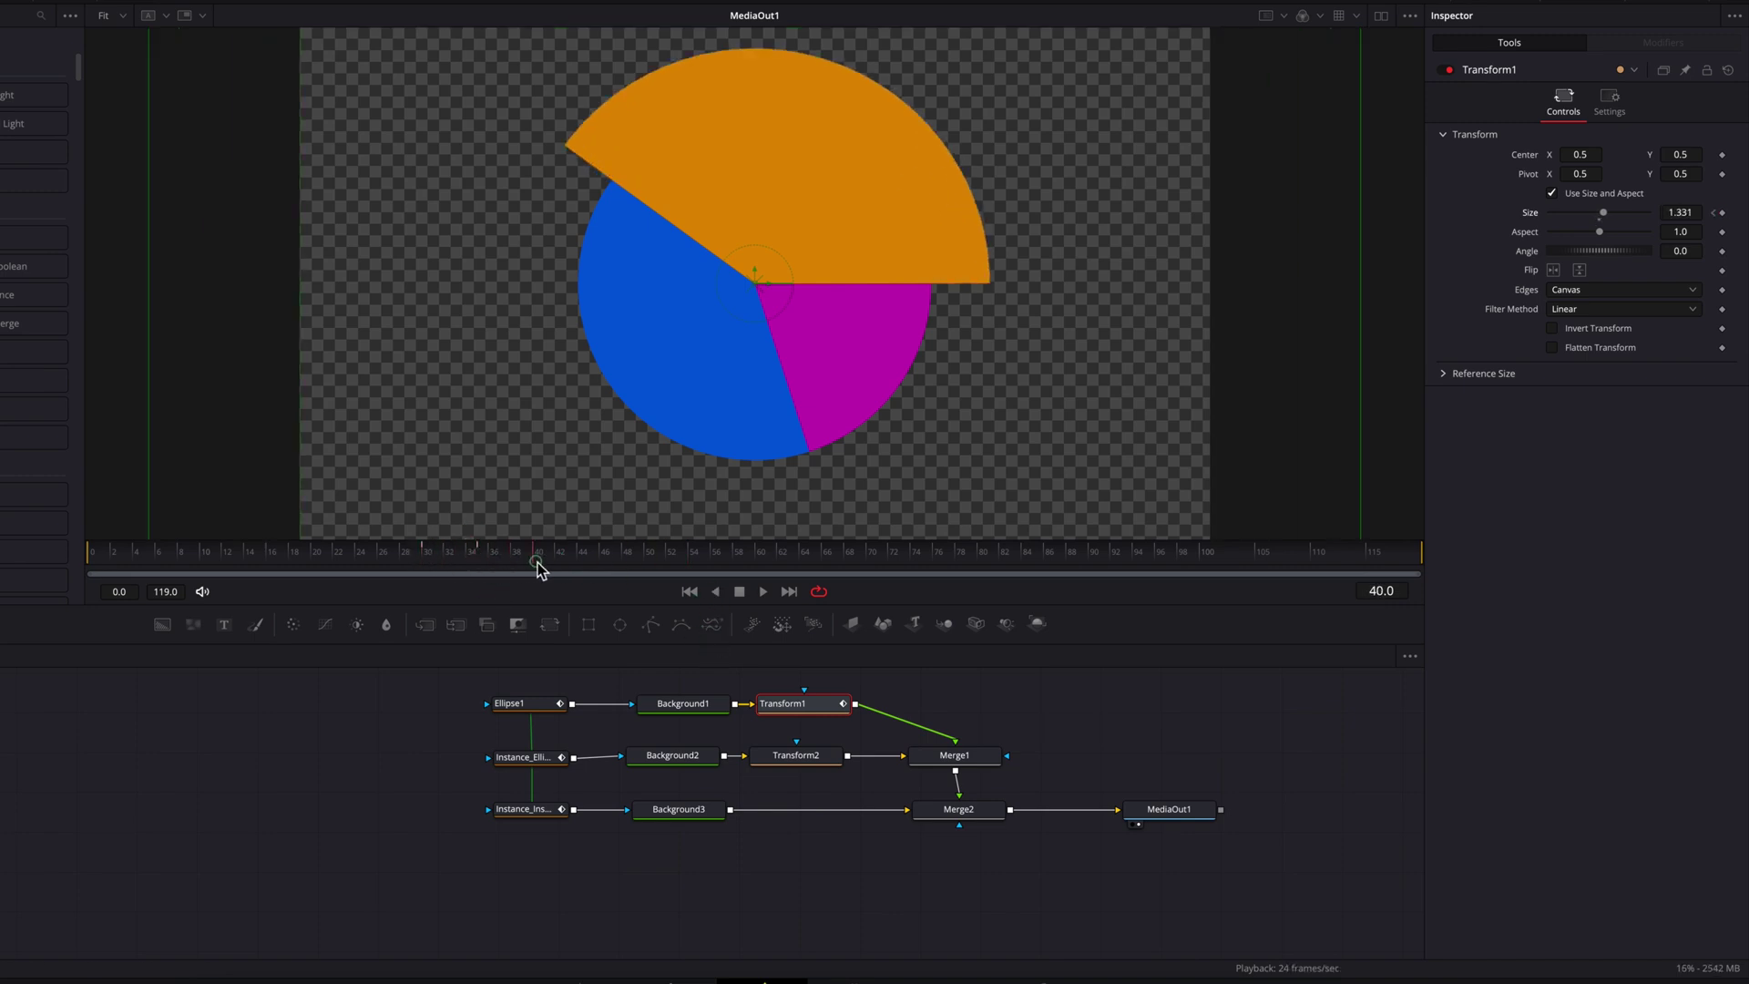
click(801, 755)
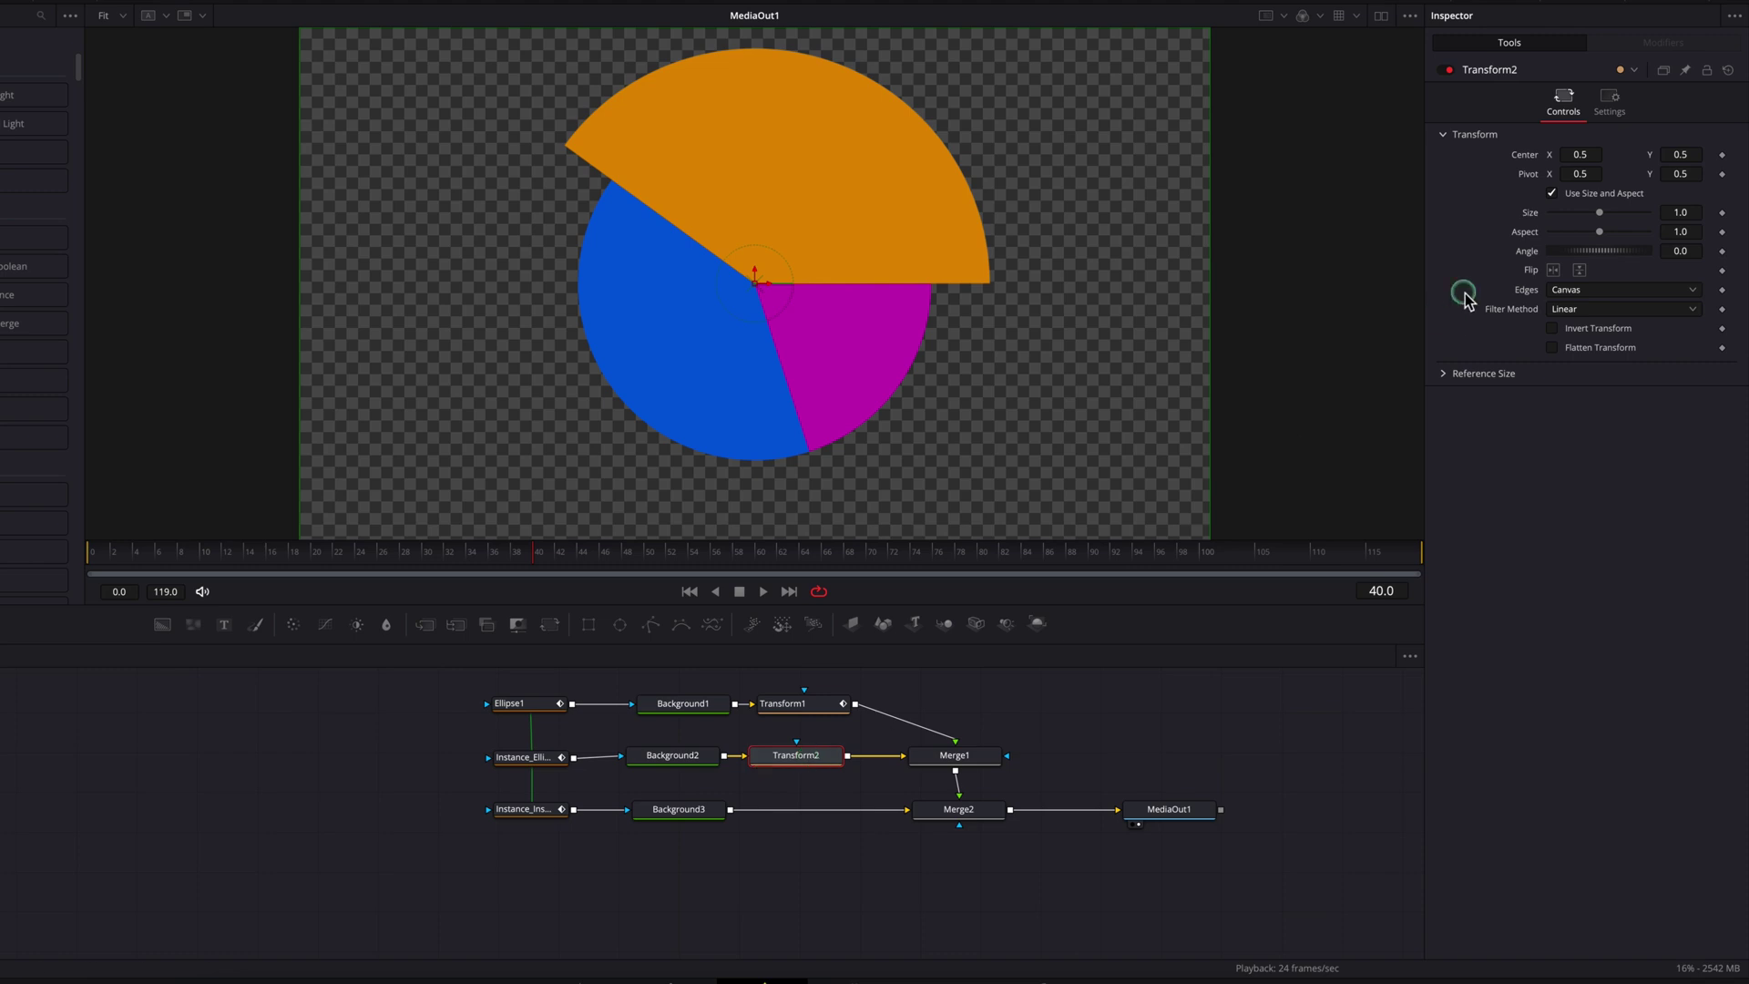
click(1722, 214)
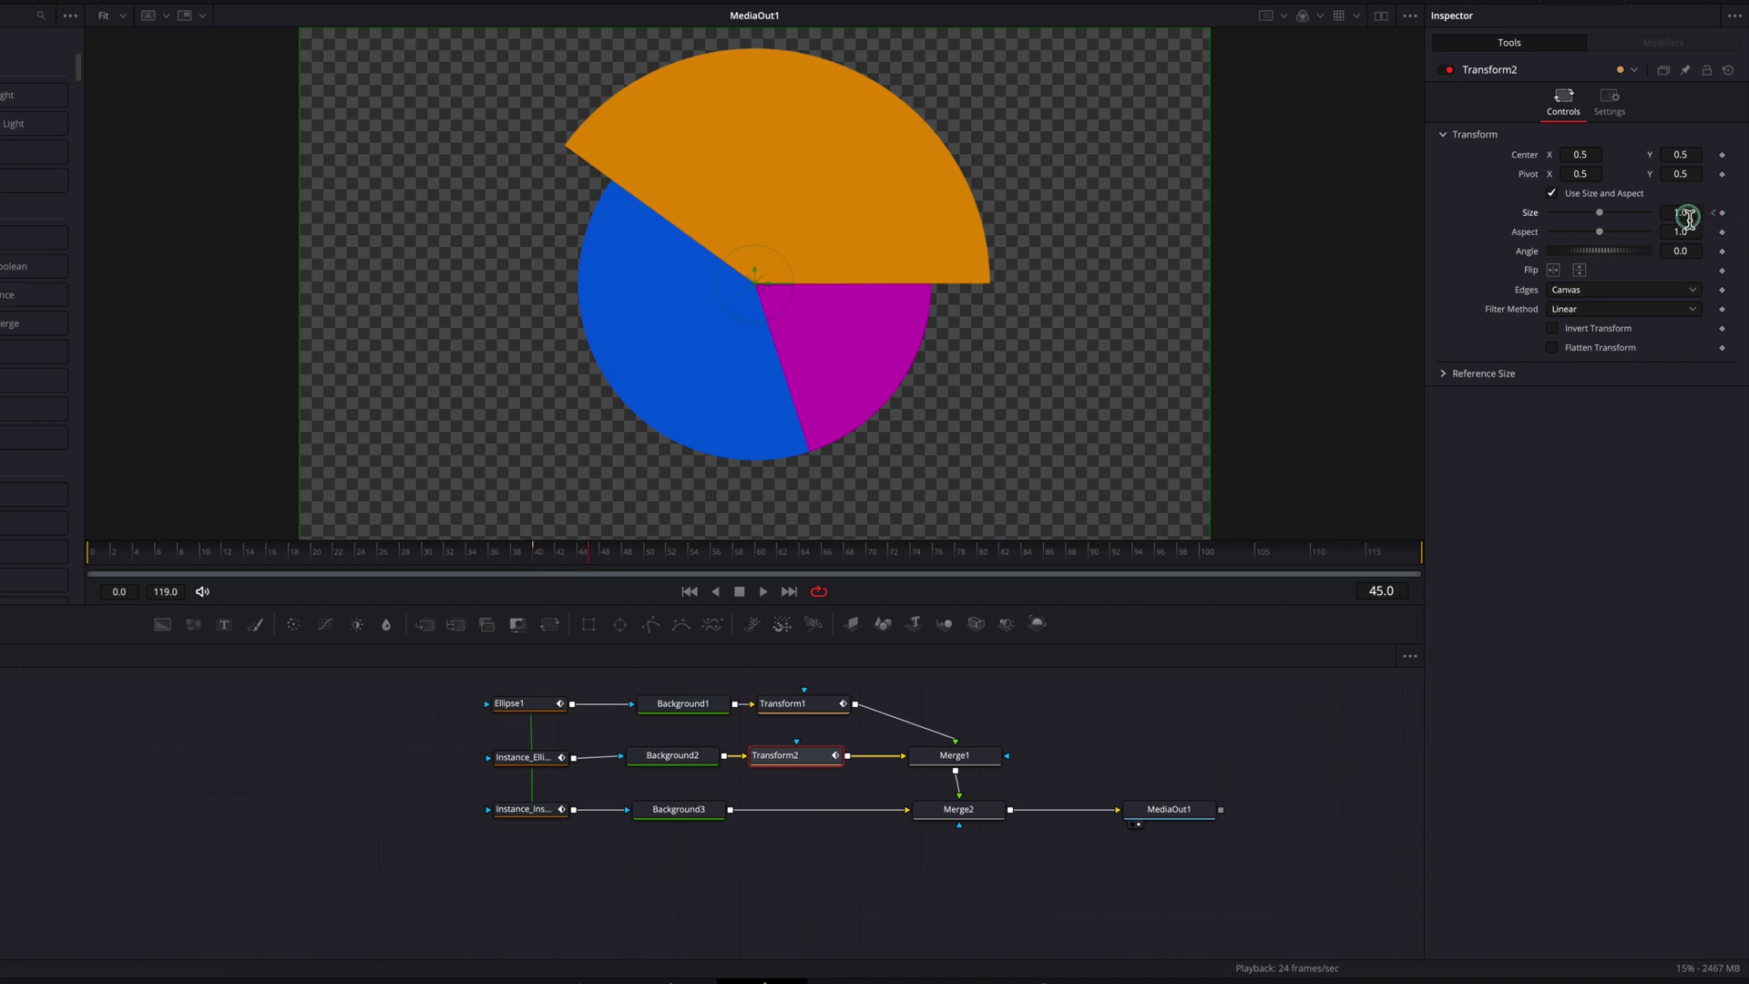
drag(1684, 216, 812, 209)
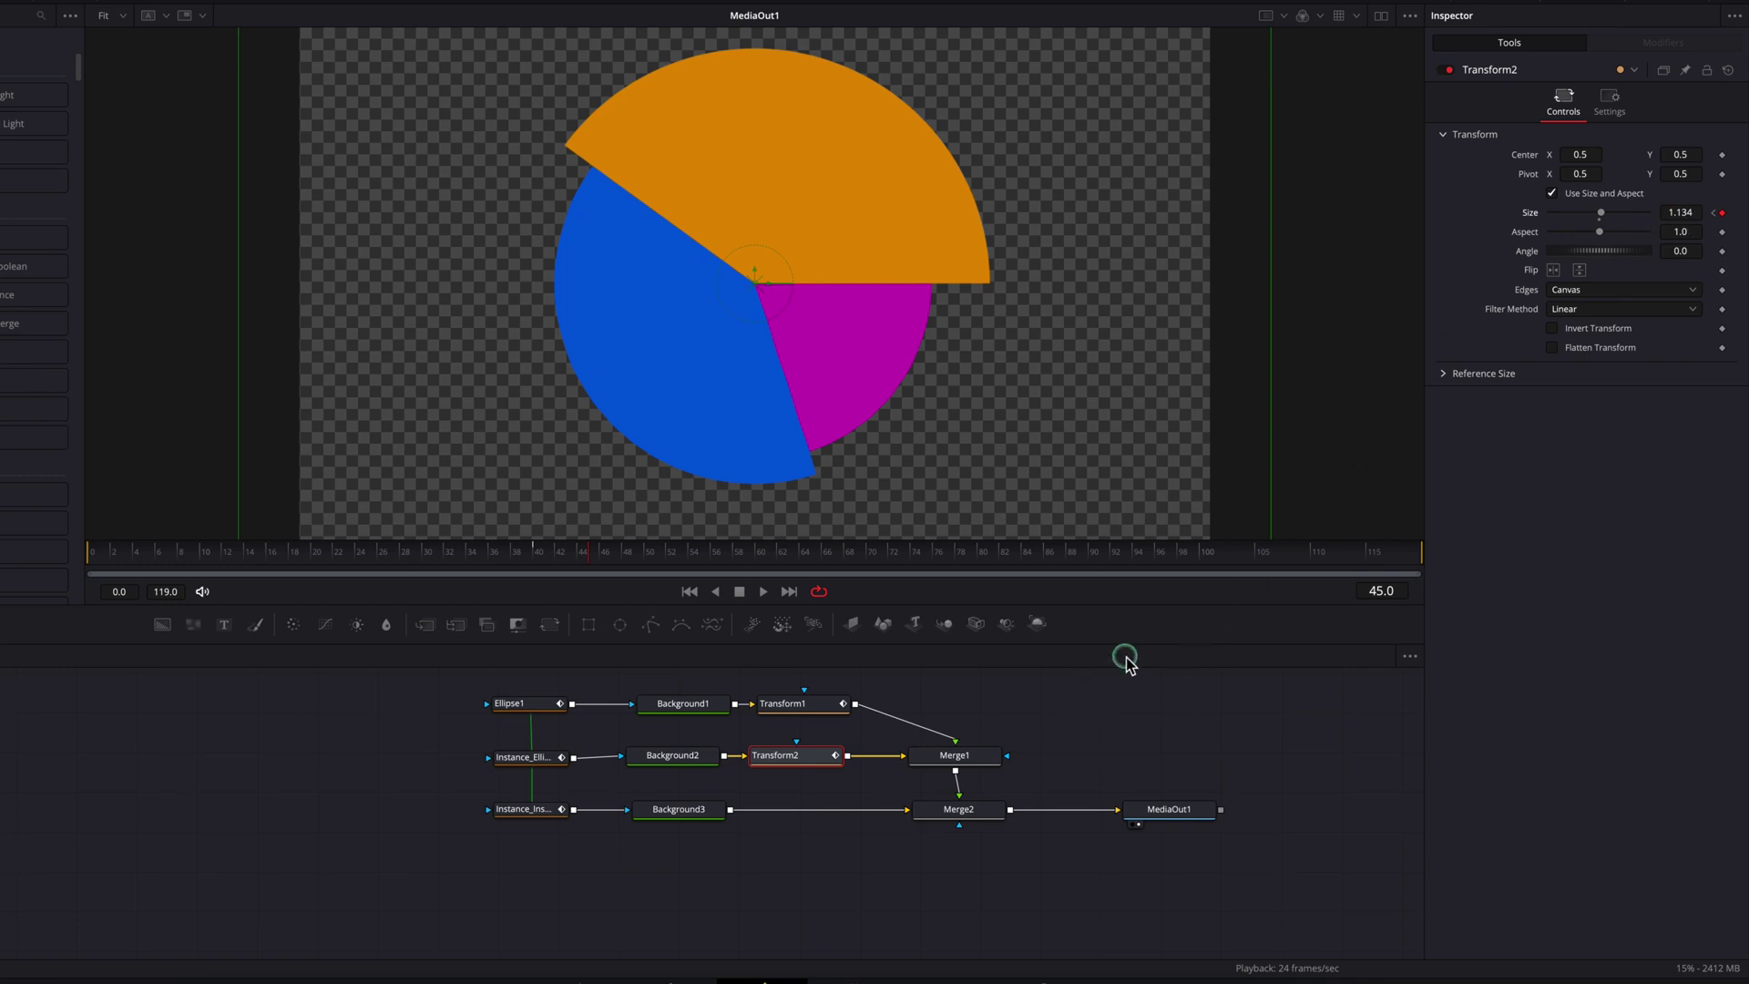
drag(114, 558, 85, 562)
key(space)
mouse_move(570, 565)
mouse_down()
mouse_move(480, 565)
mouse_move(601, 566)
mouse_up()
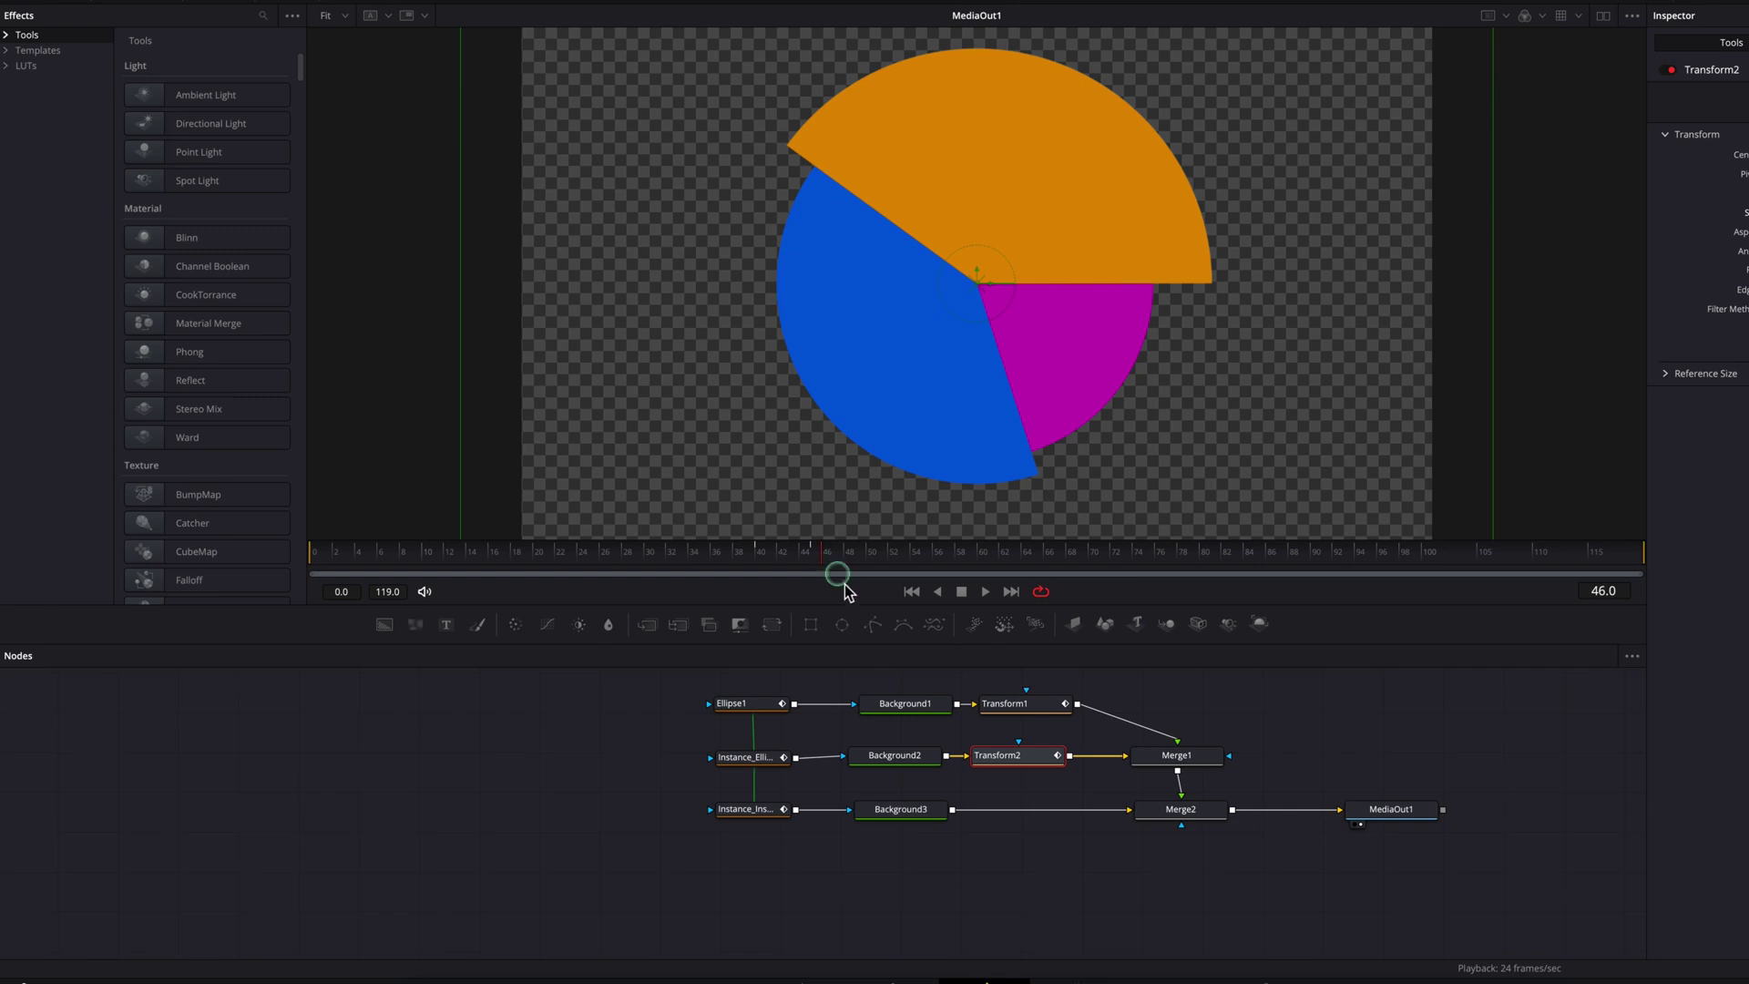
Shift Merge1 and Merge2 to make room and insert an OpenFX Drop Shadow between Transform1 and Merge1.
drag(1190, 722, 1212, 829)
drag(1206, 810, 1249, 817)
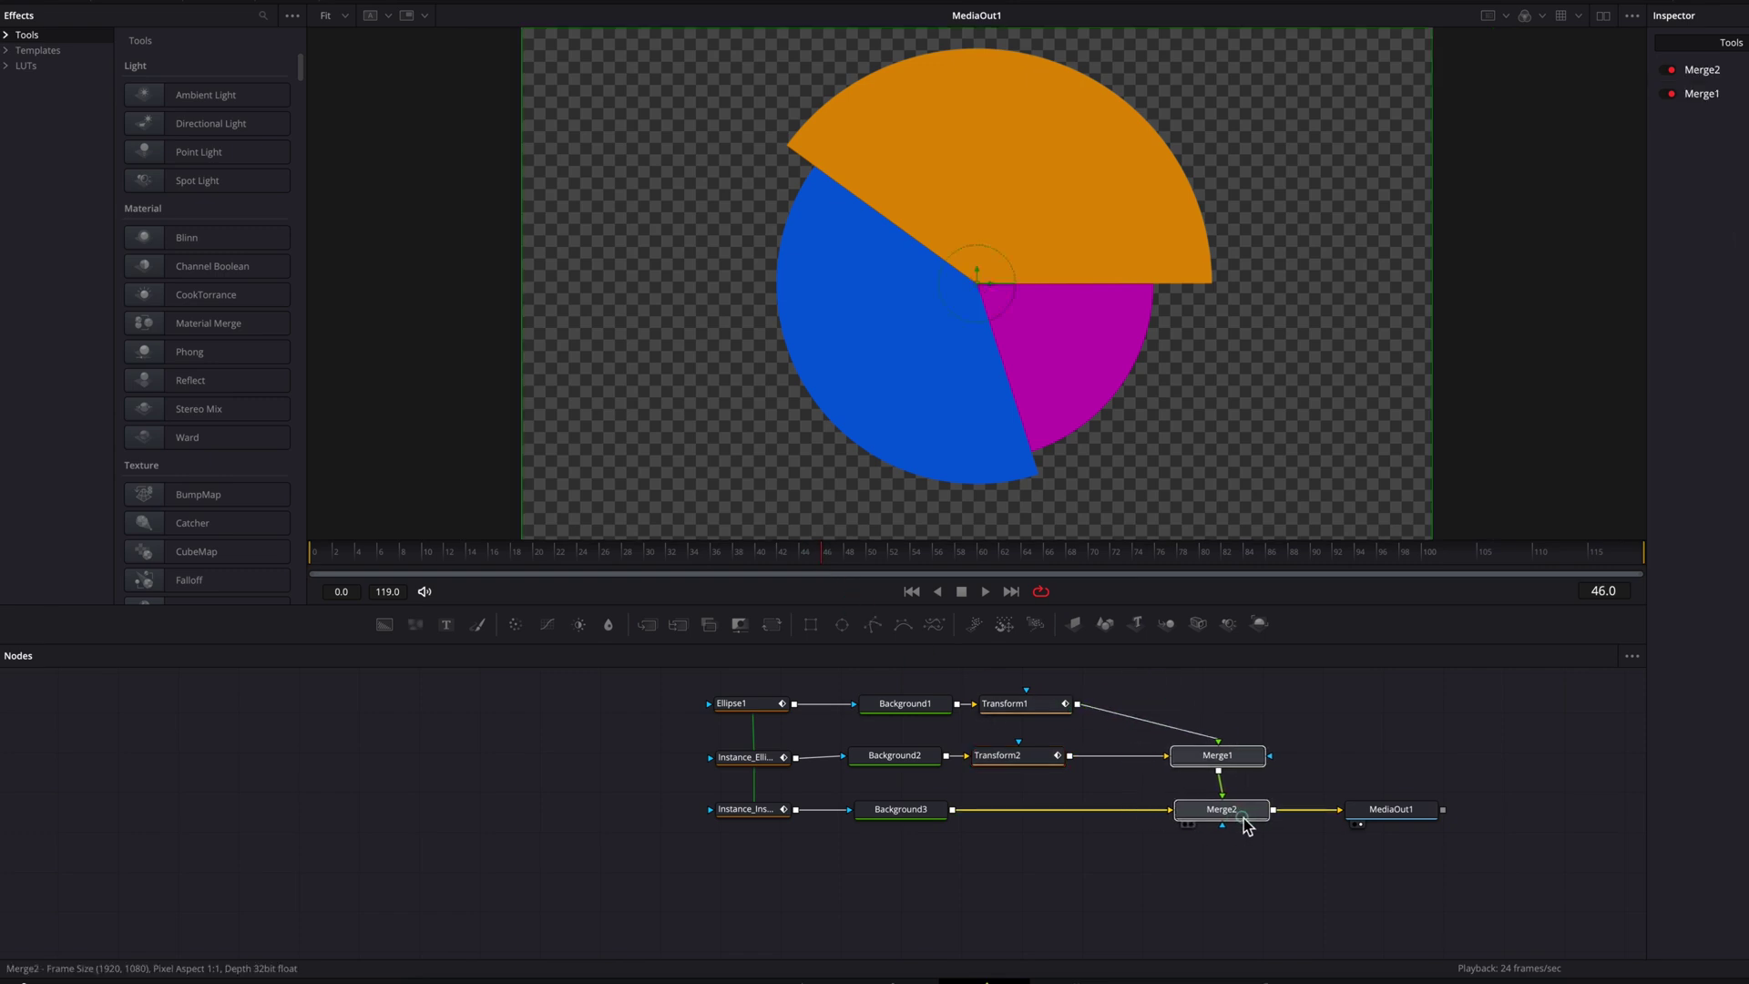
click(7, 36)
click(54, 299)
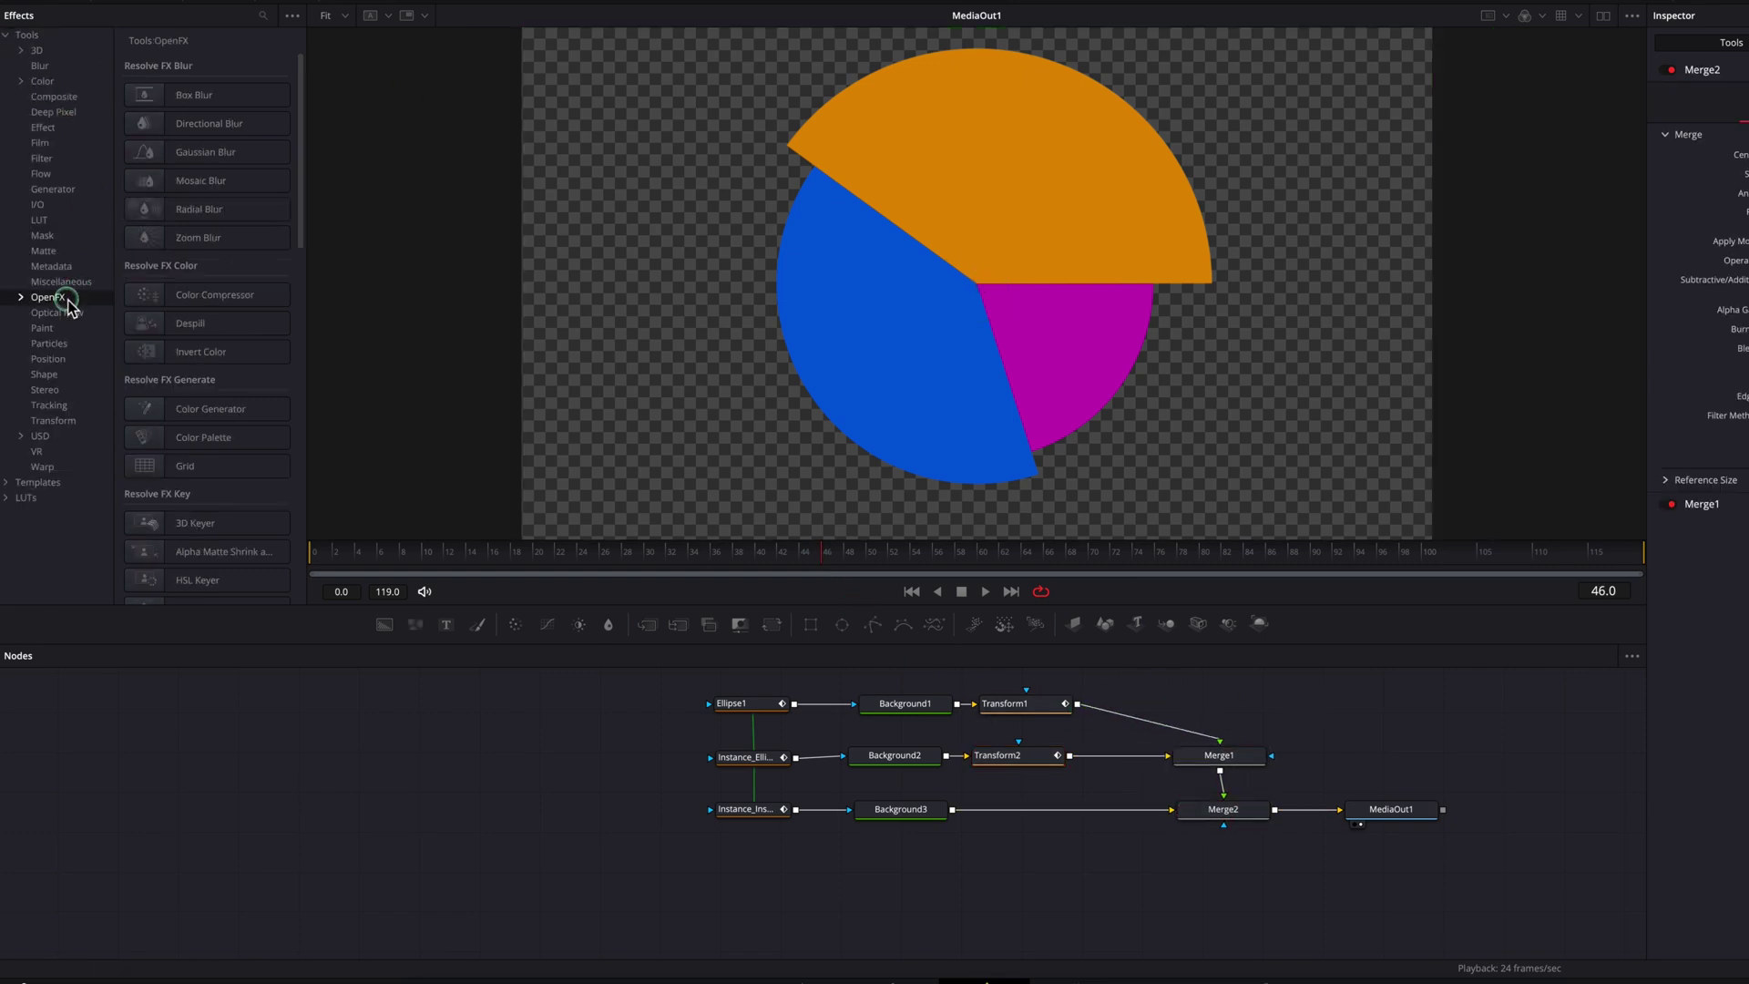
drag(303, 244, 1138, 720)
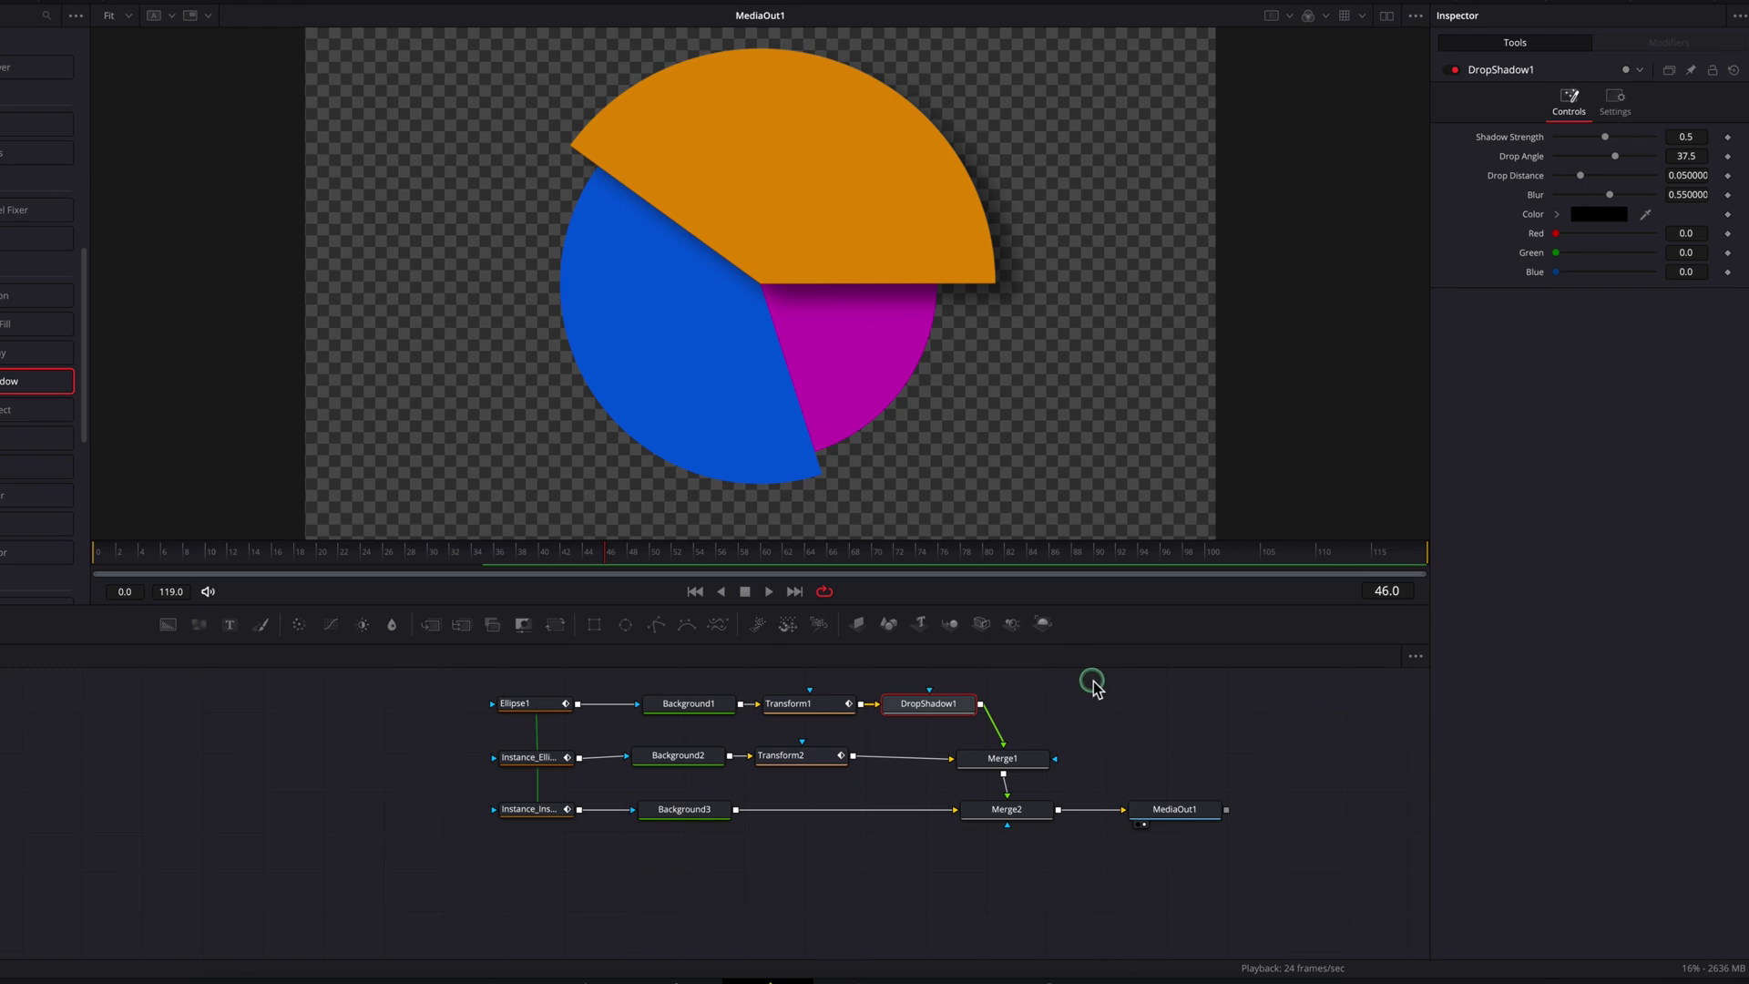
Set DropShadow1's Drop Angle to 120, Drop Distance to 0.0161 and Shadow Strength to 0.545.
drag(1687, 155, 1449, 194)
click(1659, 142)
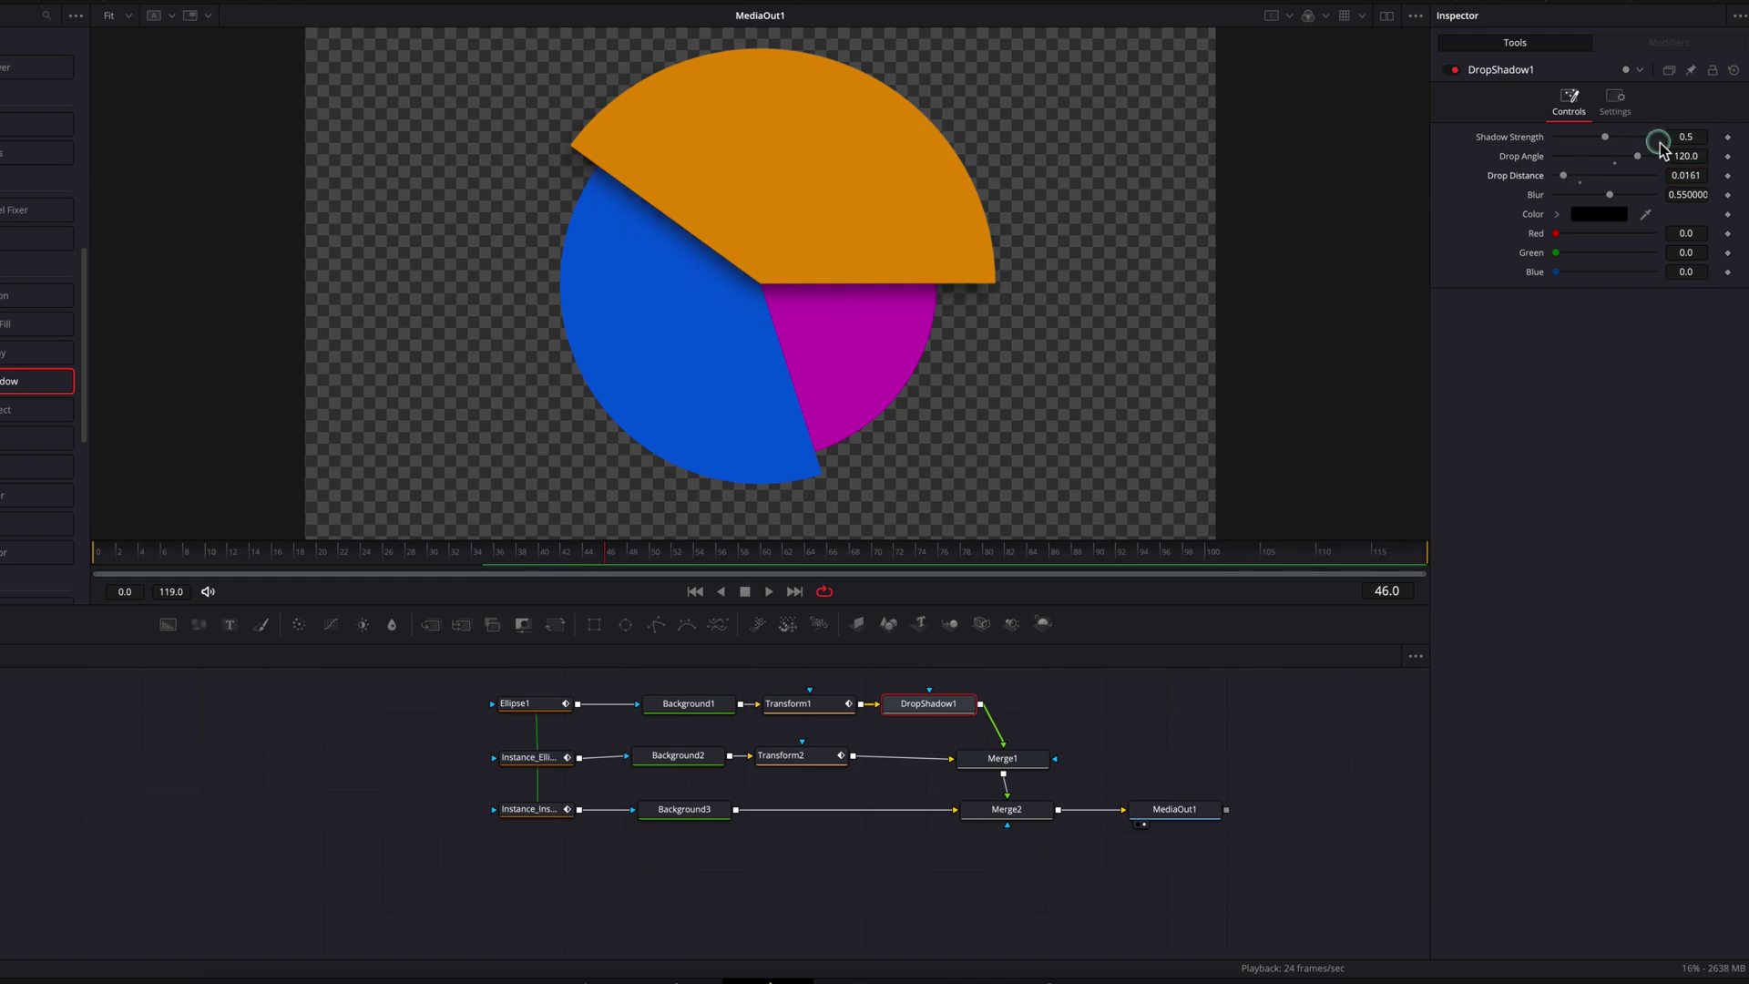
drag(1680, 137, 1730, 134)
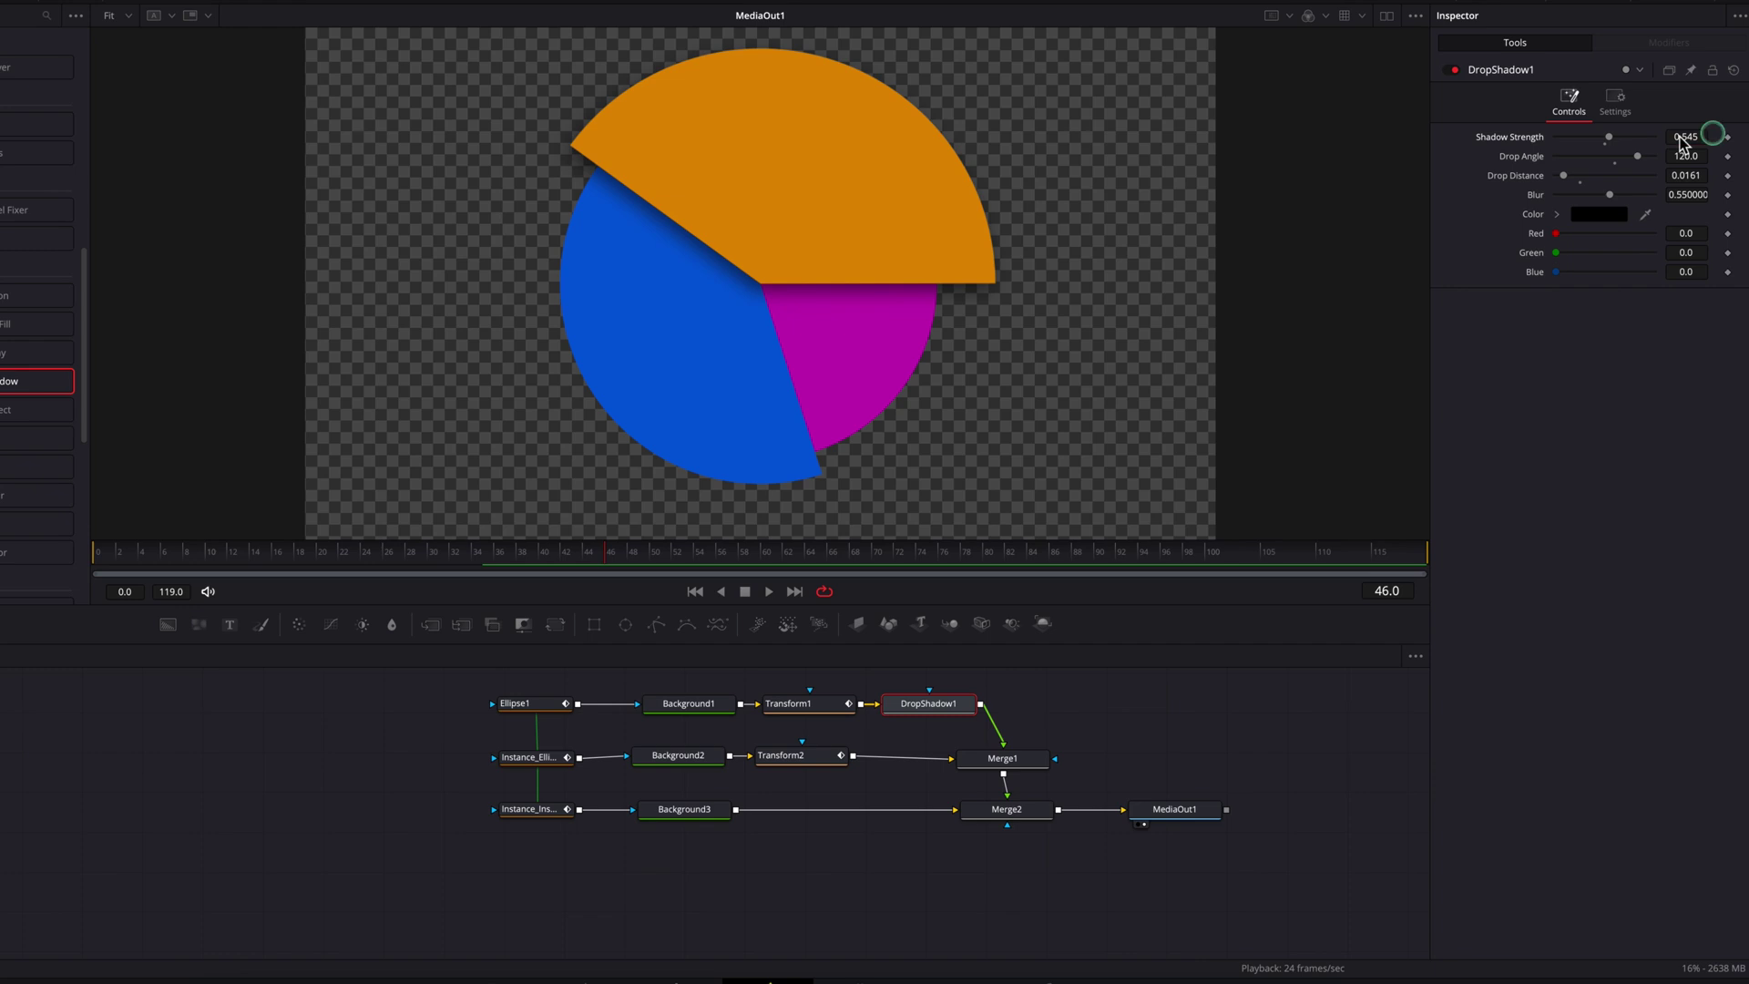
Space out the merge and output nodes, and insert a copy of DropShadow1 between Transform2 and Merge1.
drag(1019, 764, 1044, 761)
drag(1011, 811, 1032, 811)
drag(1062, 708, 1175, 819)
drag(1175, 820, 1218, 823)
click(1024, 708)
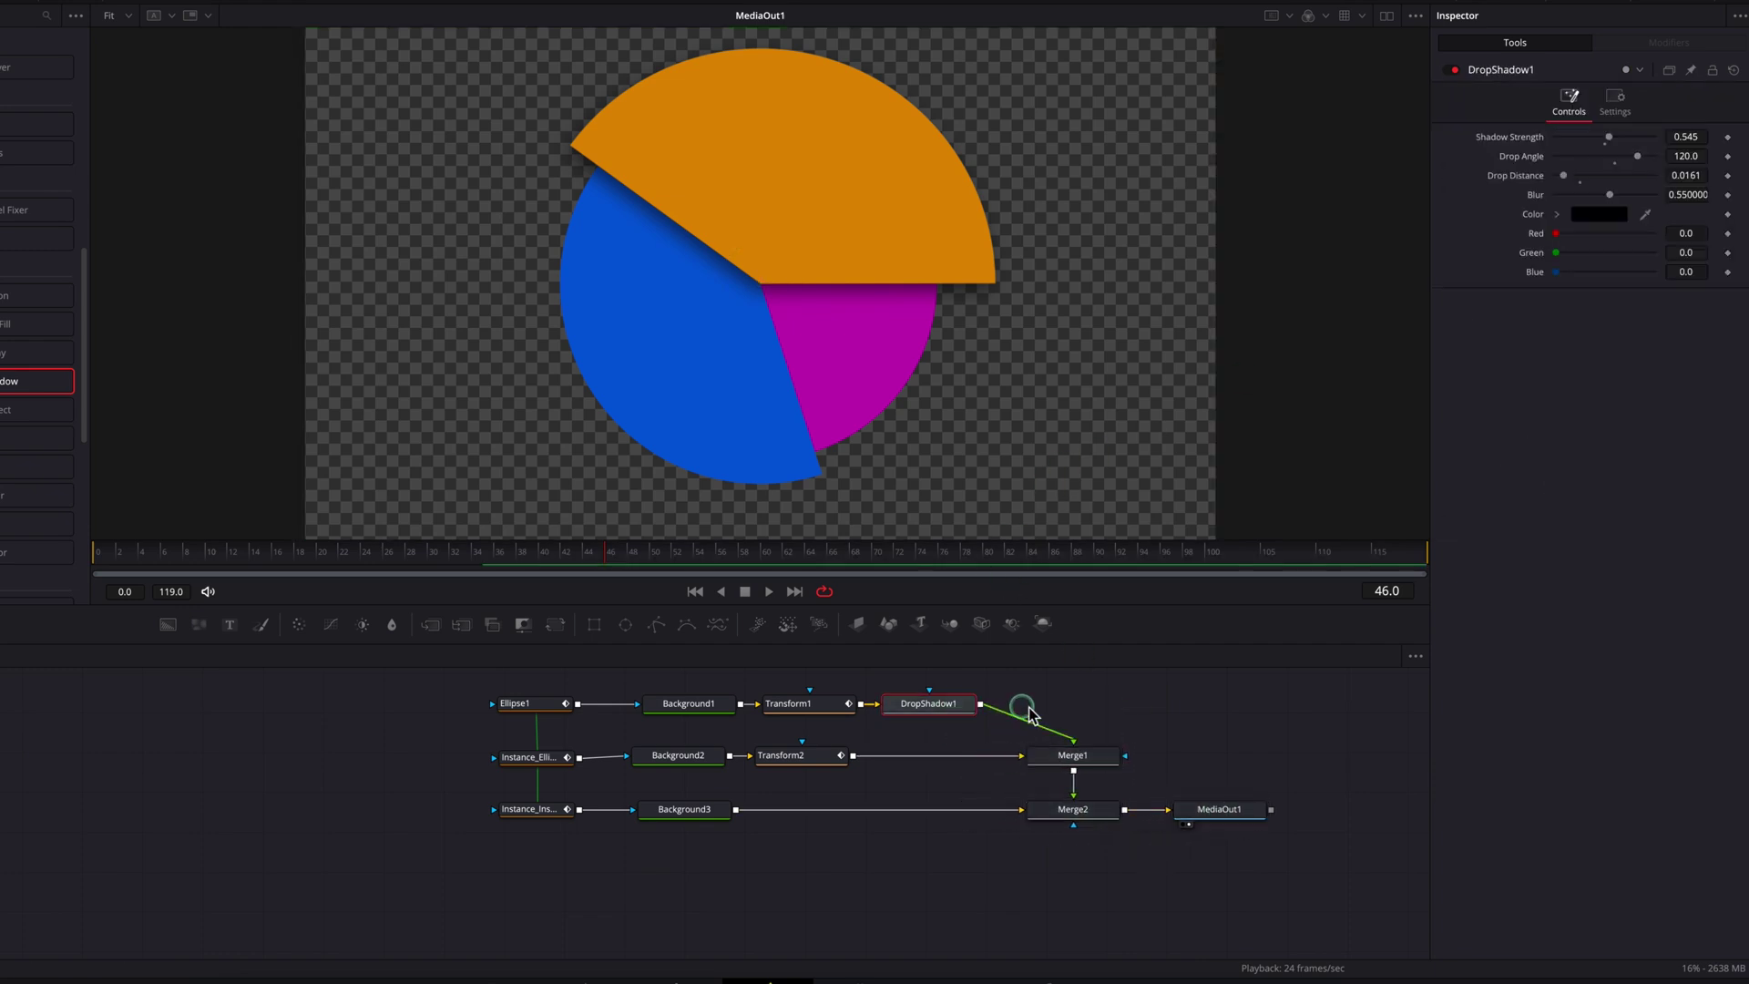
click(1075, 706)
key(ctrl+v)
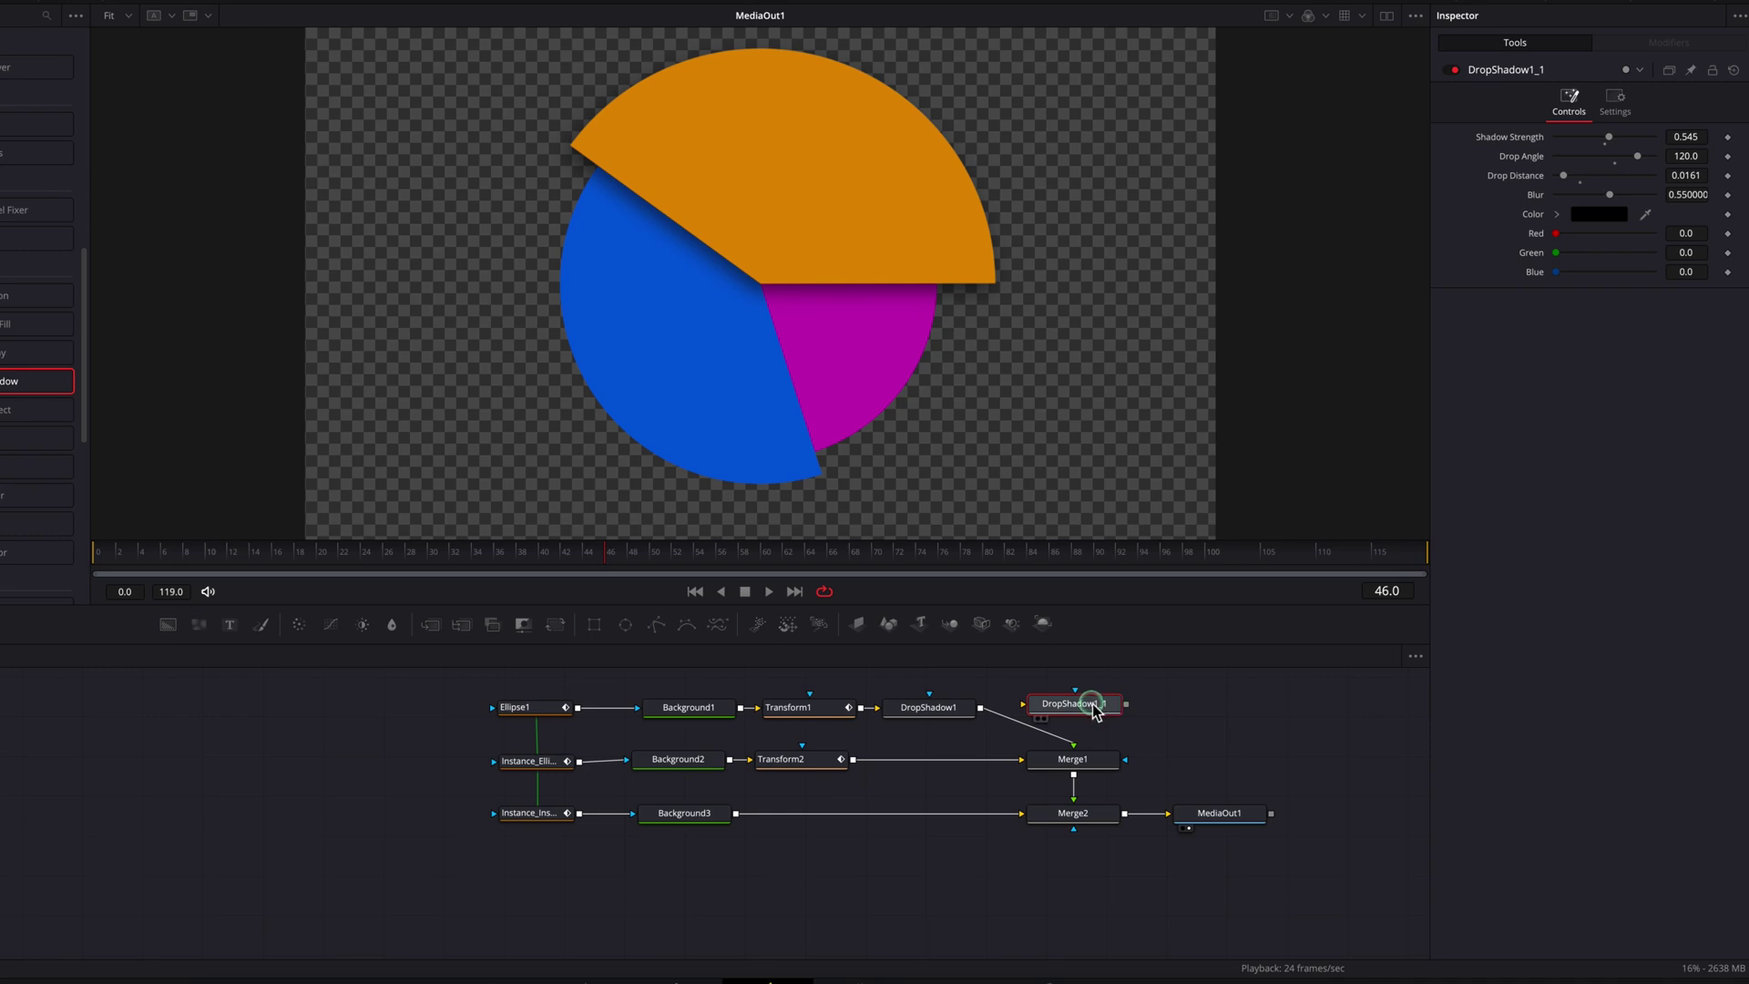
drag(1096, 711, 961, 765)
Set the copied drop shadow's Drop Angle to -6.0 and its Shadow Strength to 0.588.
drag(1637, 155, 1594, 162)
click(1699, 152)
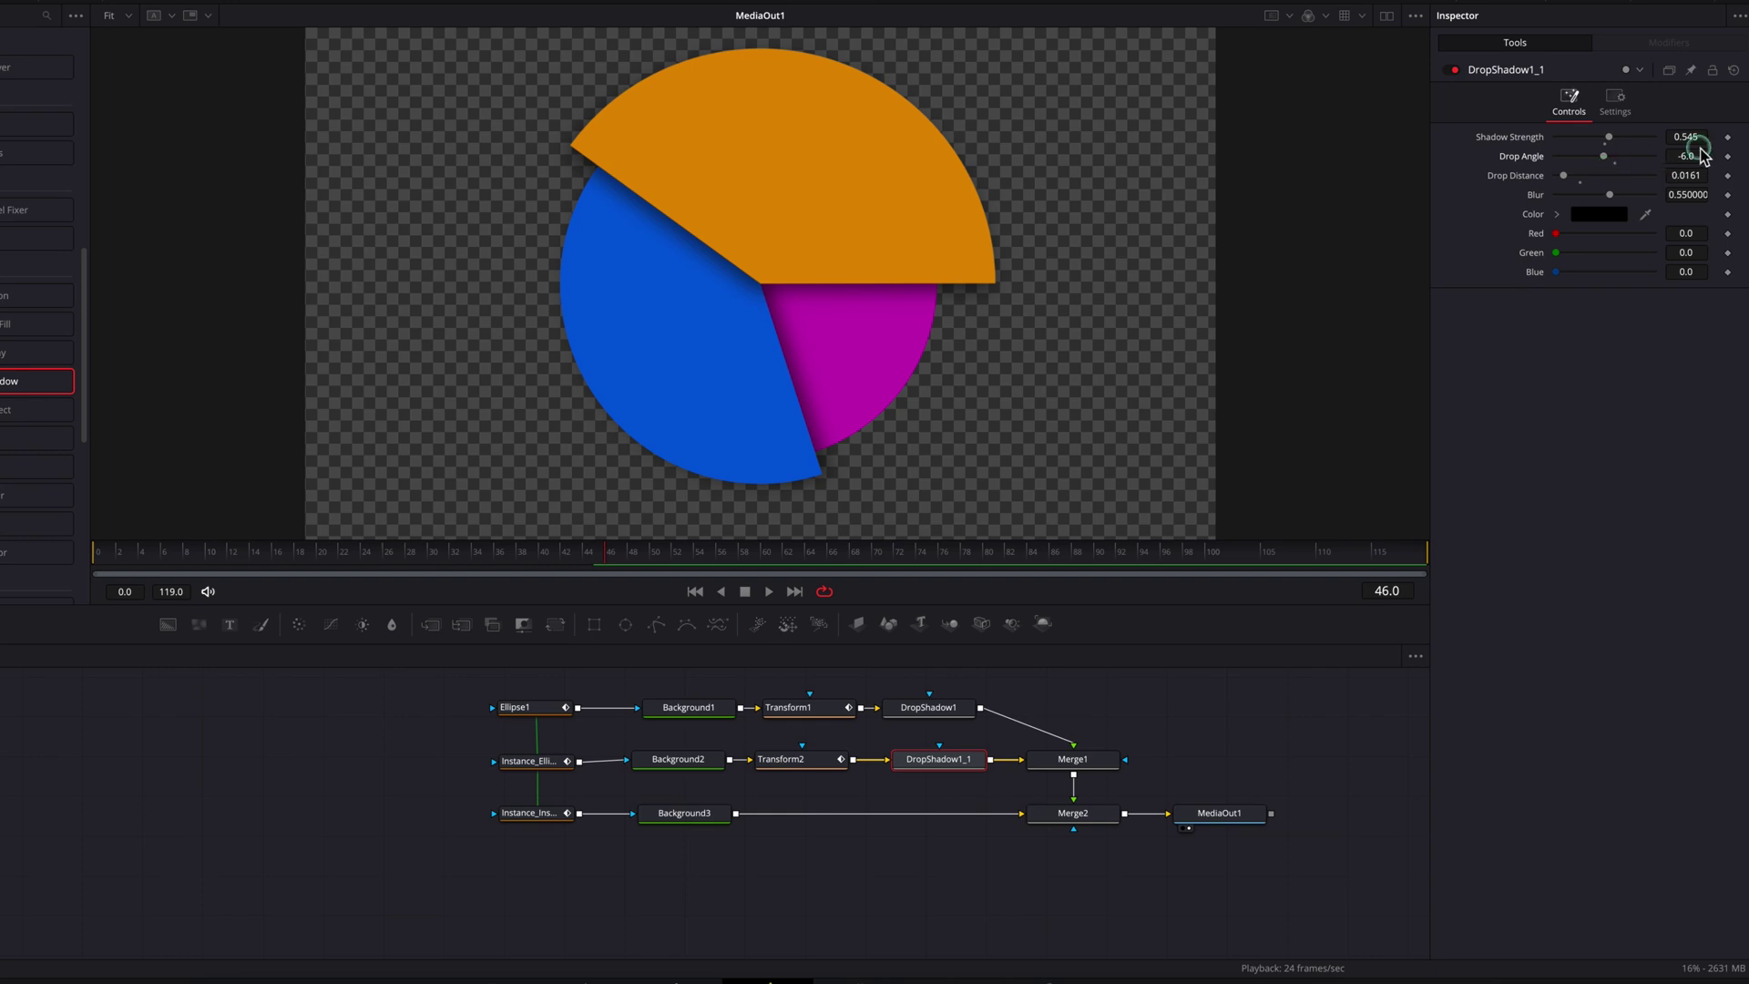
click(1697, 137)
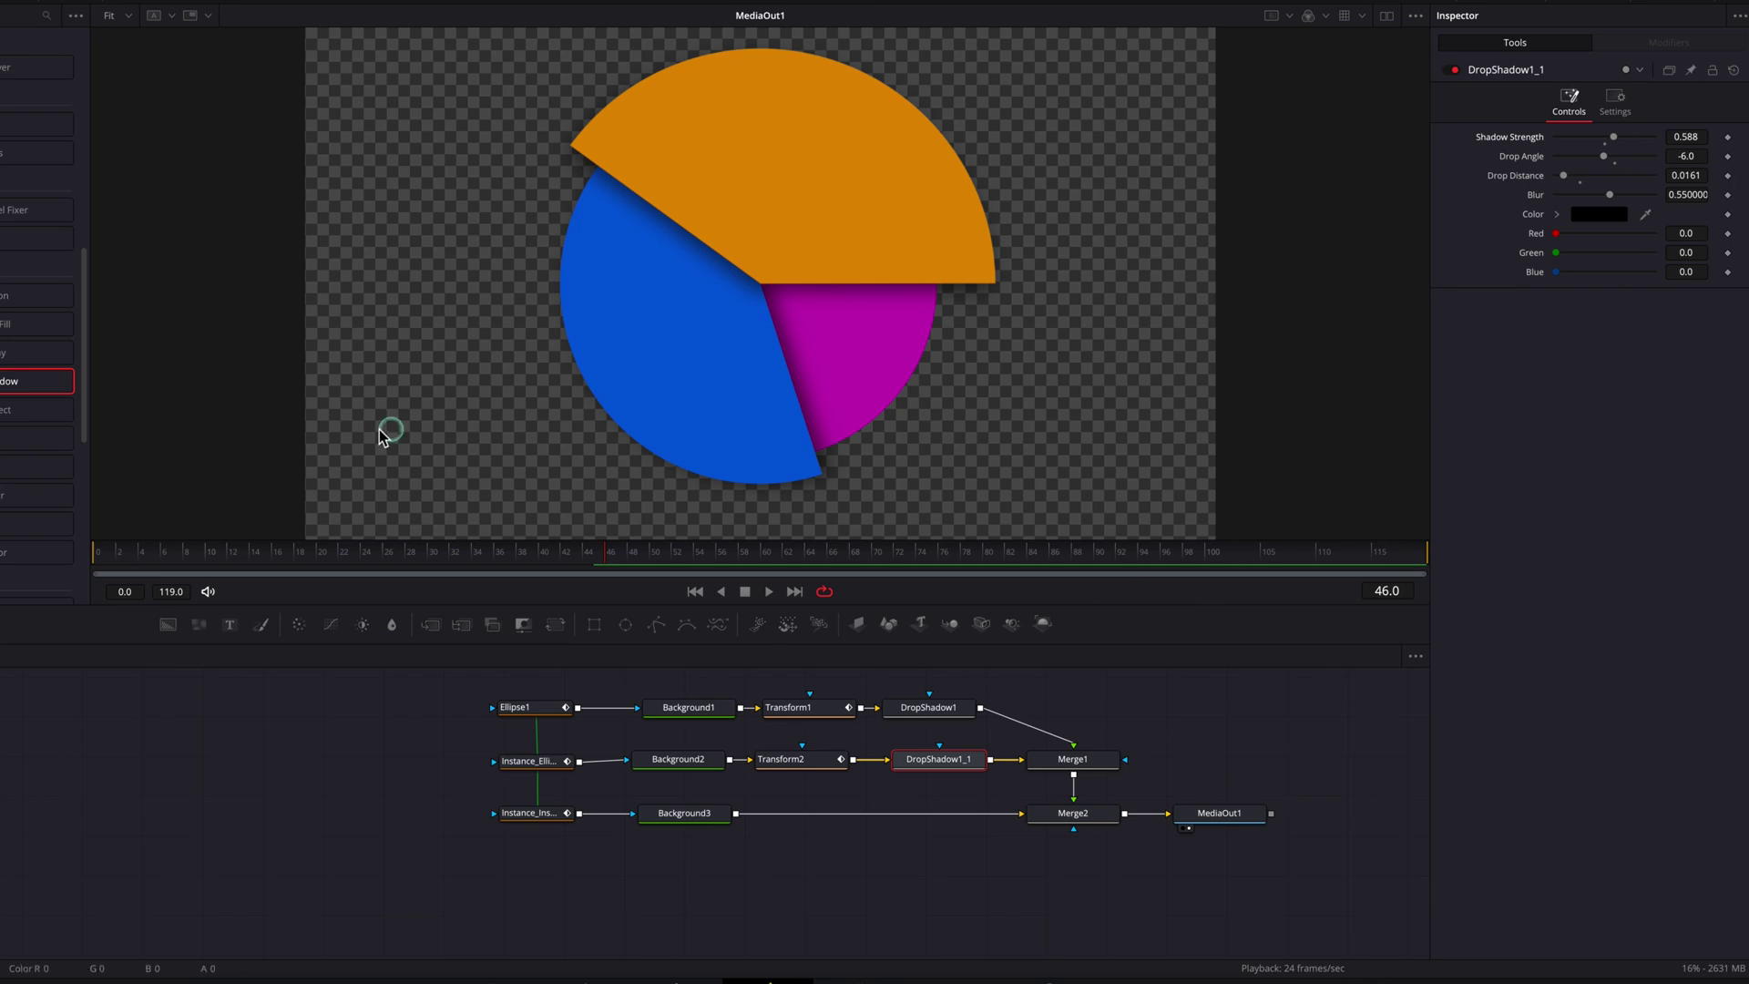
Play the pie chart animation from frame 0 to check the growing slices and their shadows.
drag(299, 556, 70, 550)
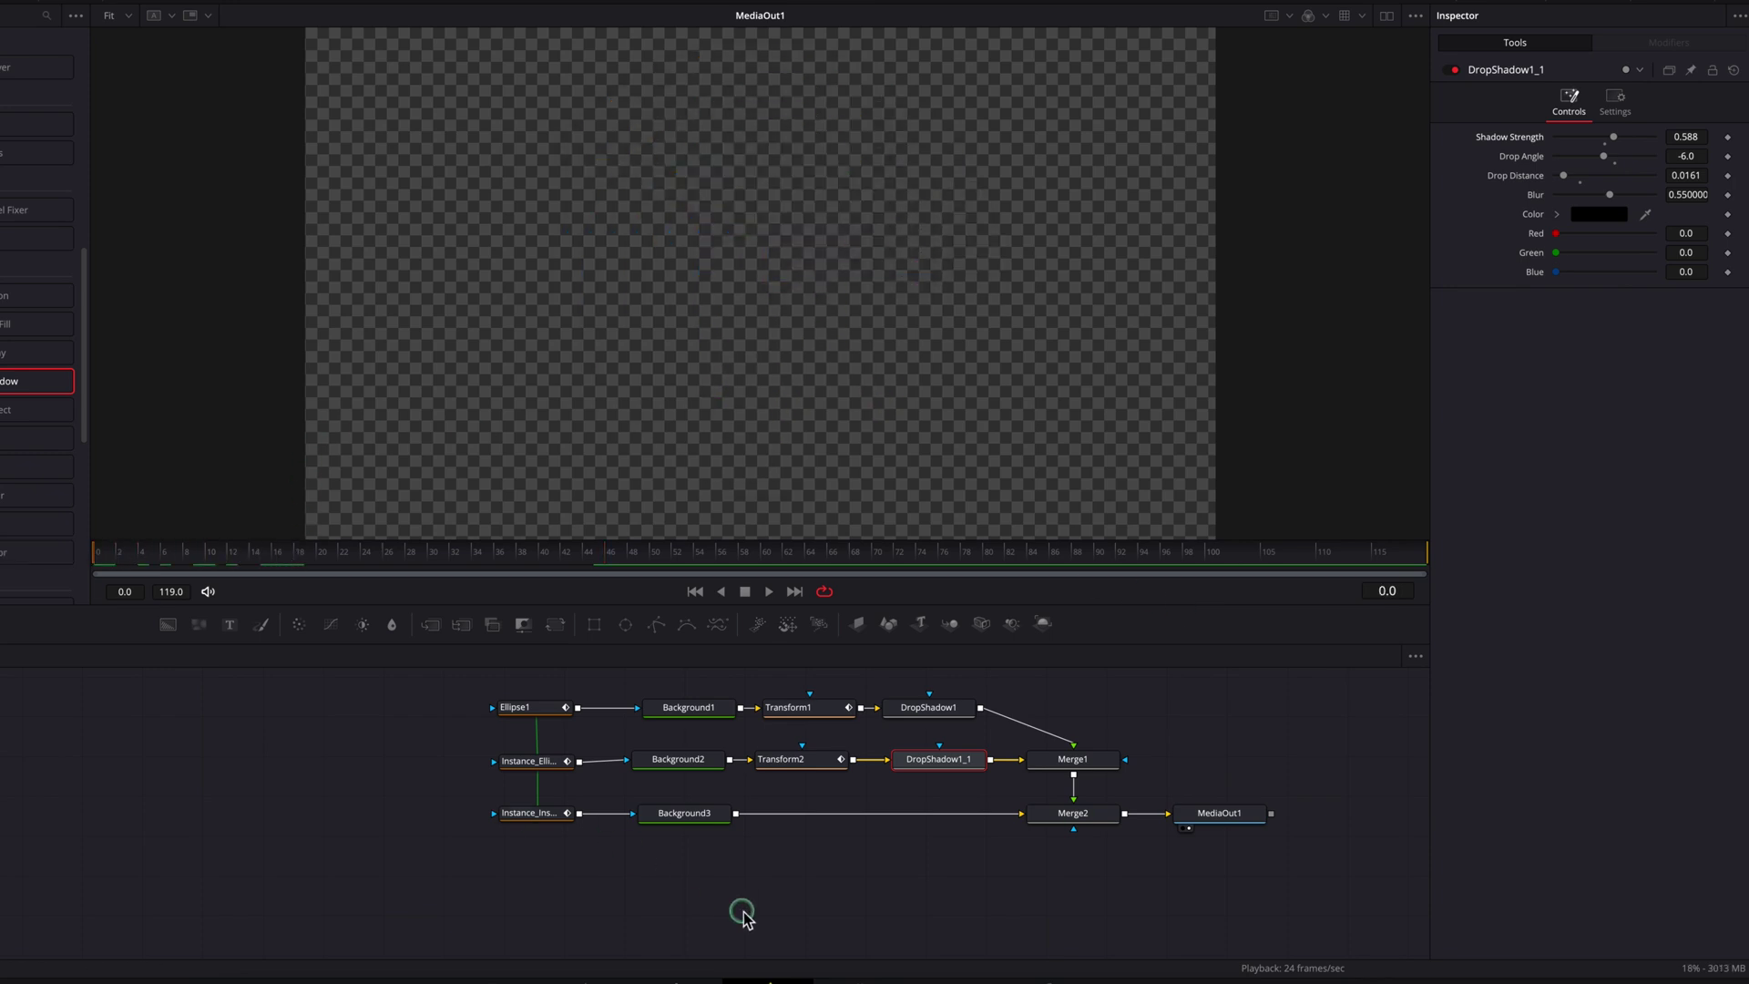
key(space)
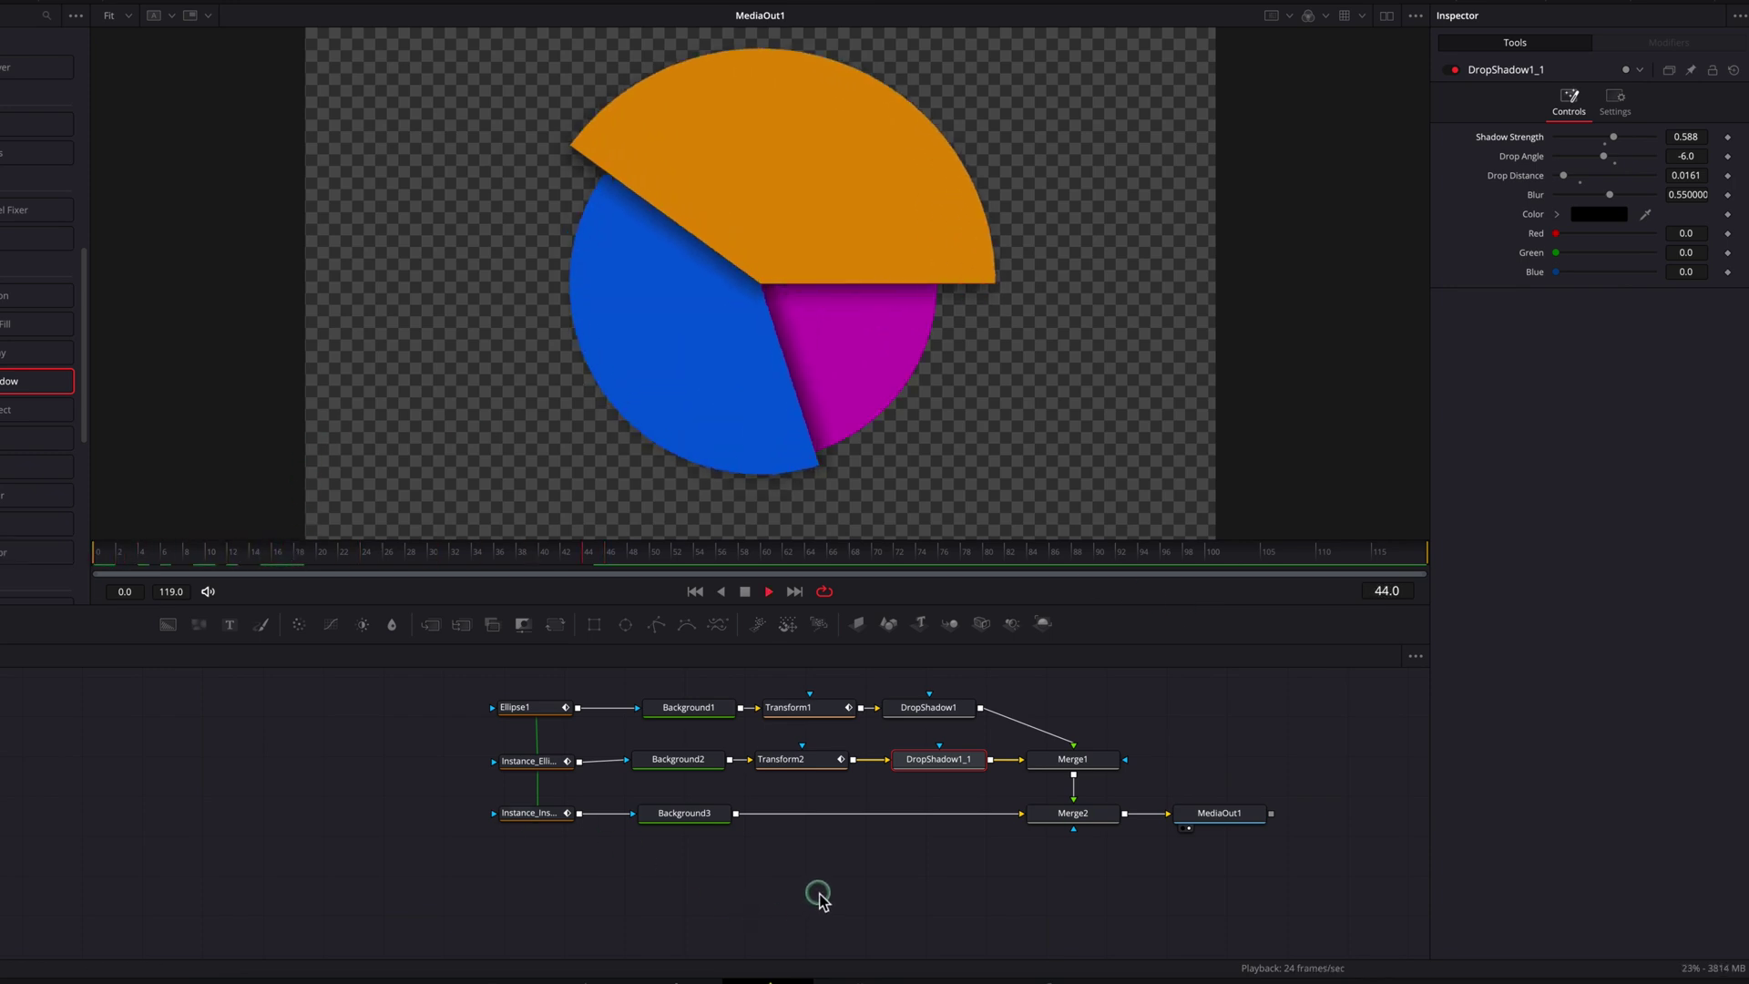
key(space)
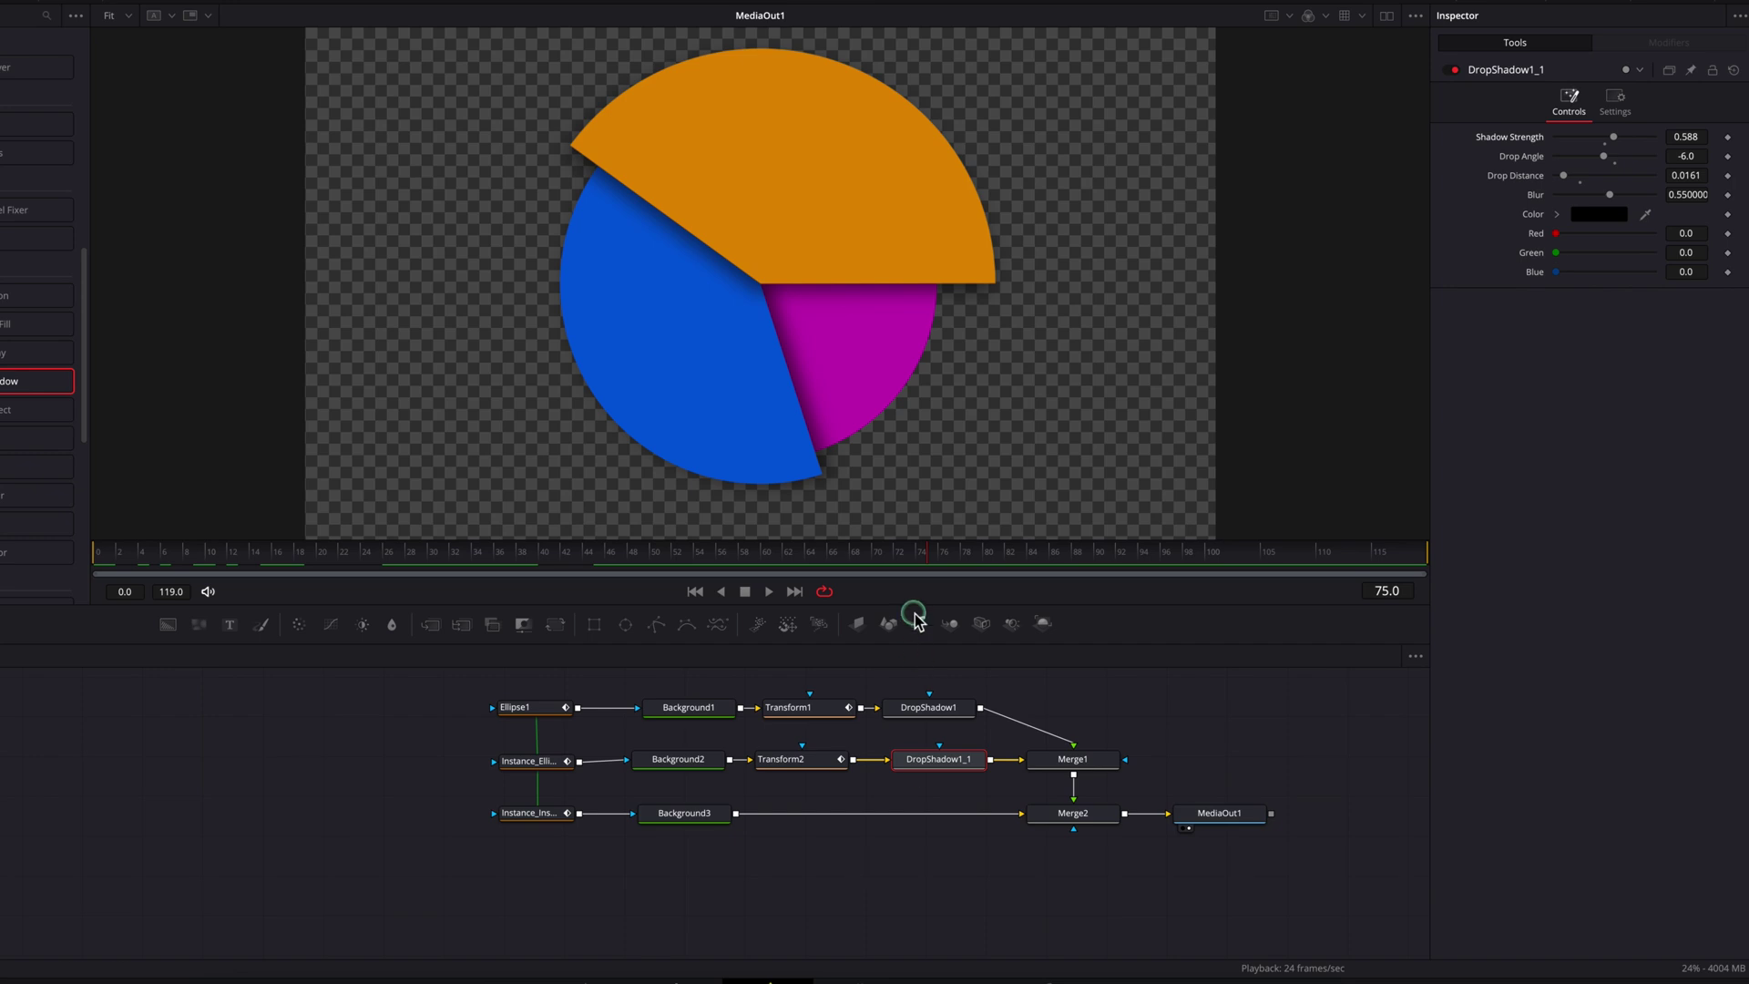
At frame 50, add a Text+ node and merge it over Merge2's output ahead of MediaOut1.
click(656, 550)
drag(1185, 717, 1156, 712)
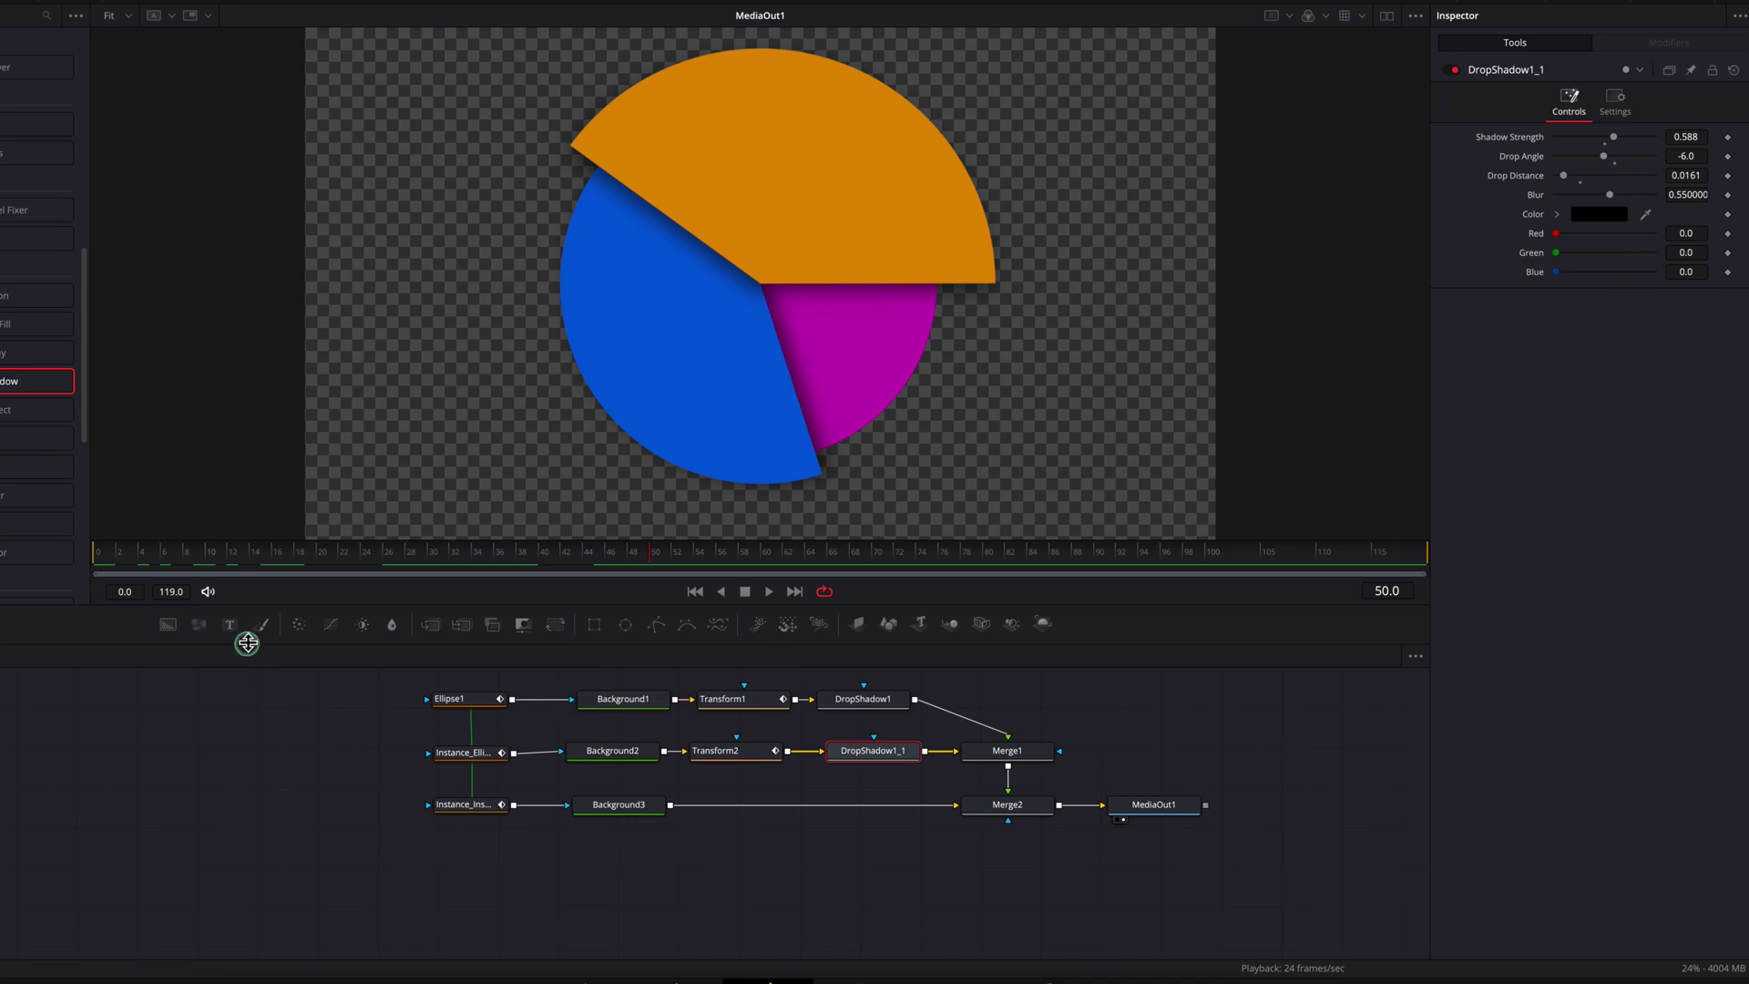
drag(230, 624, 994, 856)
drag(1173, 813, 1242, 814)
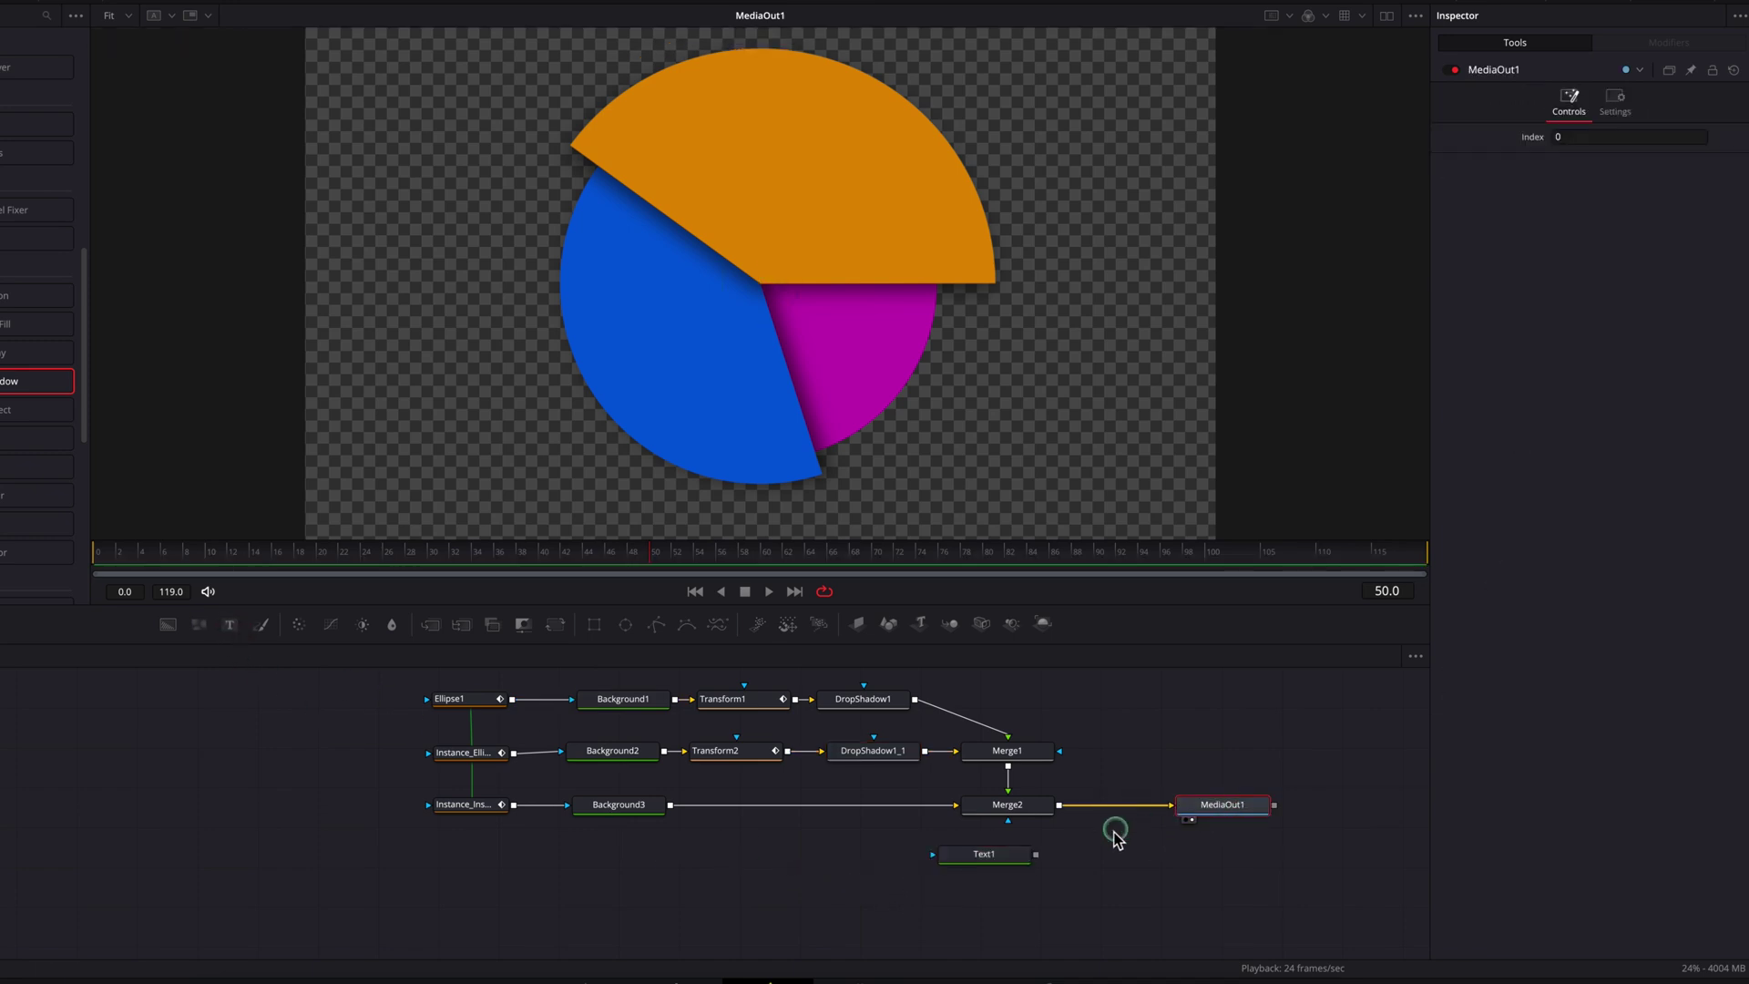
drag(1036, 853, 1062, 820)
Enter "40% 40% 20%" as Text1's text and set its Size to 0.0727.
click(974, 866)
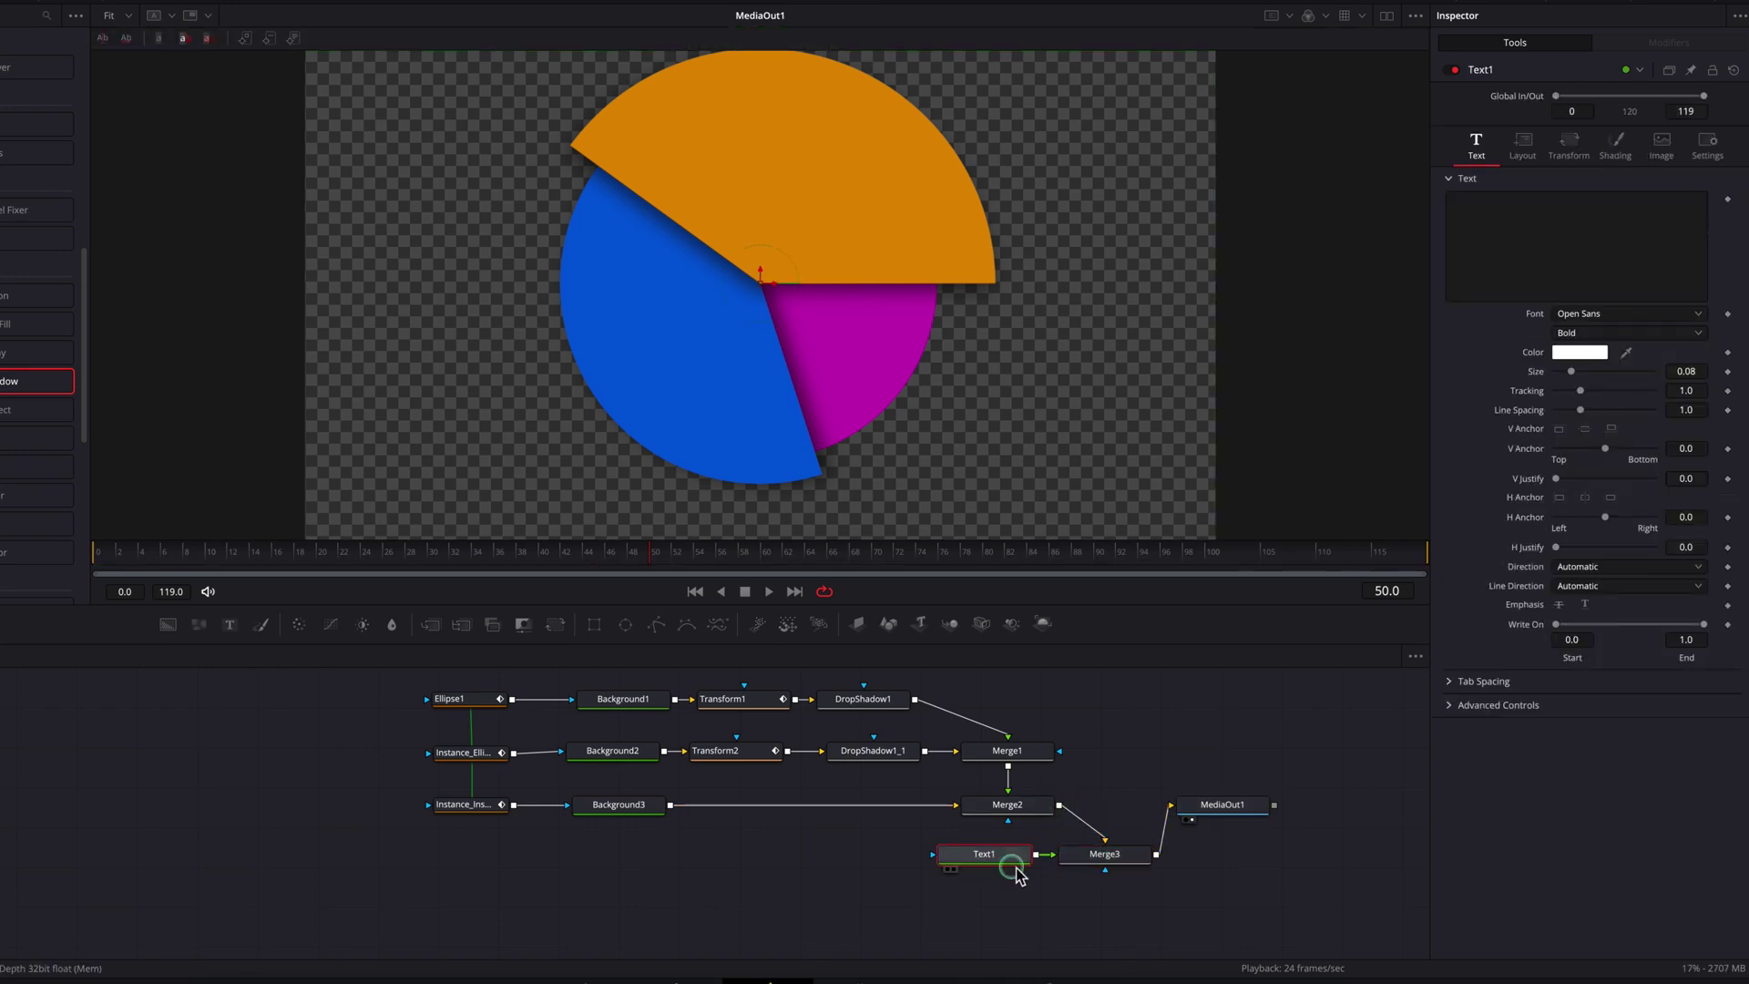
click(1580, 232)
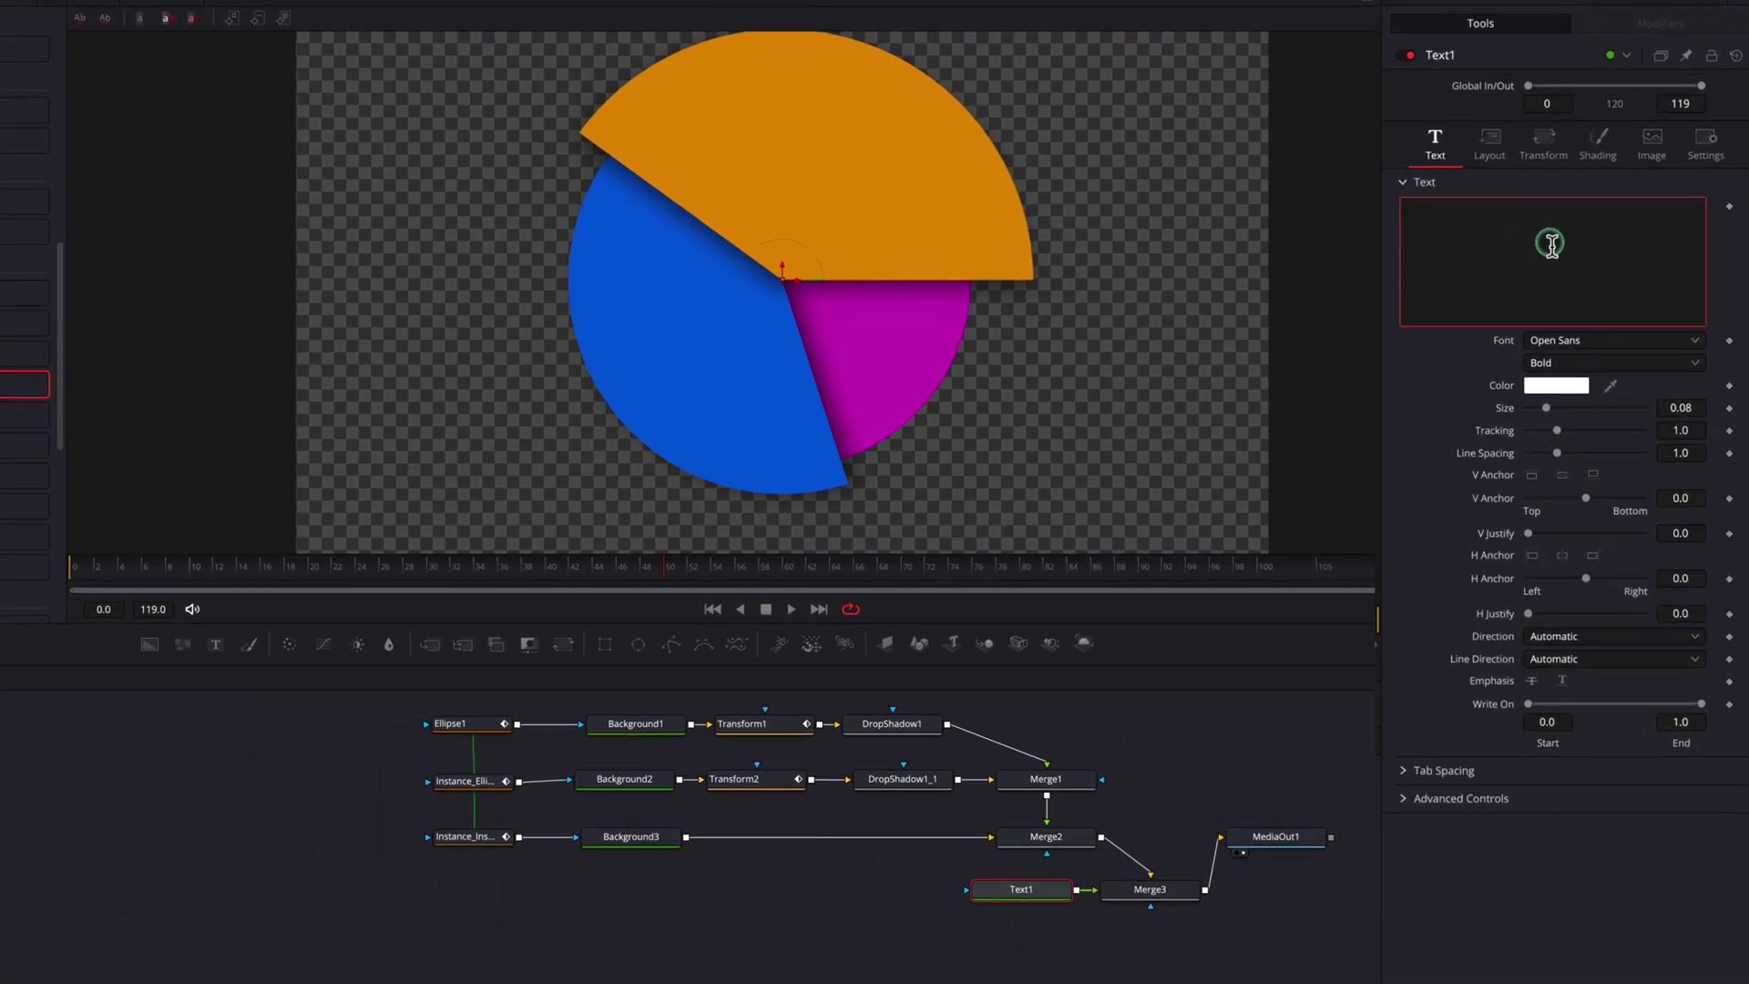
text(40% 40% 20%)
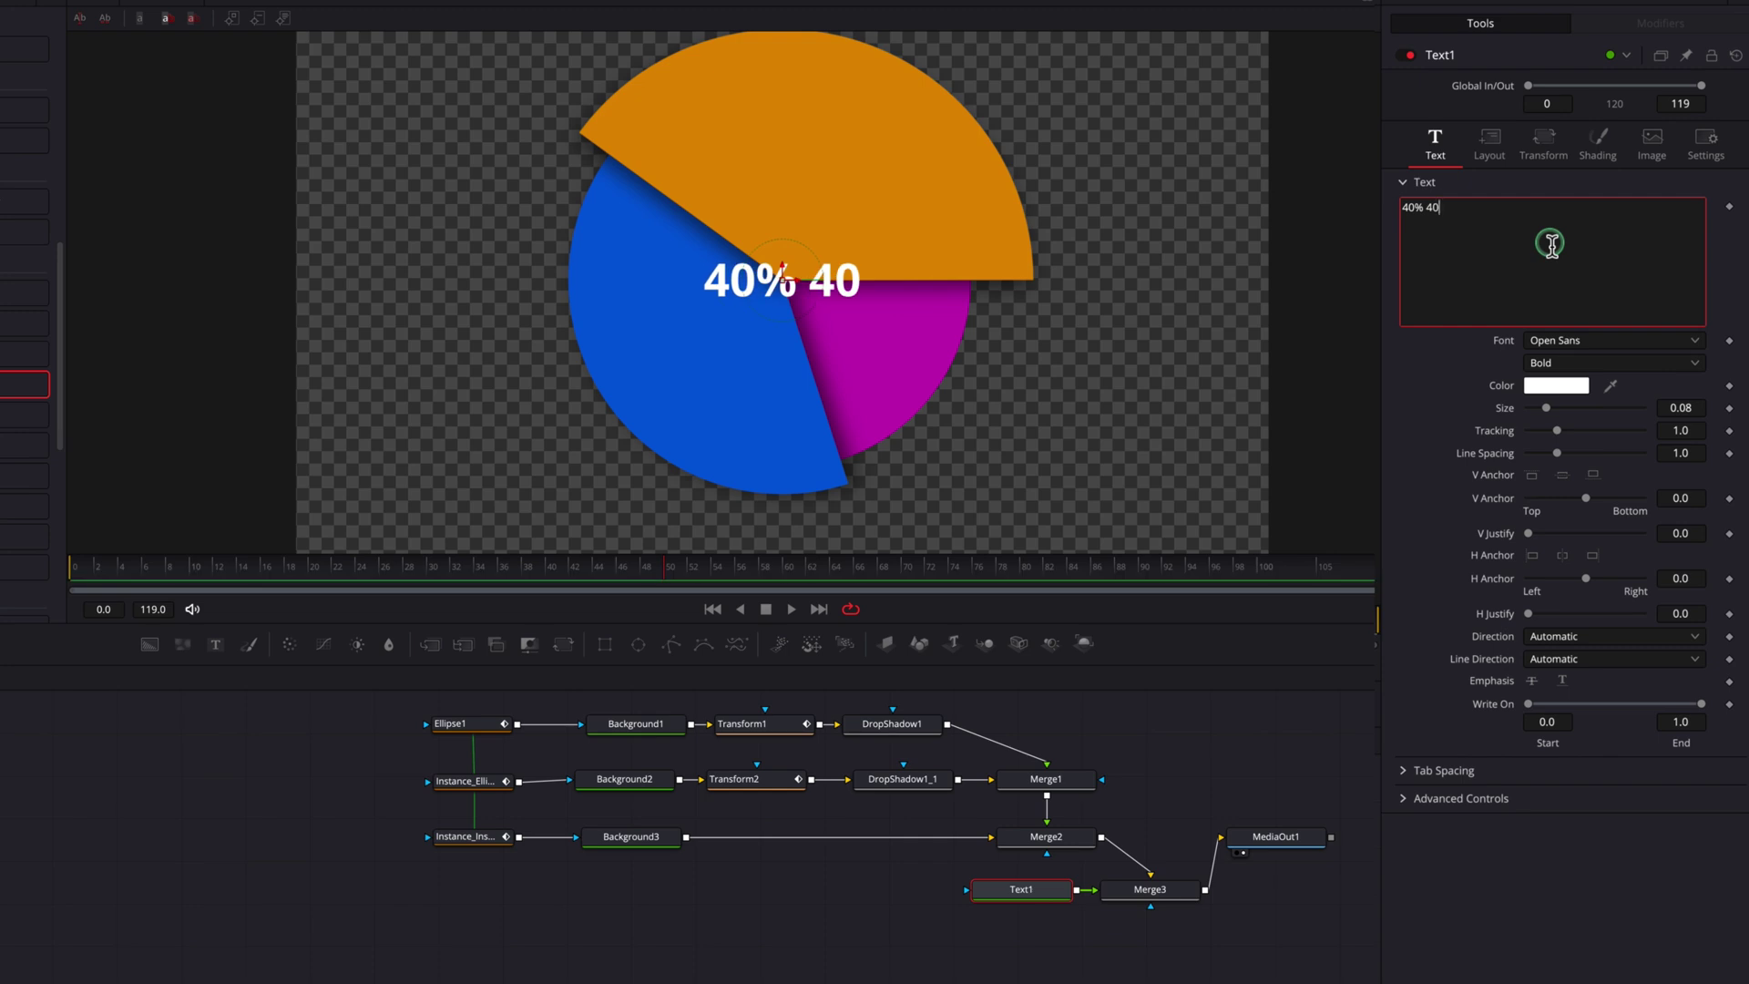
click(1477, 150)
click(1434, 146)
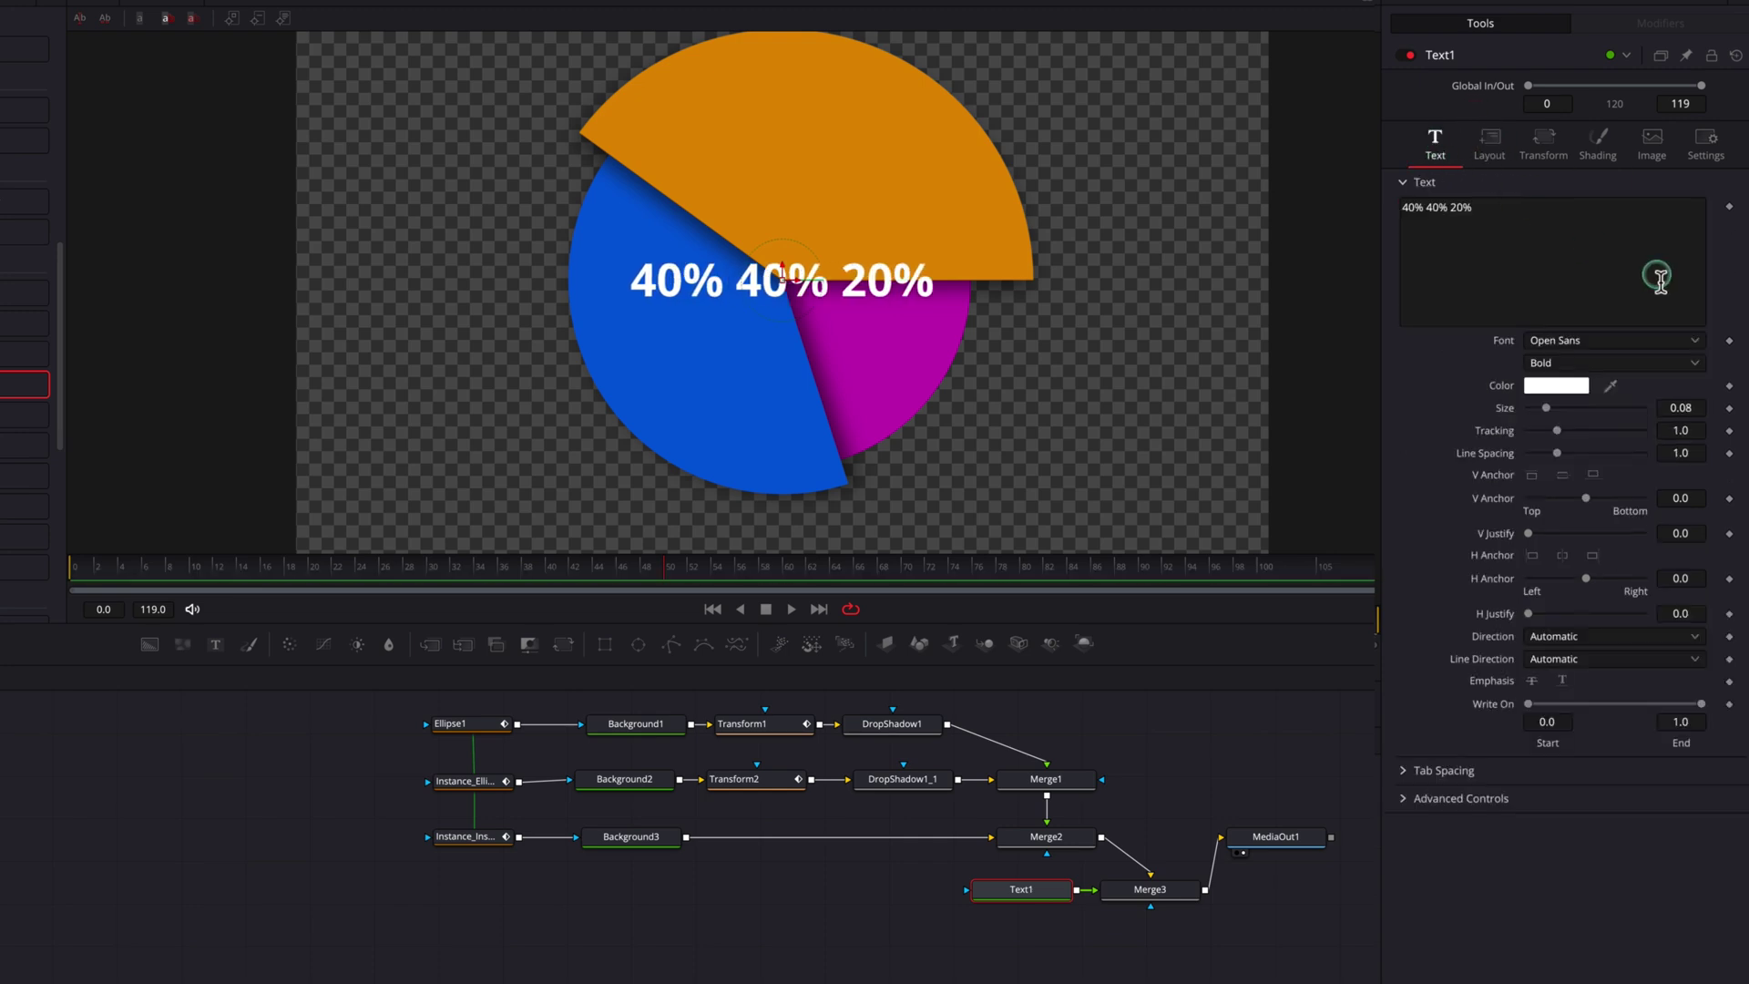
drag(1683, 406, 1627, 404)
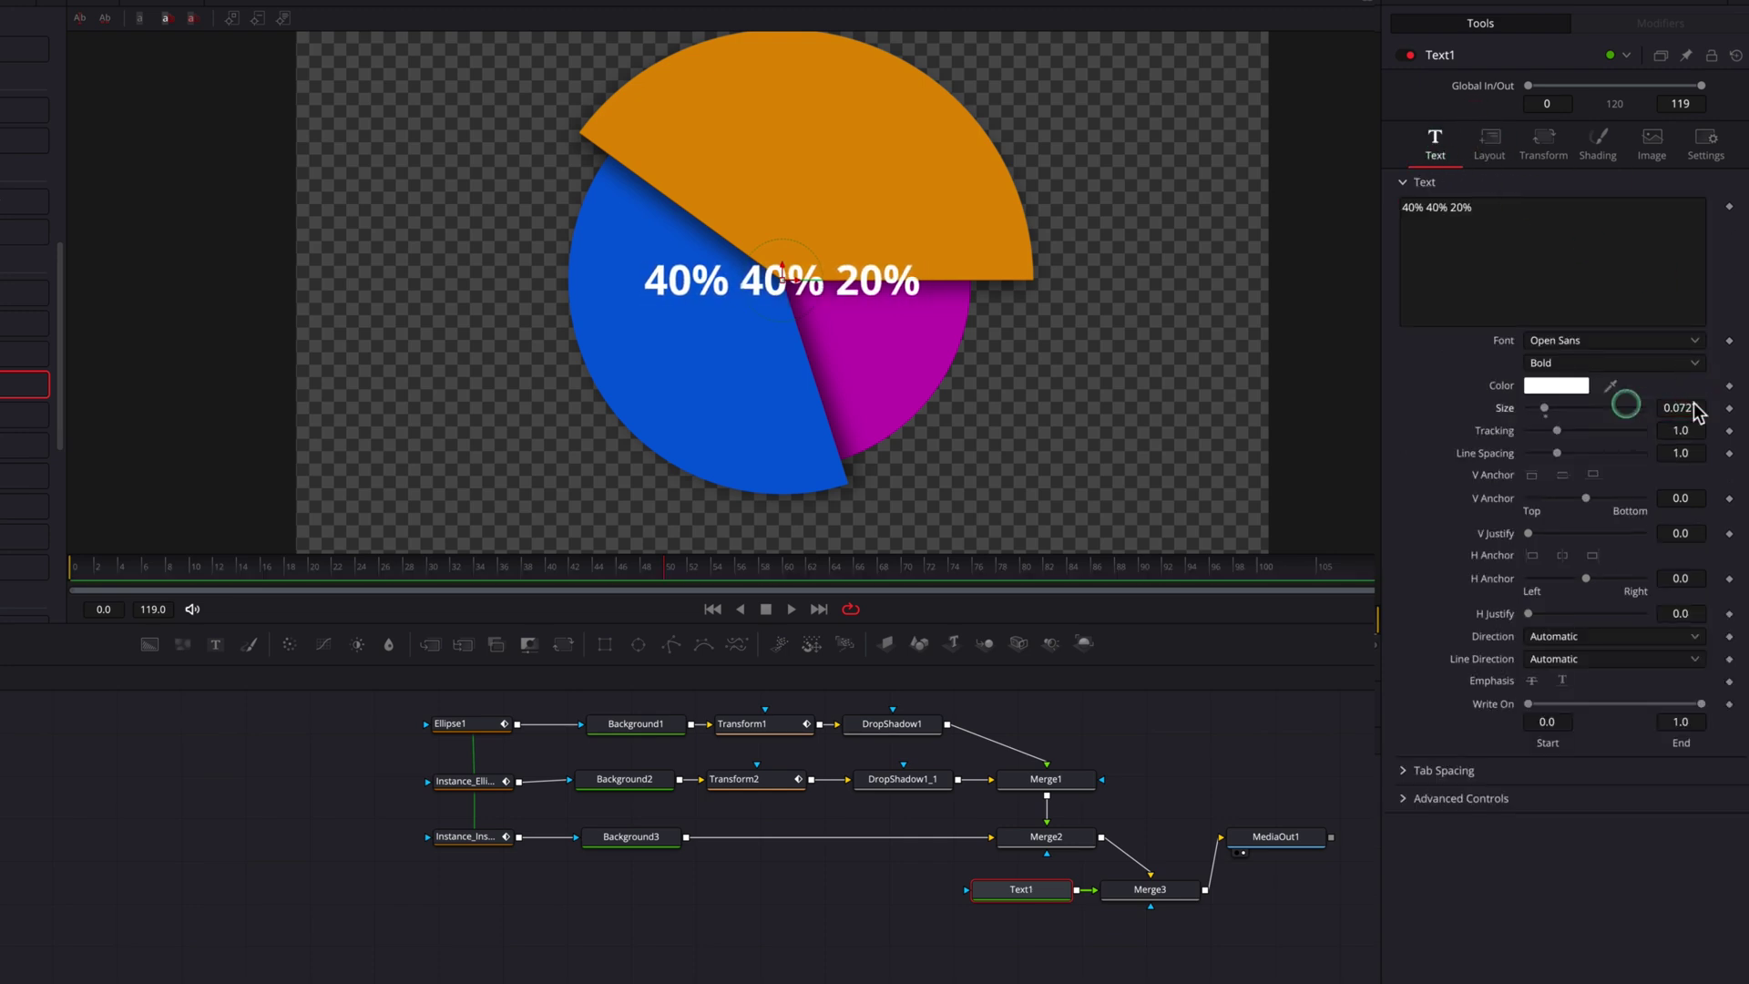
Apply the Character Level Styling modifier to Text1's text and show the modifier's settings.
right_click(1514, 212)
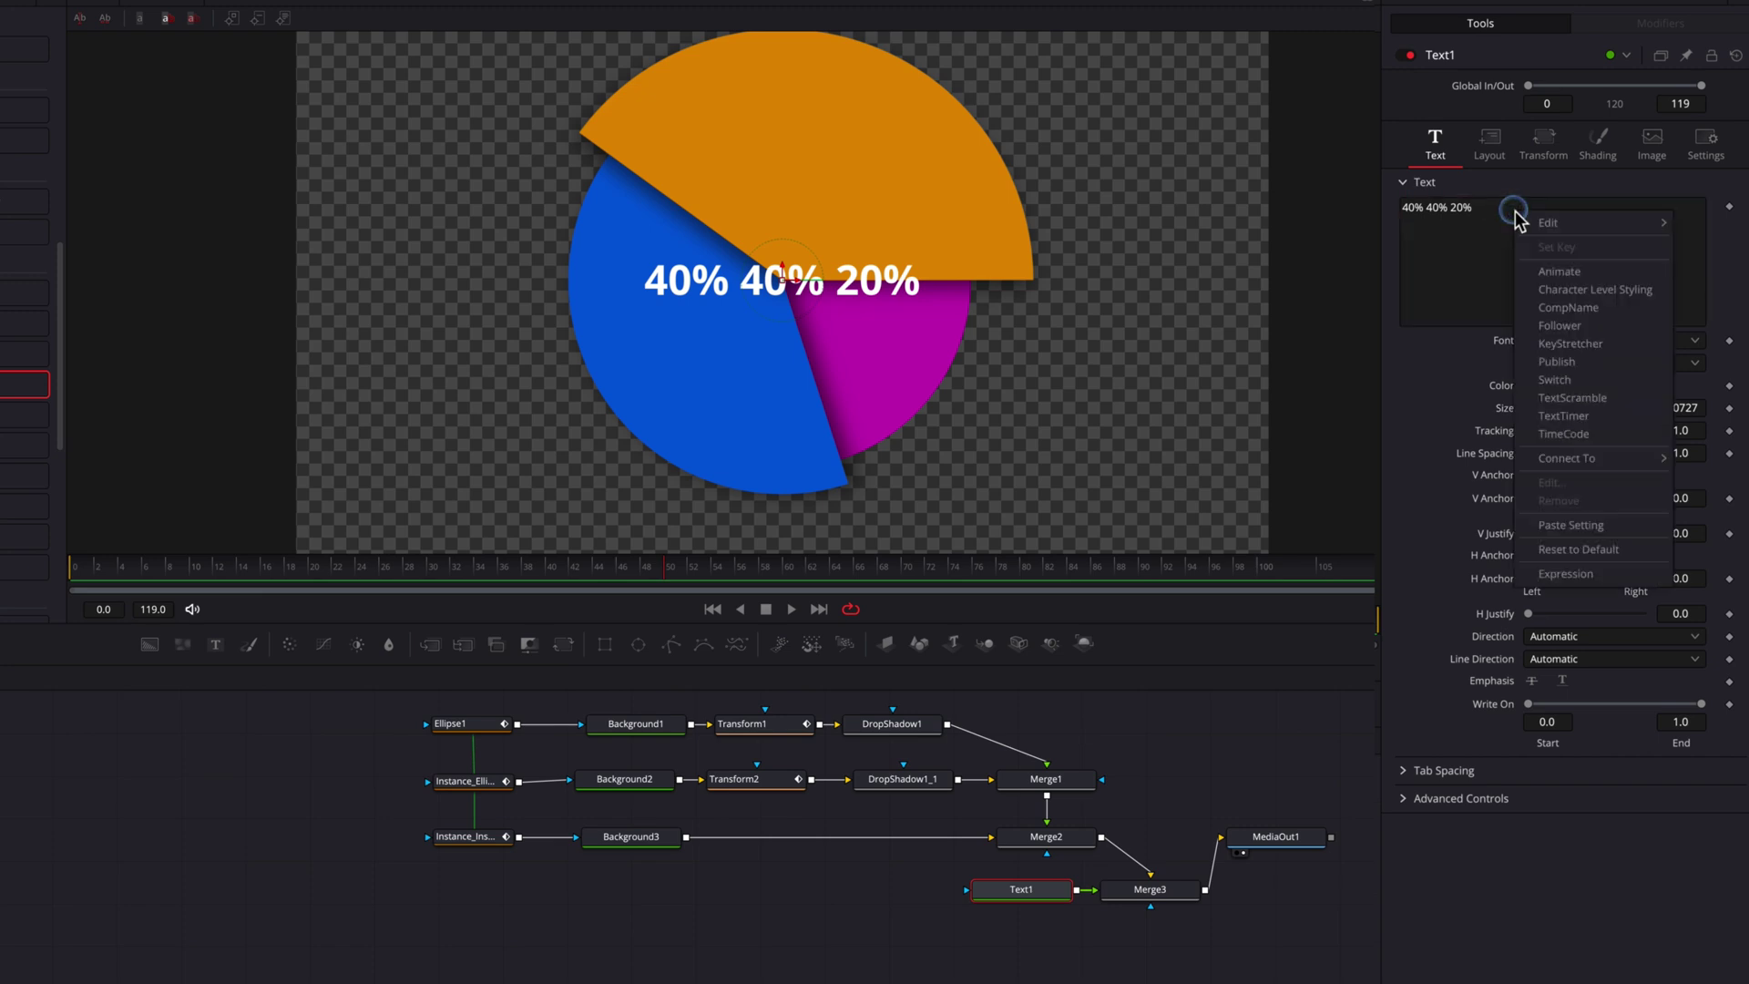
click(1660, 301)
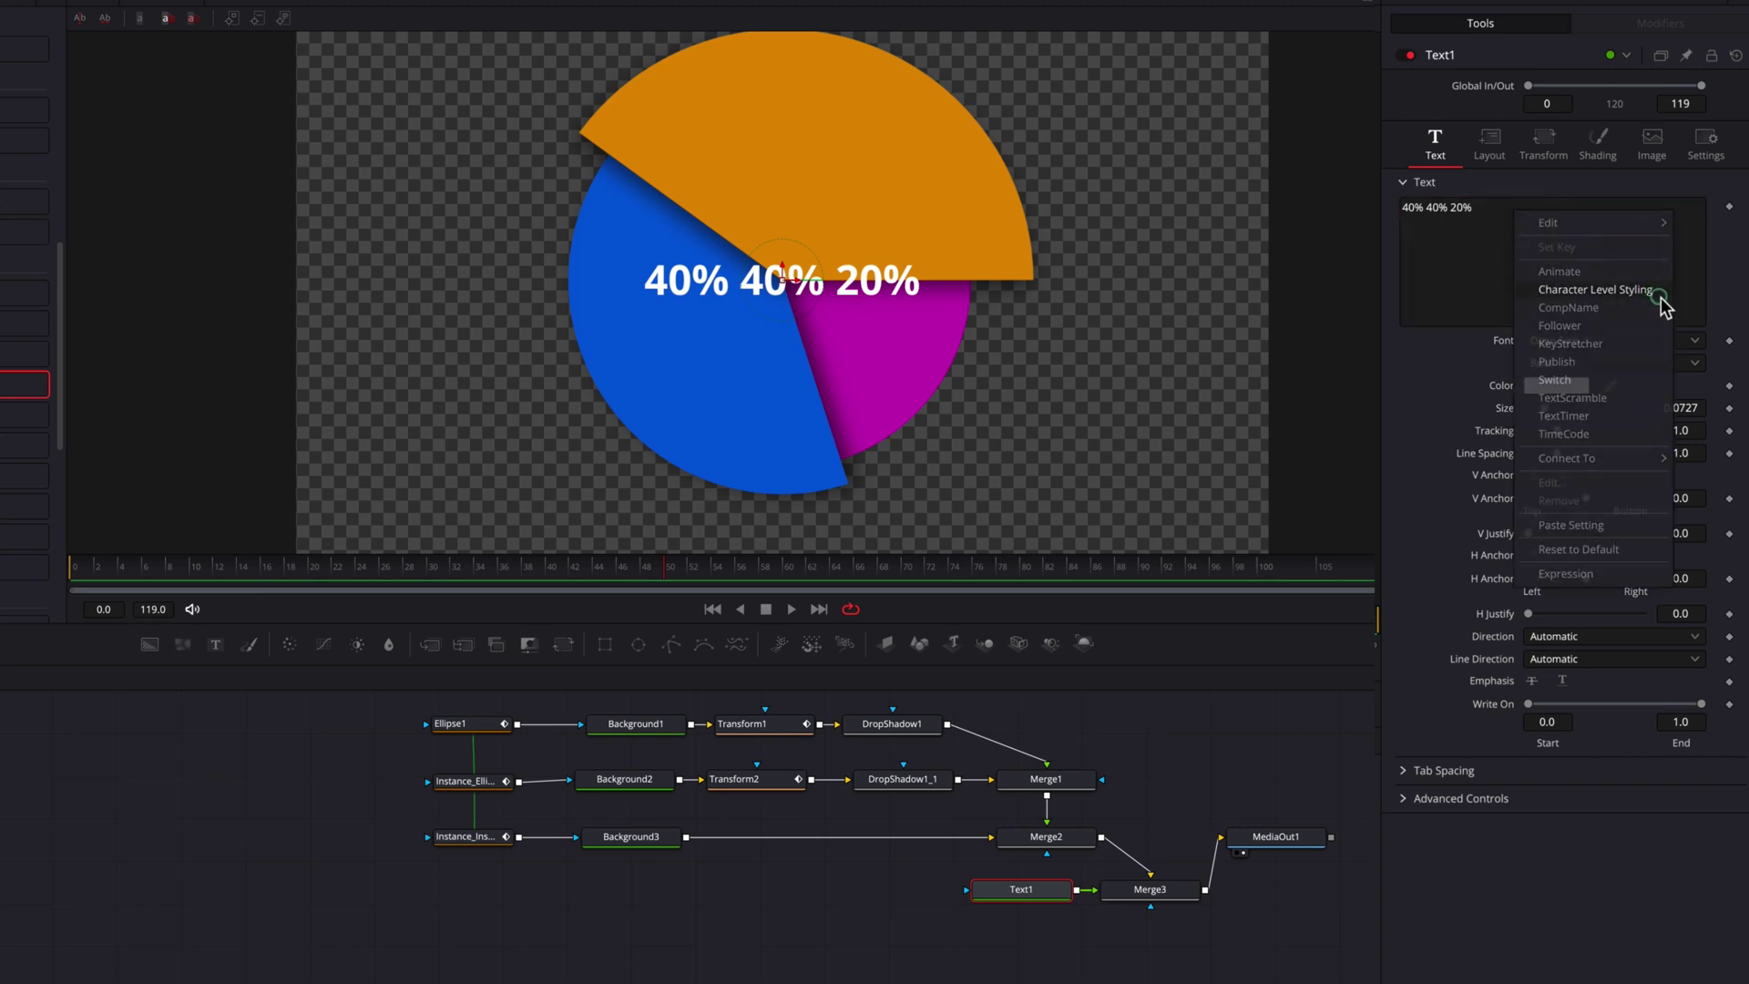
click(1673, 24)
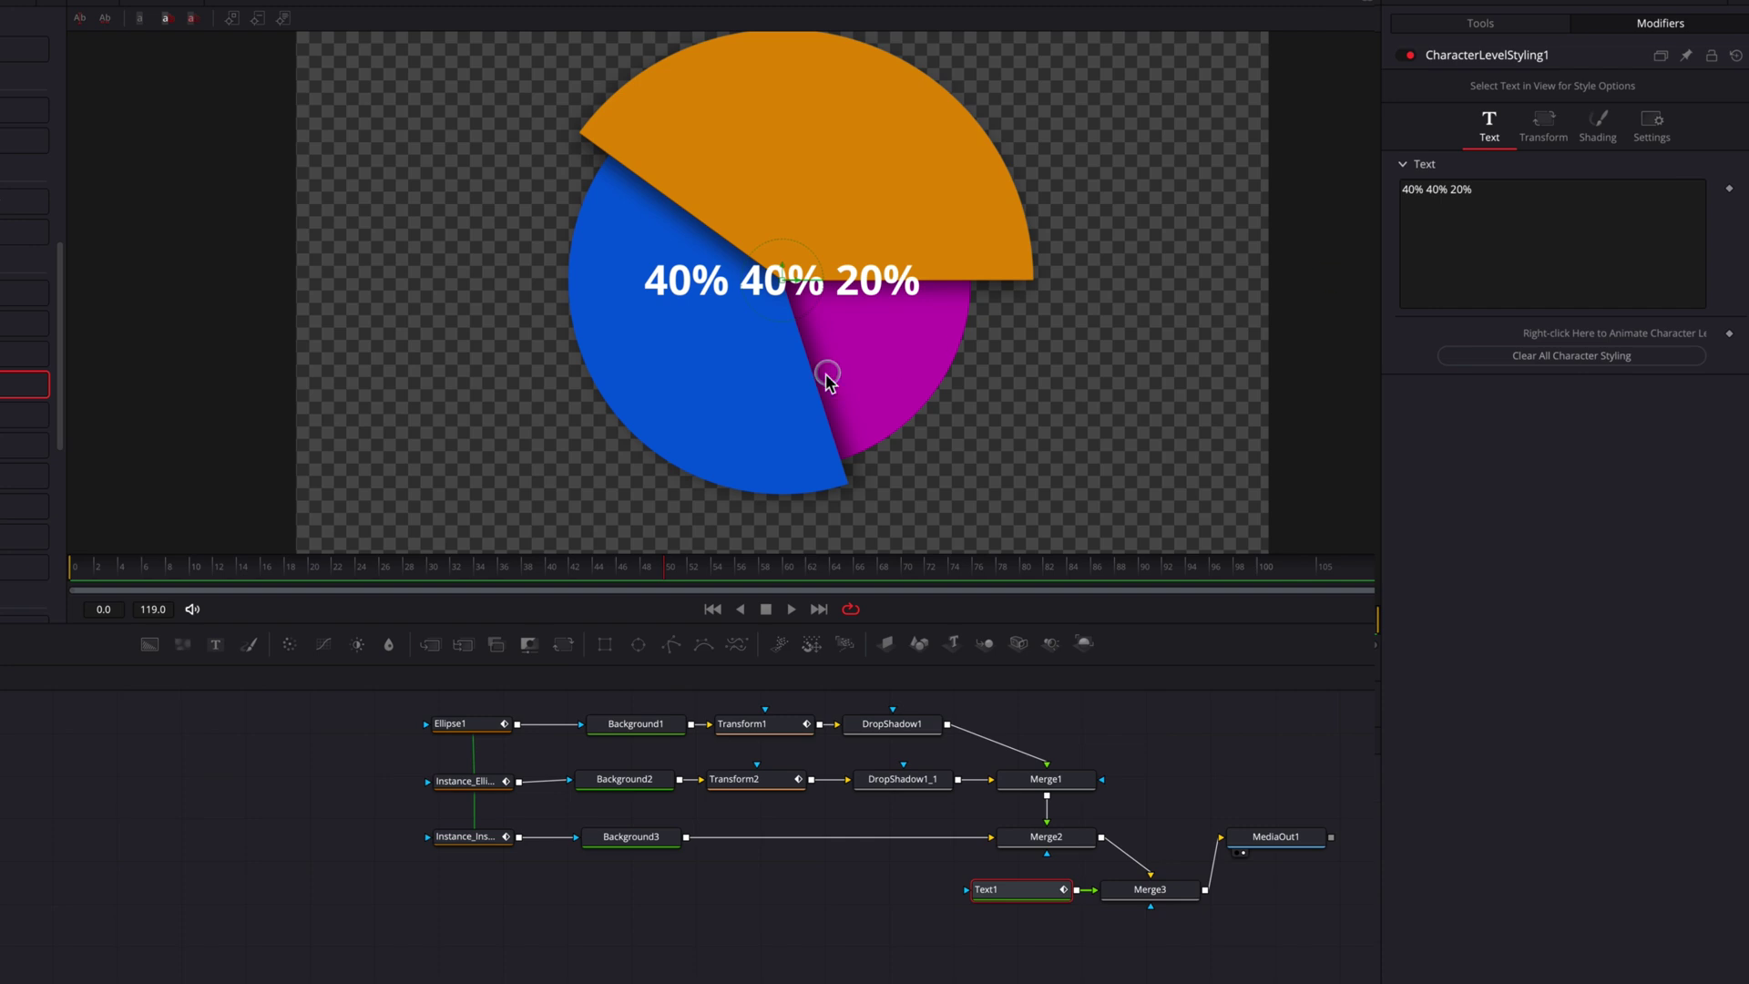
Offset each percentage label's characters onto its slice: first 40% on blue, second 40% on orange, 20% on purple.
drag(616, 247, 735, 311)
click(1574, 102)
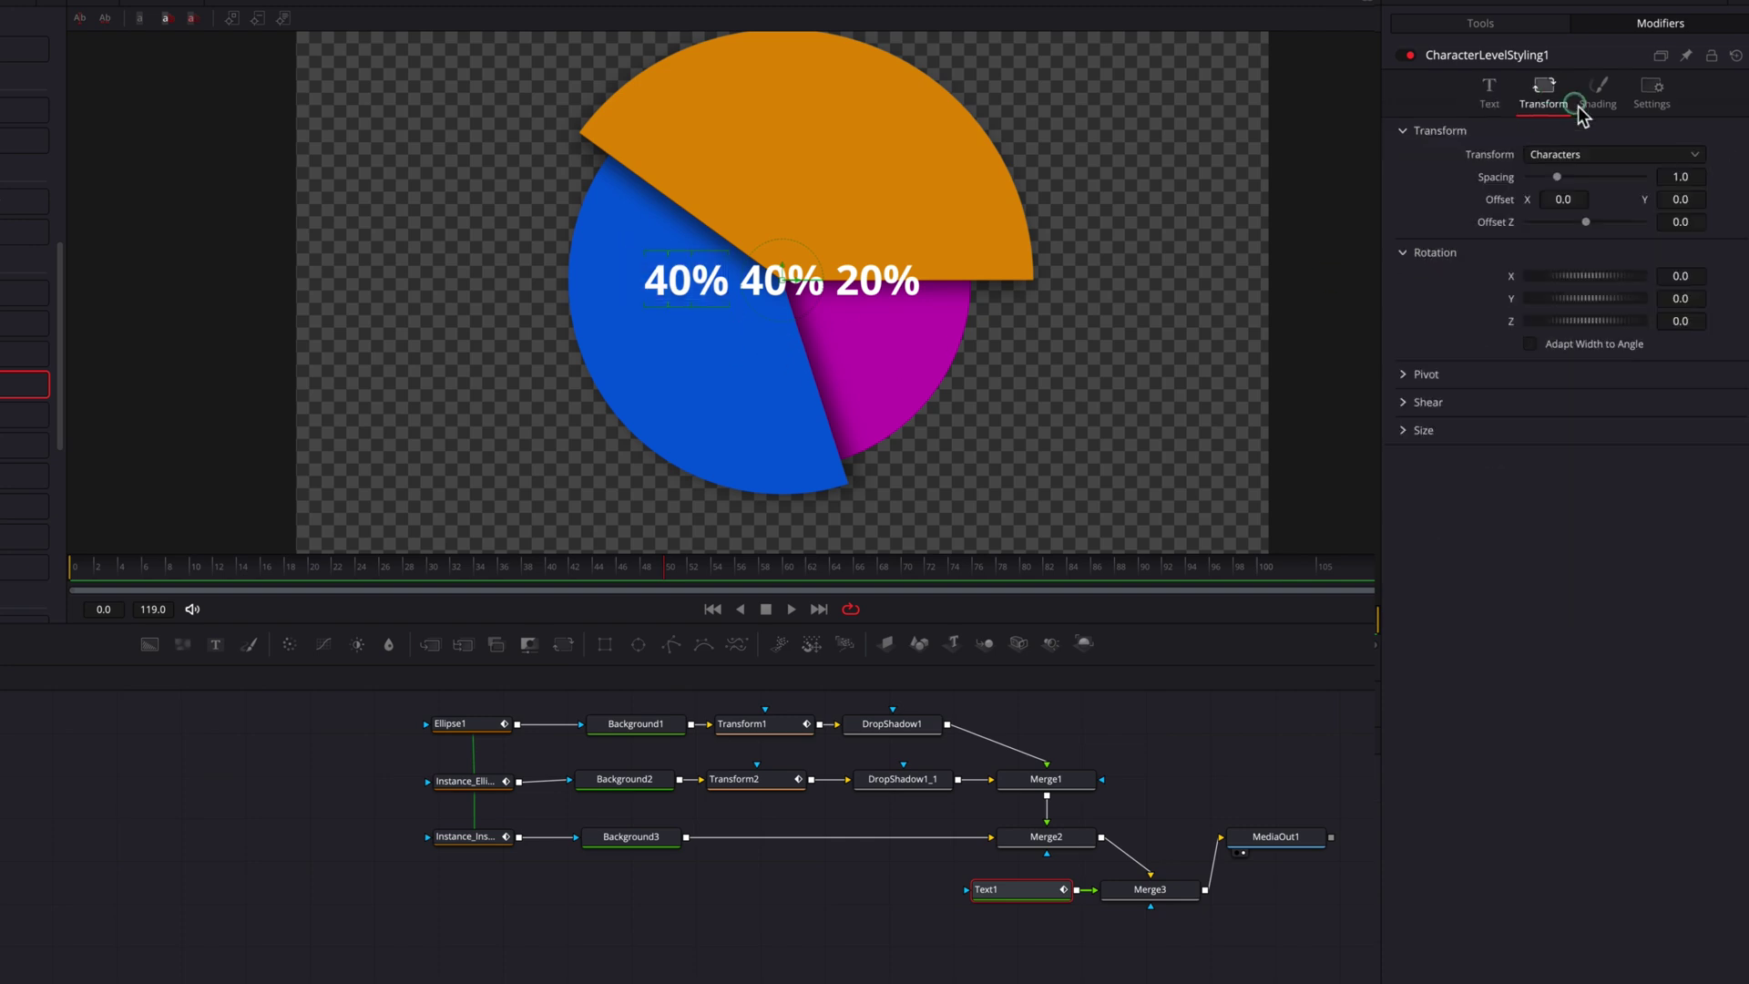
drag(1681, 198, 1667, 199)
drag(729, 238, 827, 308)
drag(1681, 199, 1695, 198)
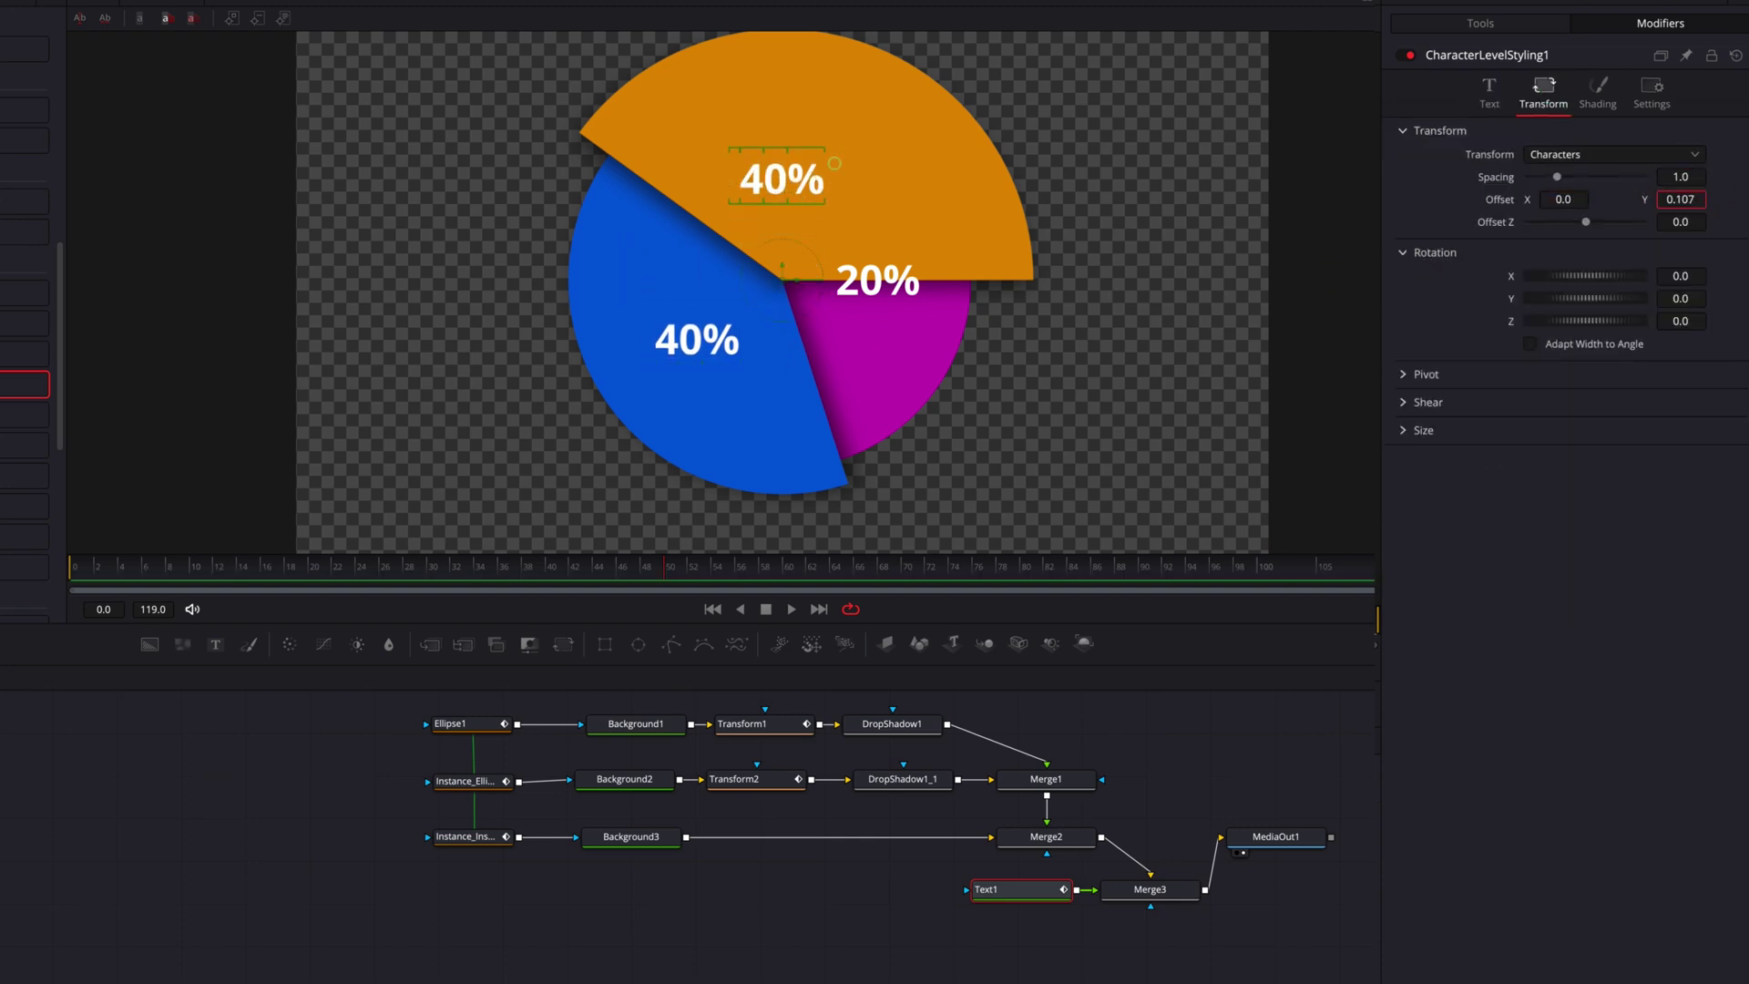
drag(835, 163, 873, 132)
drag(825, 232, 921, 298)
drag(1681, 198, 1584, 202)
click(1196, 726)
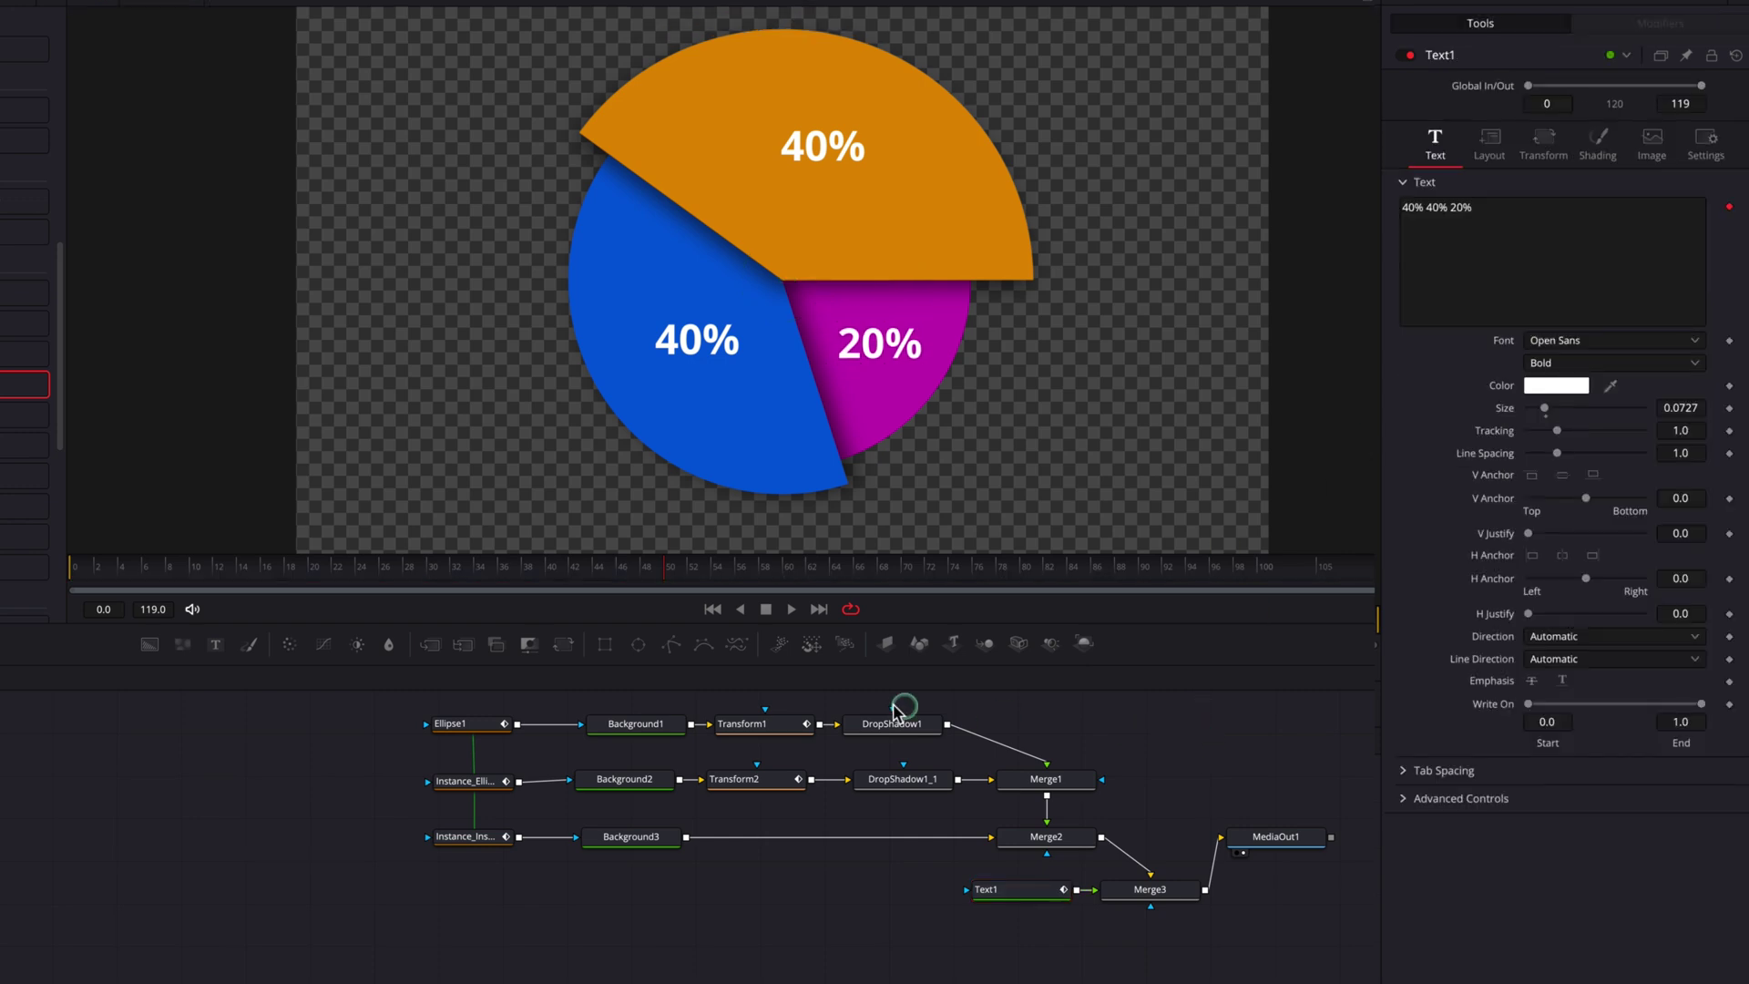
Add a MultiPoly mask to Text1 and draw a closed rectangle around the orange slice's 40% label, leaving Invert off.
drag(752, 698, 967, 890)
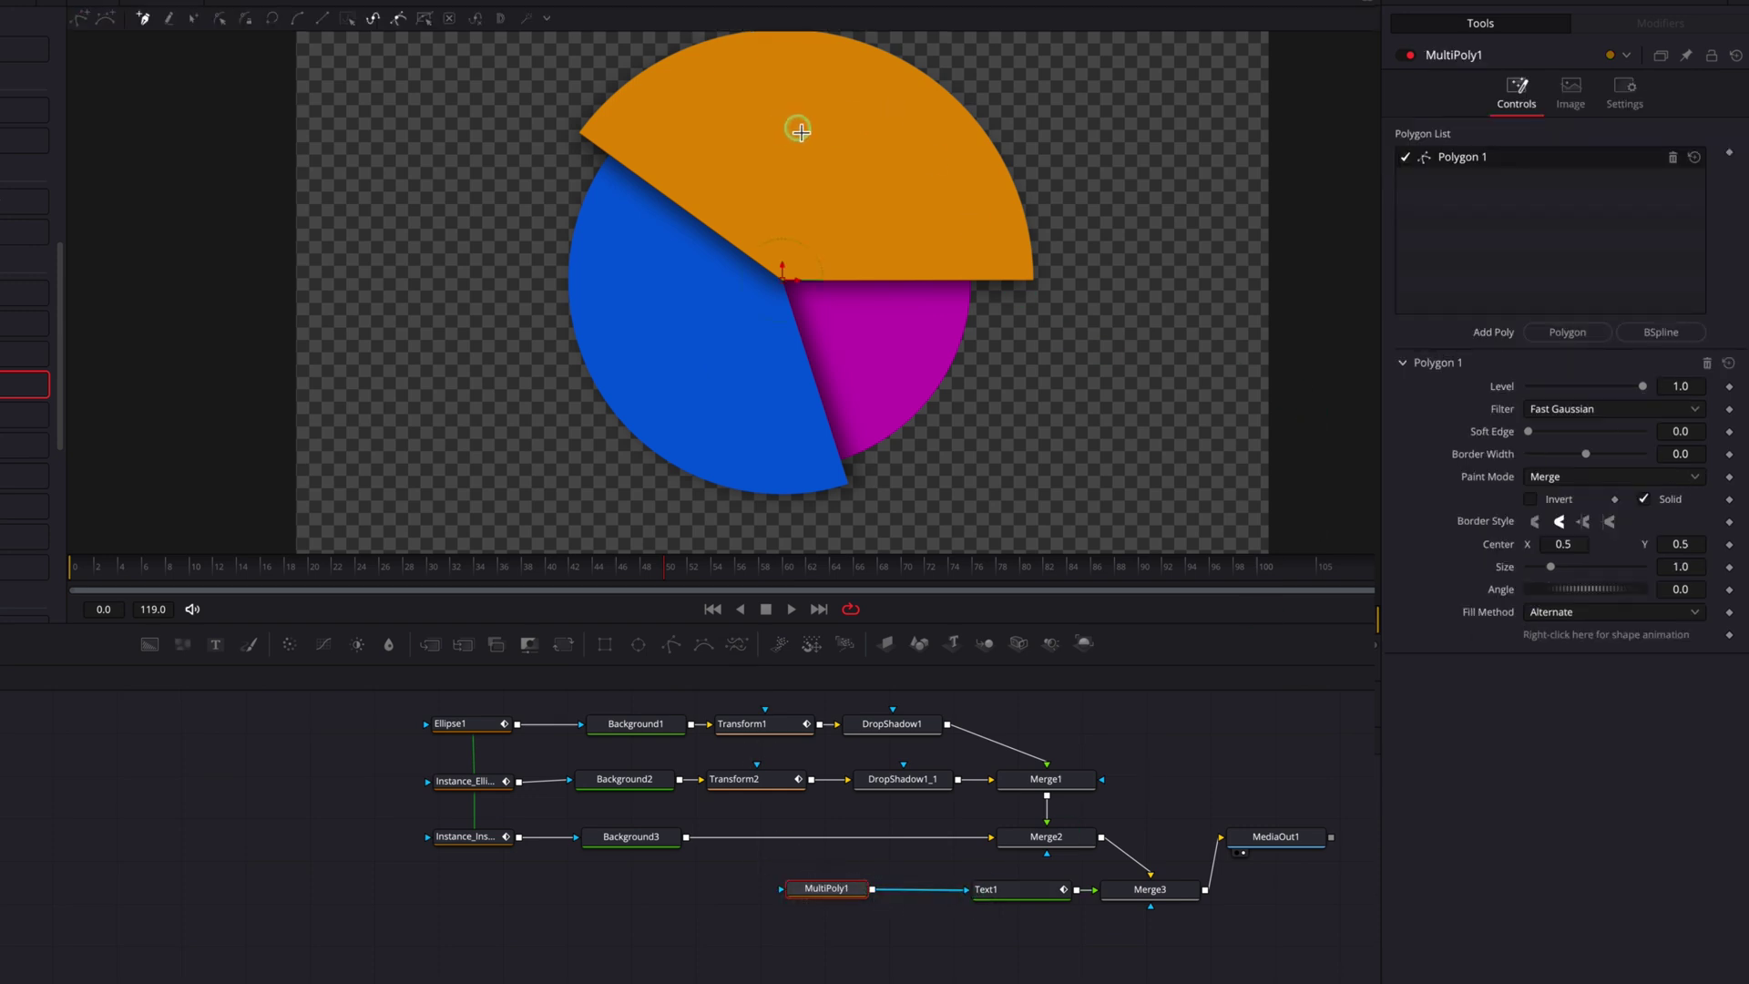
click(1530, 500)
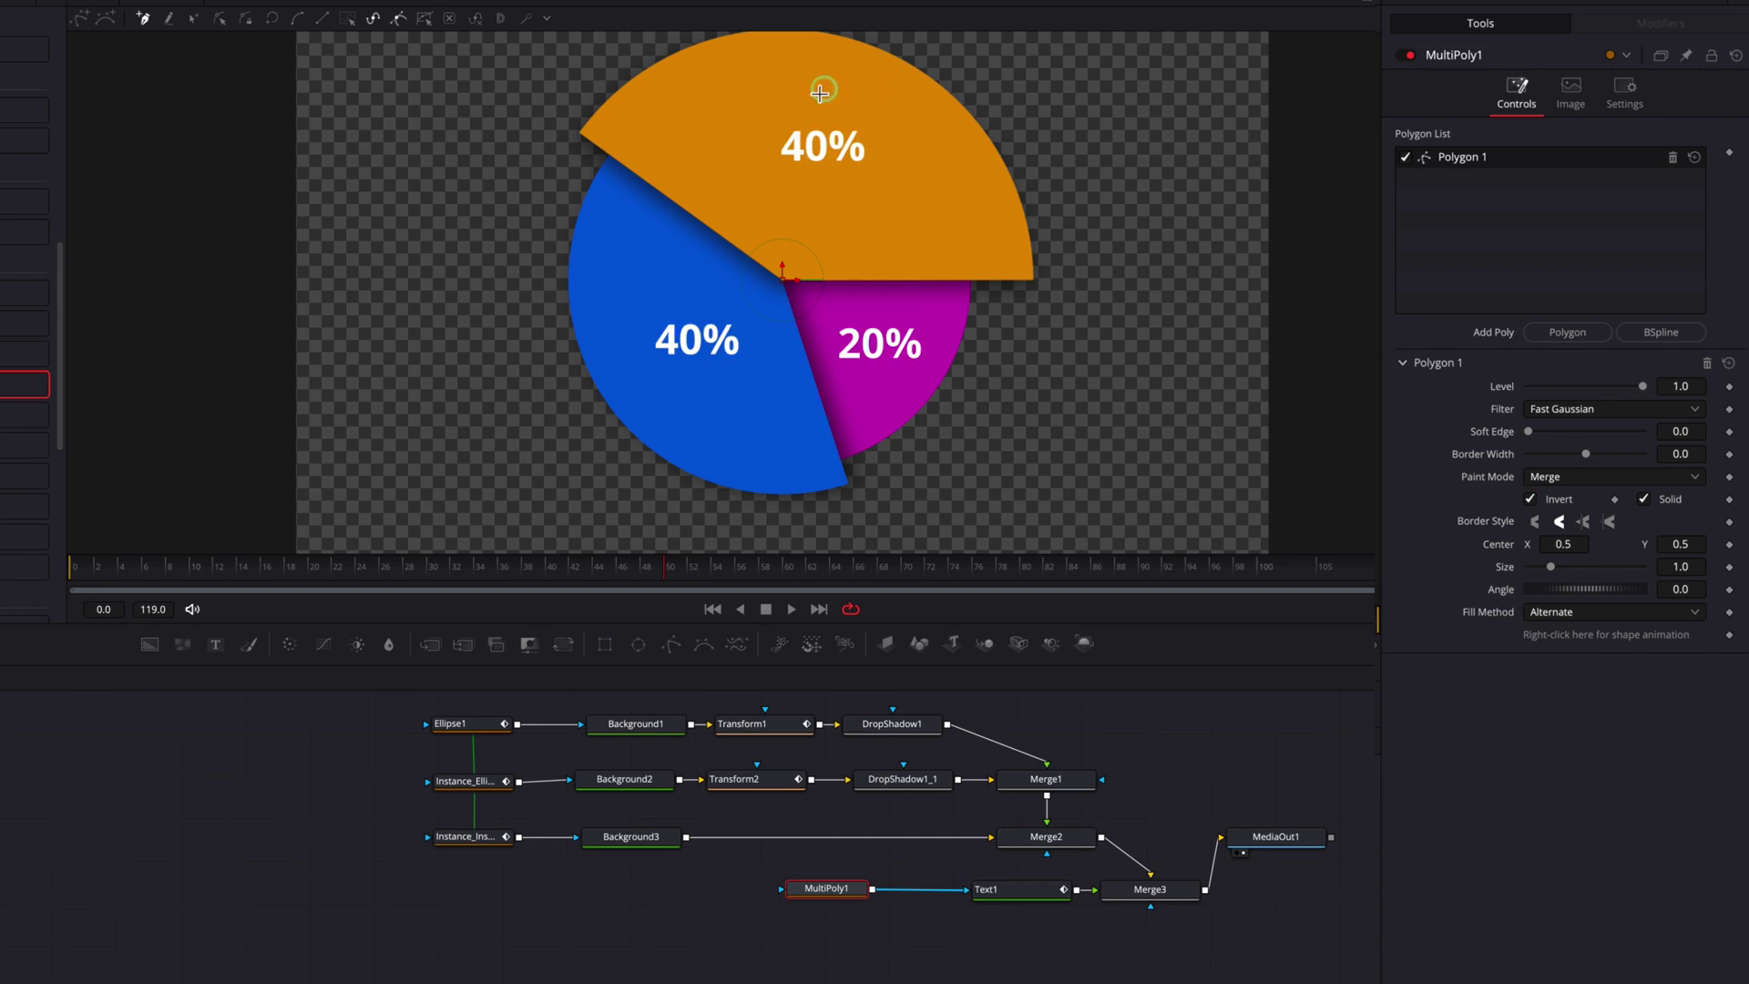
click(769, 121)
click(769, 168)
click(877, 172)
click(873, 117)
click(769, 121)
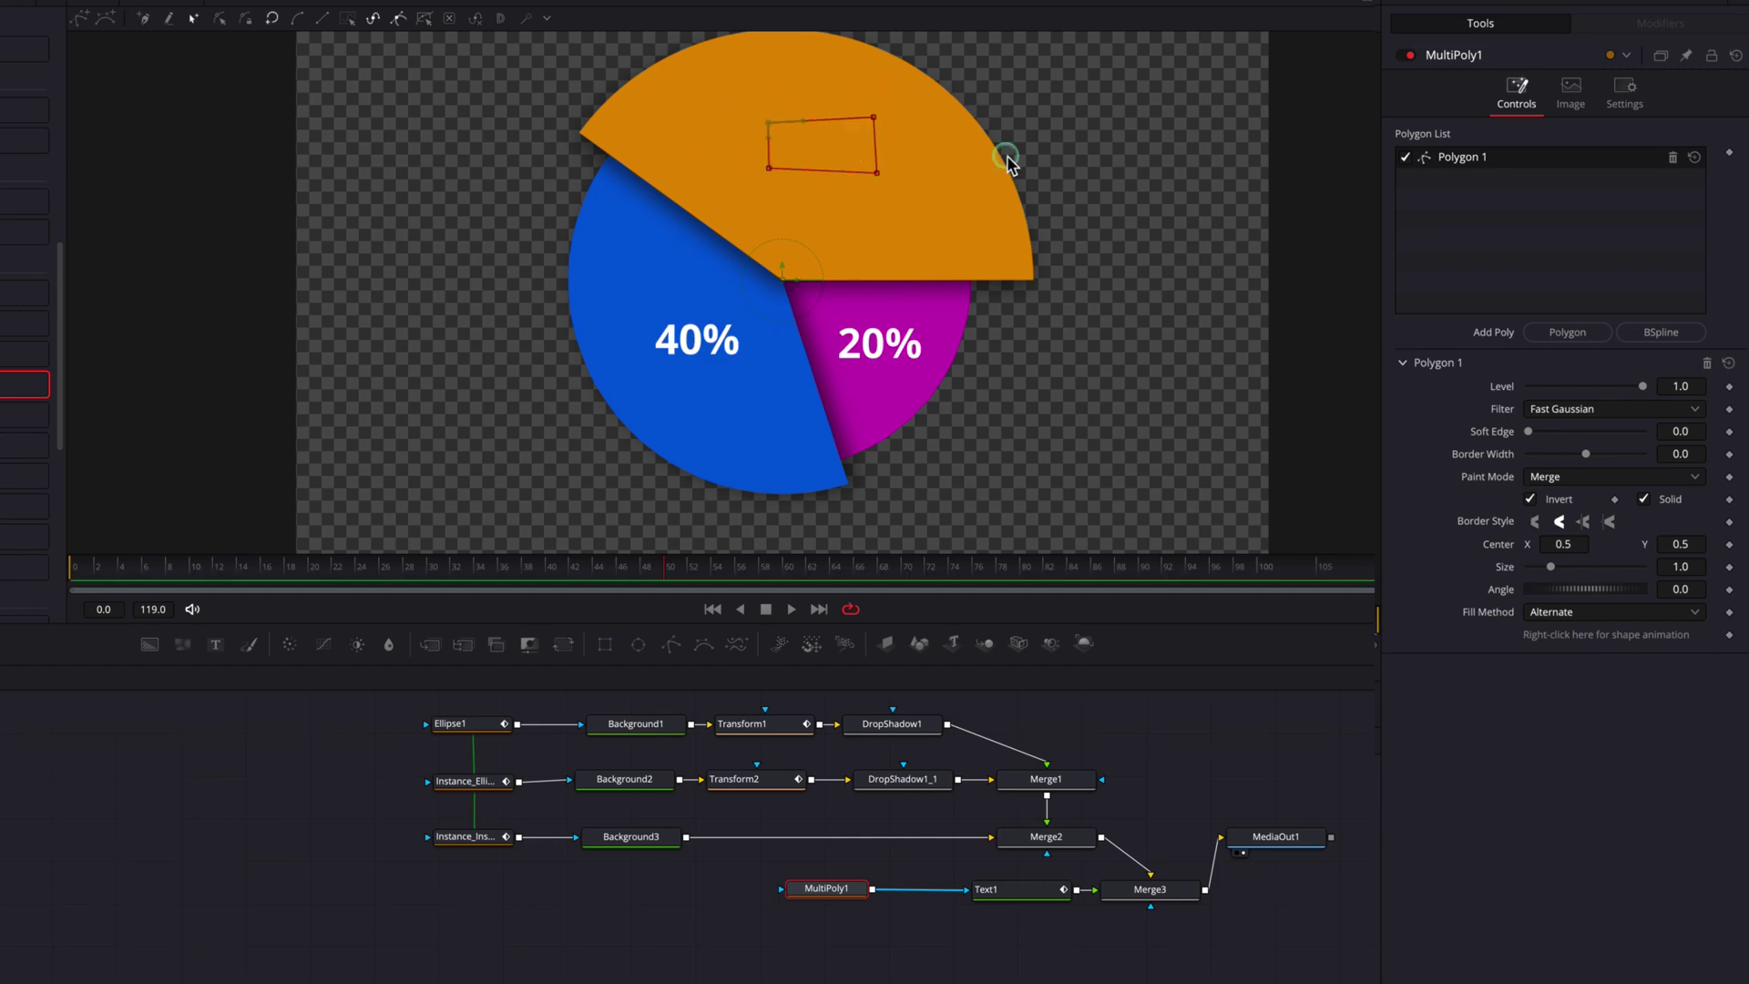
click(1532, 501)
click(1532, 500)
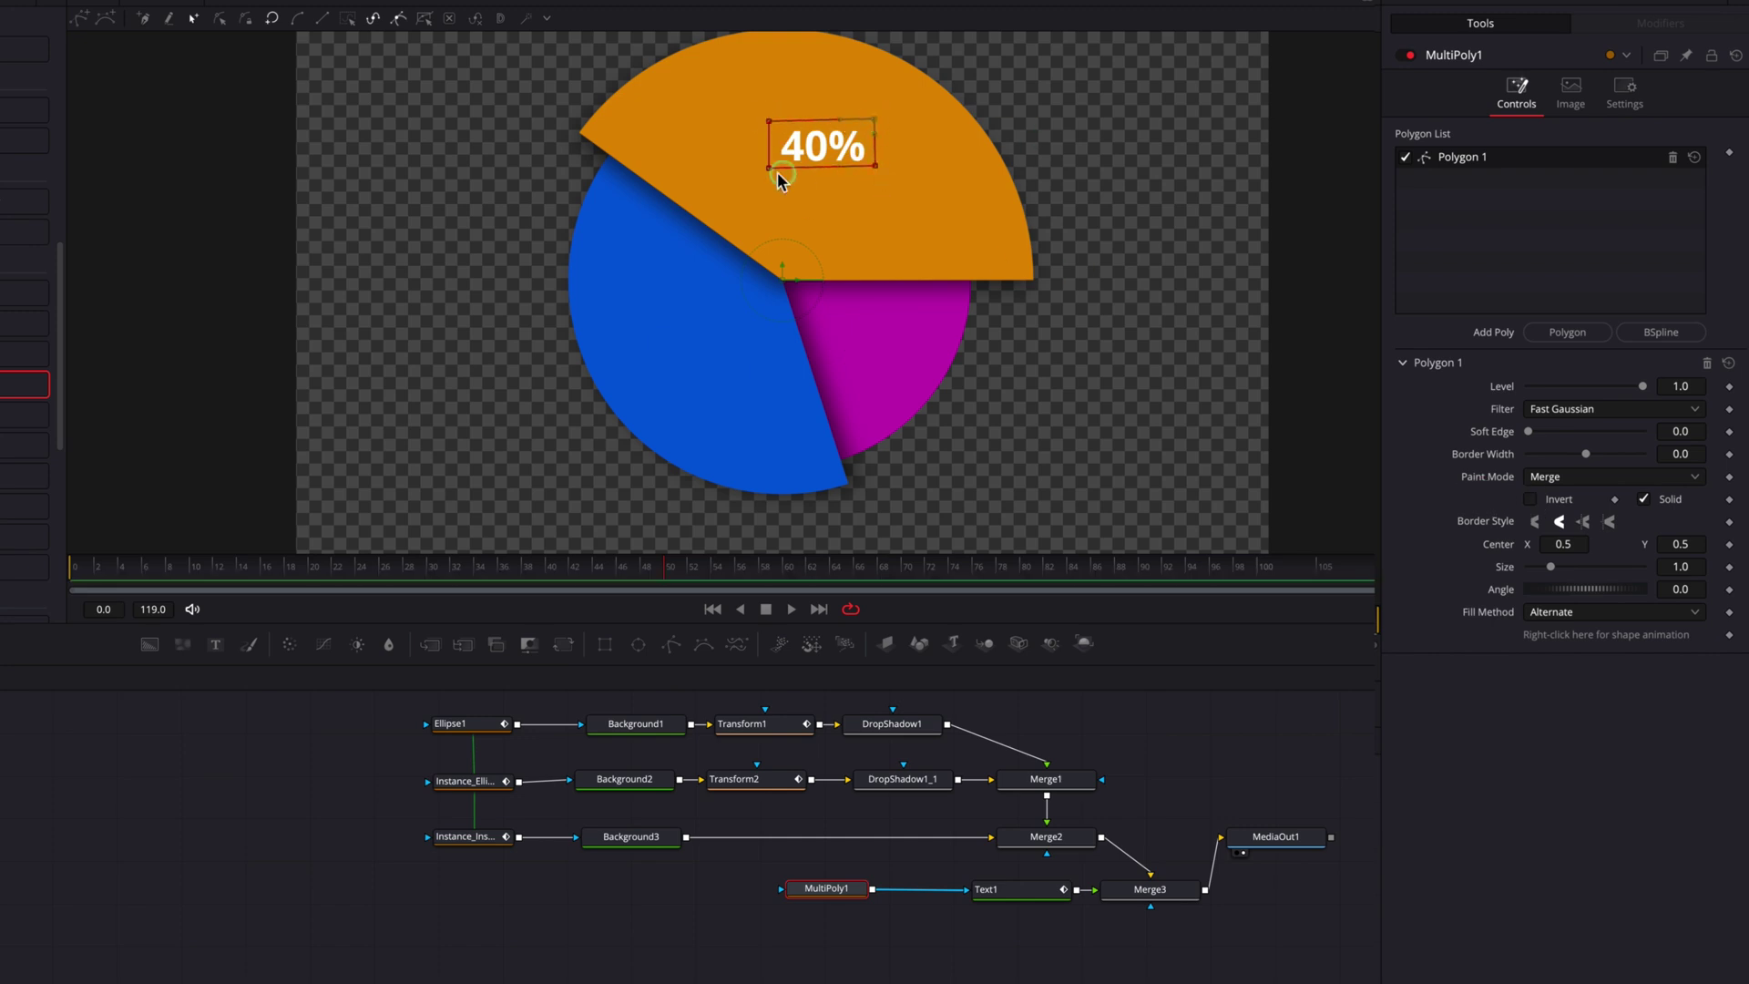
Duplicate the polygon mask twice, placing one copy over the blue slice's 40% label and the other over the 20% label.
right_click(1528, 160)
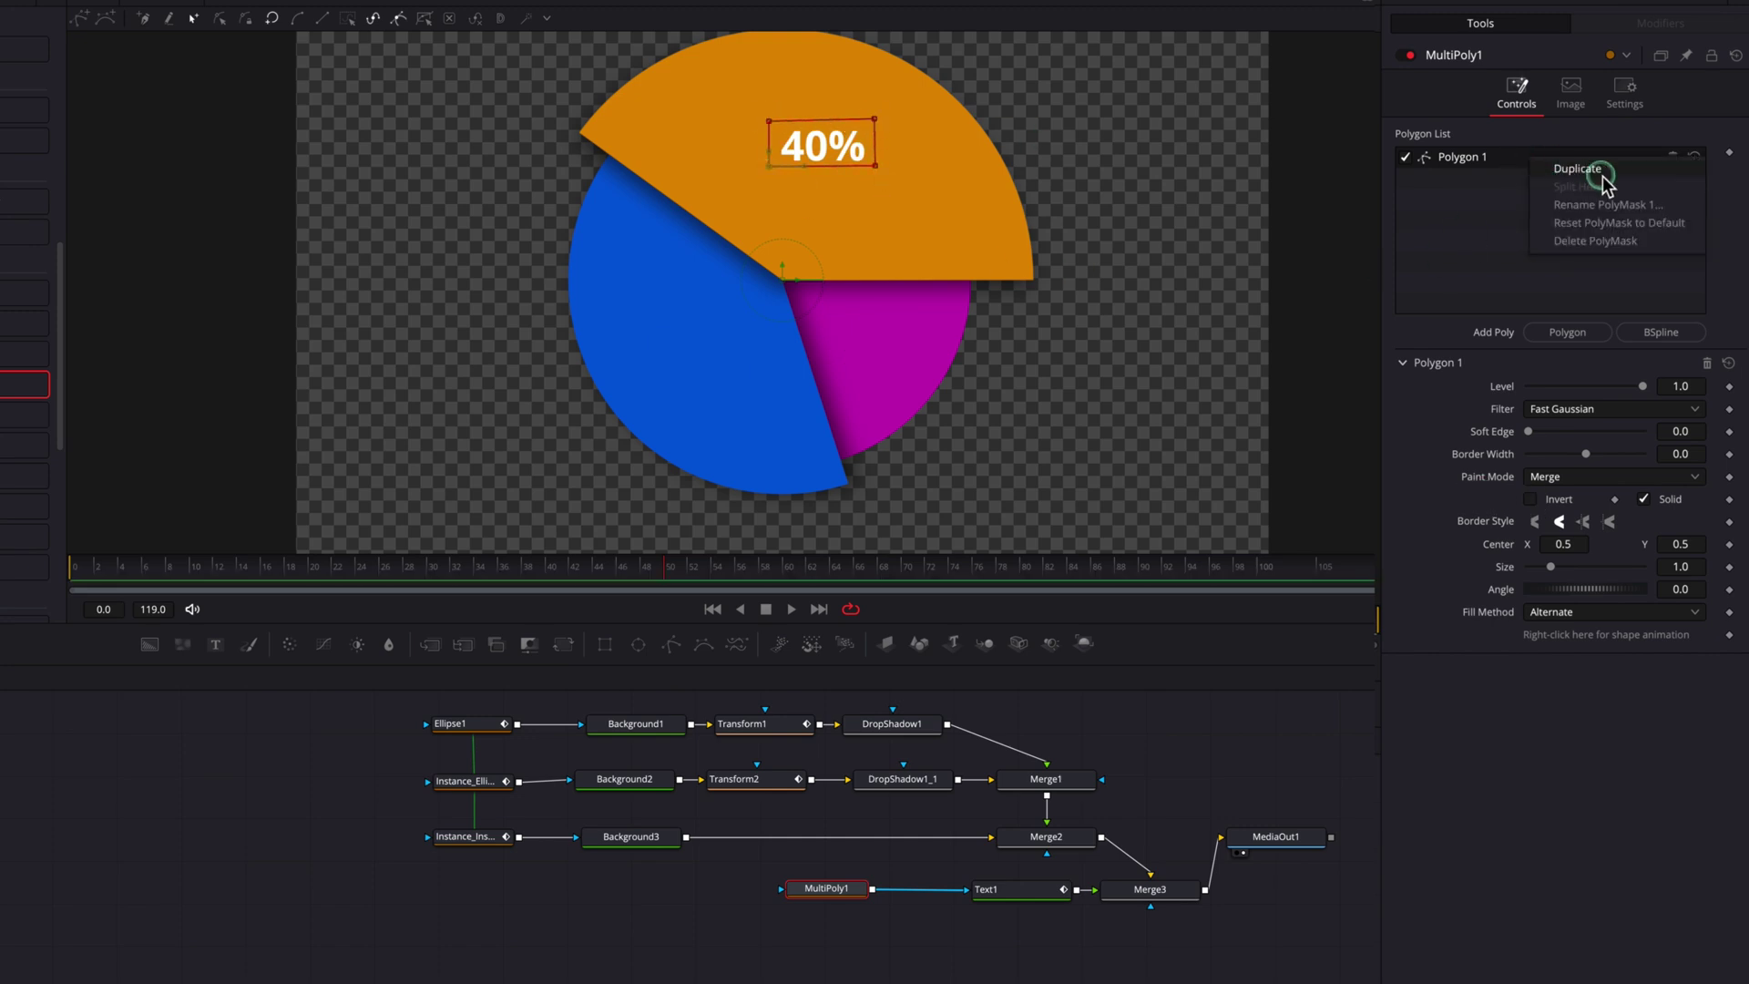
click(1633, 172)
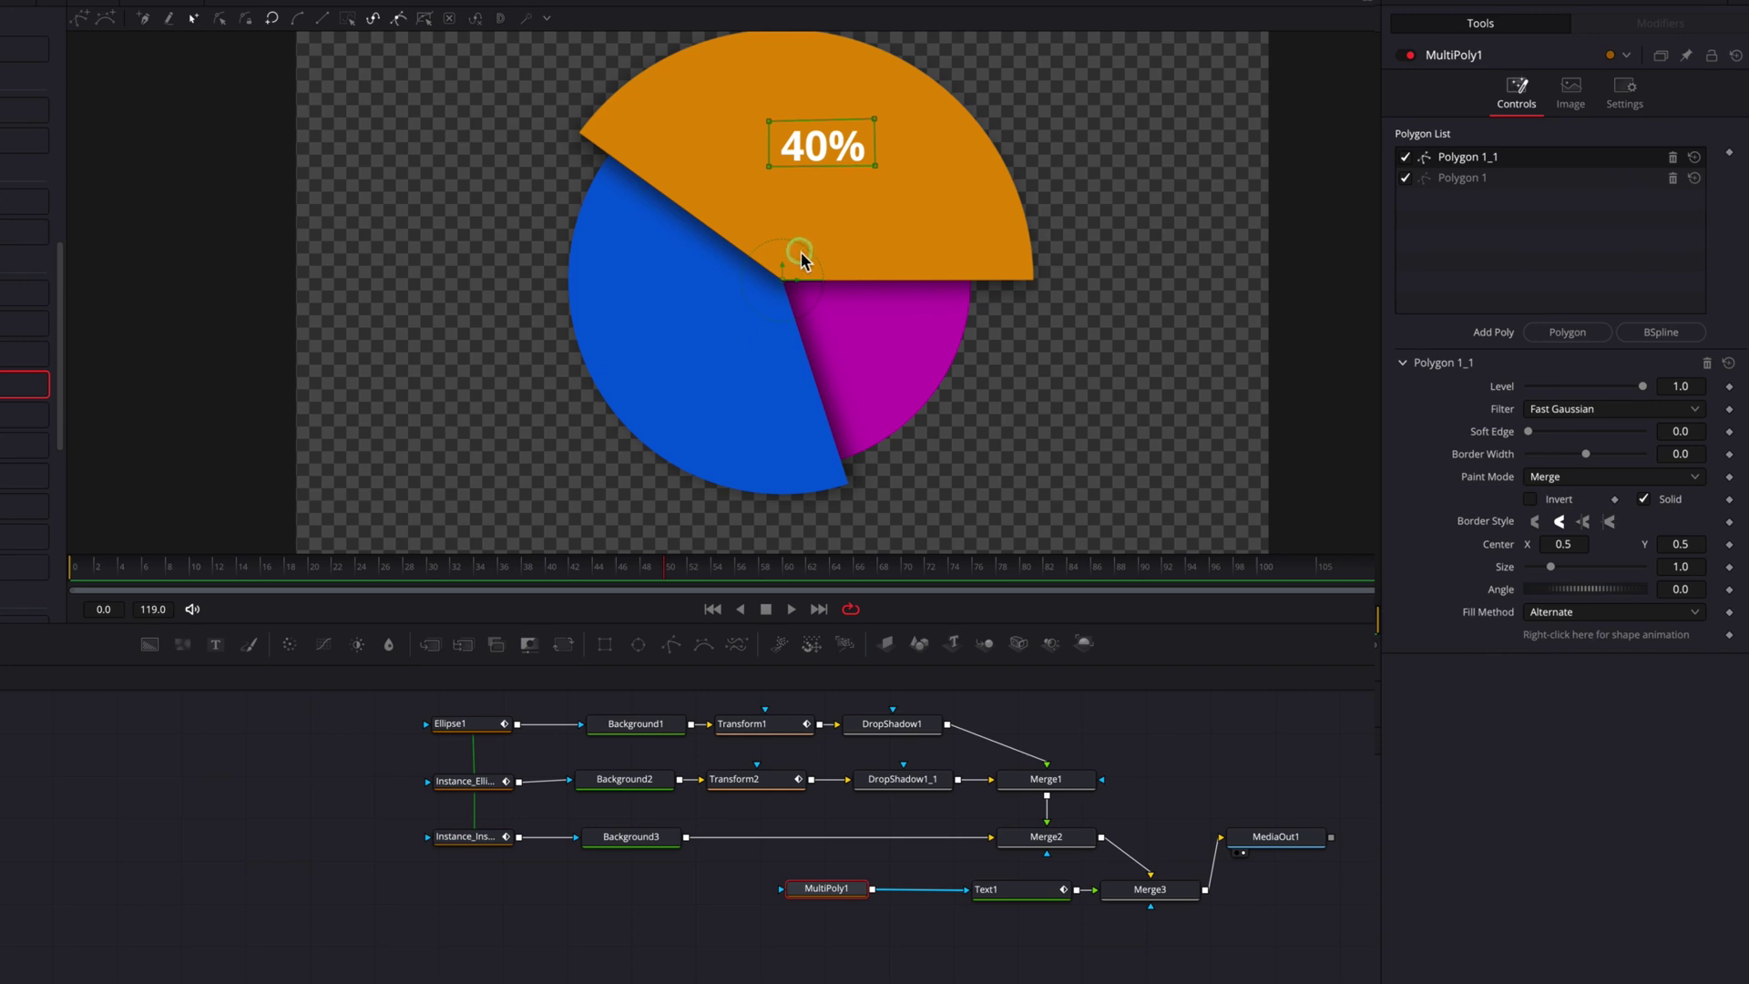
drag(785, 282, 663, 482)
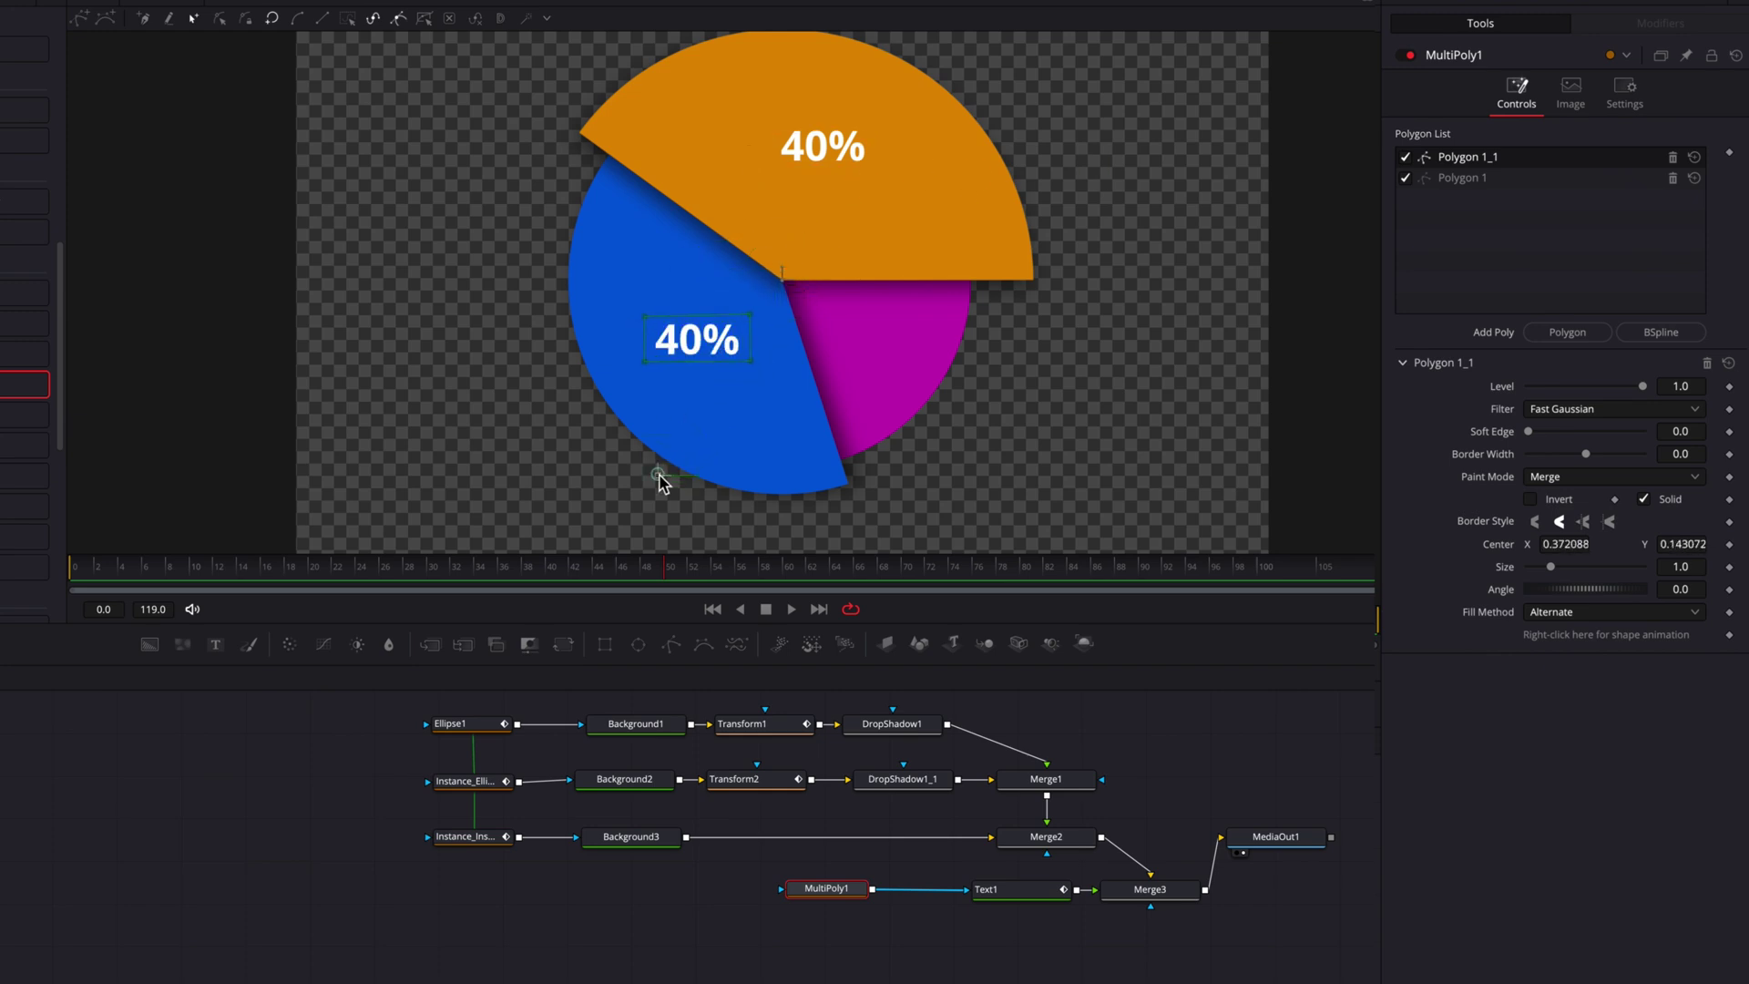
right_click(1549, 156)
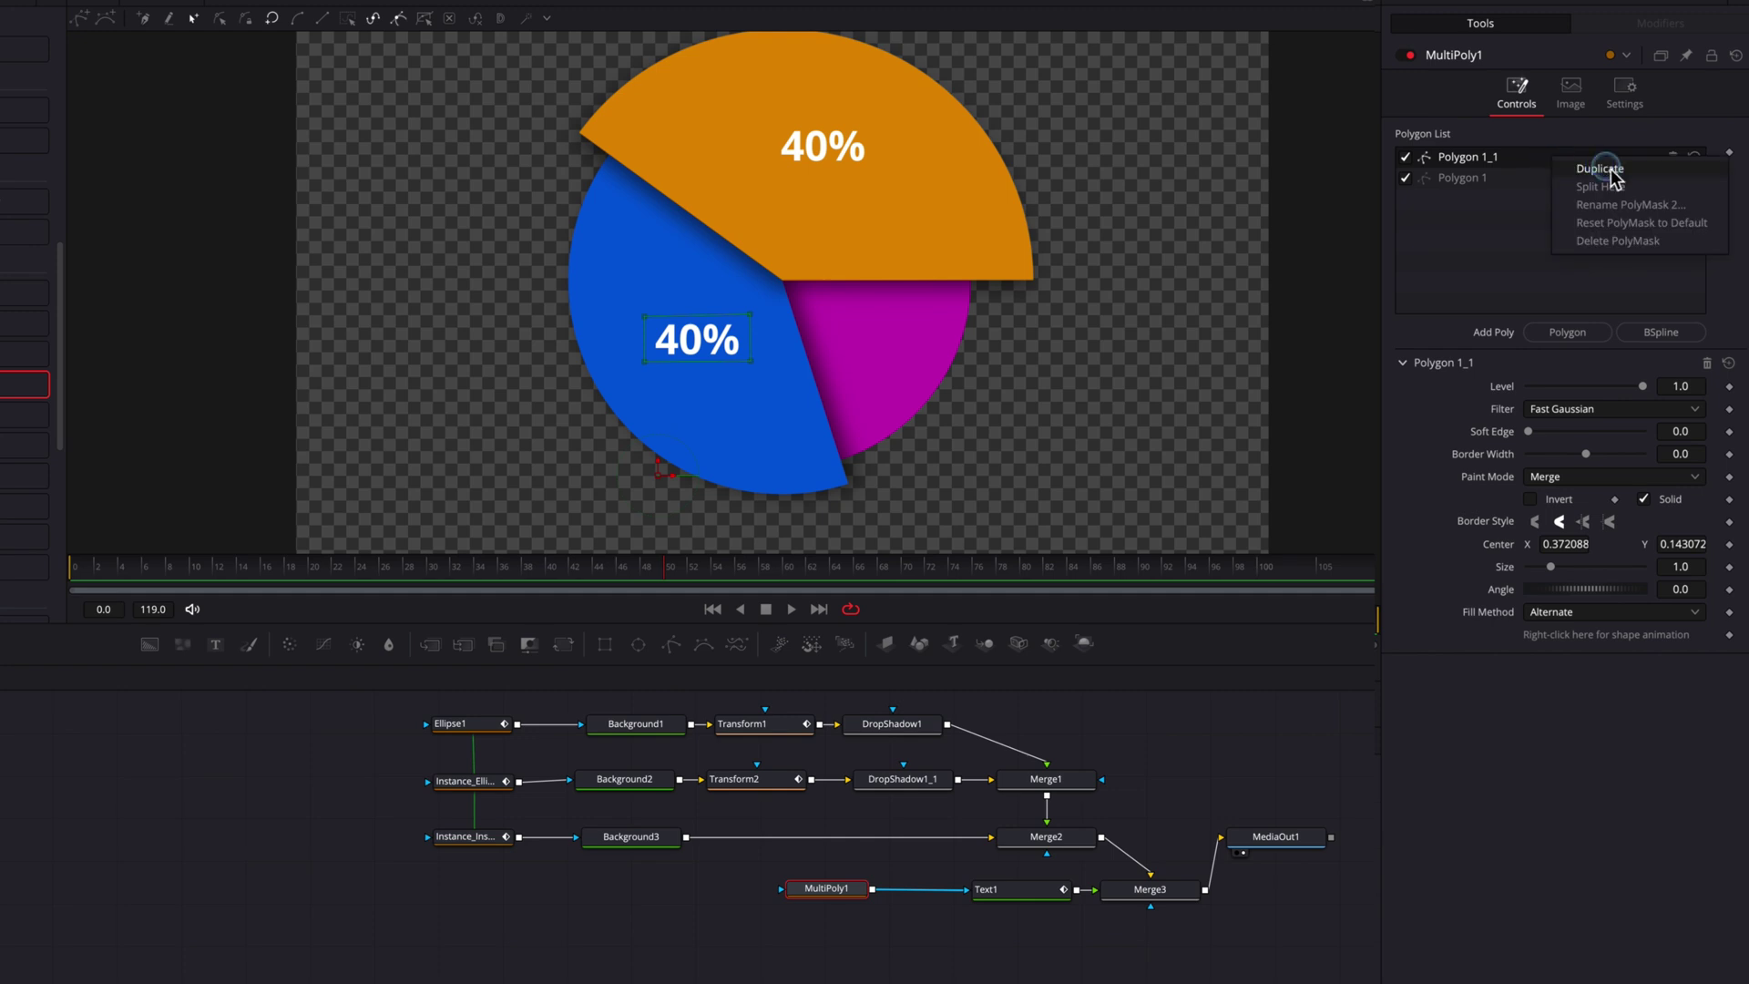
click(1601, 172)
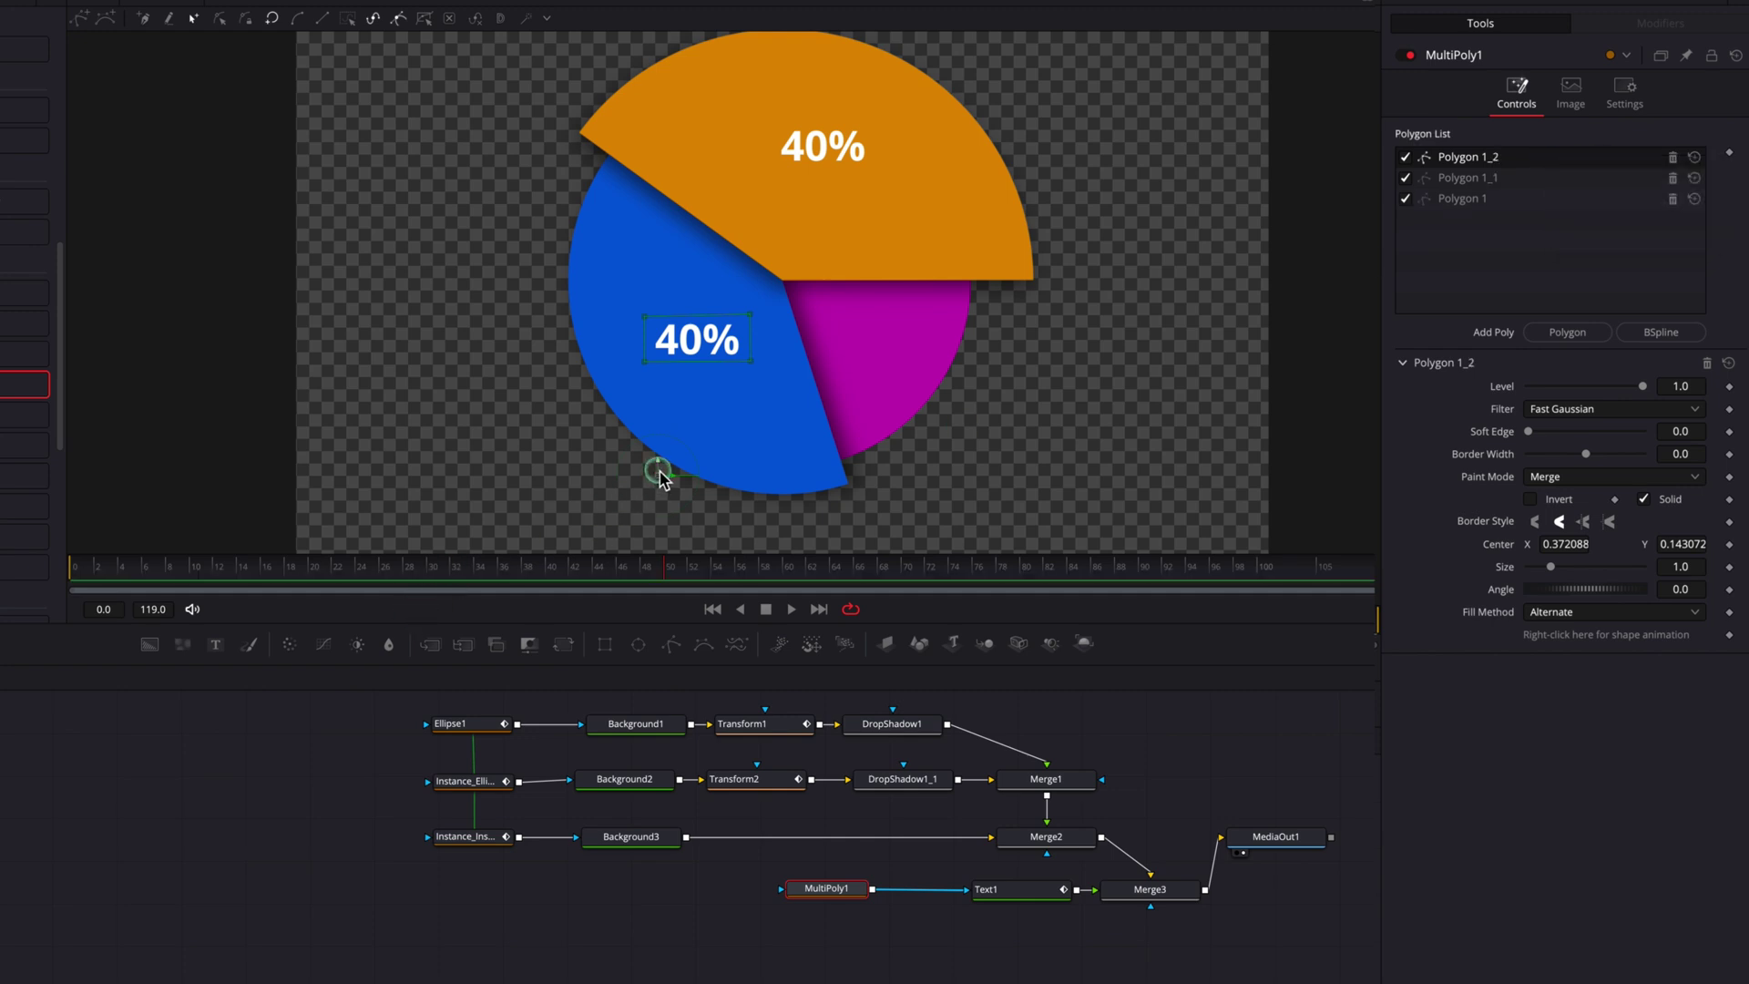
drag(658, 473, 854, 481)
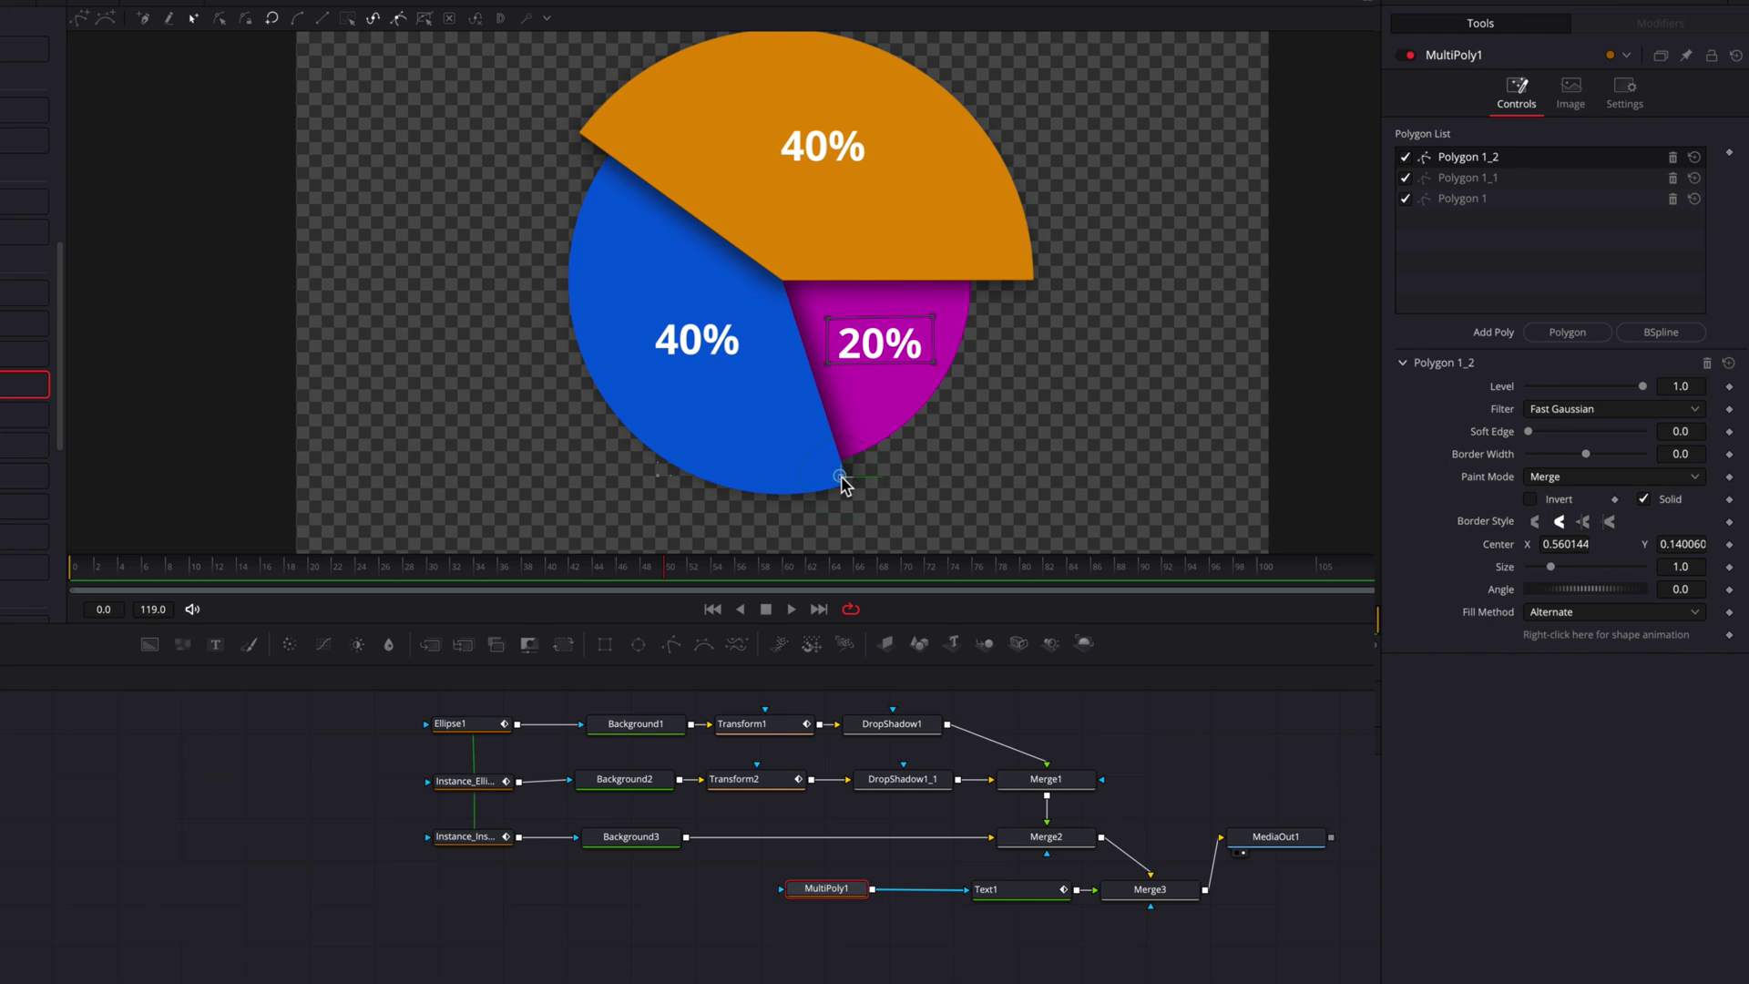
Keyframe Text1's layout Center Y from 0.422 at frame 50 to 0.5 at frame 55.
click(1039, 891)
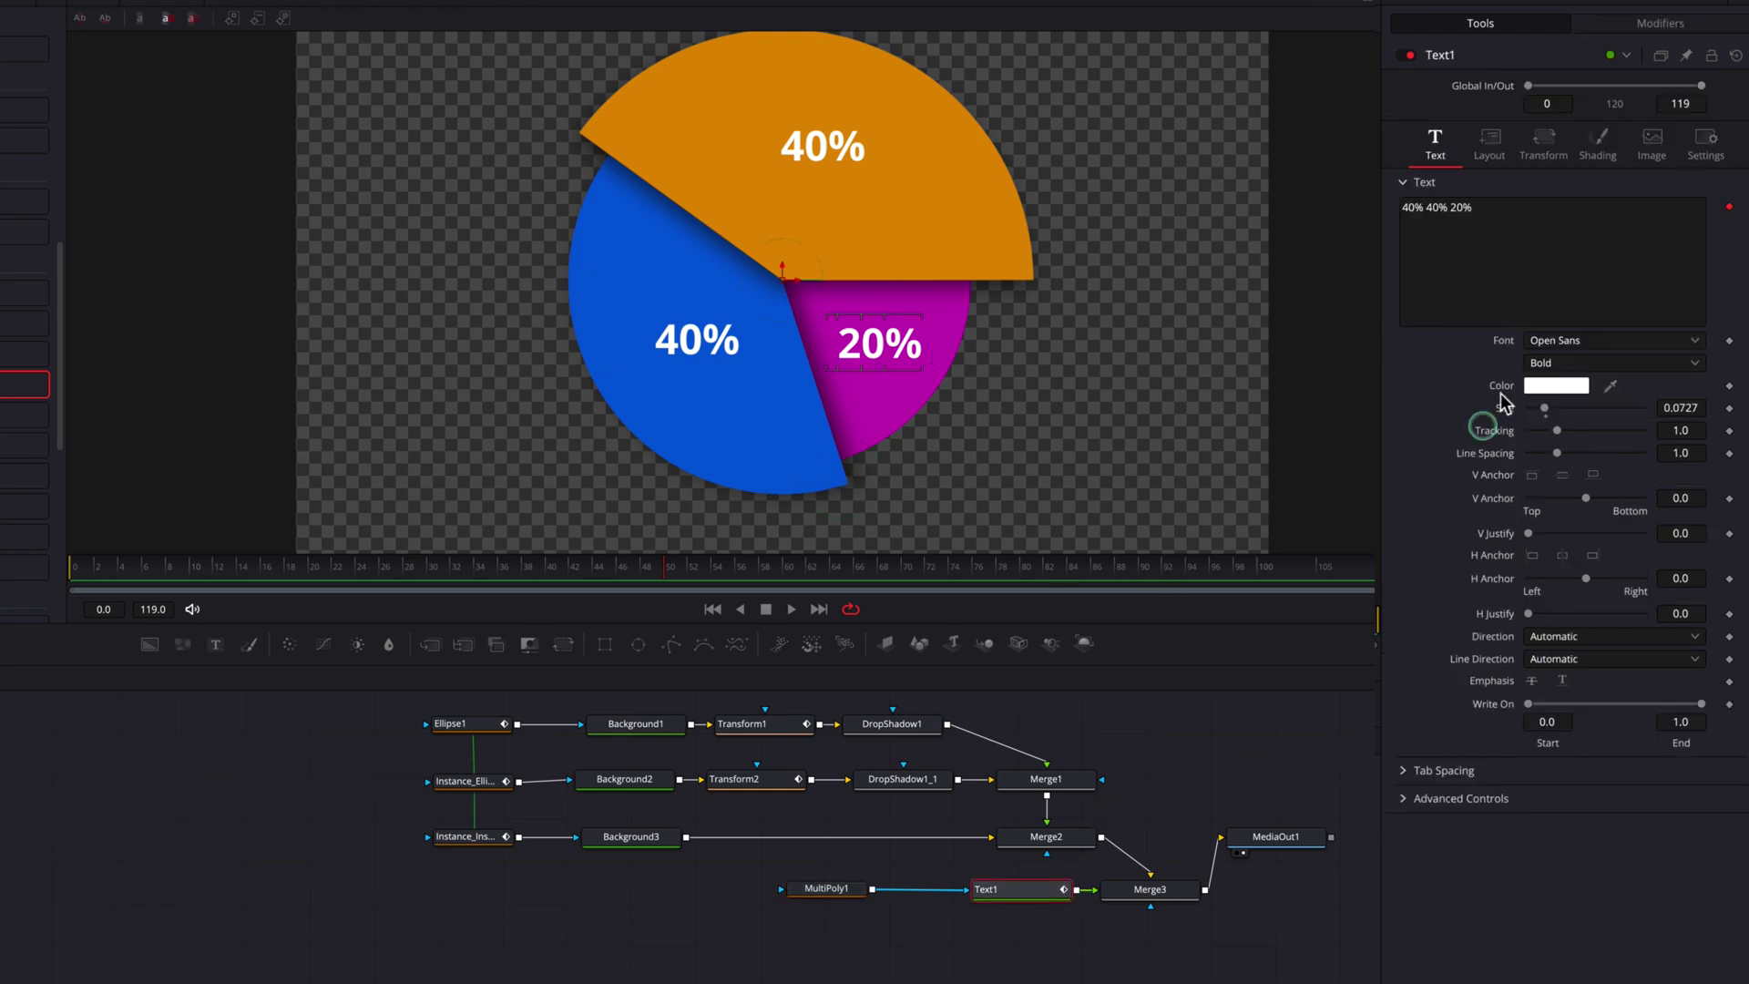
click(1490, 143)
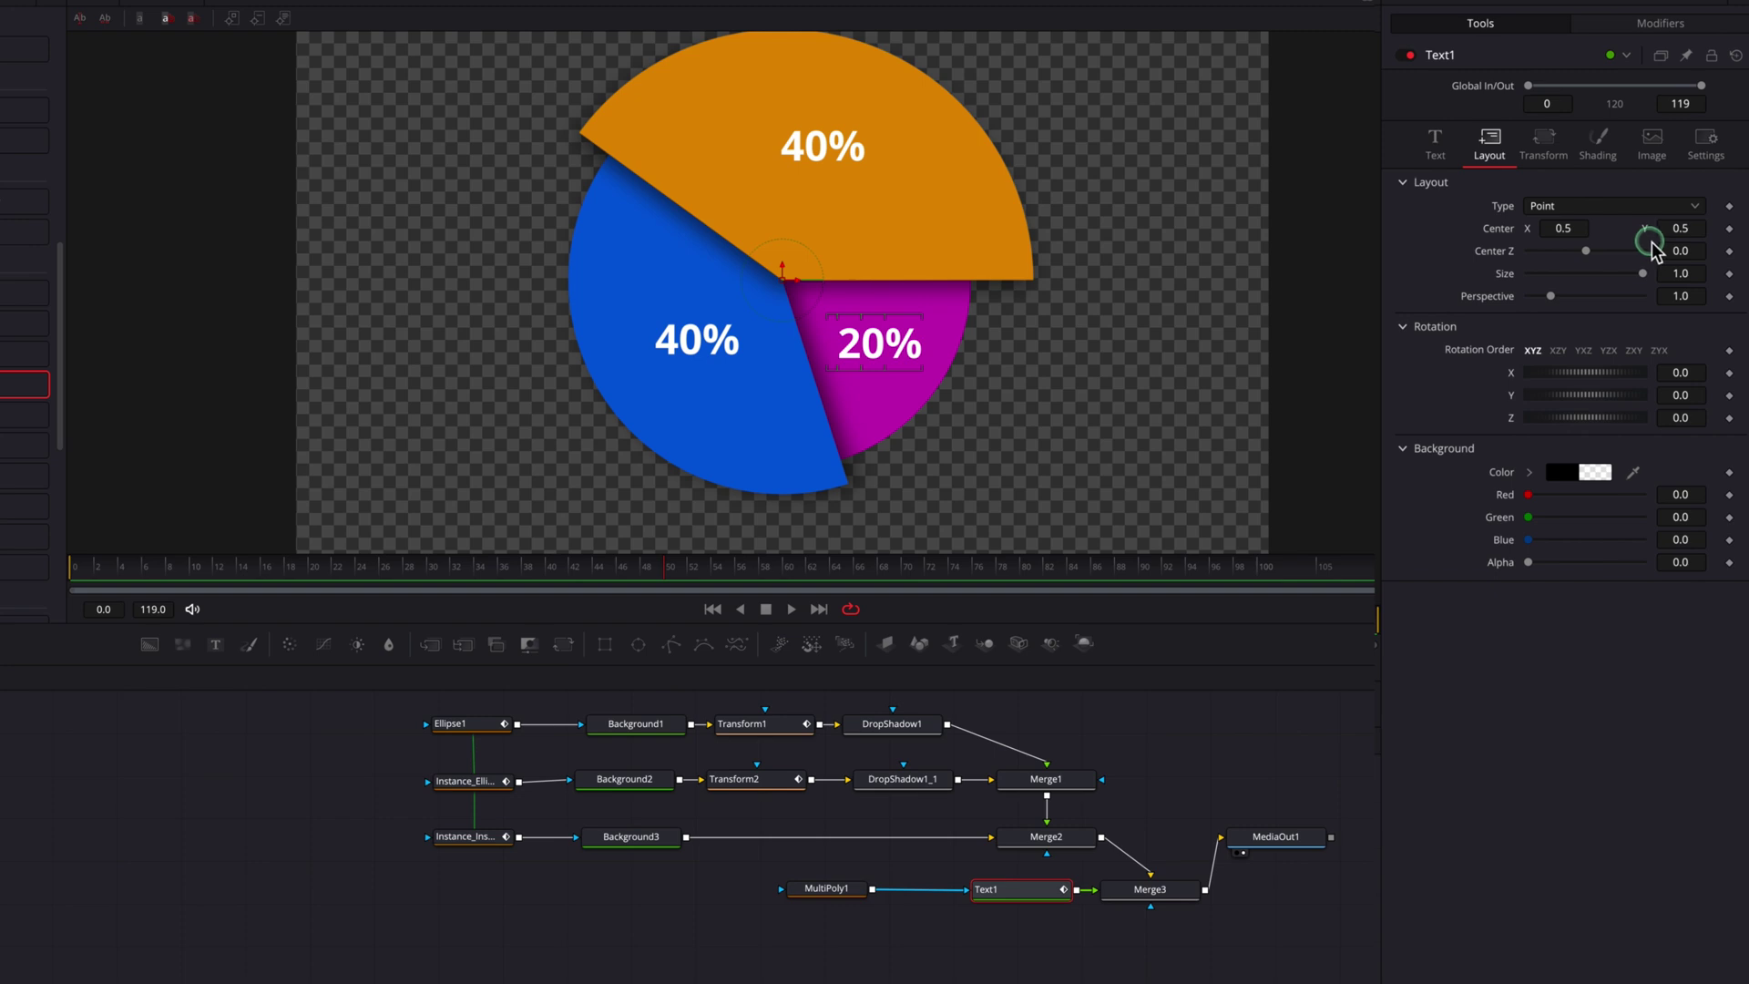
drag(1703, 234, 1657, 230)
drag(1646, 231, 1631, 235)
click(1729, 229)
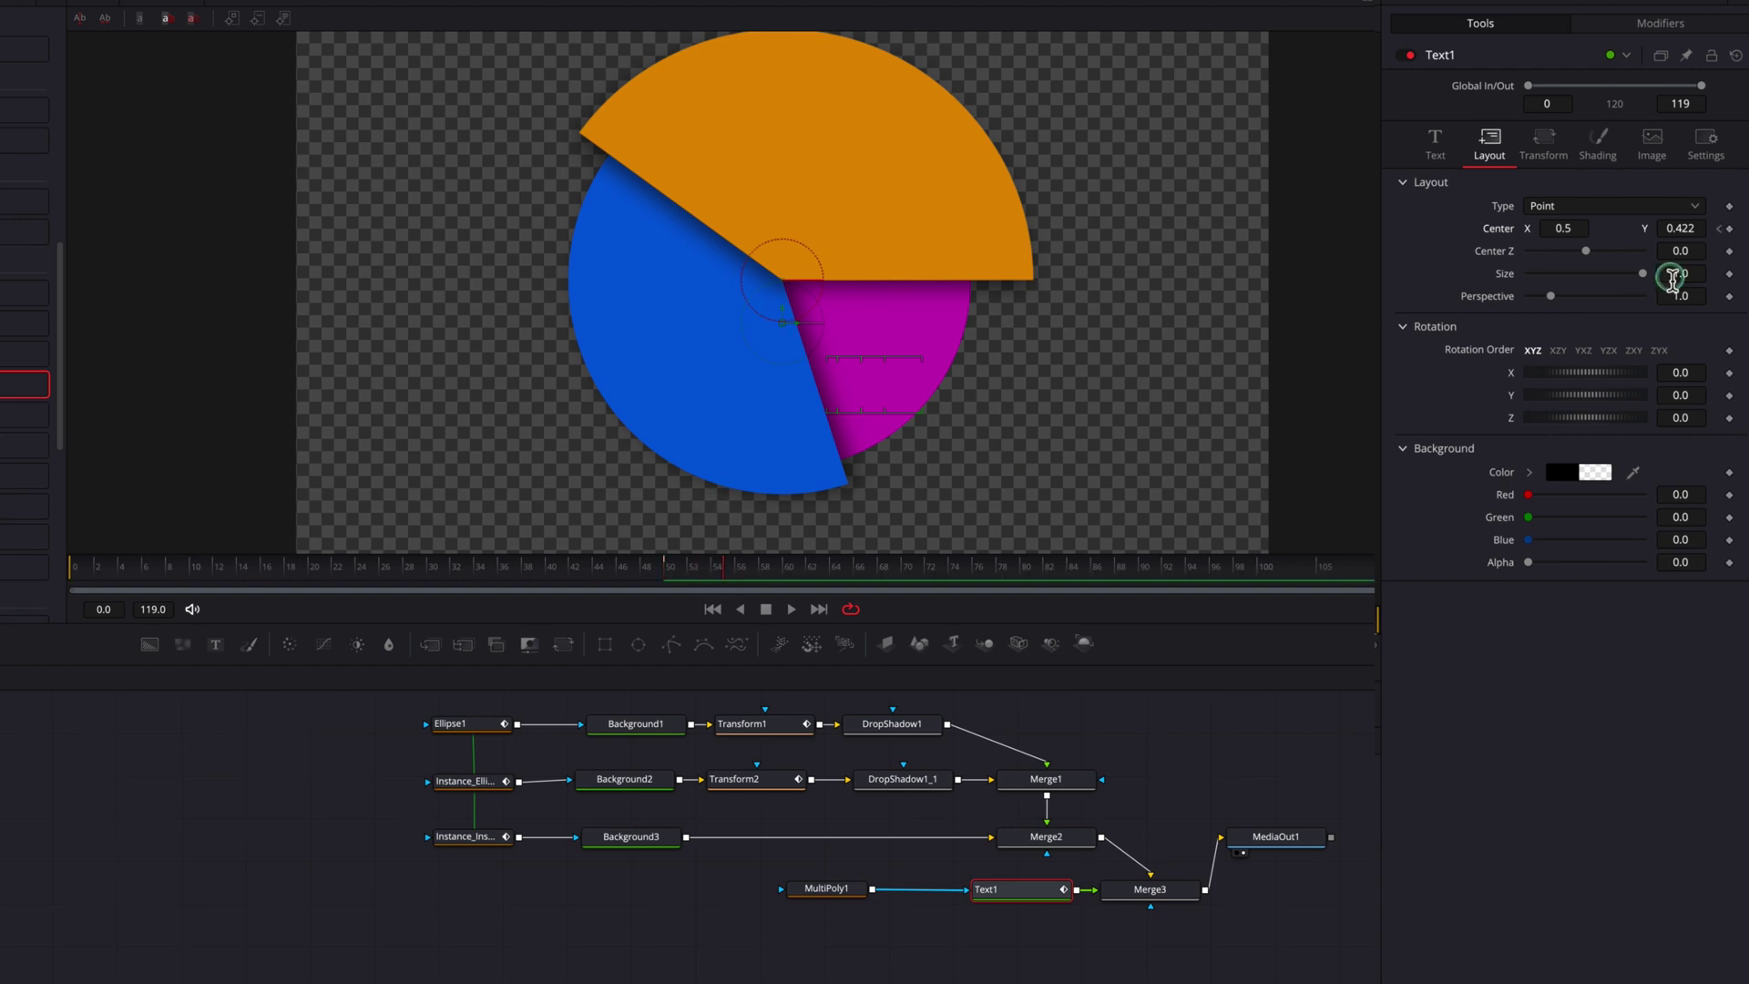
drag(1688, 233, 1743, 233)
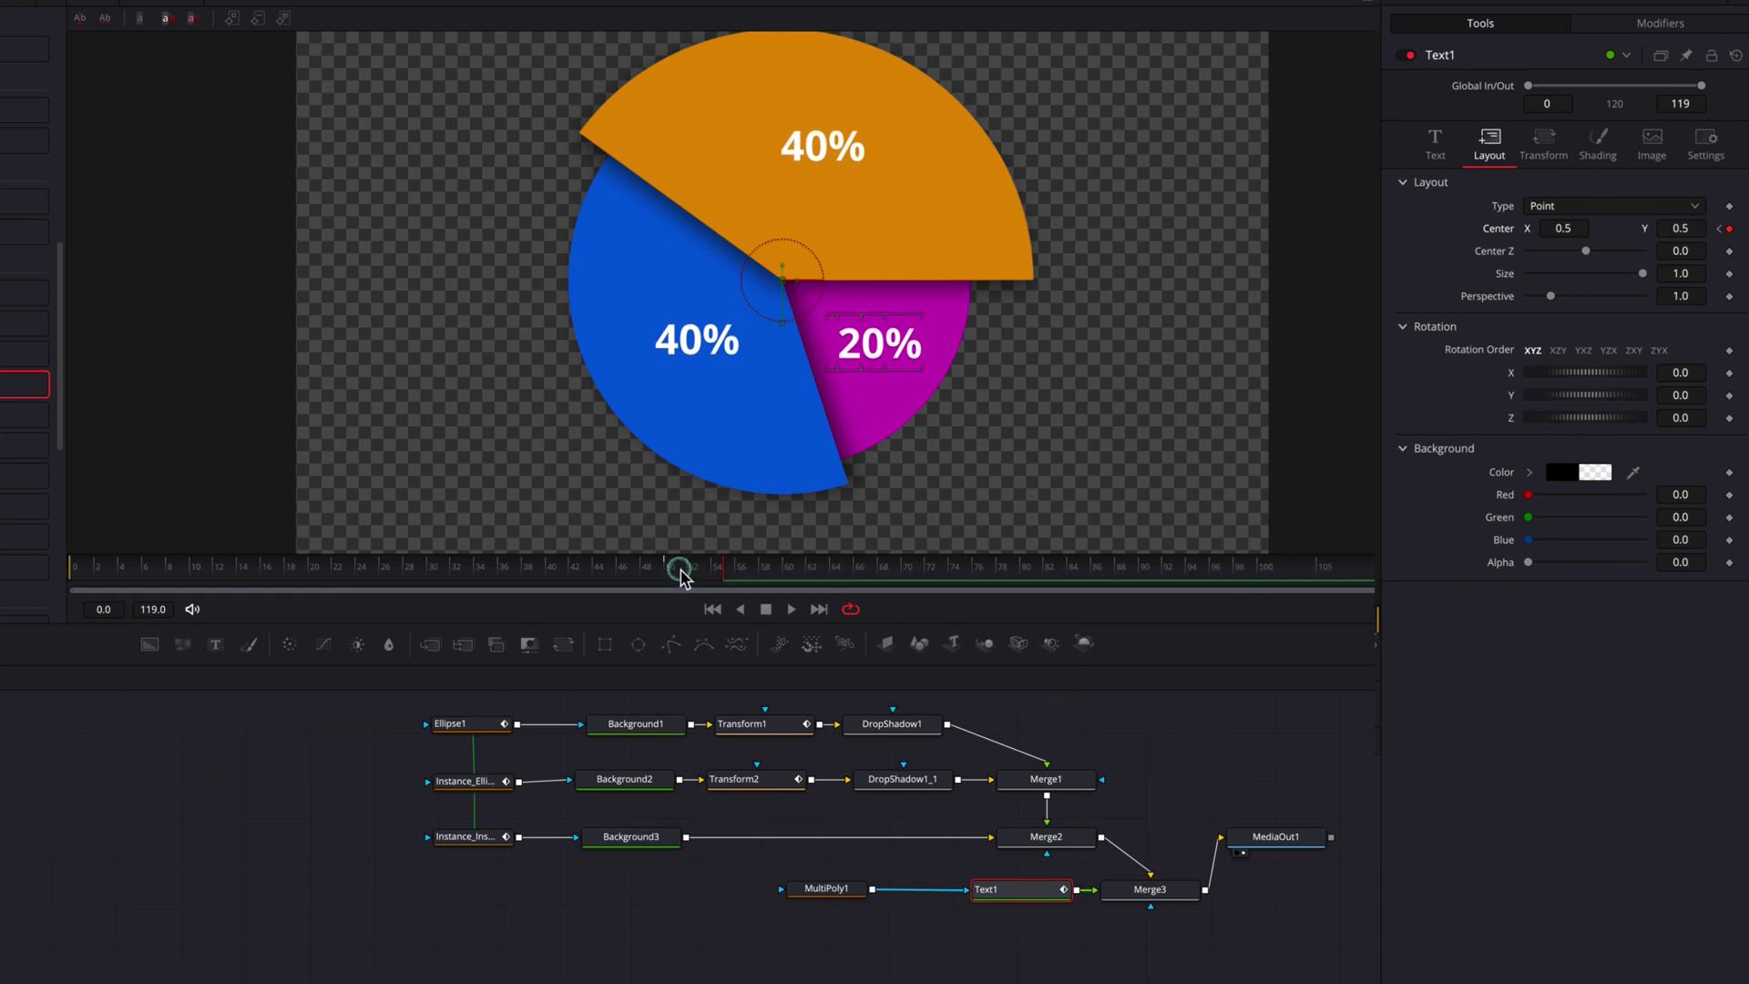
Play the label reveal from frame 0, set Text1's Center Y keyframe at frame 55 to 0.499, and recheck the motion.
drag(681, 575, 7, 574)
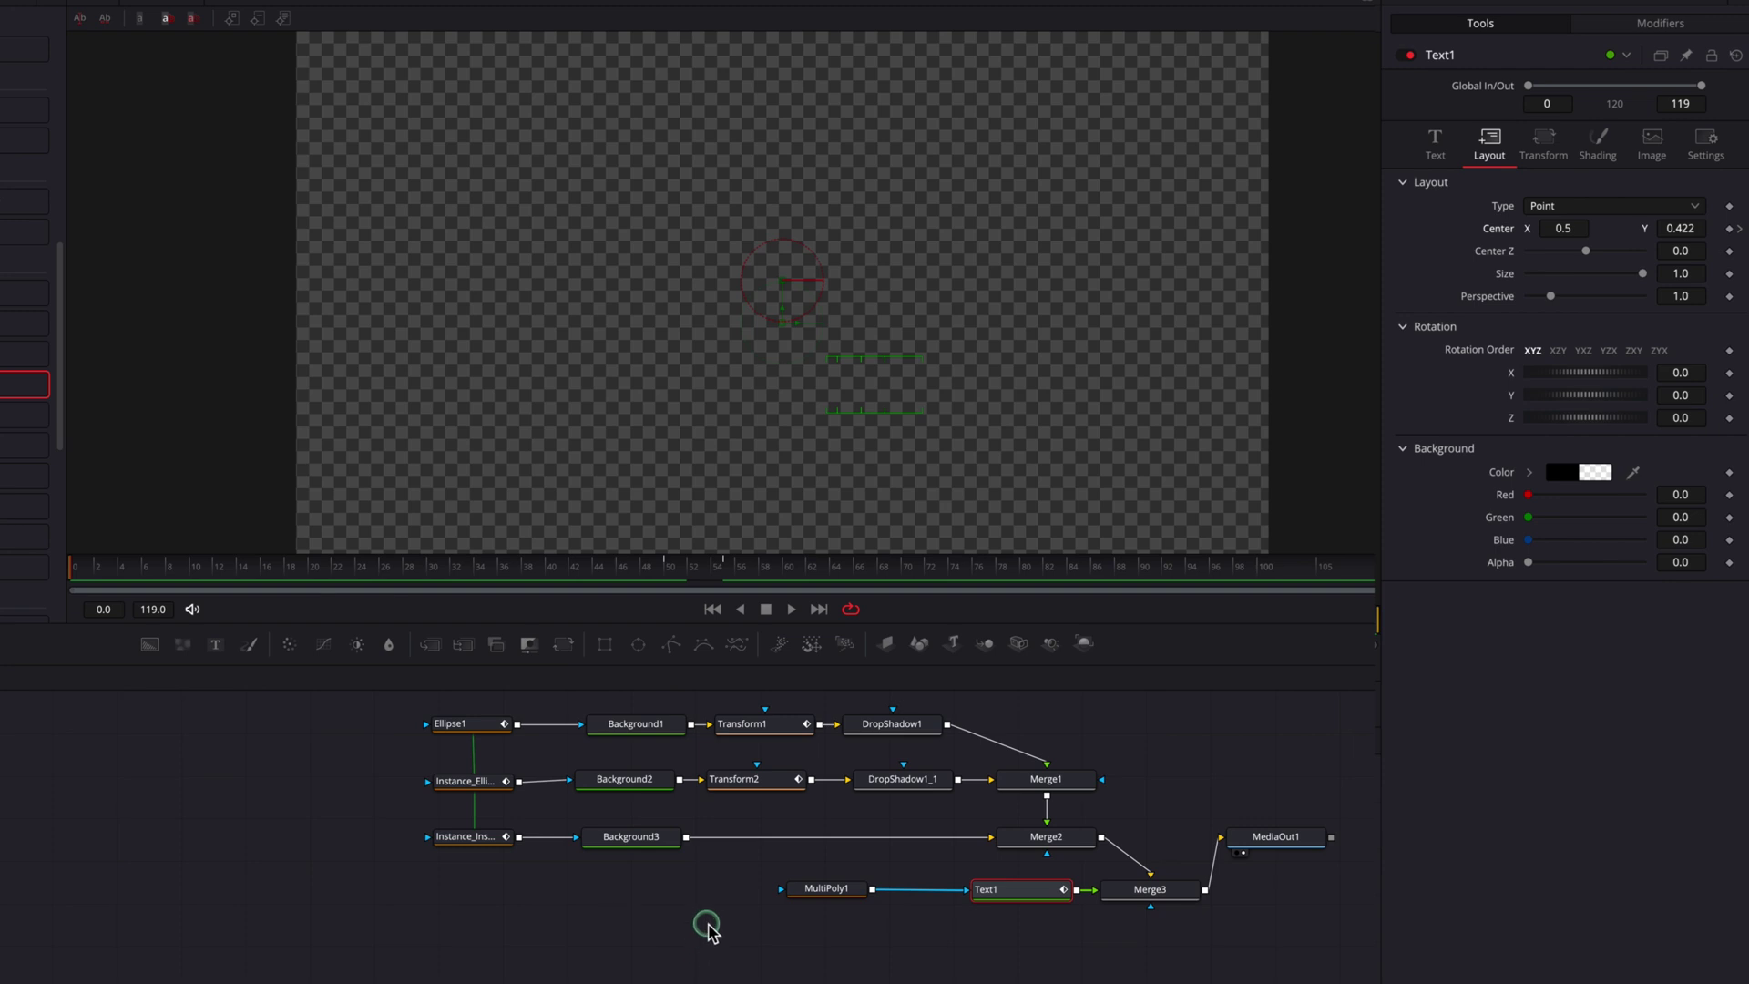
key(space)
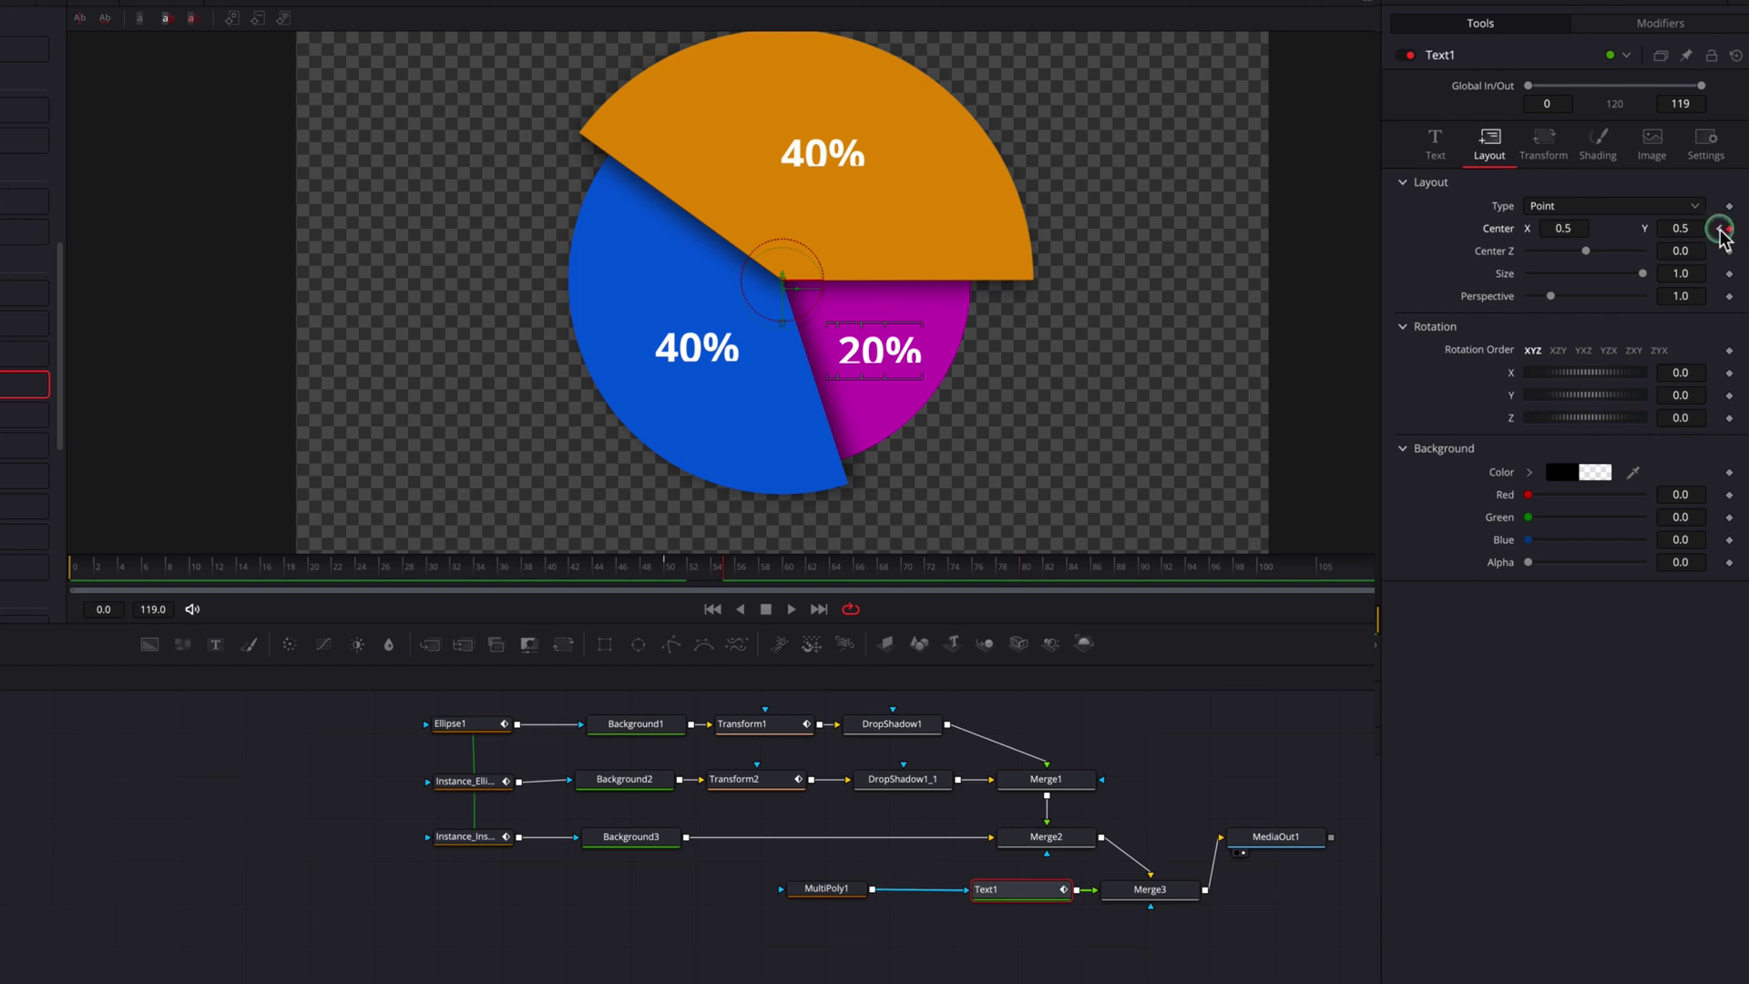
drag(1687, 228, 1685, 227)
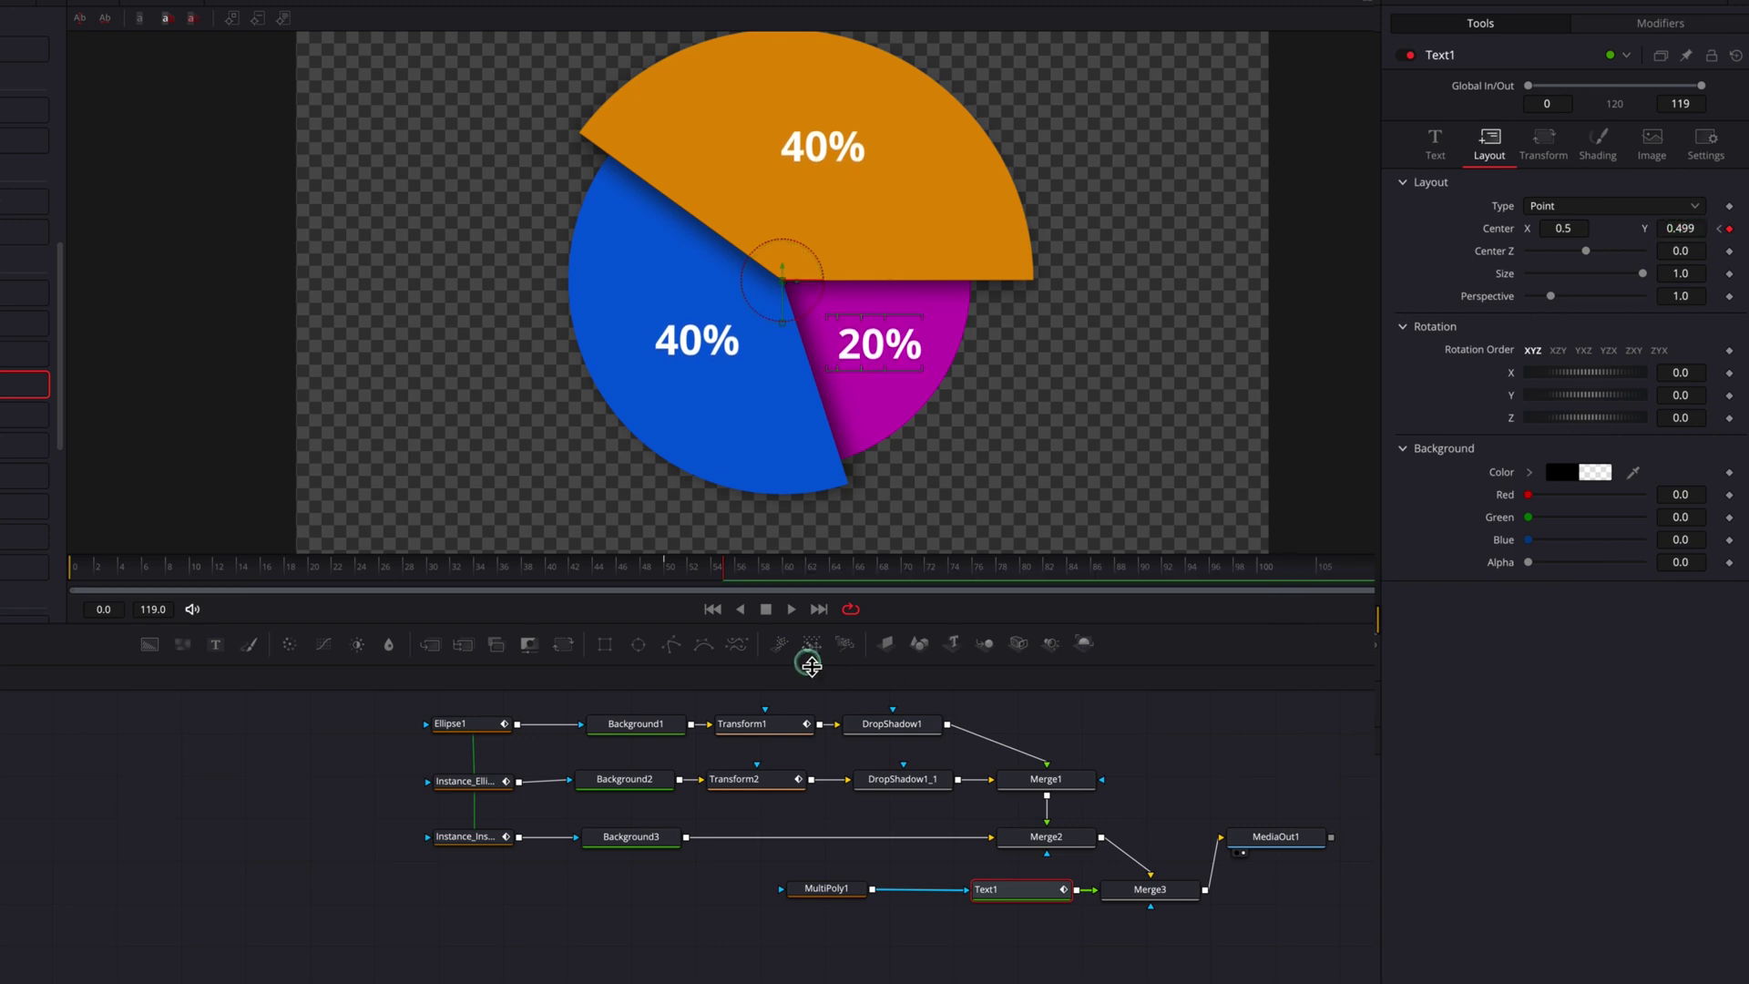
click(709, 568)
mouse_move(709, 567)
mouse_down()
mouse_move(674, 571)
mouse_move(711, 559)
mouse_up()
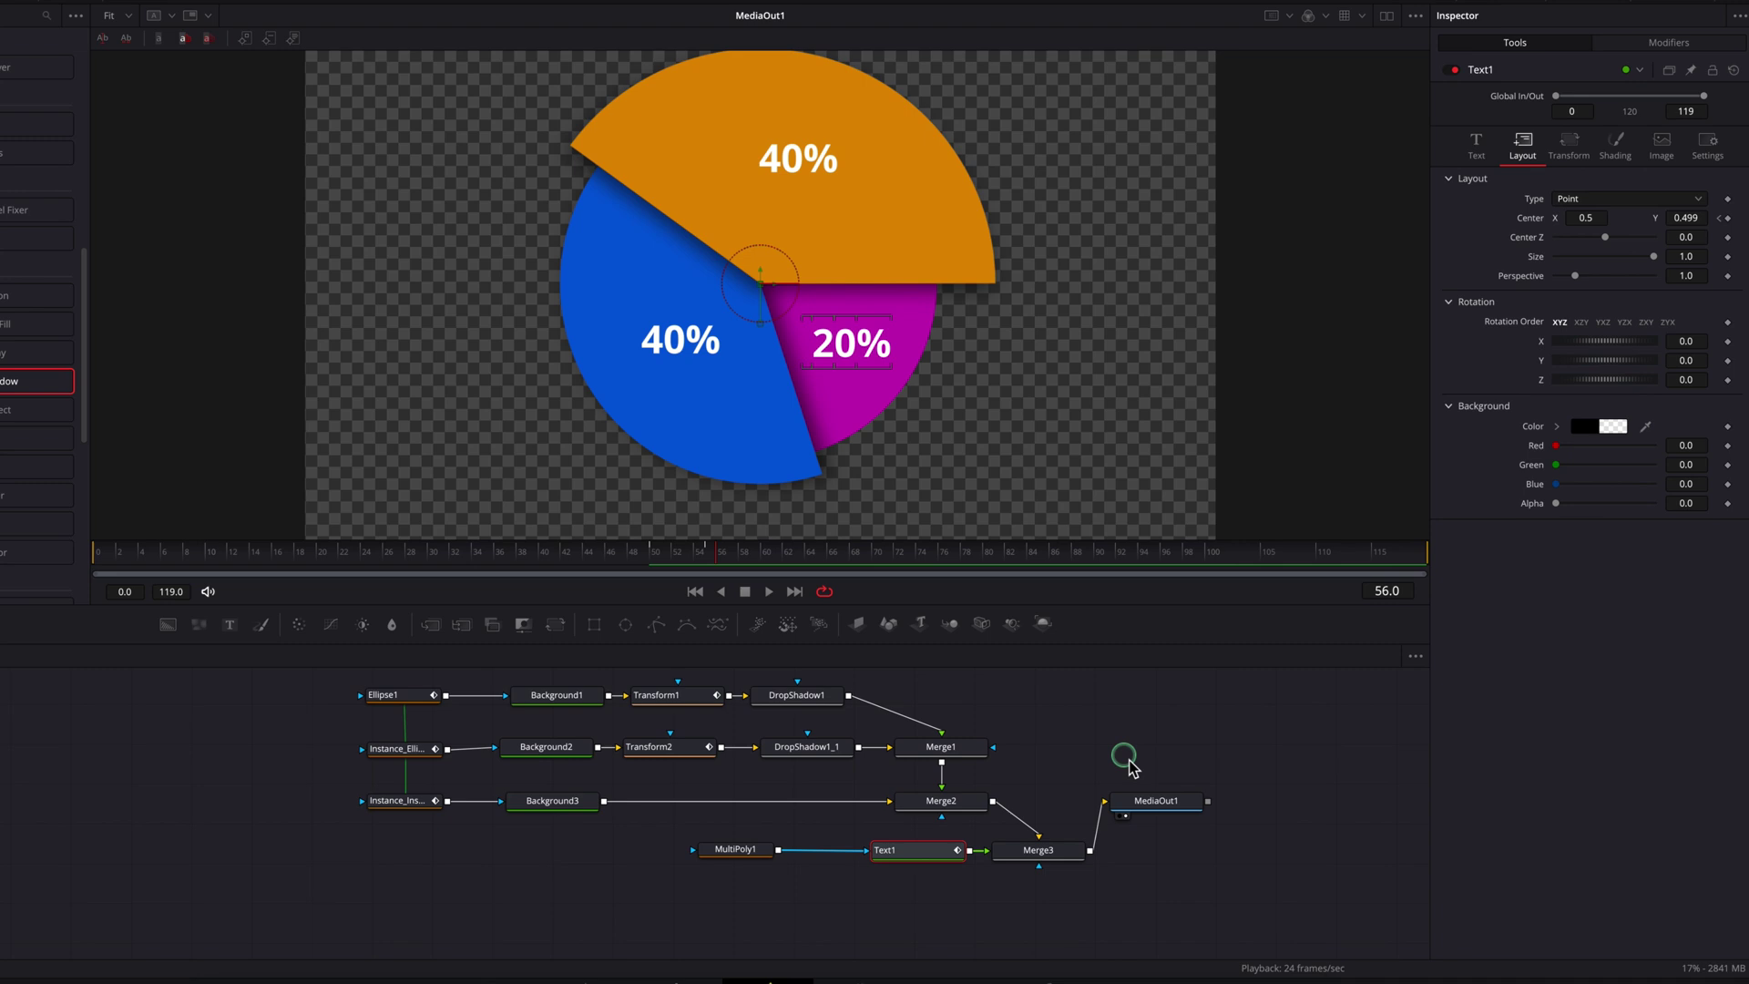
Merge a new Background node over Merge3's output ahead of MediaOut1 and set its color to white.
drag(1150, 802, 1189, 811)
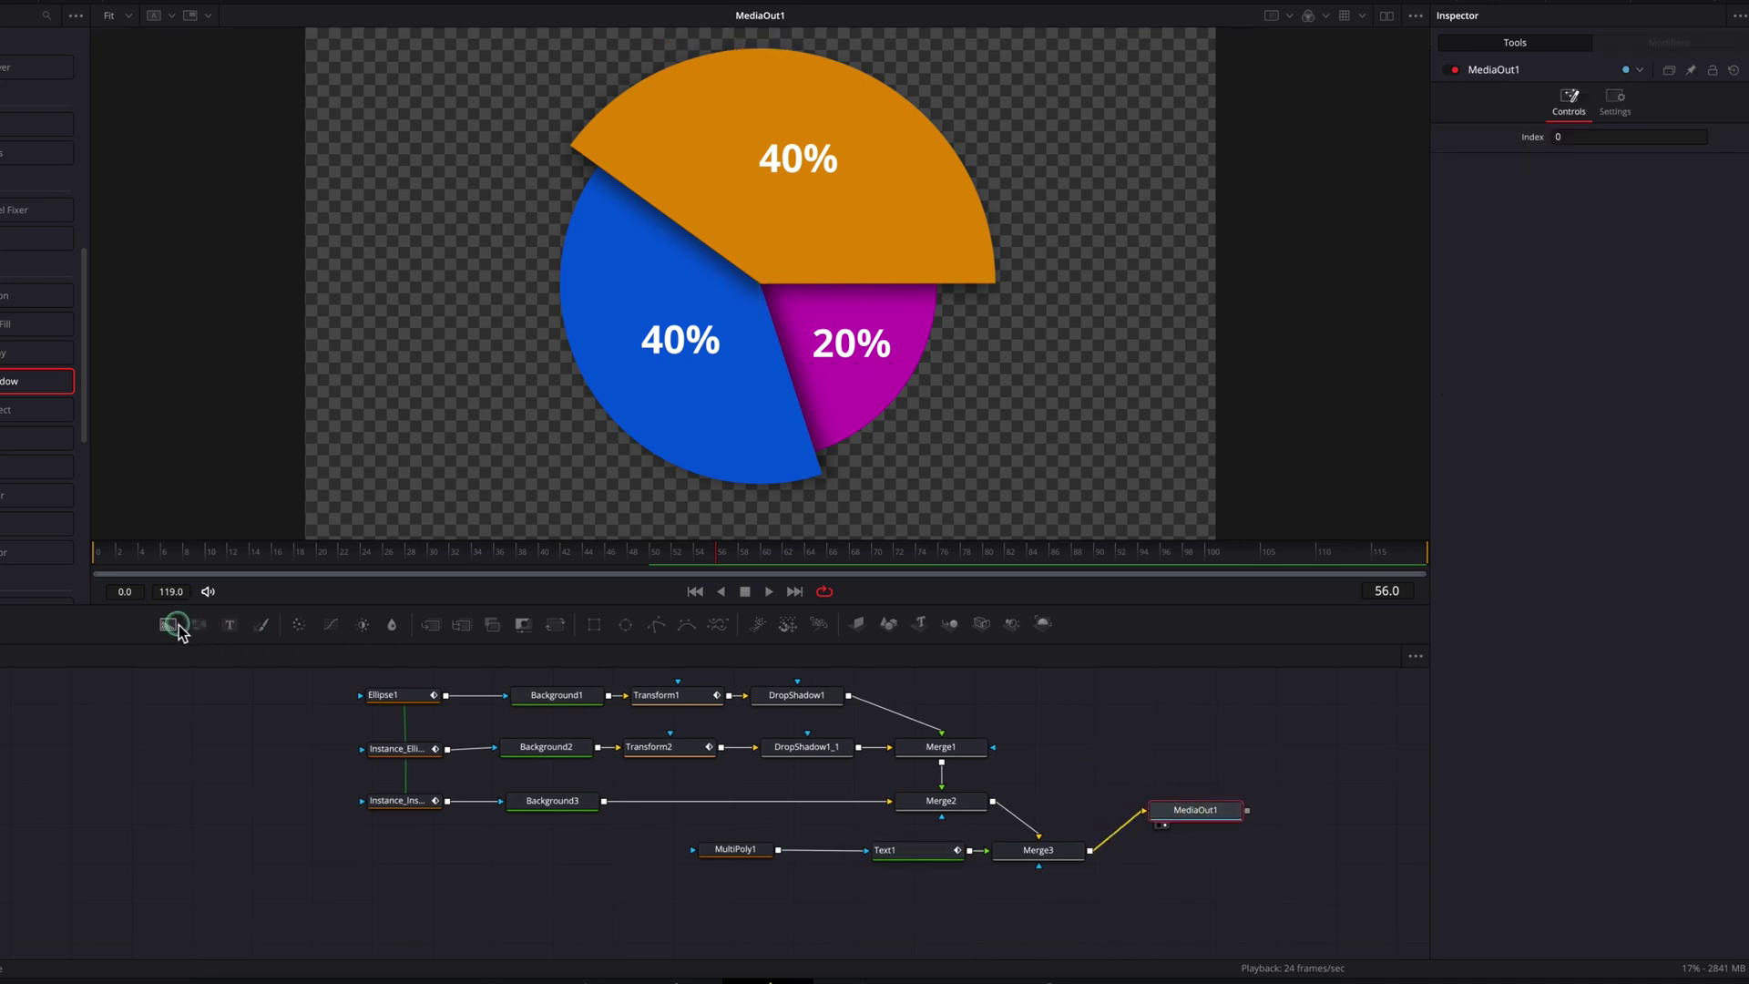
drag(179, 631, 1093, 857)
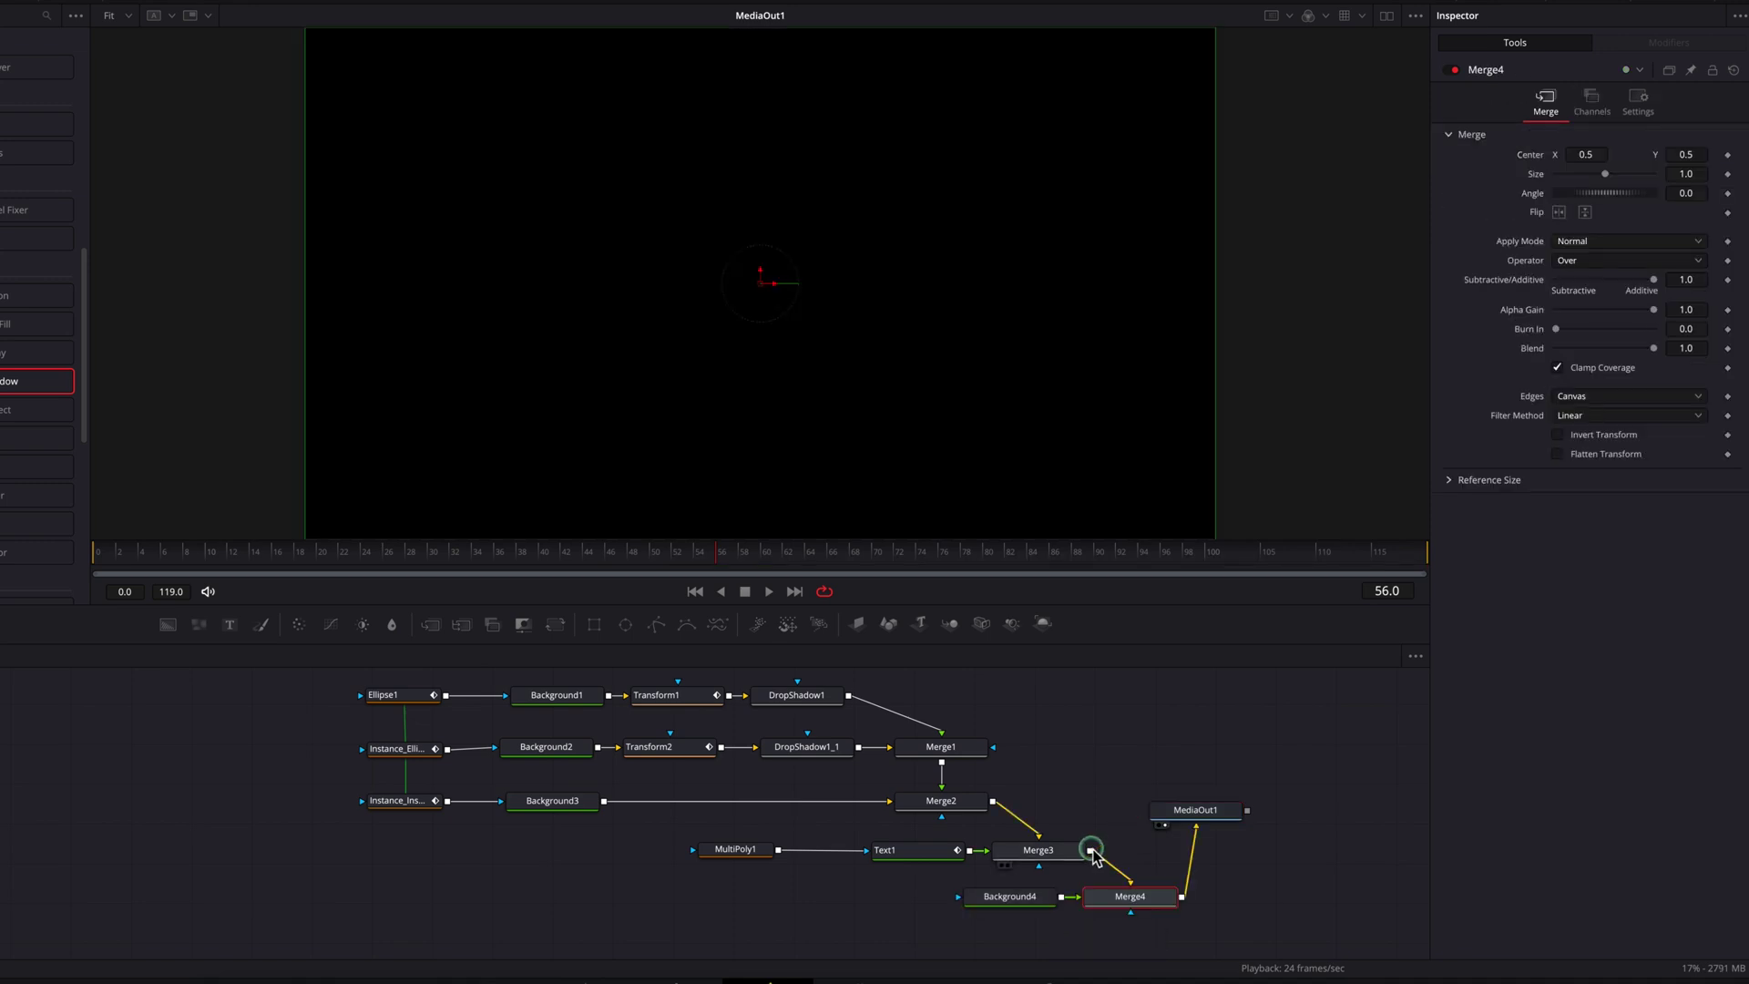
click(1022, 902)
click(1558, 227)
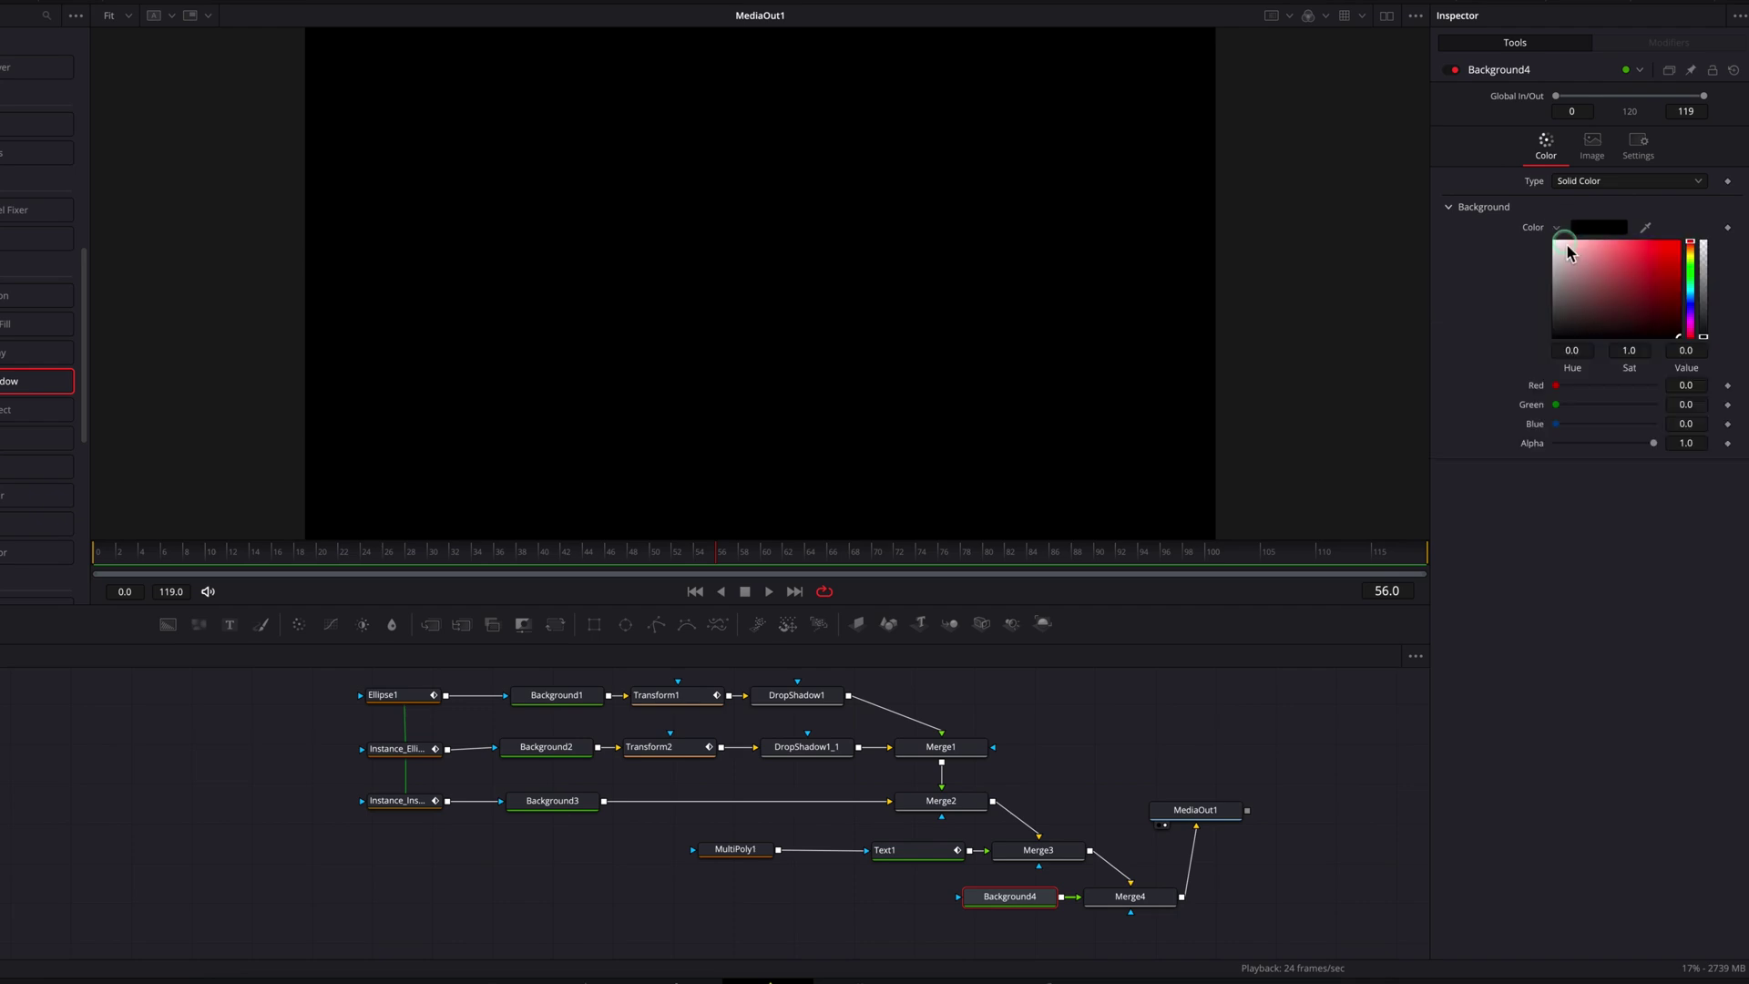
click(1555, 242)
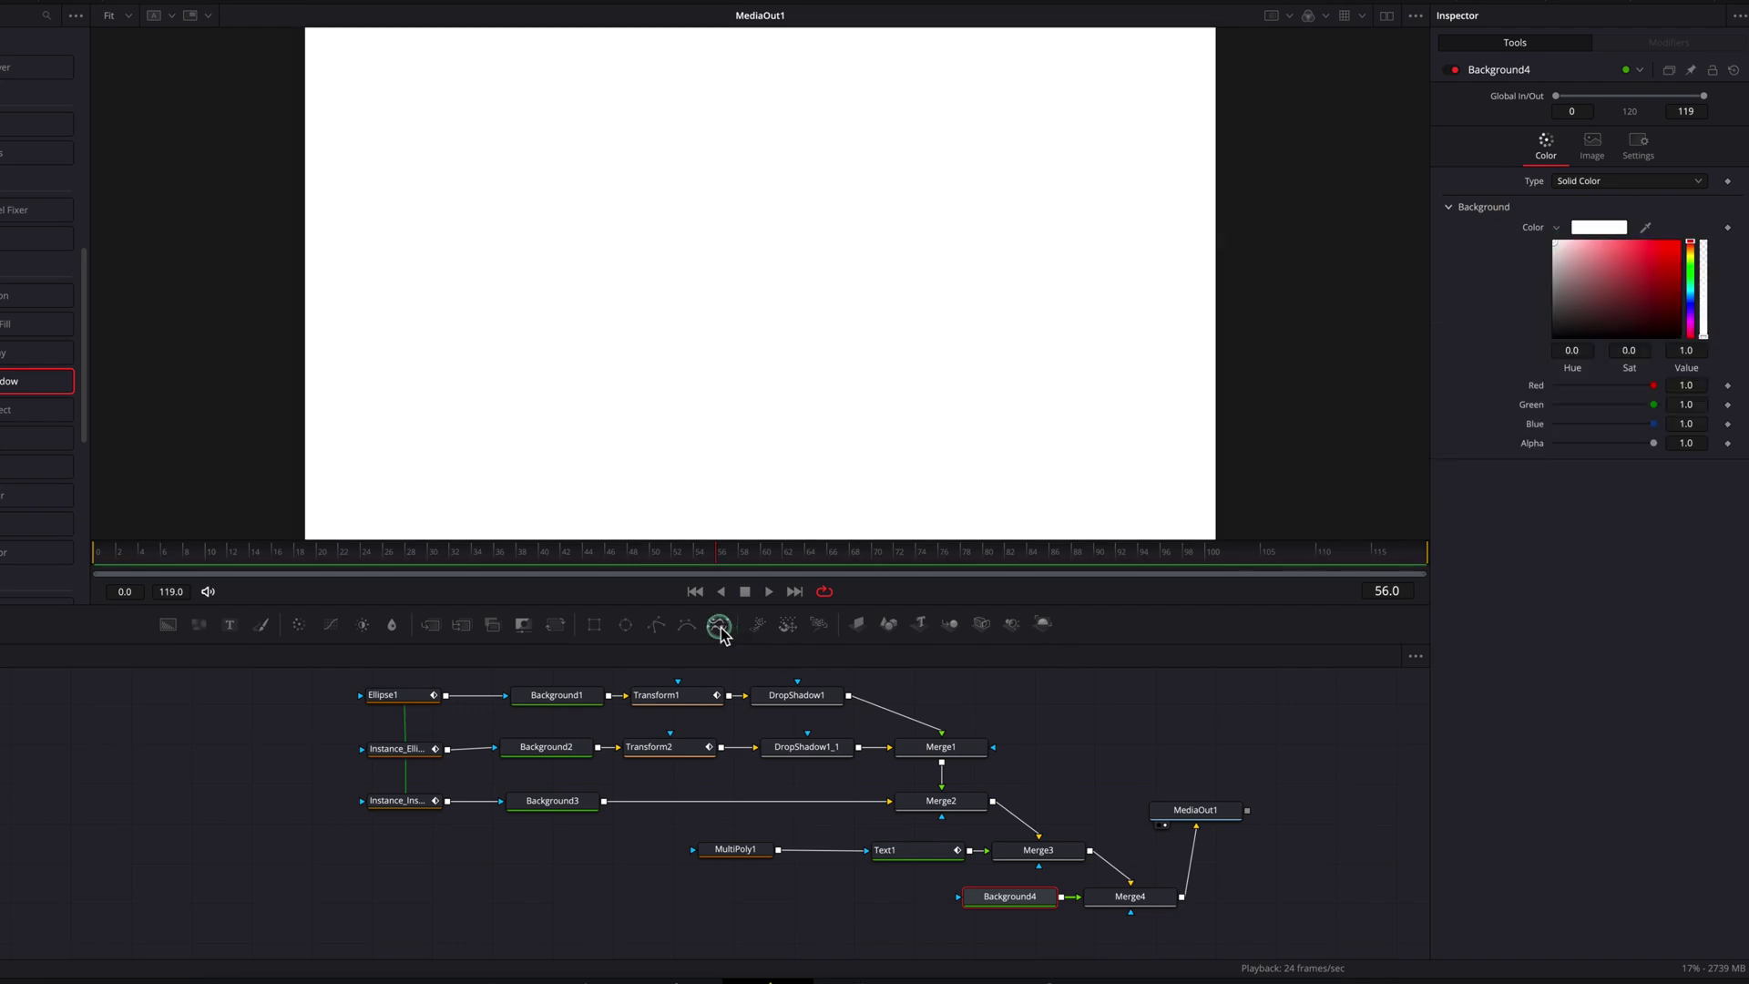
Mask Background4 with a MultiPoly node and draw an angled leader line from the orange slice's label outward, Border Width 0.0049.
drag(719, 625, 958, 899)
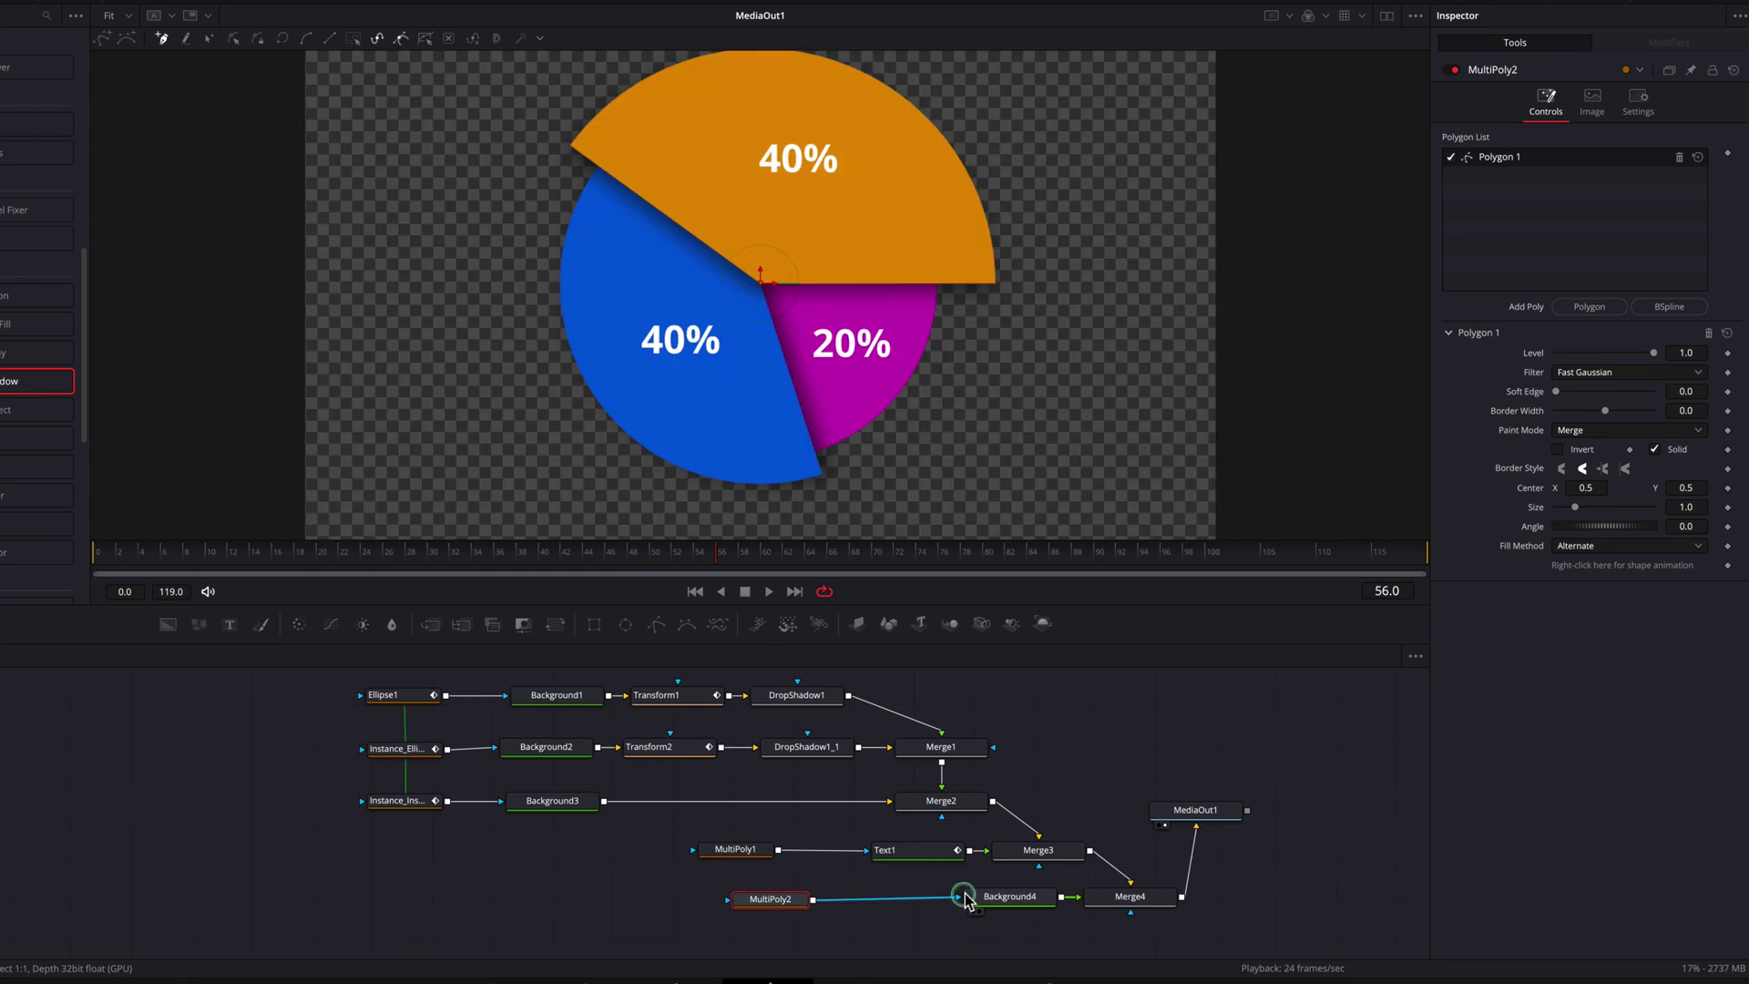
click(909, 156)
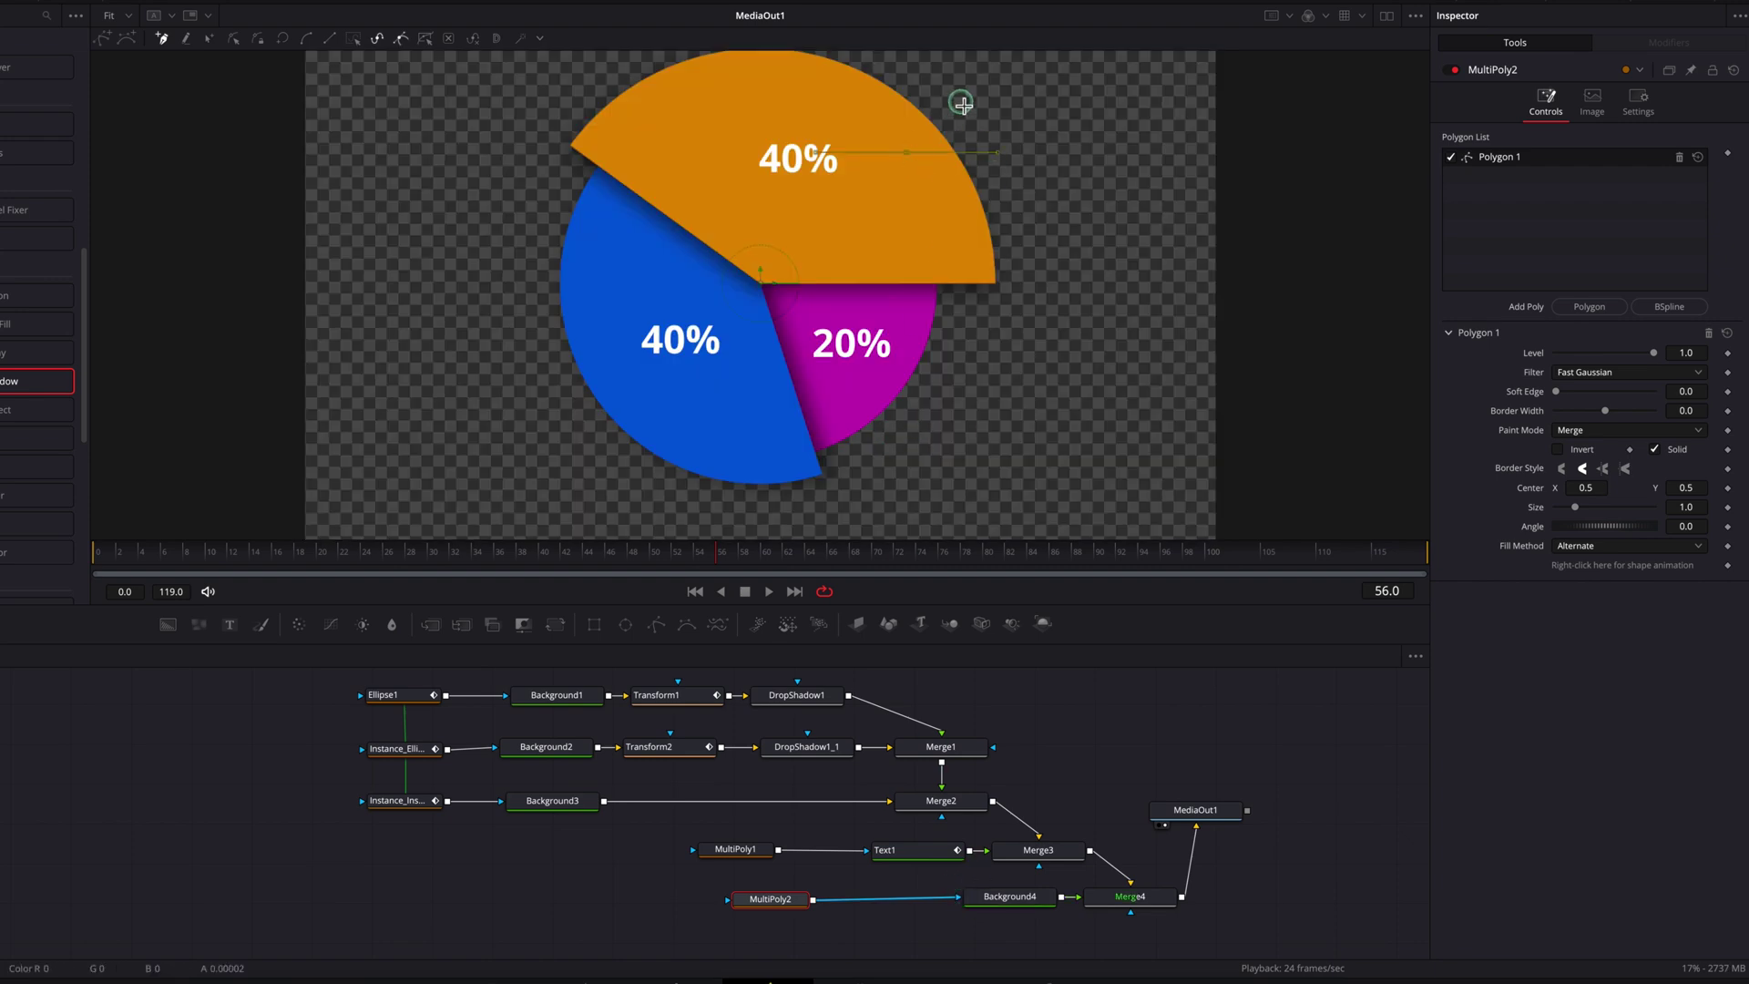
click(953, 108)
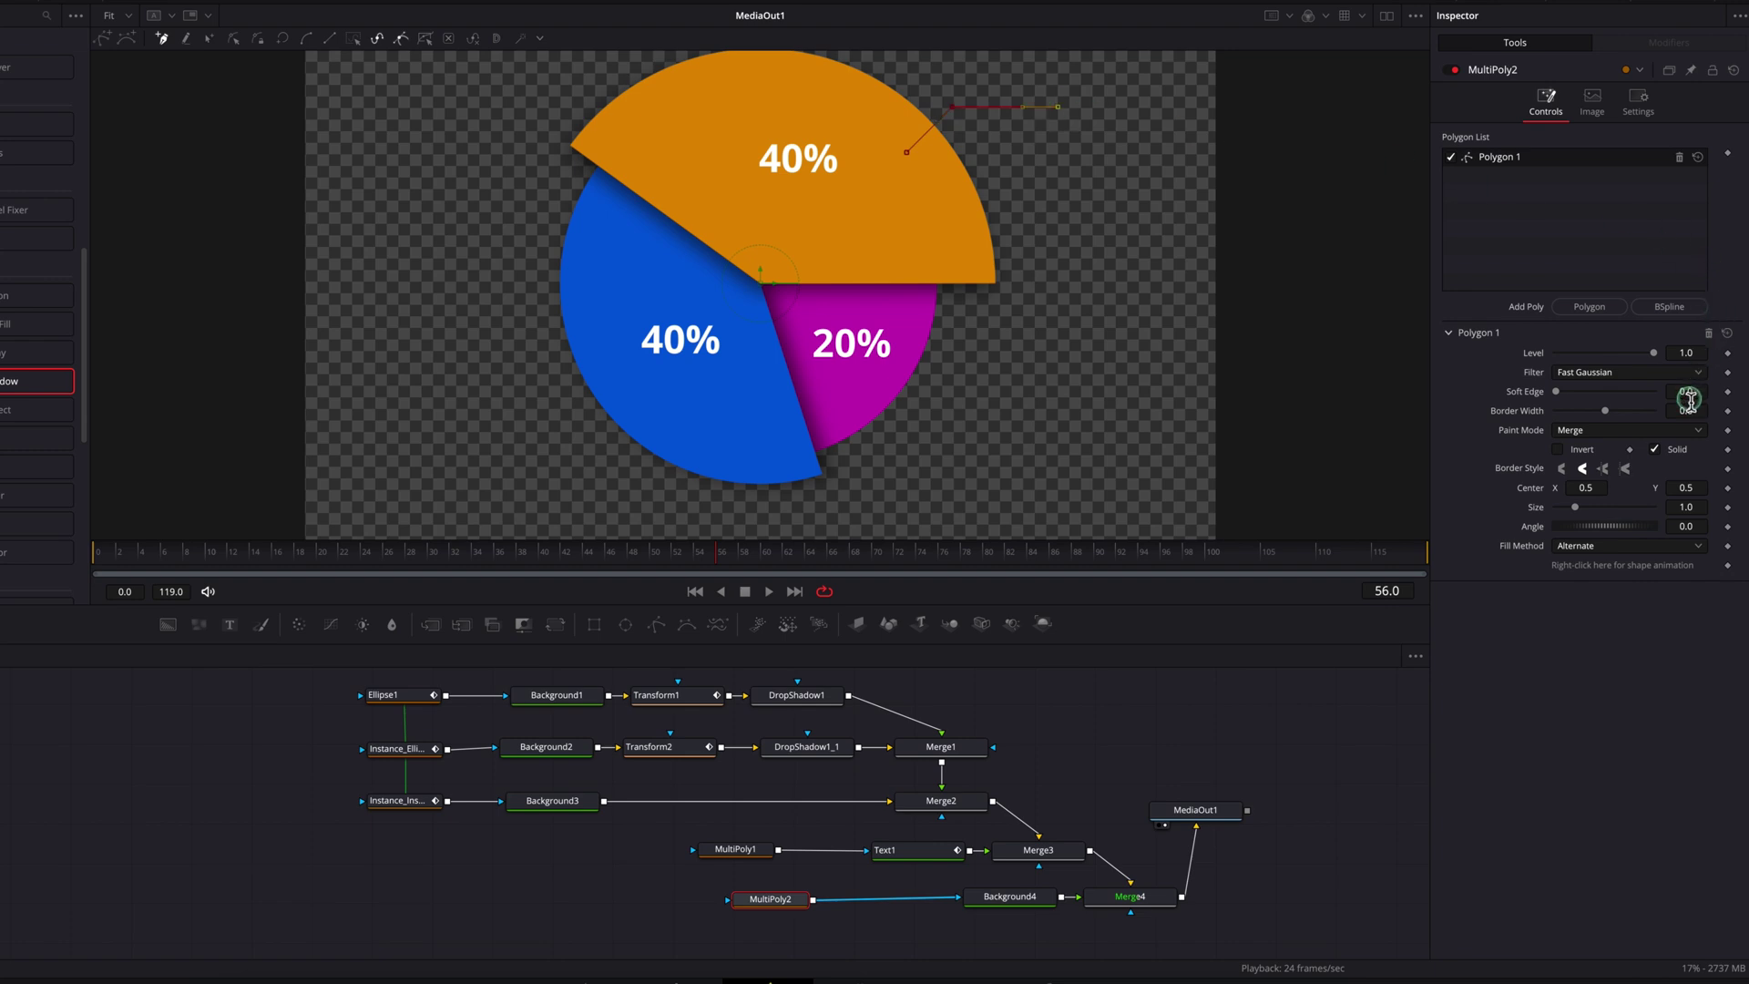
drag(1686, 410, 1716, 404)
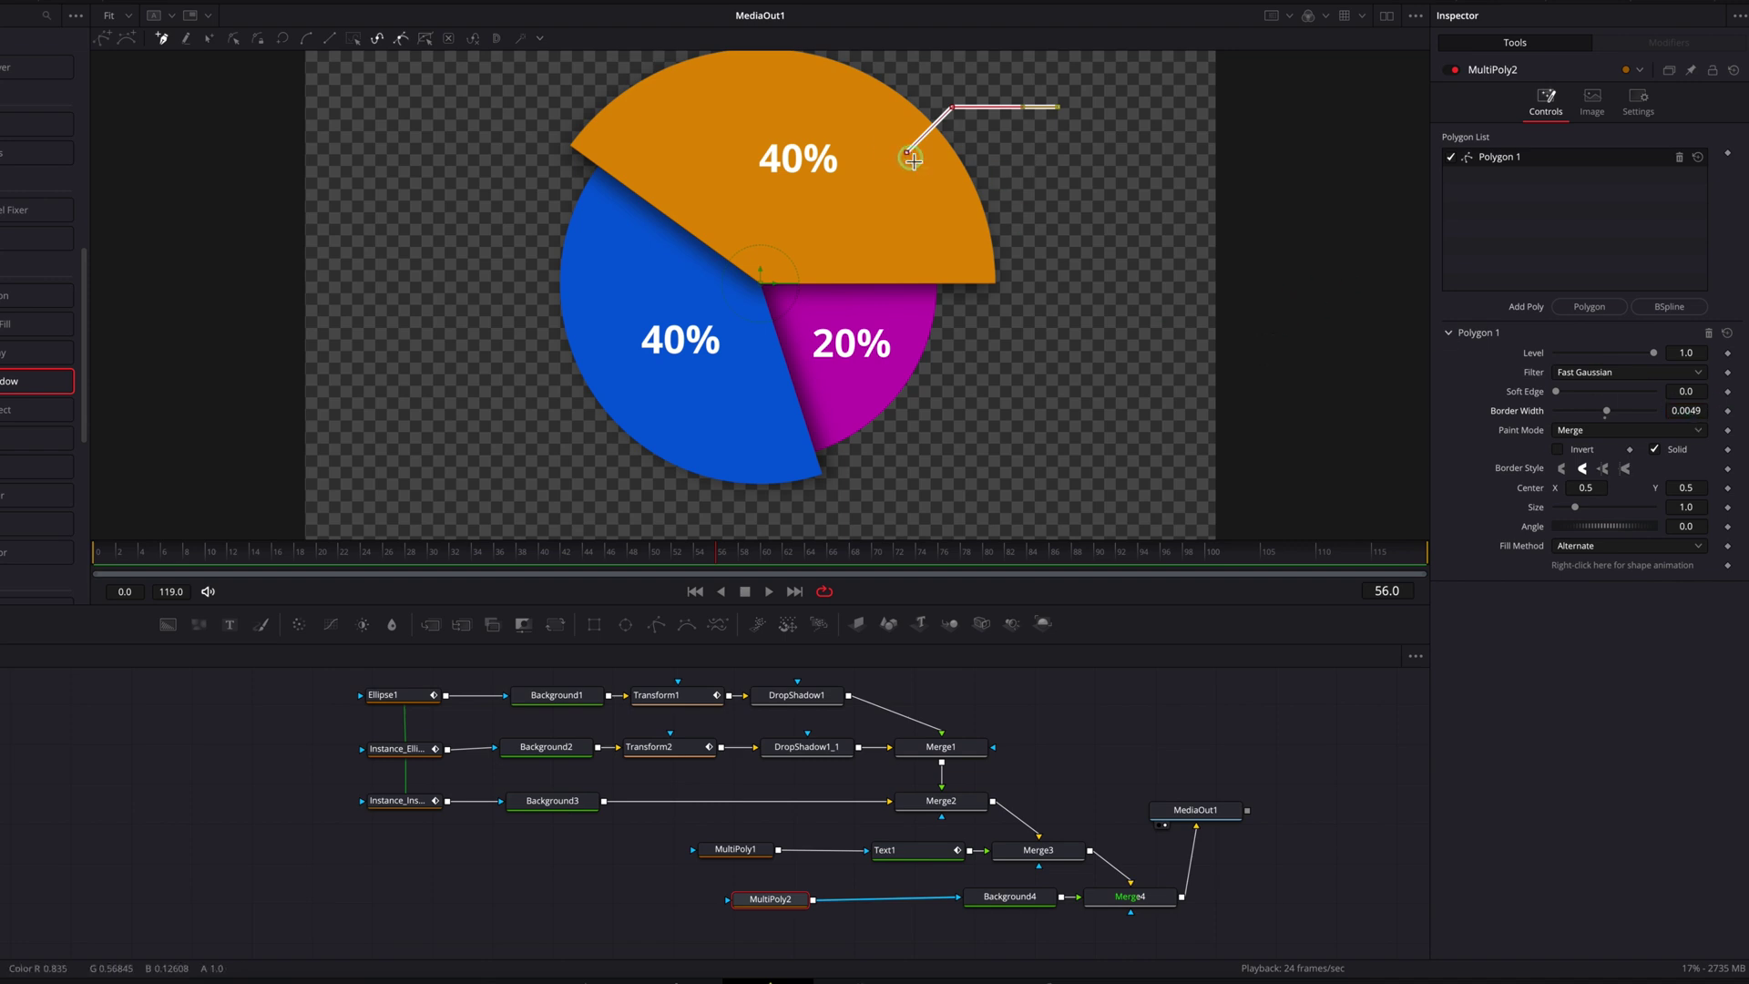
drag(908, 153, 870, 145)
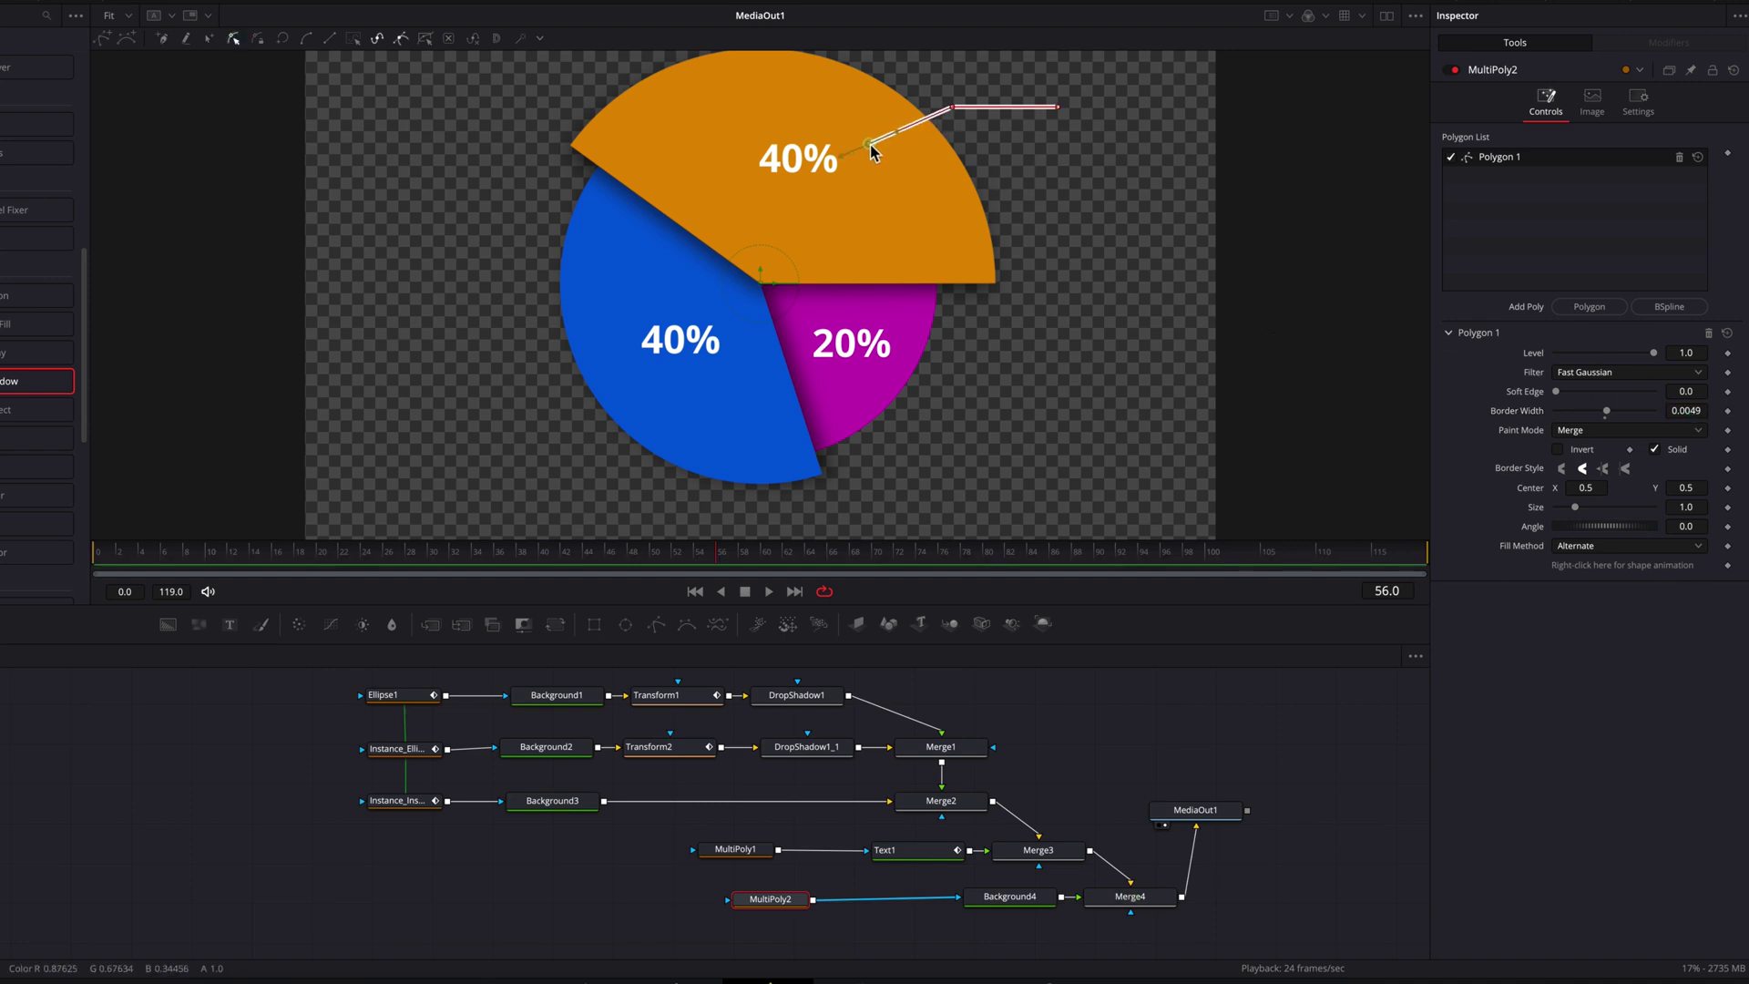
click(1305, 738)
Add a second polygon to MultiPoly2 as an angled leader line from the blue slice's label outward, and increase its Border Width.
click(787, 902)
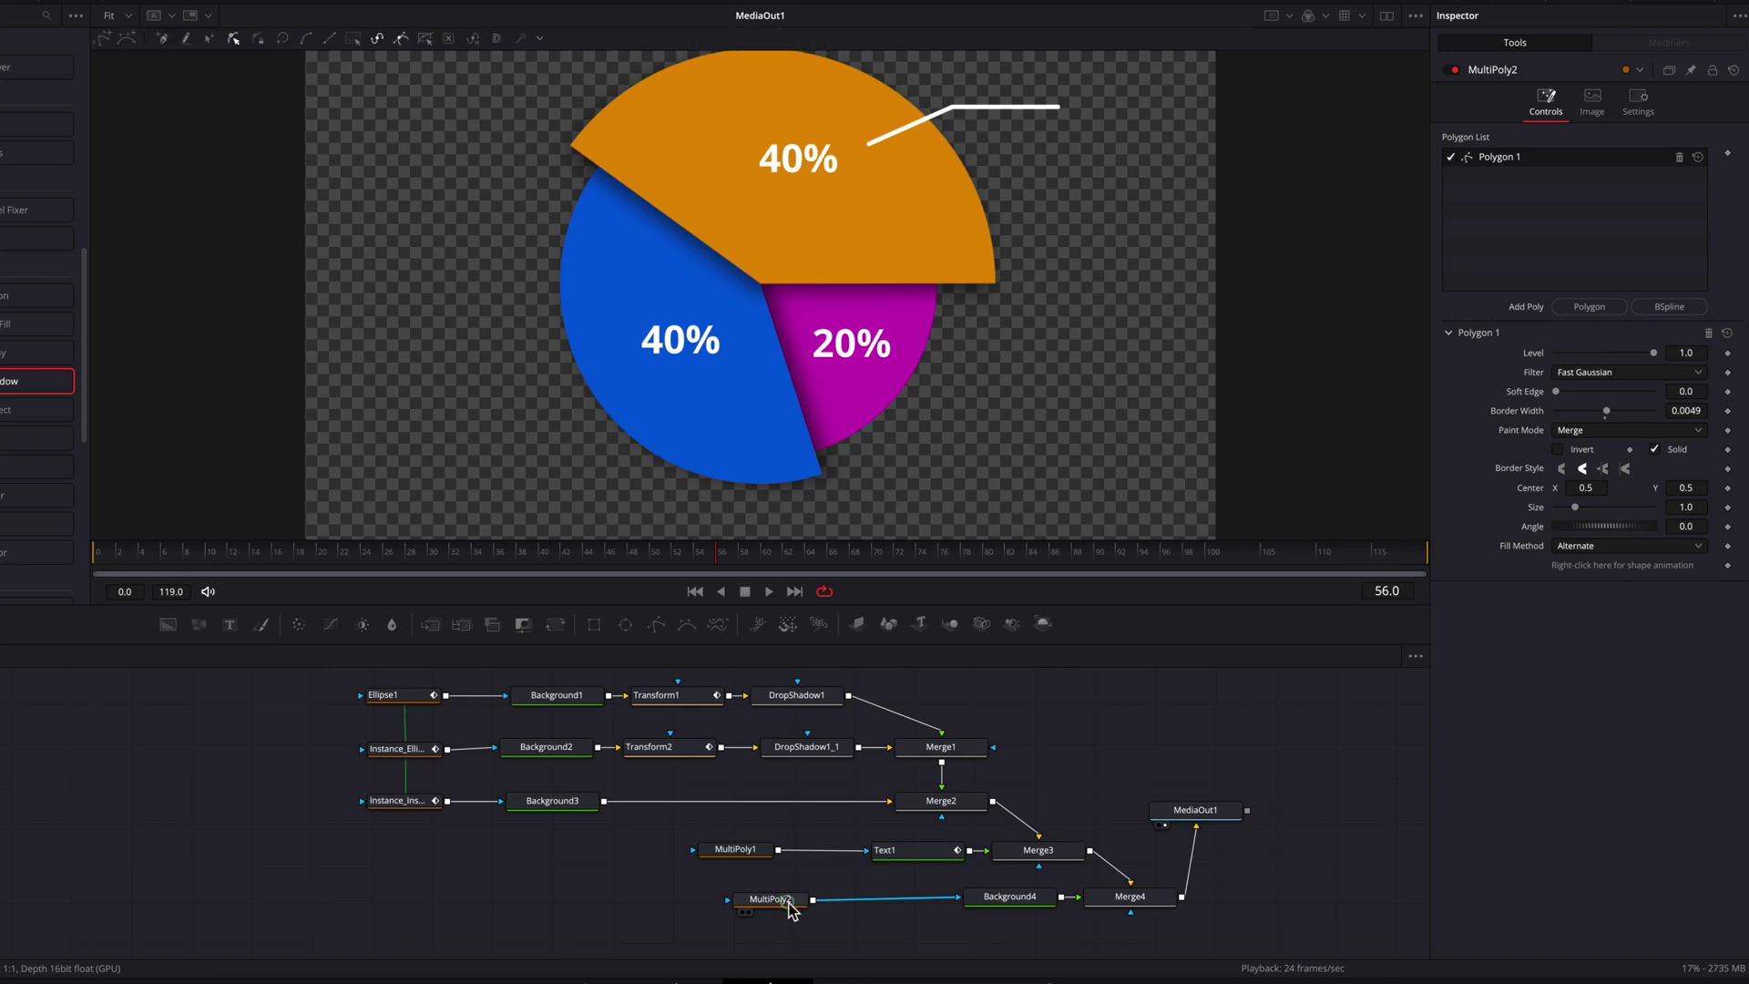
click(1595, 317)
click(1596, 307)
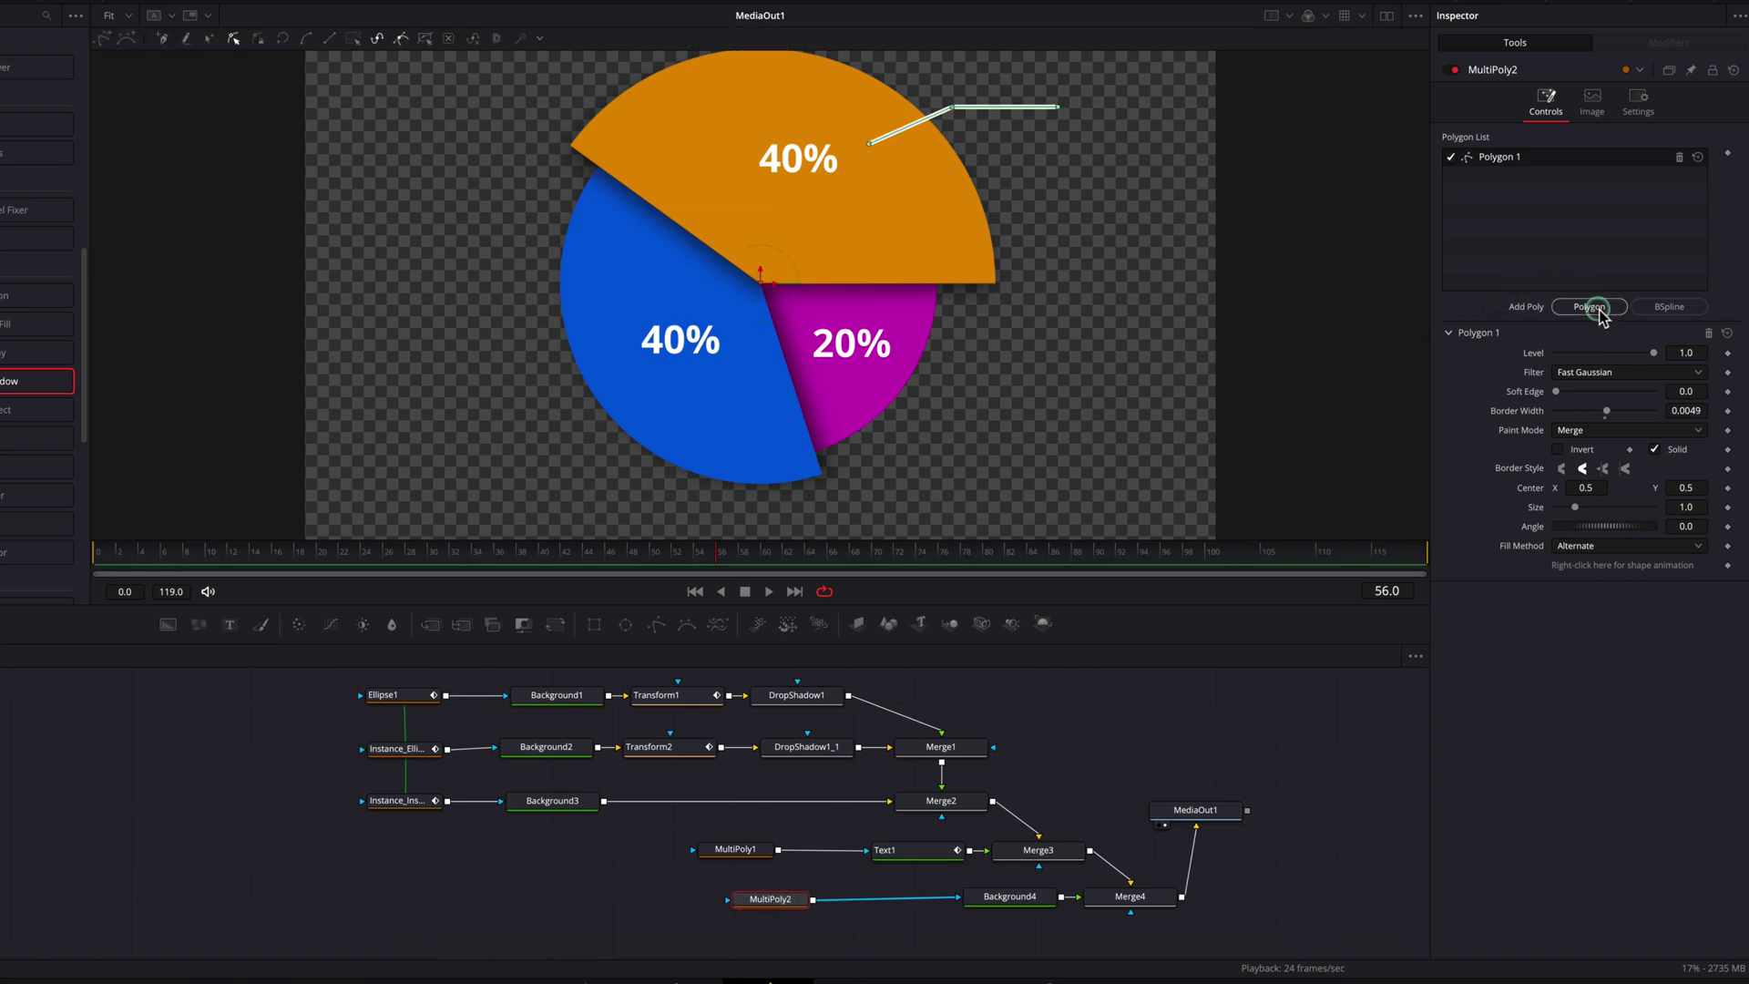
click(628, 333)
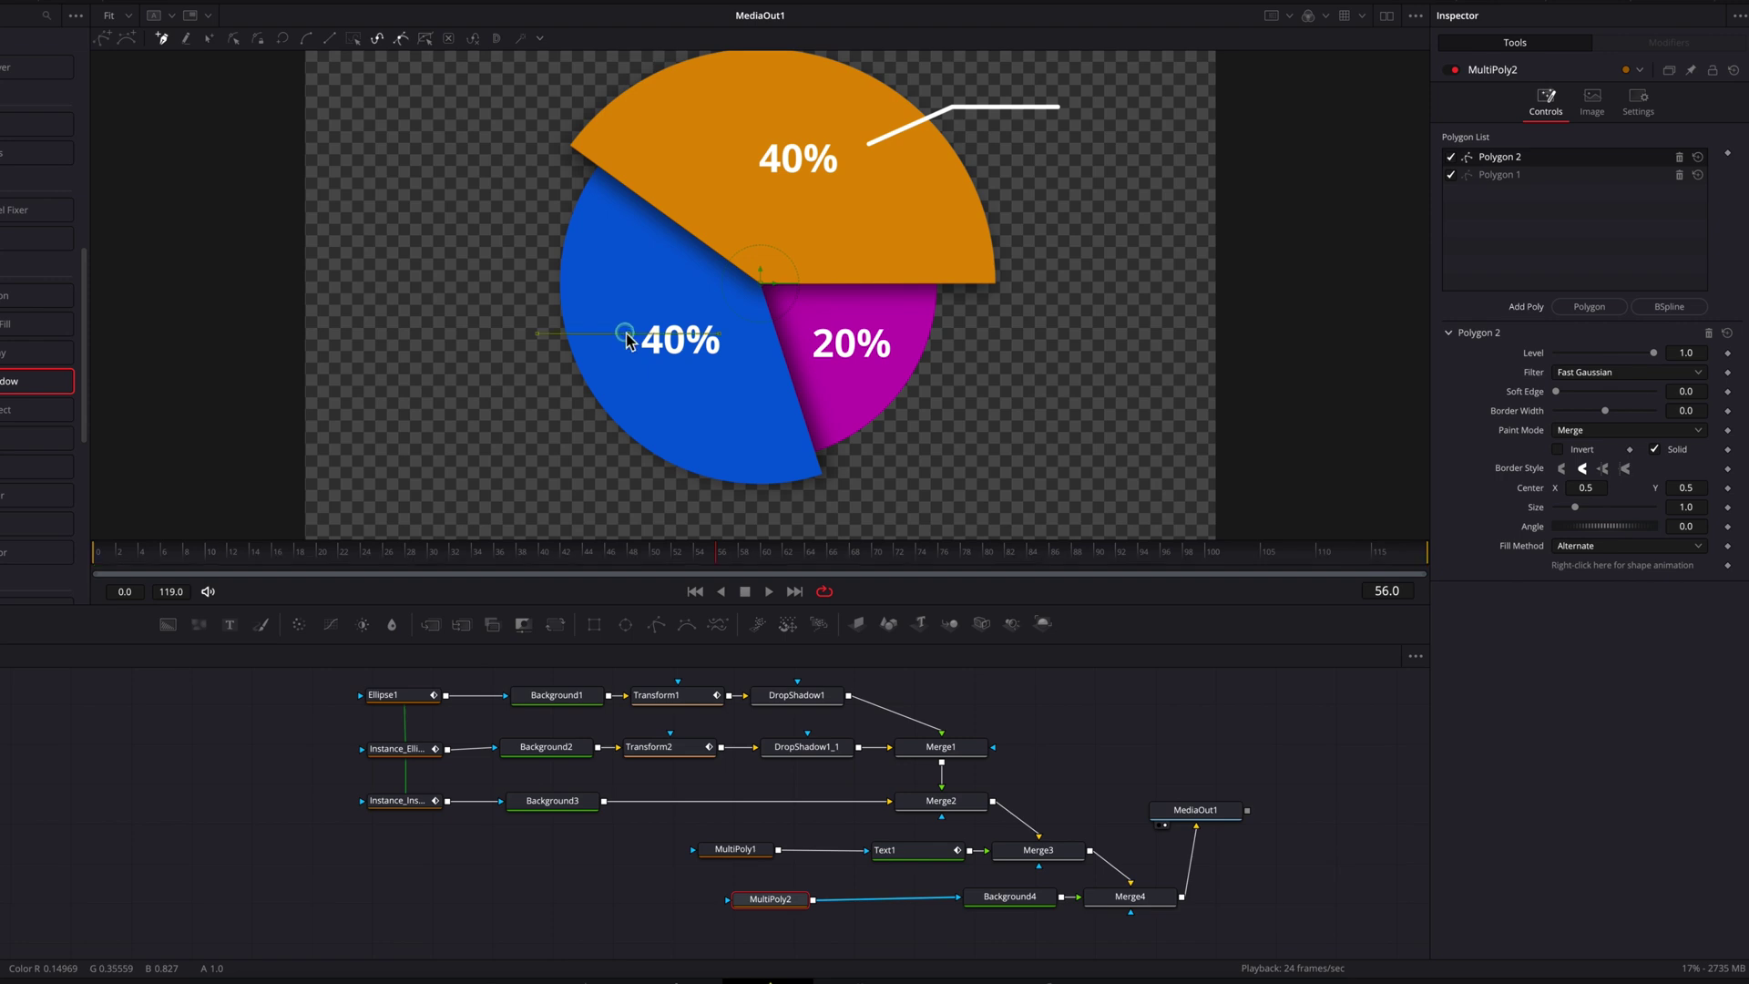
click(580, 286)
click(444, 285)
drag(1682, 411, 1708, 411)
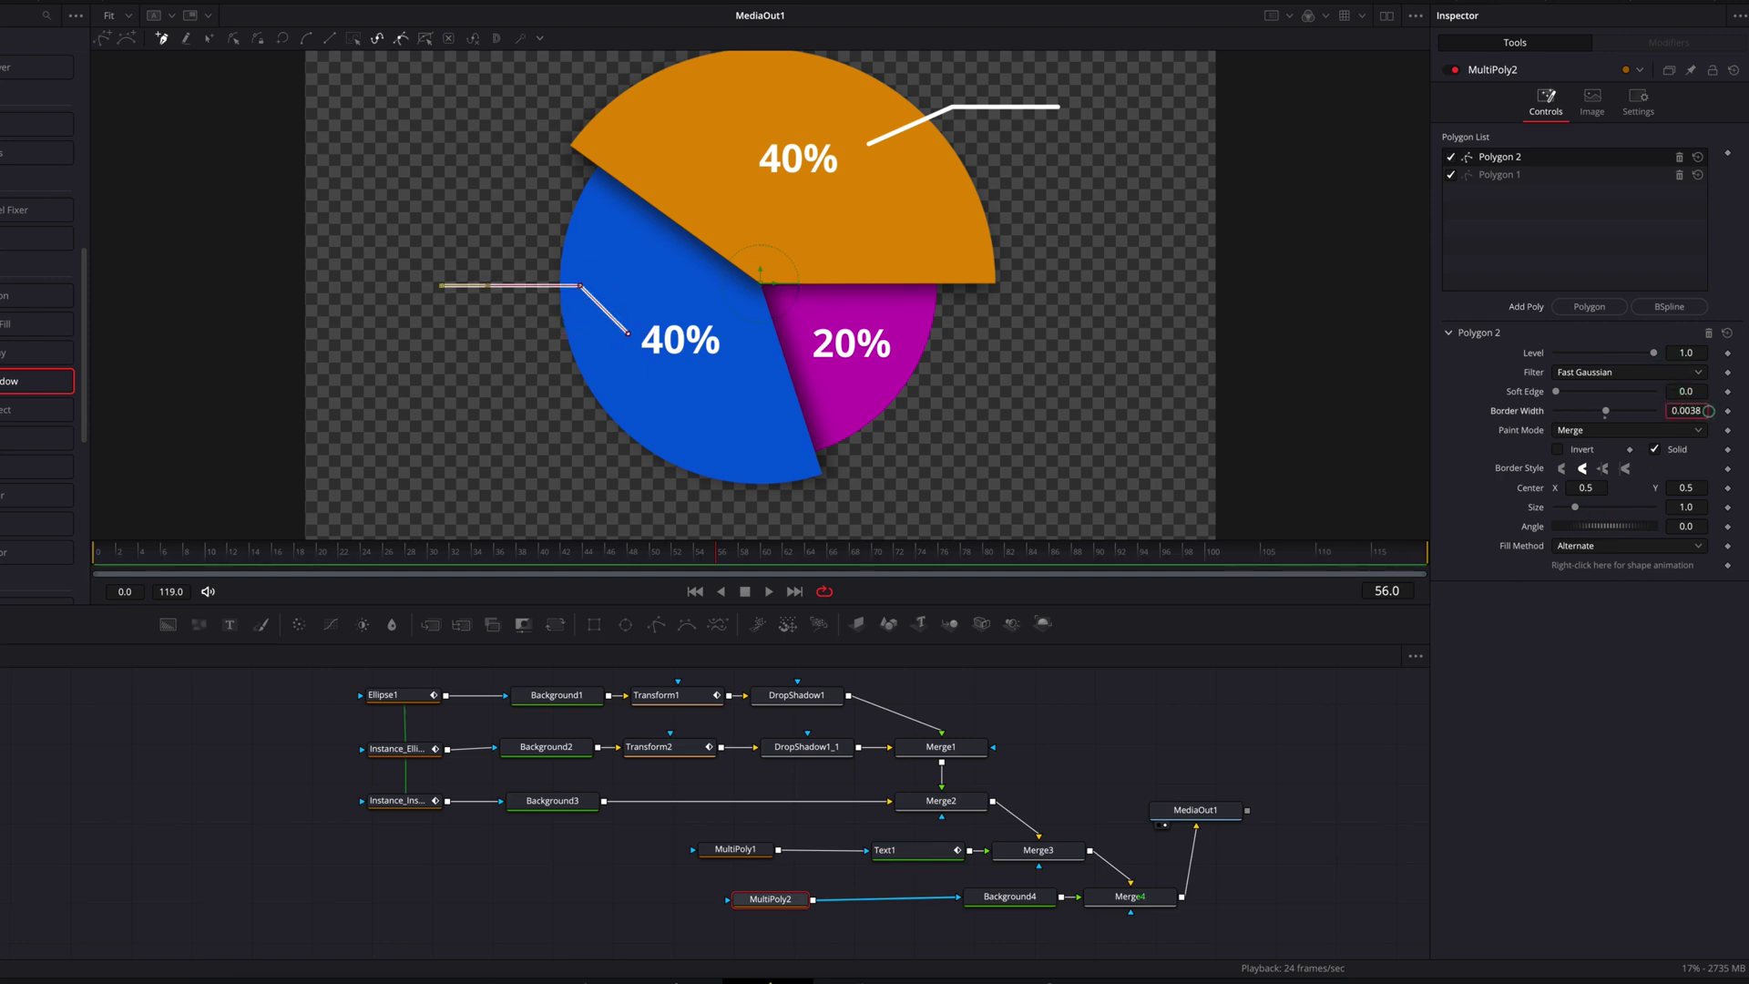
Add a third polygon to MultiPoly2 as an angled leader line from the purple slice's label outward, with Border Width 0.006.
click(1589, 306)
click(877, 372)
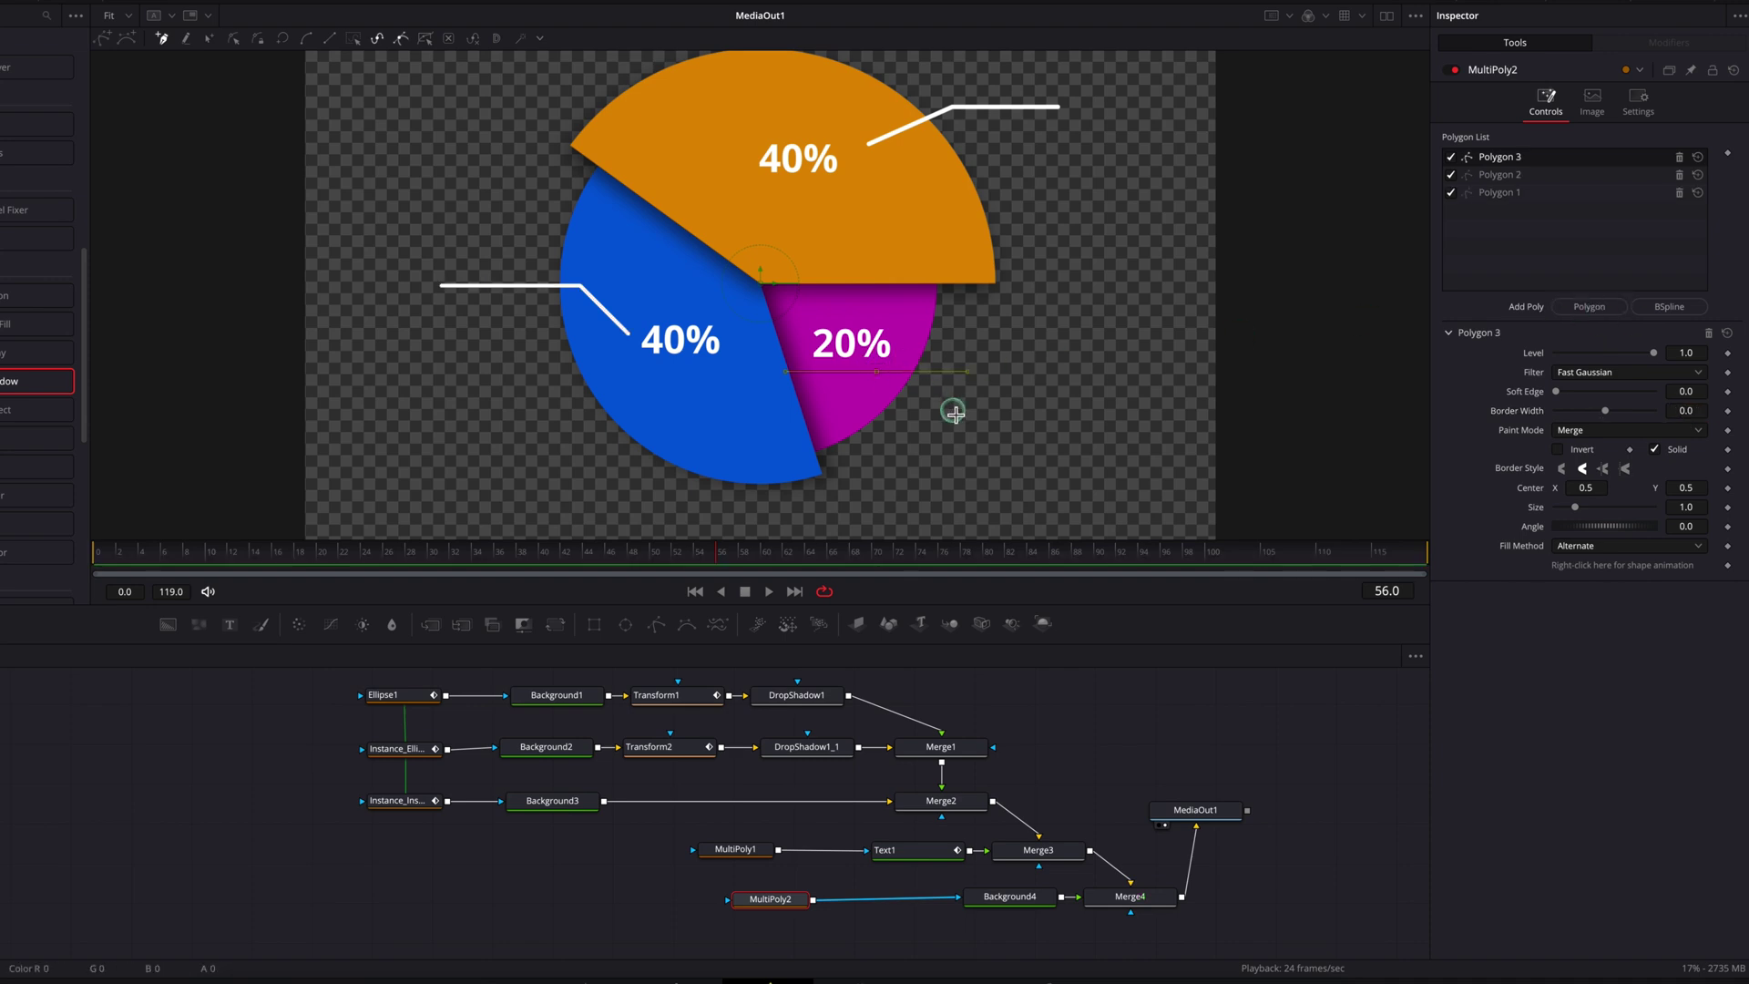
click(944, 418)
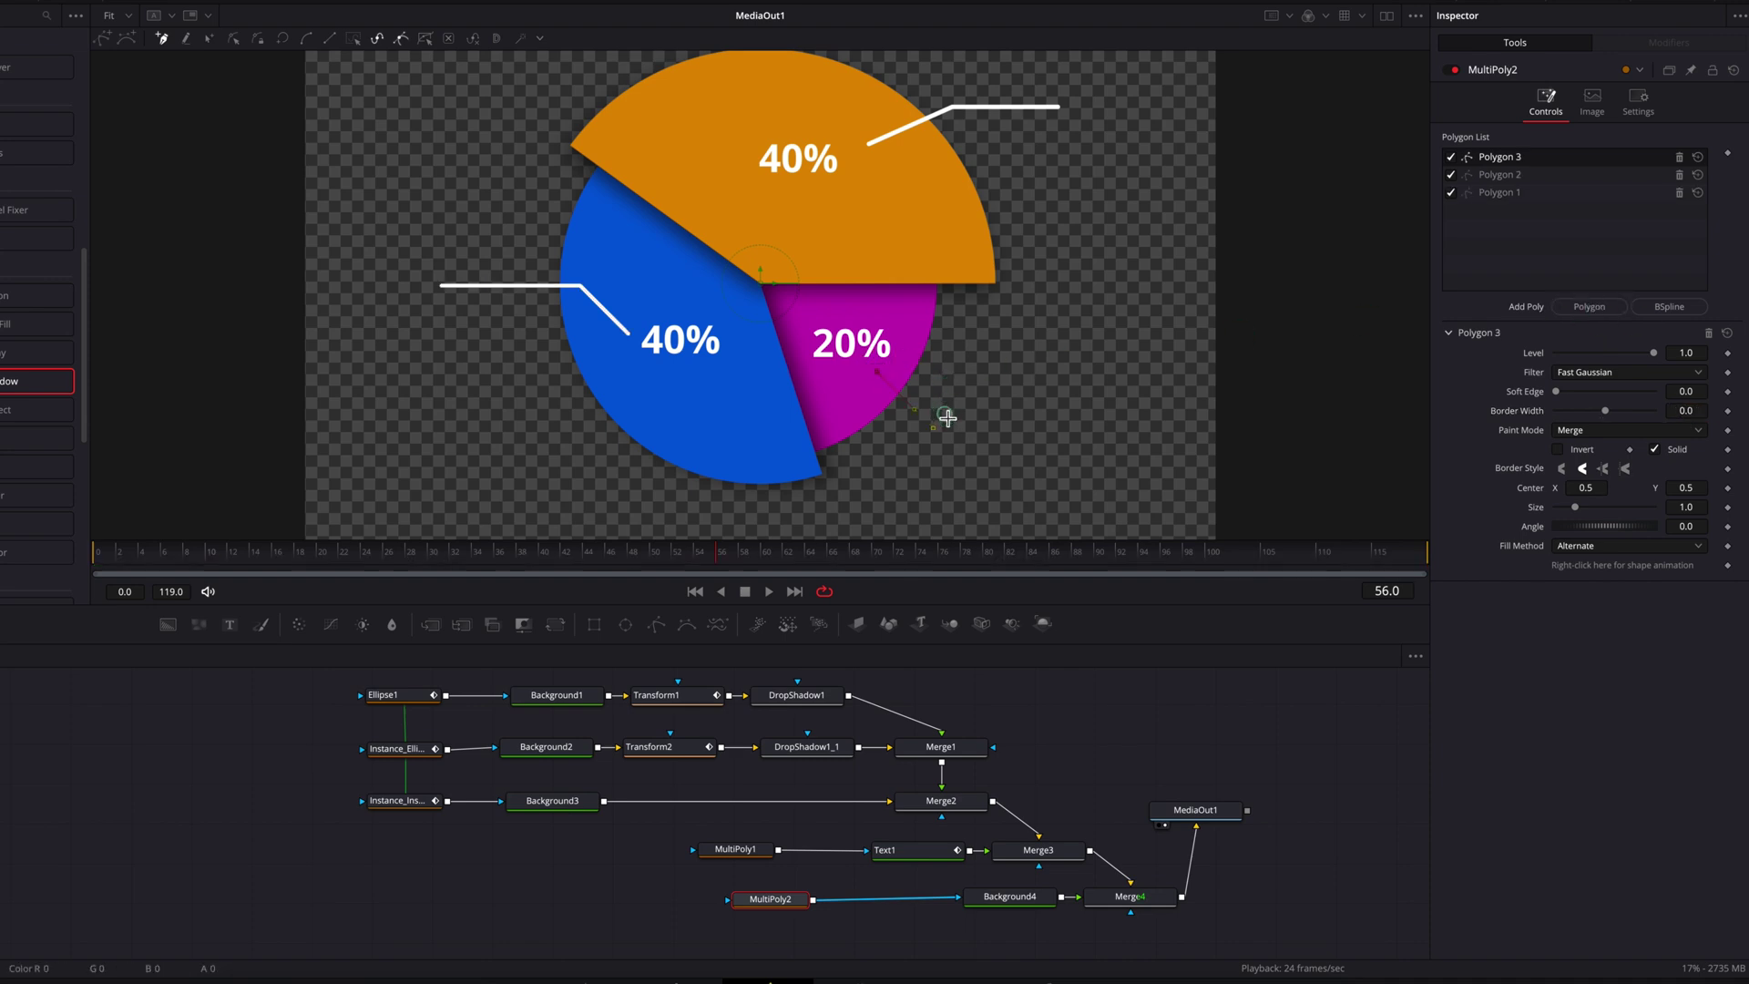
click(1084, 428)
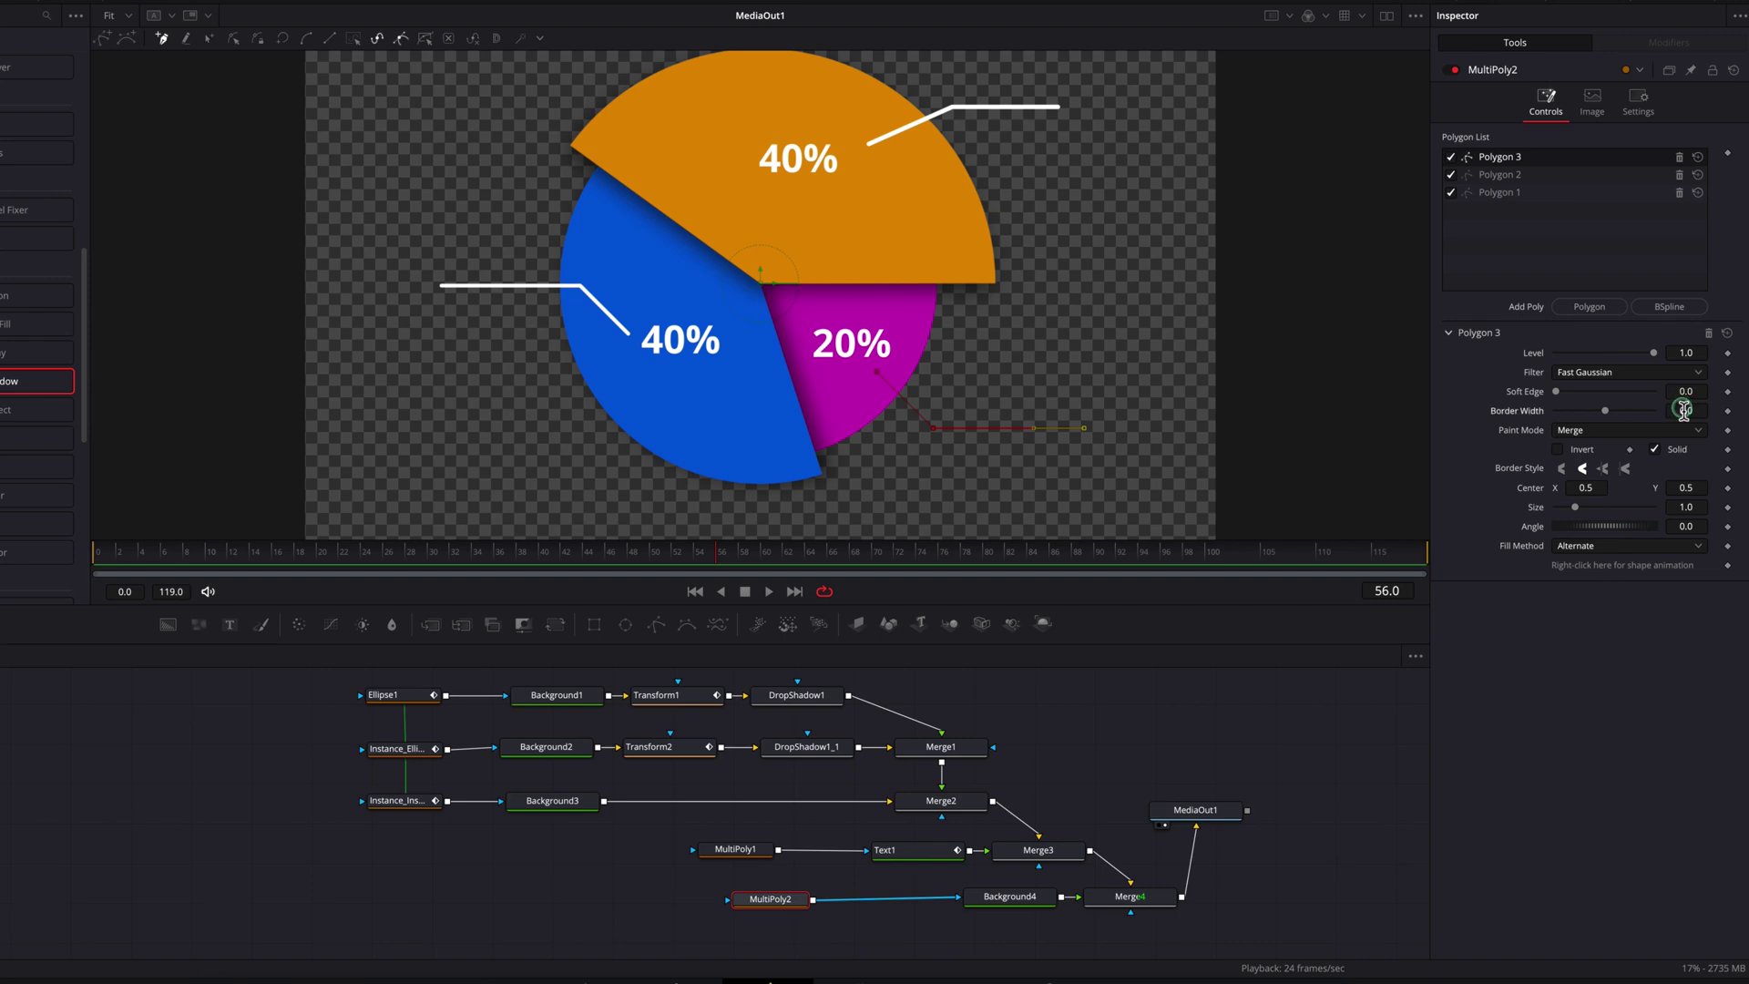
drag(1683, 409, 1687, 410)
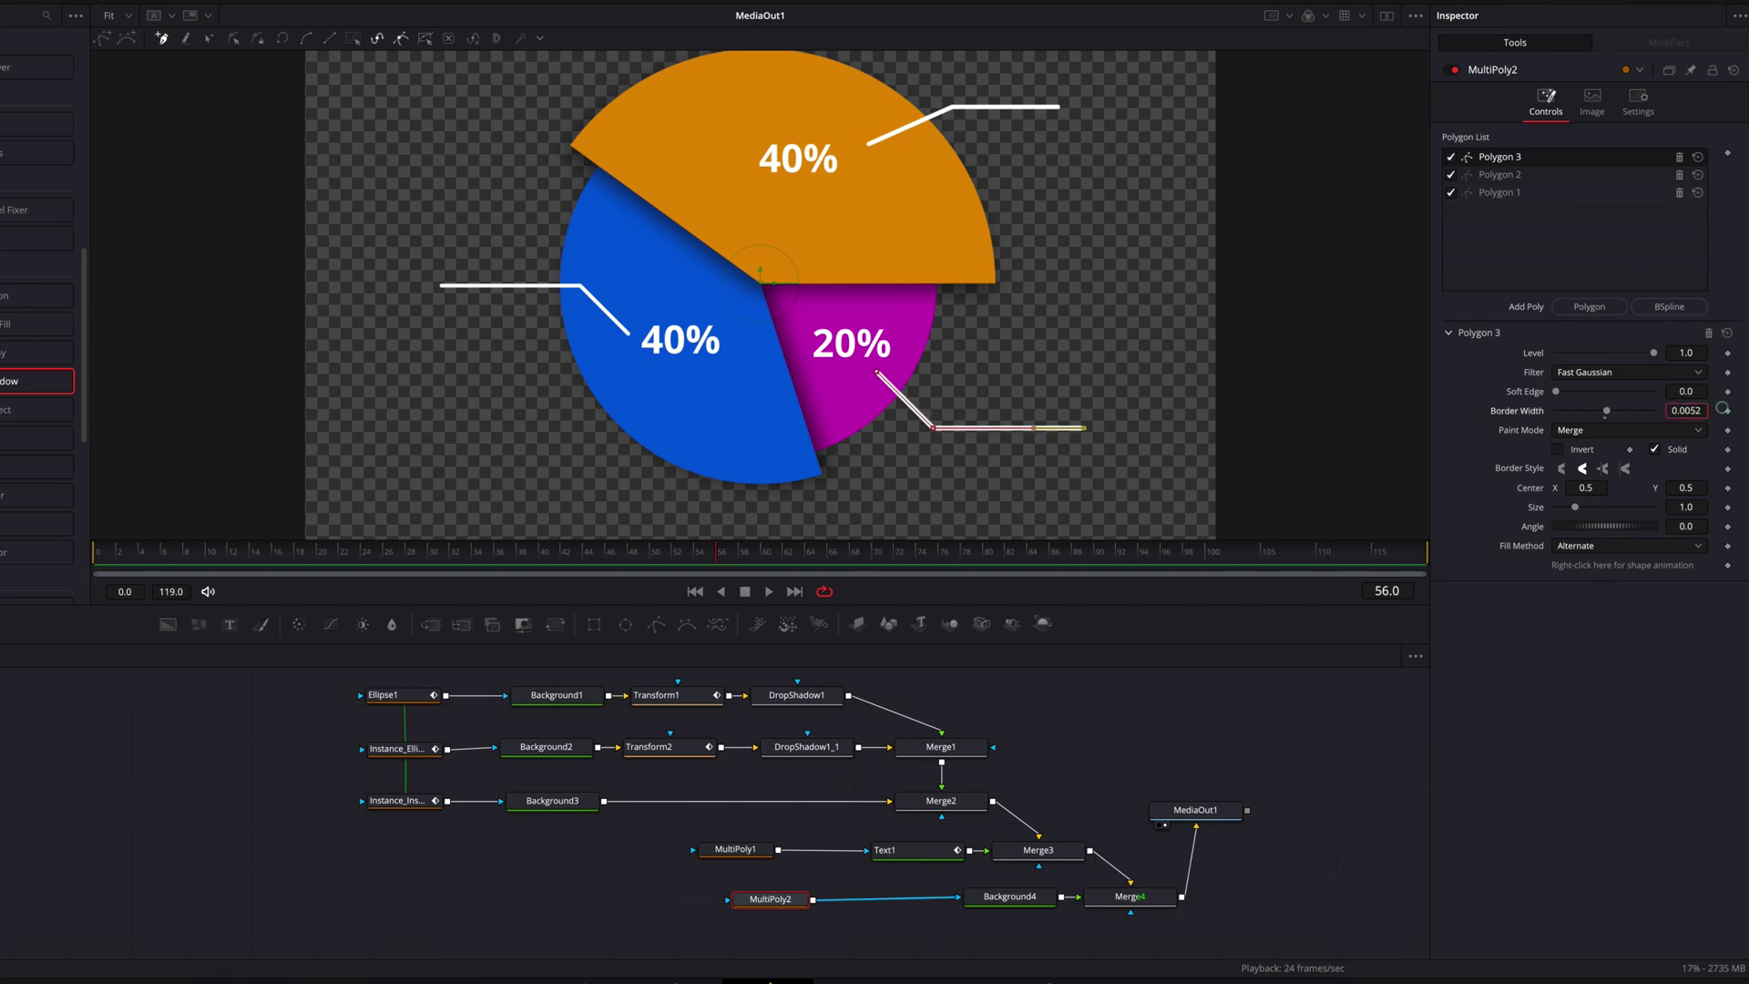
click(1194, 721)
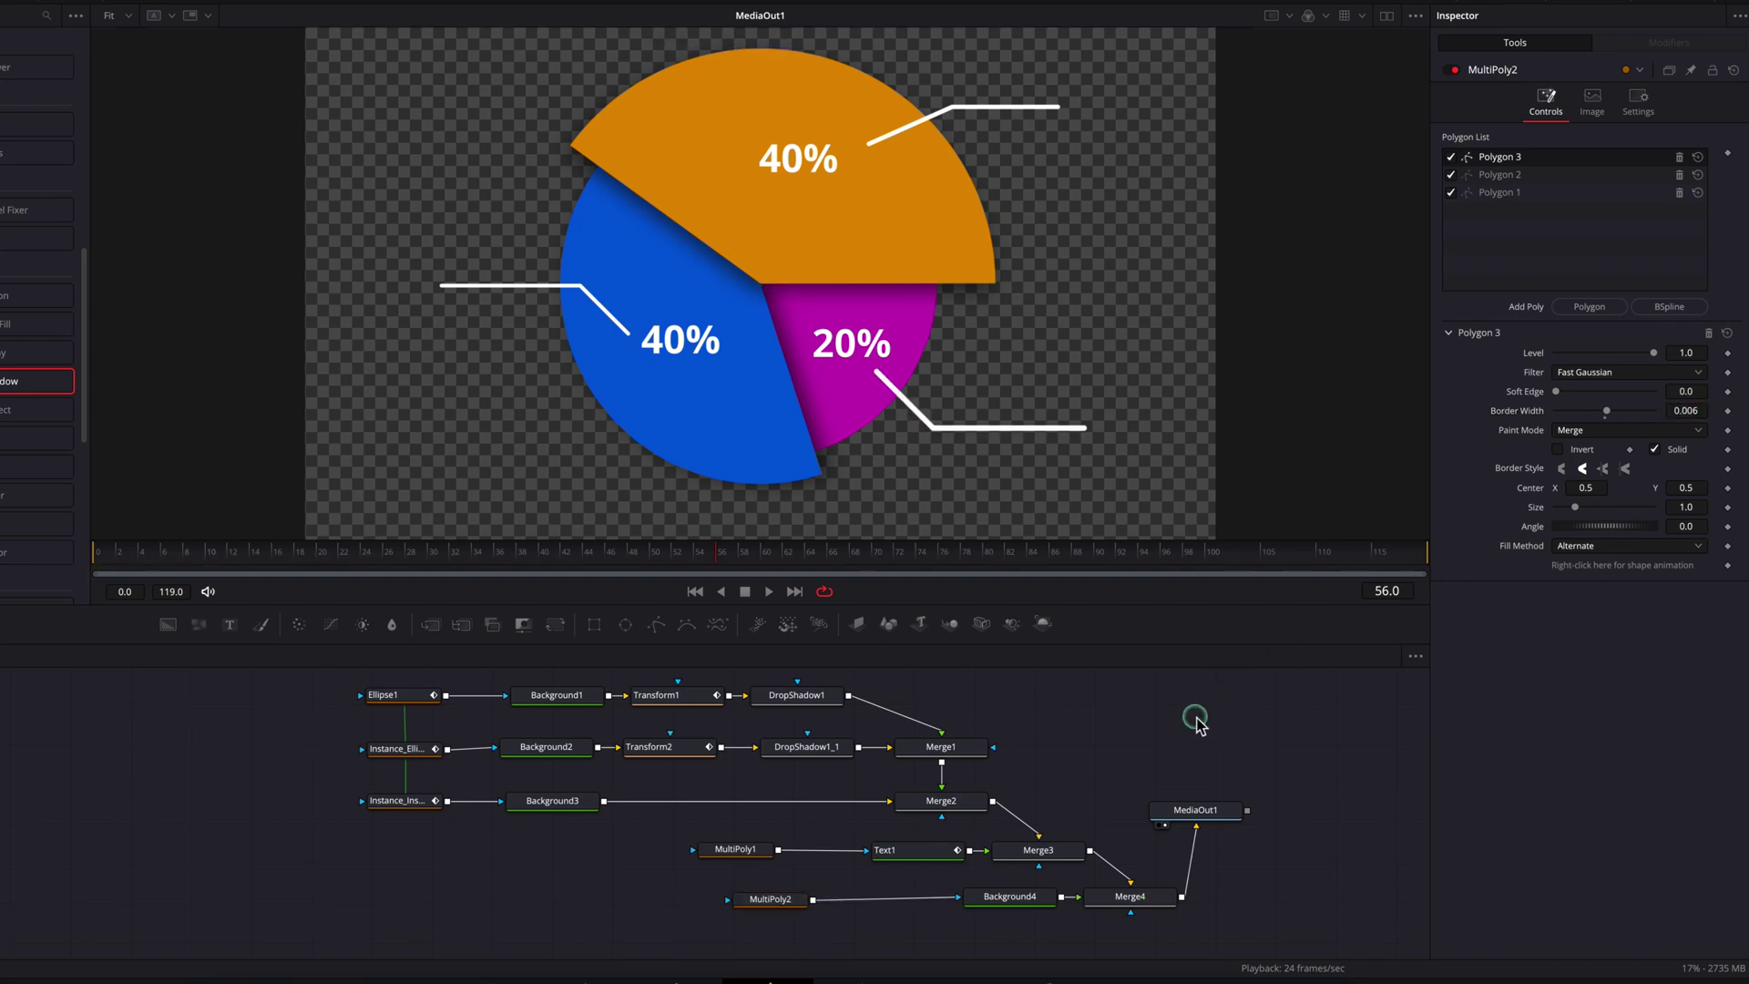